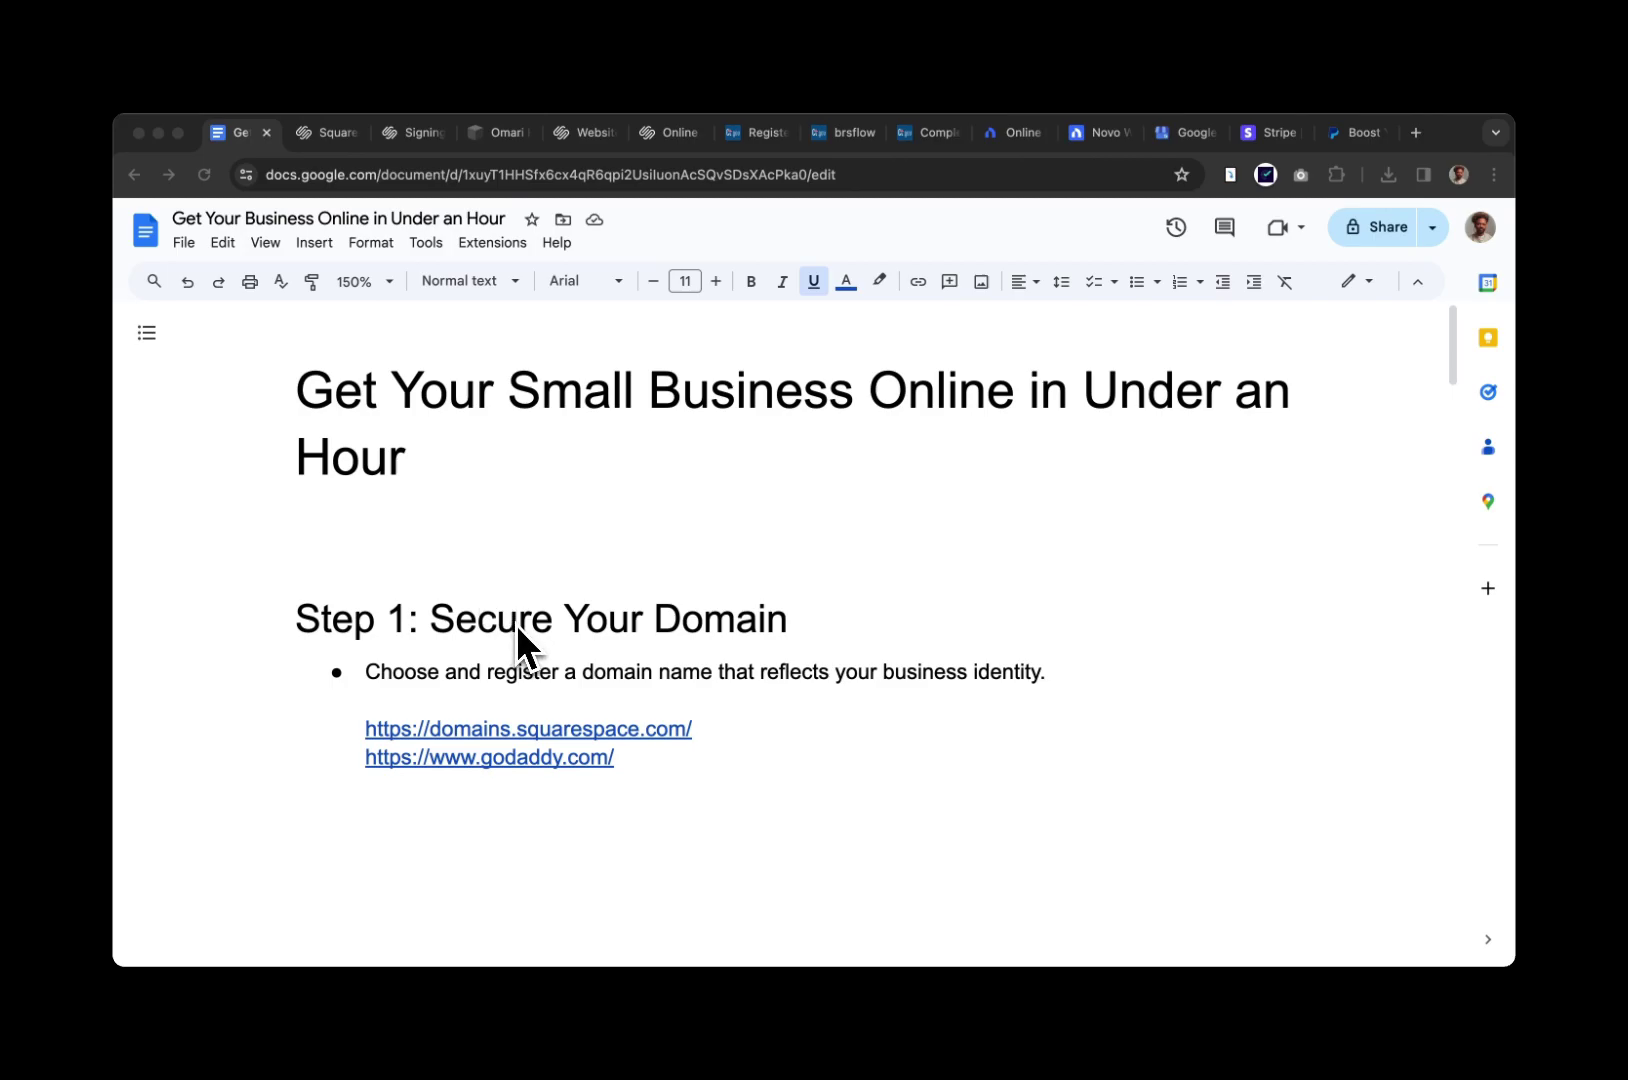
Search Squarespace Domains for the name 'photoclass'
scroll(605, 632, "down", 1)
scroll(605, 633, "up", 1)
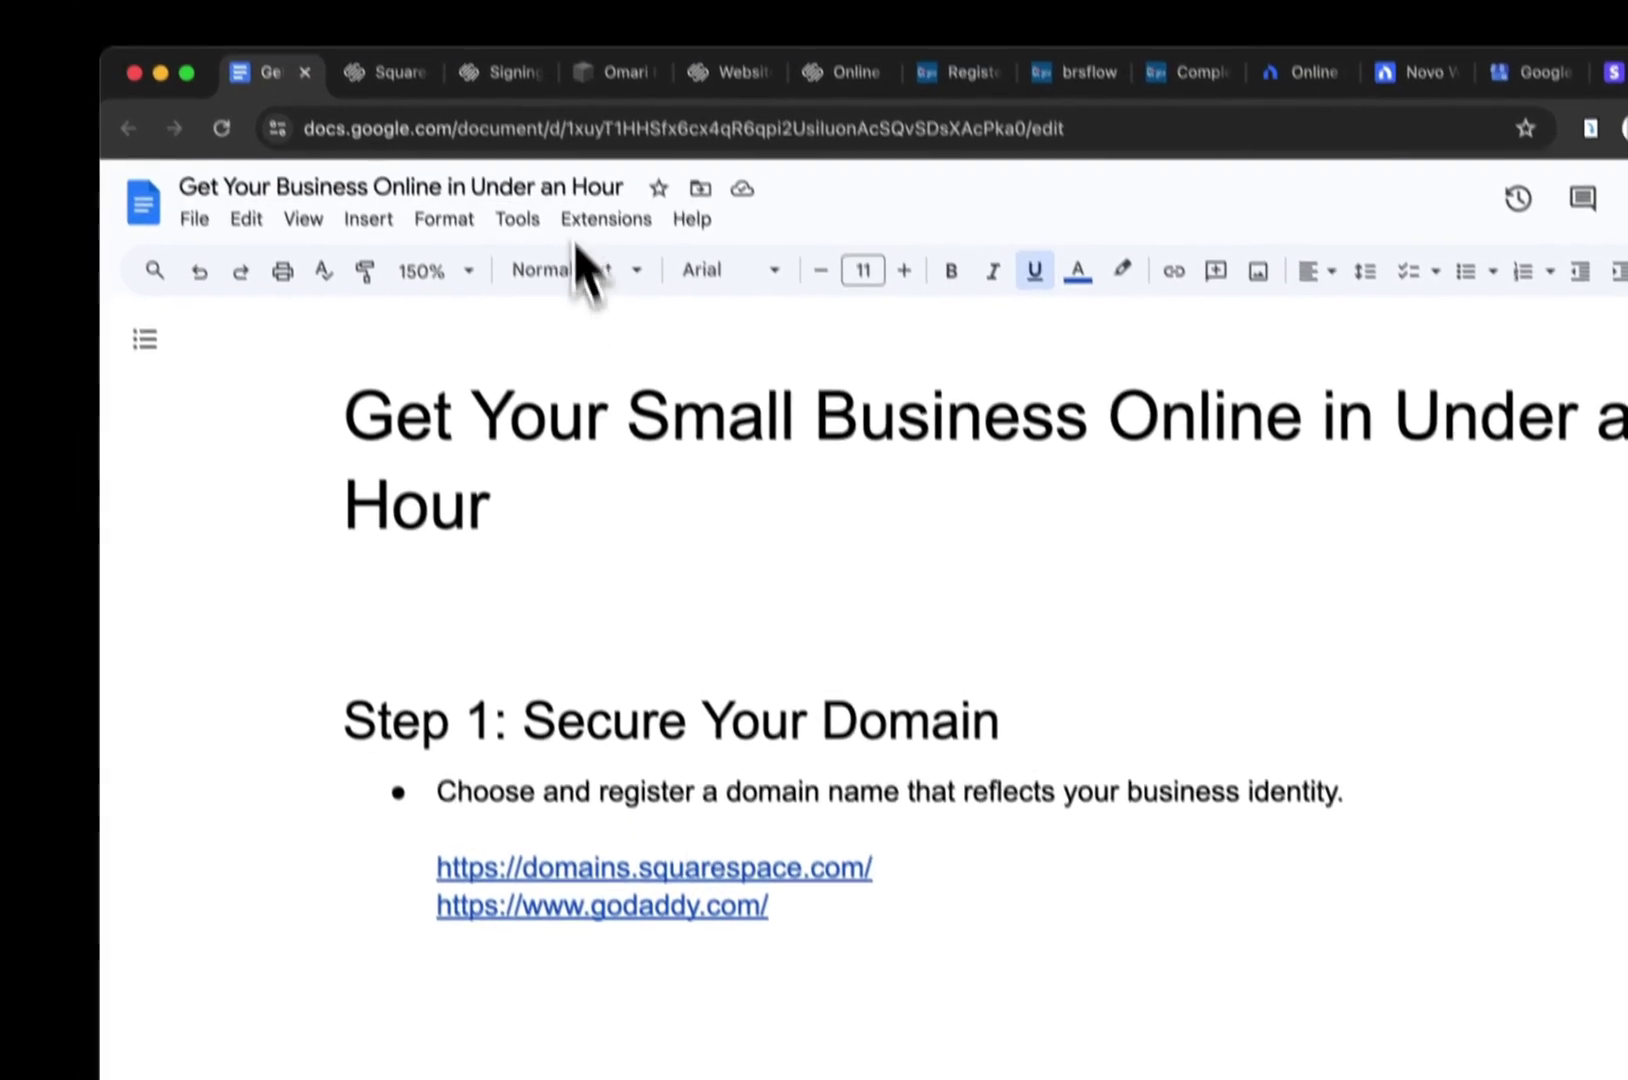
left_click(400, 72)
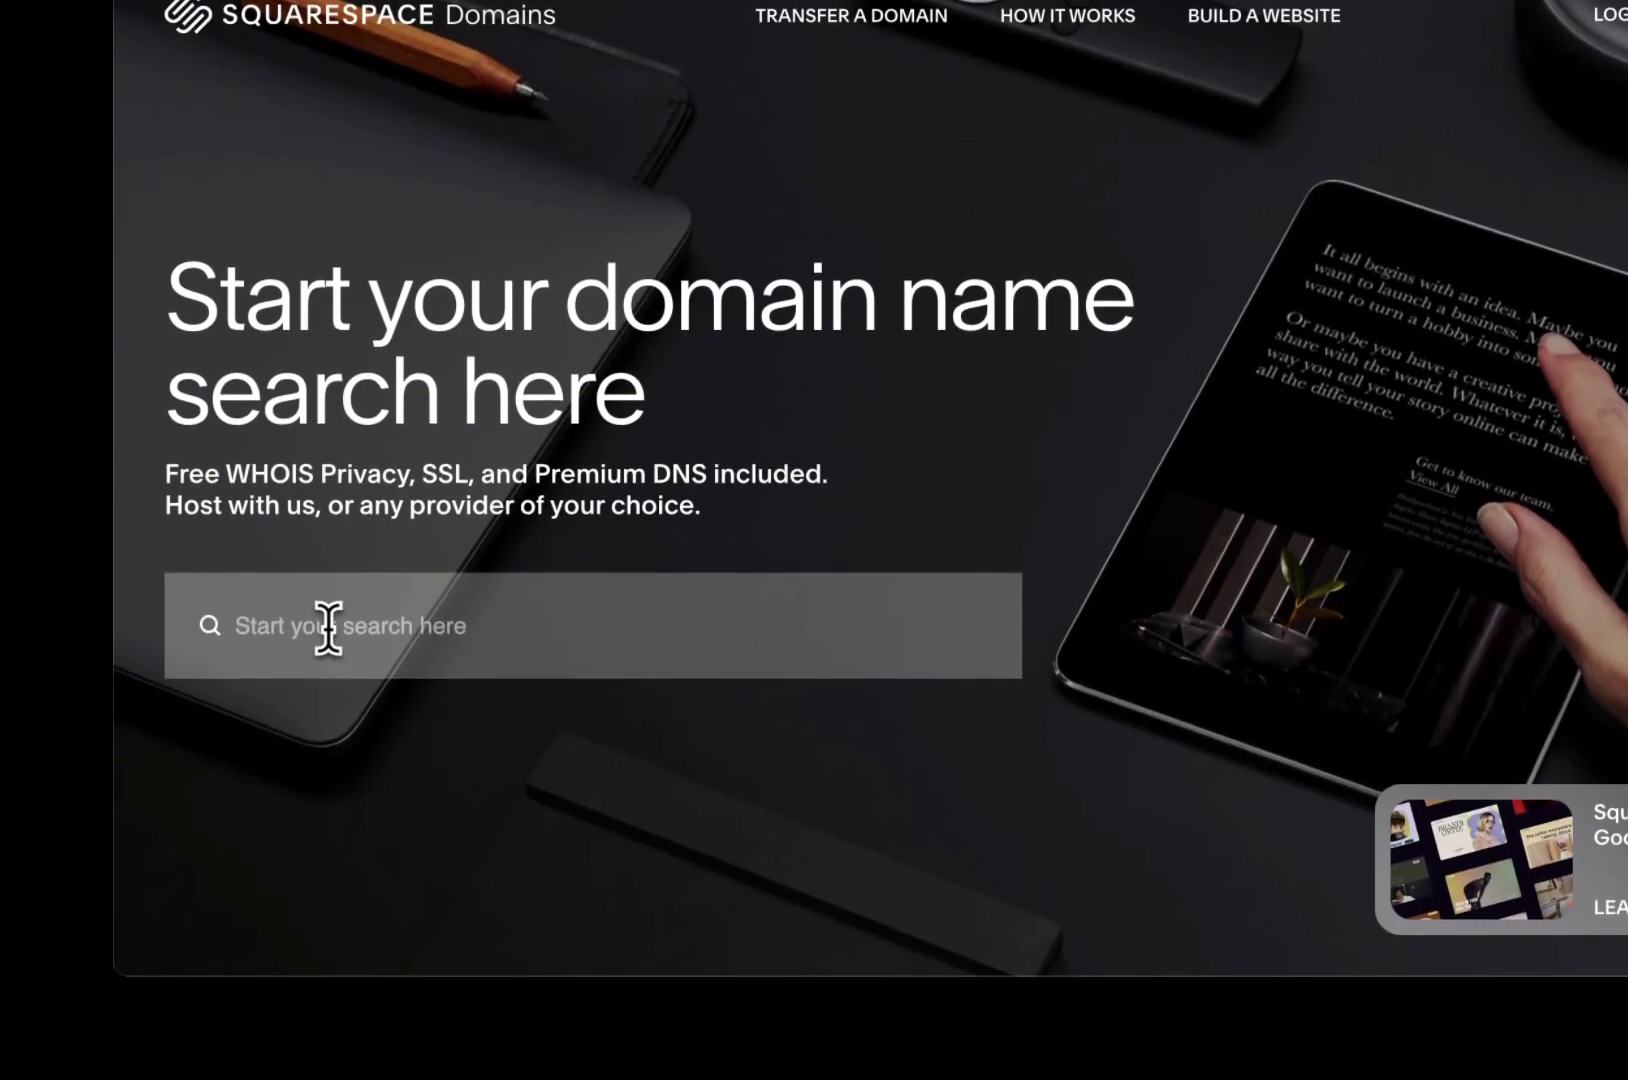
left_click(328, 626)
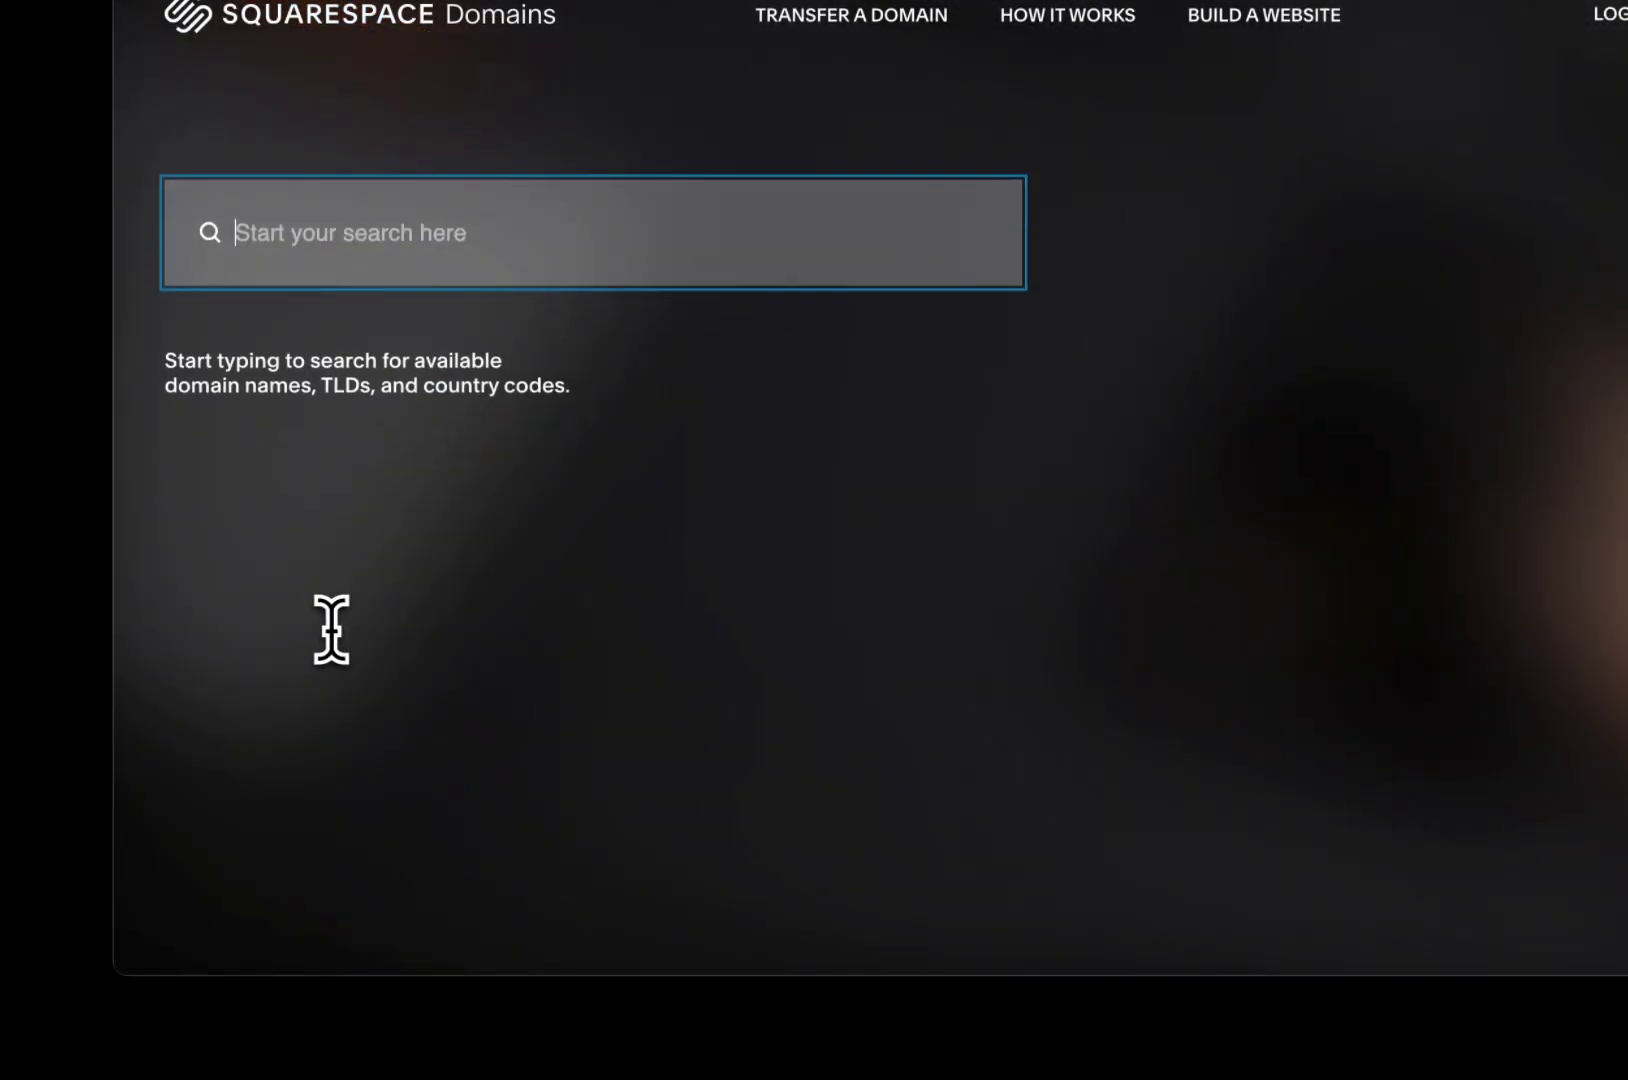
type("photo")
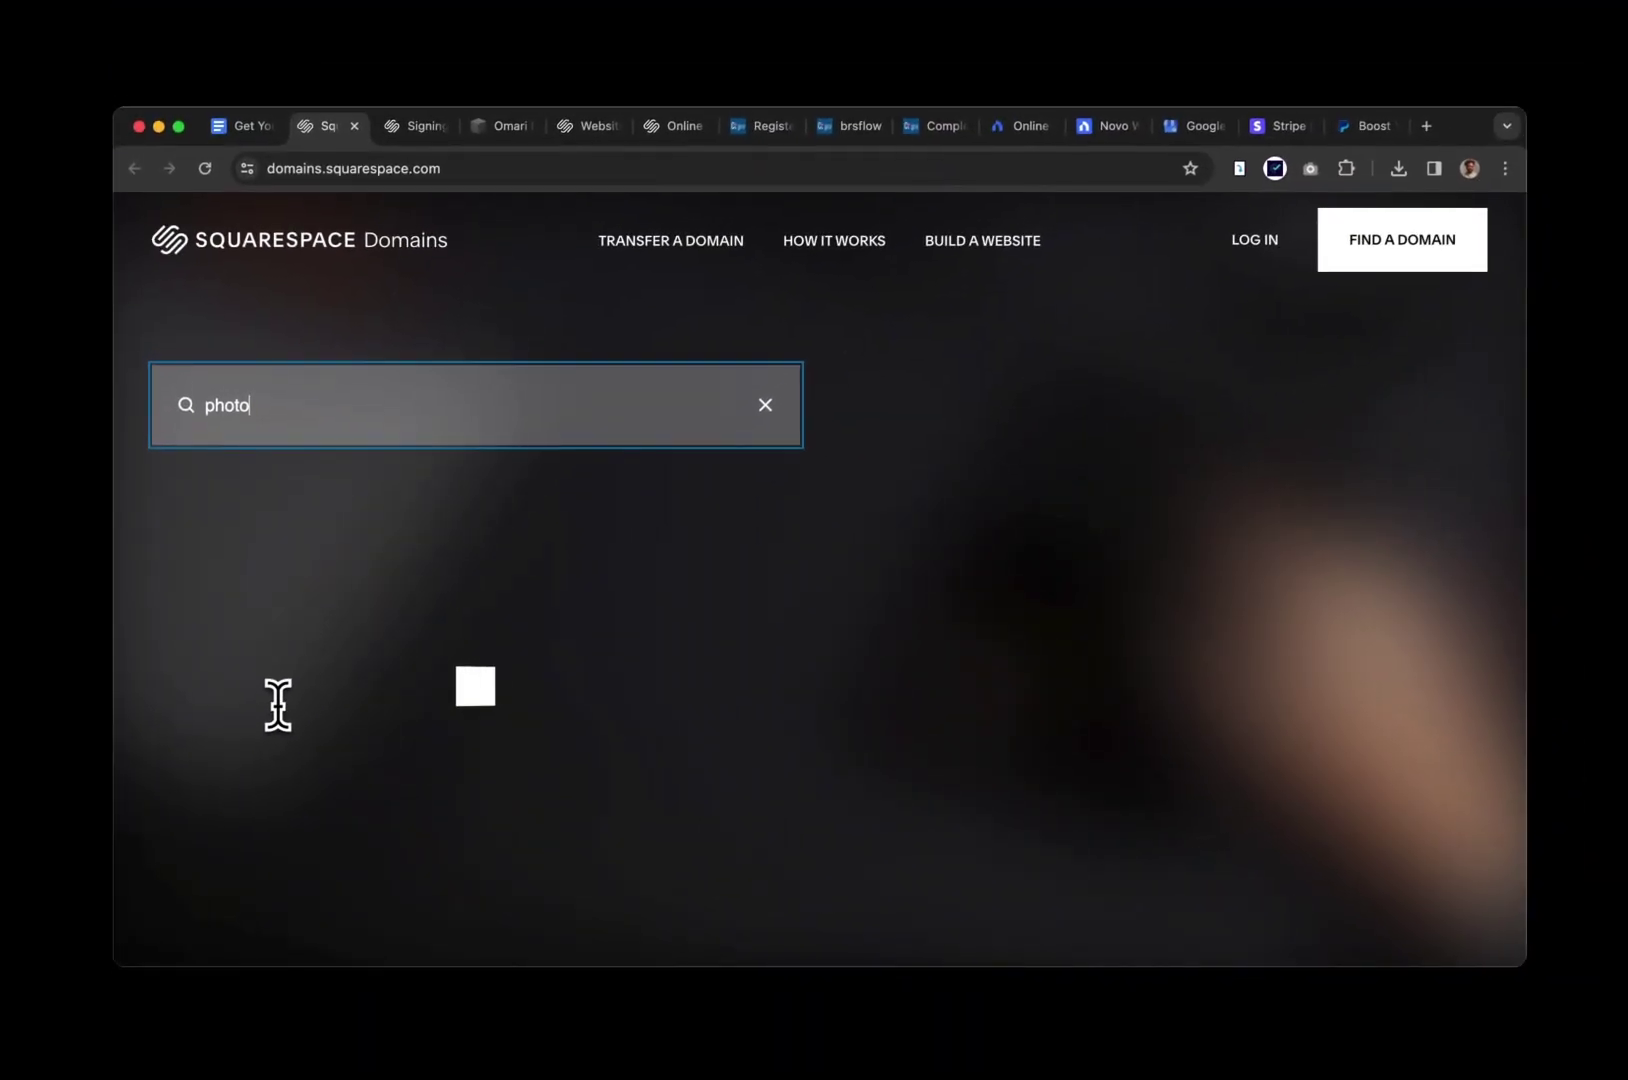
type("class")
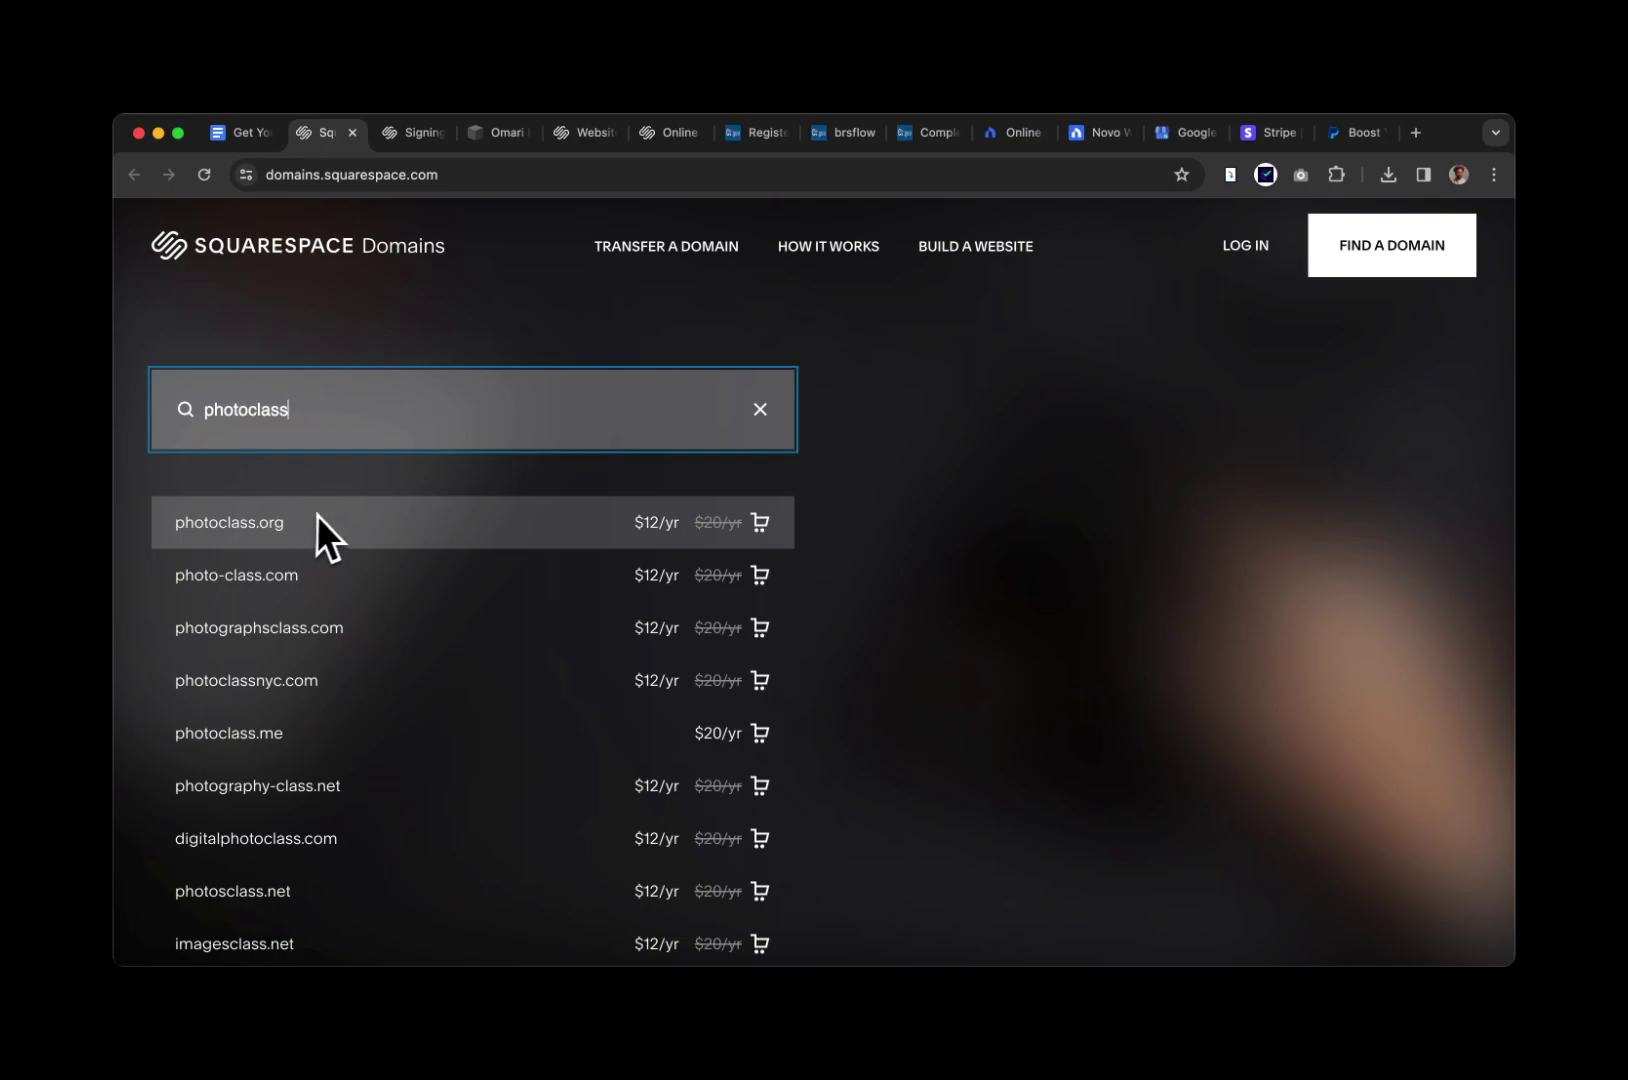
Add photoclass.org to the cart and check out to the $12.00 registration step
scroll(345, 535, "down", 1)
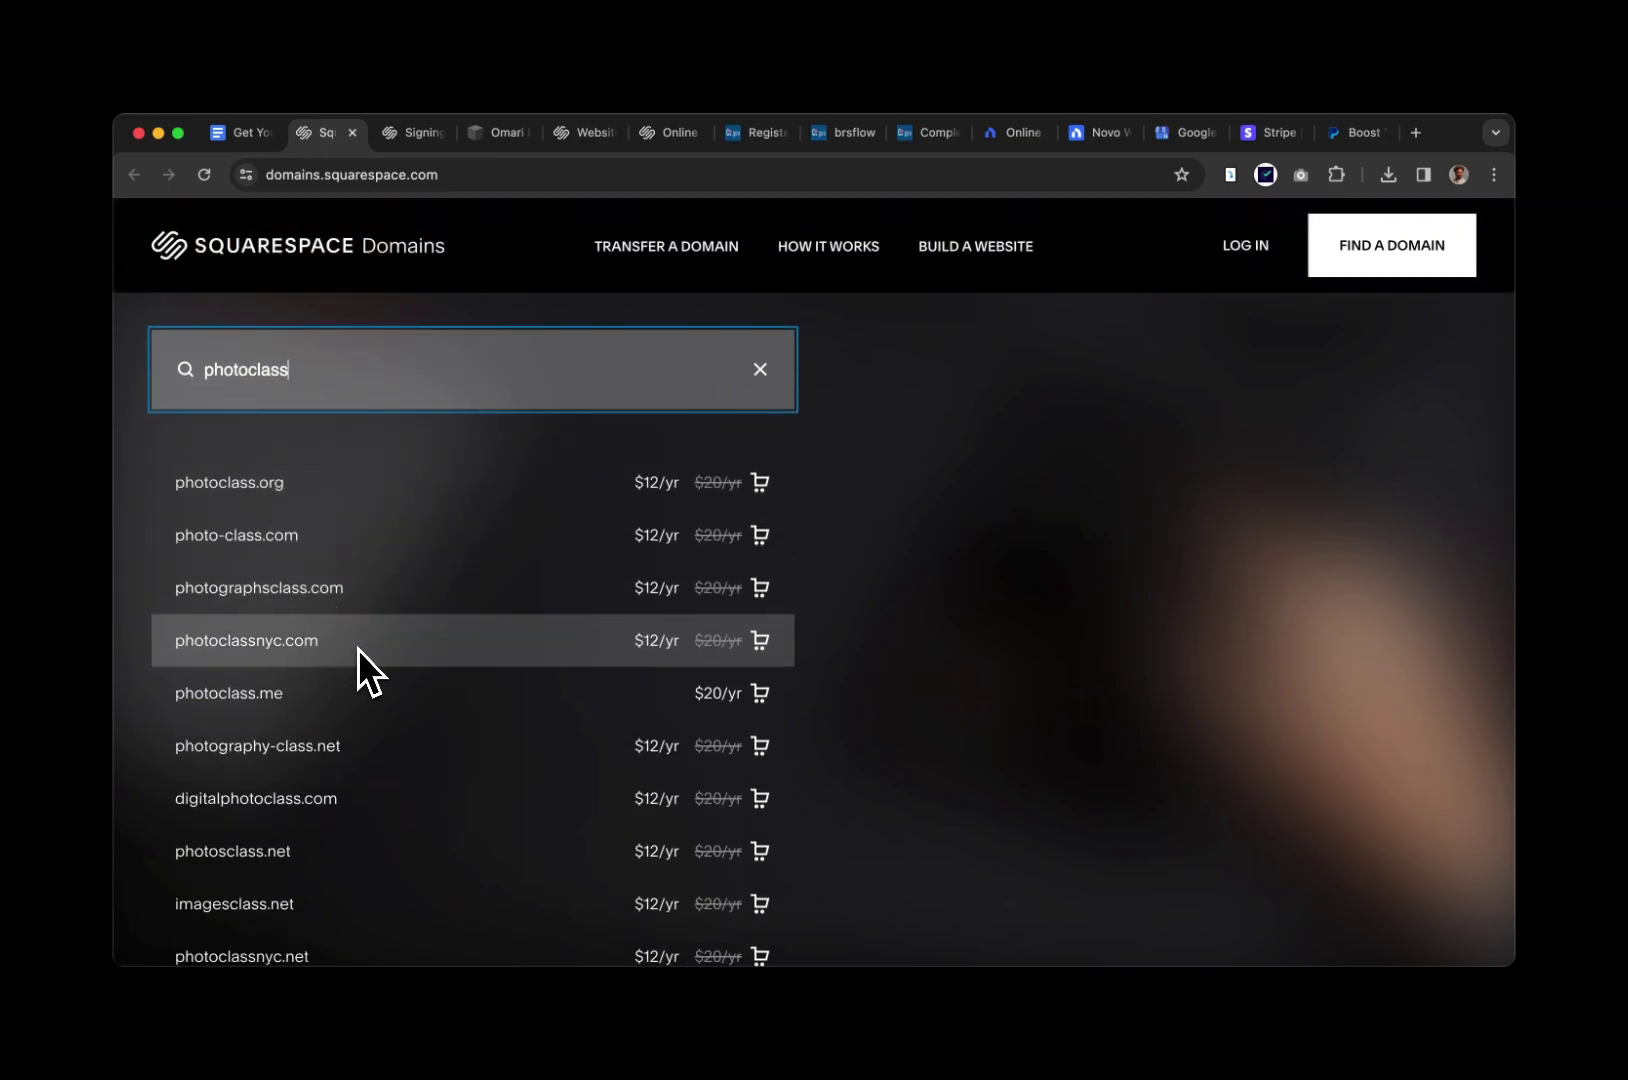
scroll(412, 602, "down", 2)
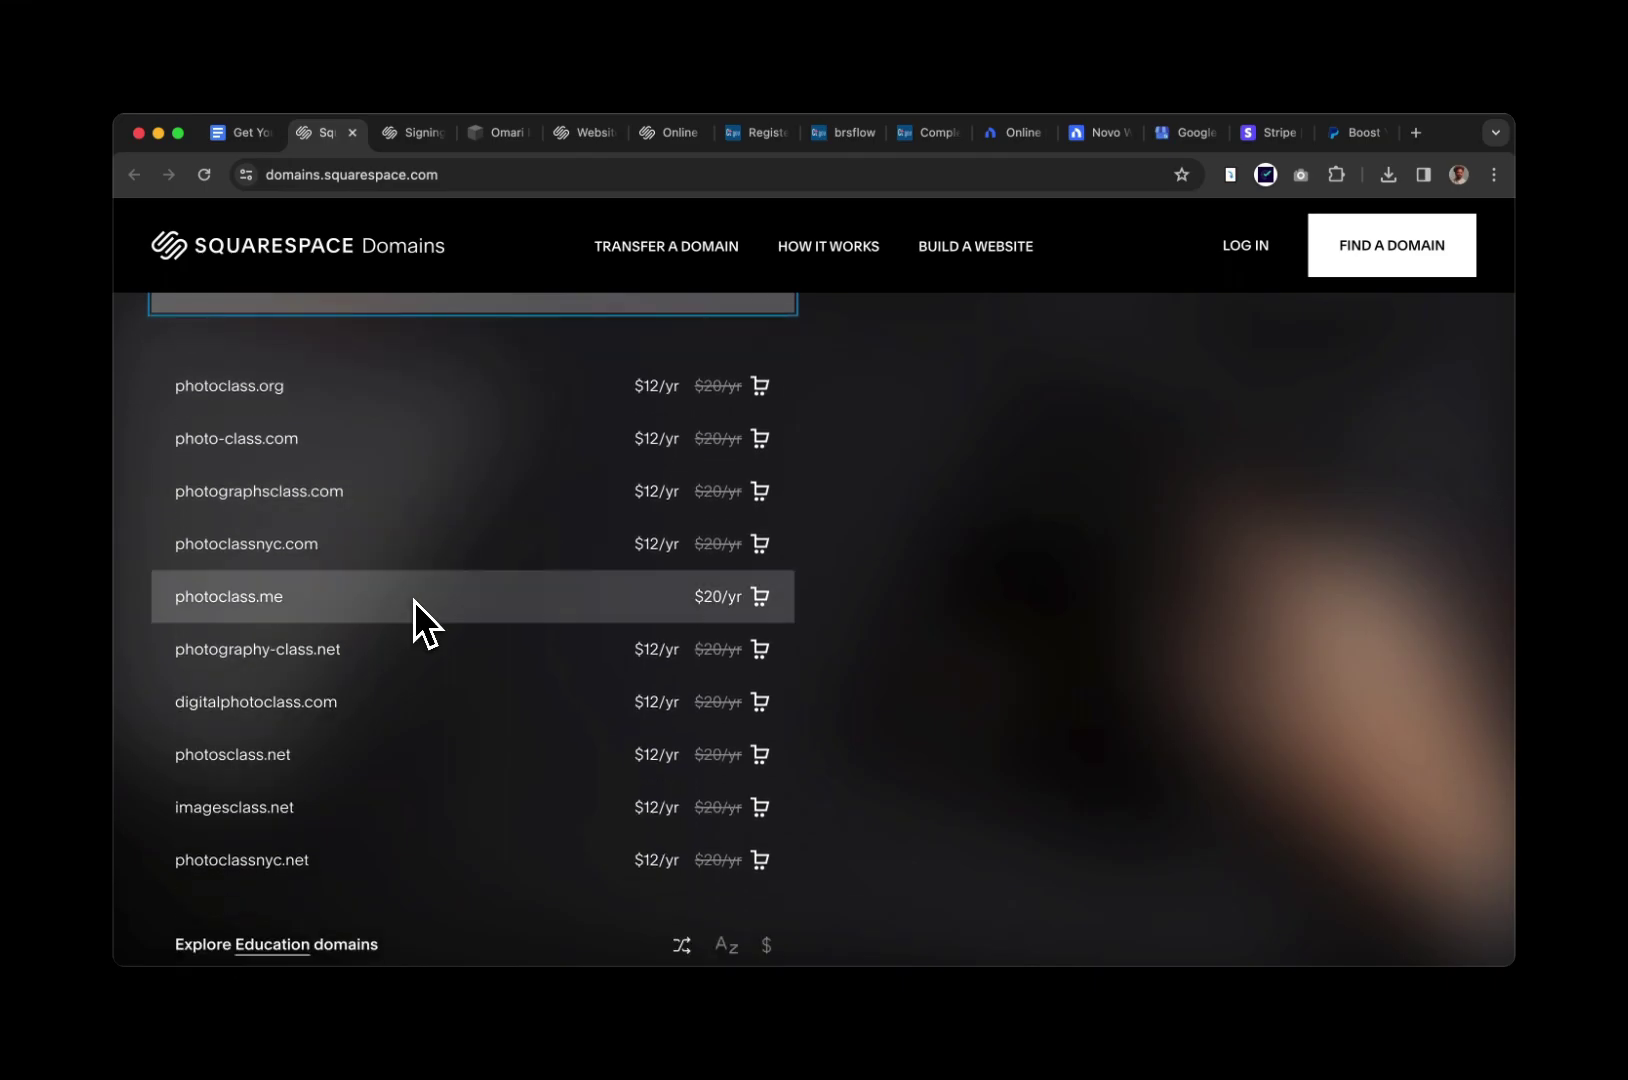
scroll(415, 602, "up", 3)
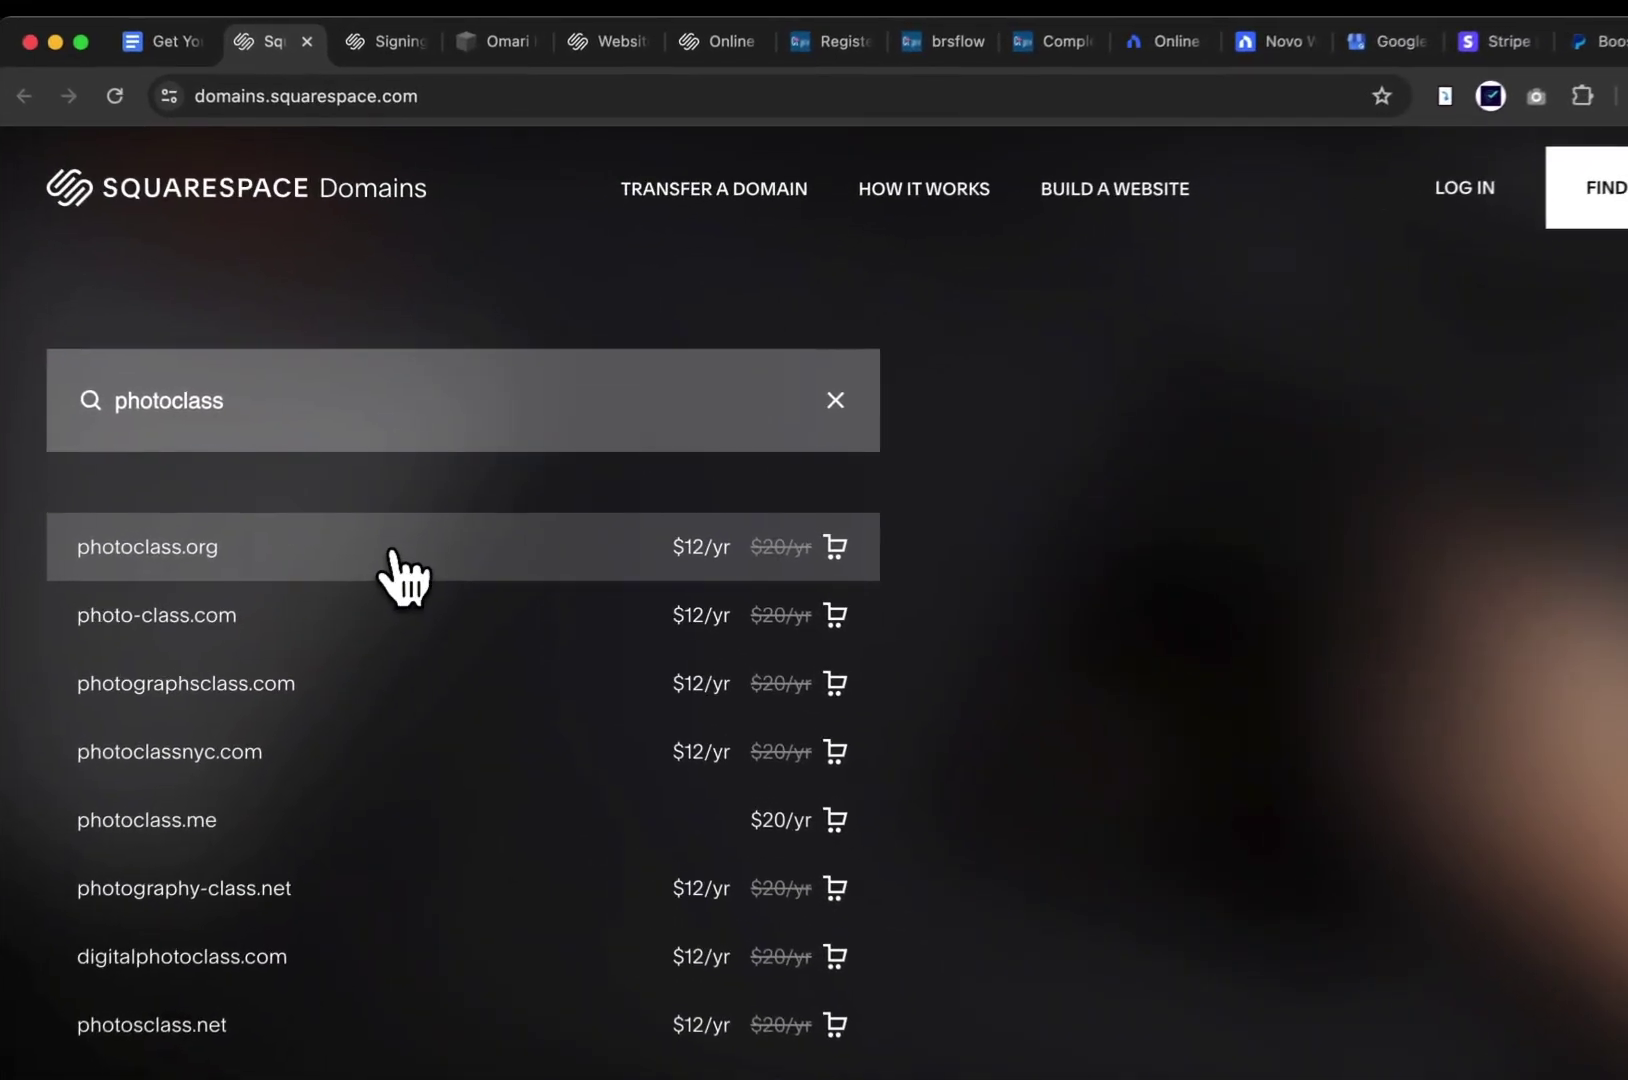
left_click(424, 522)
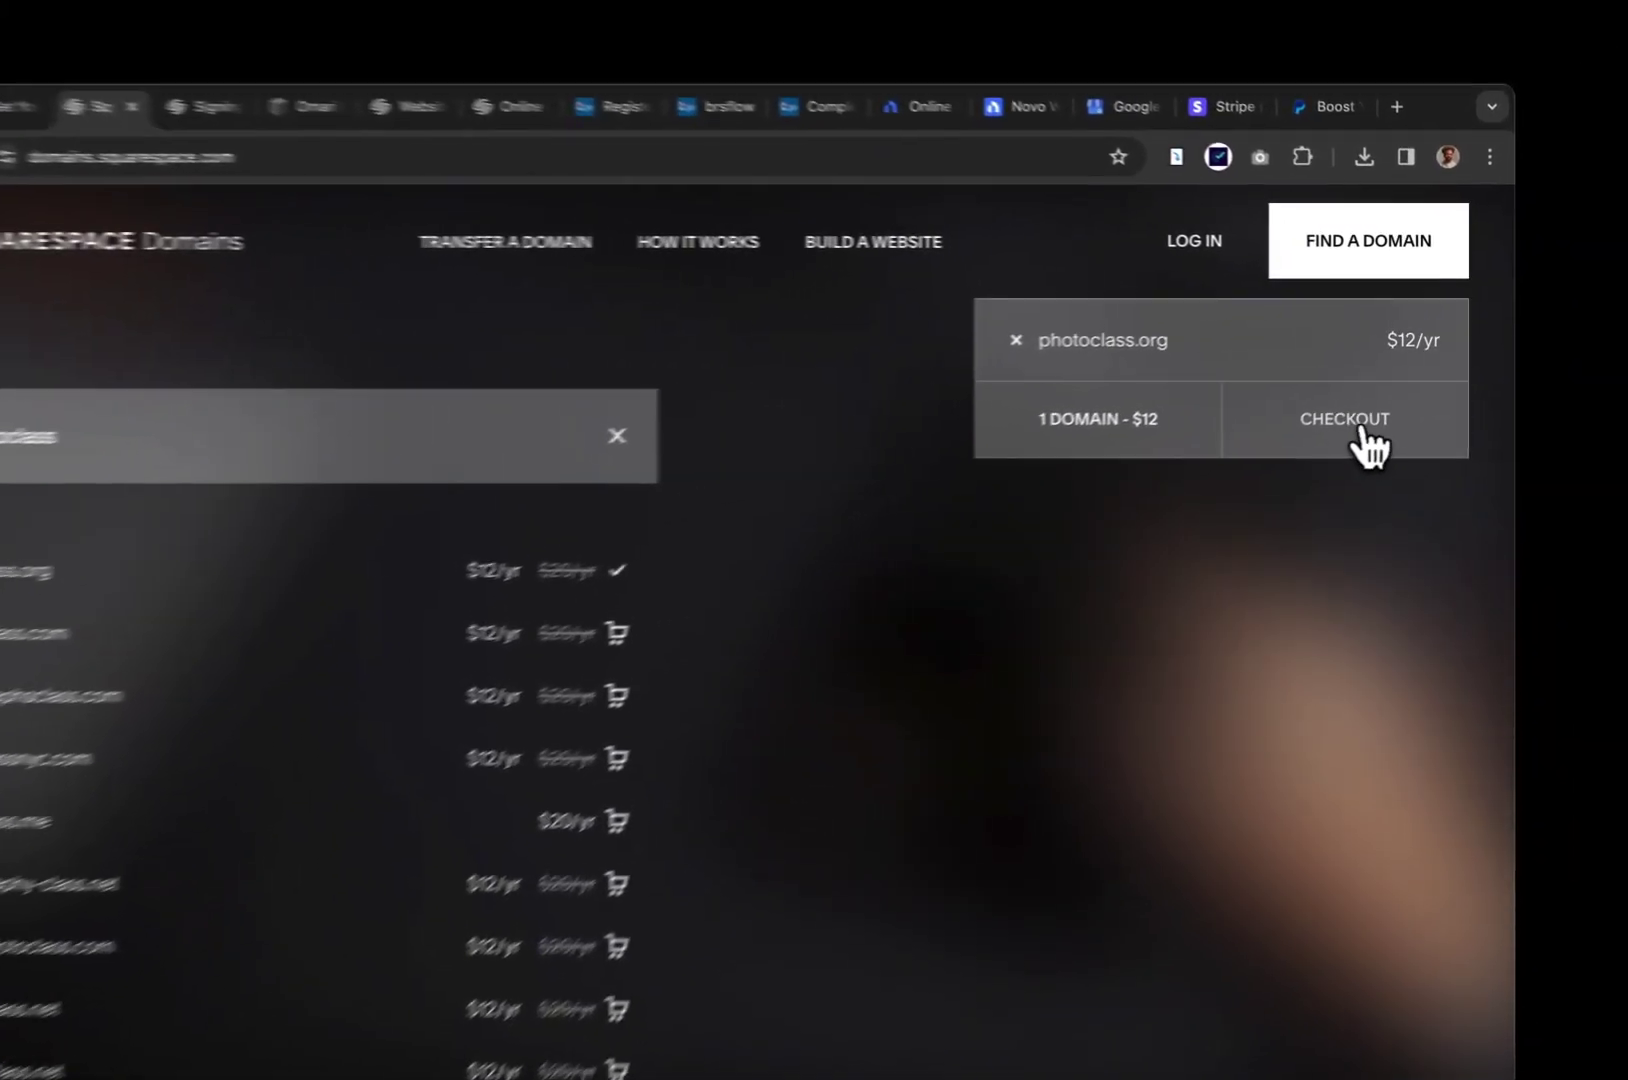
left_click(1405, 405)
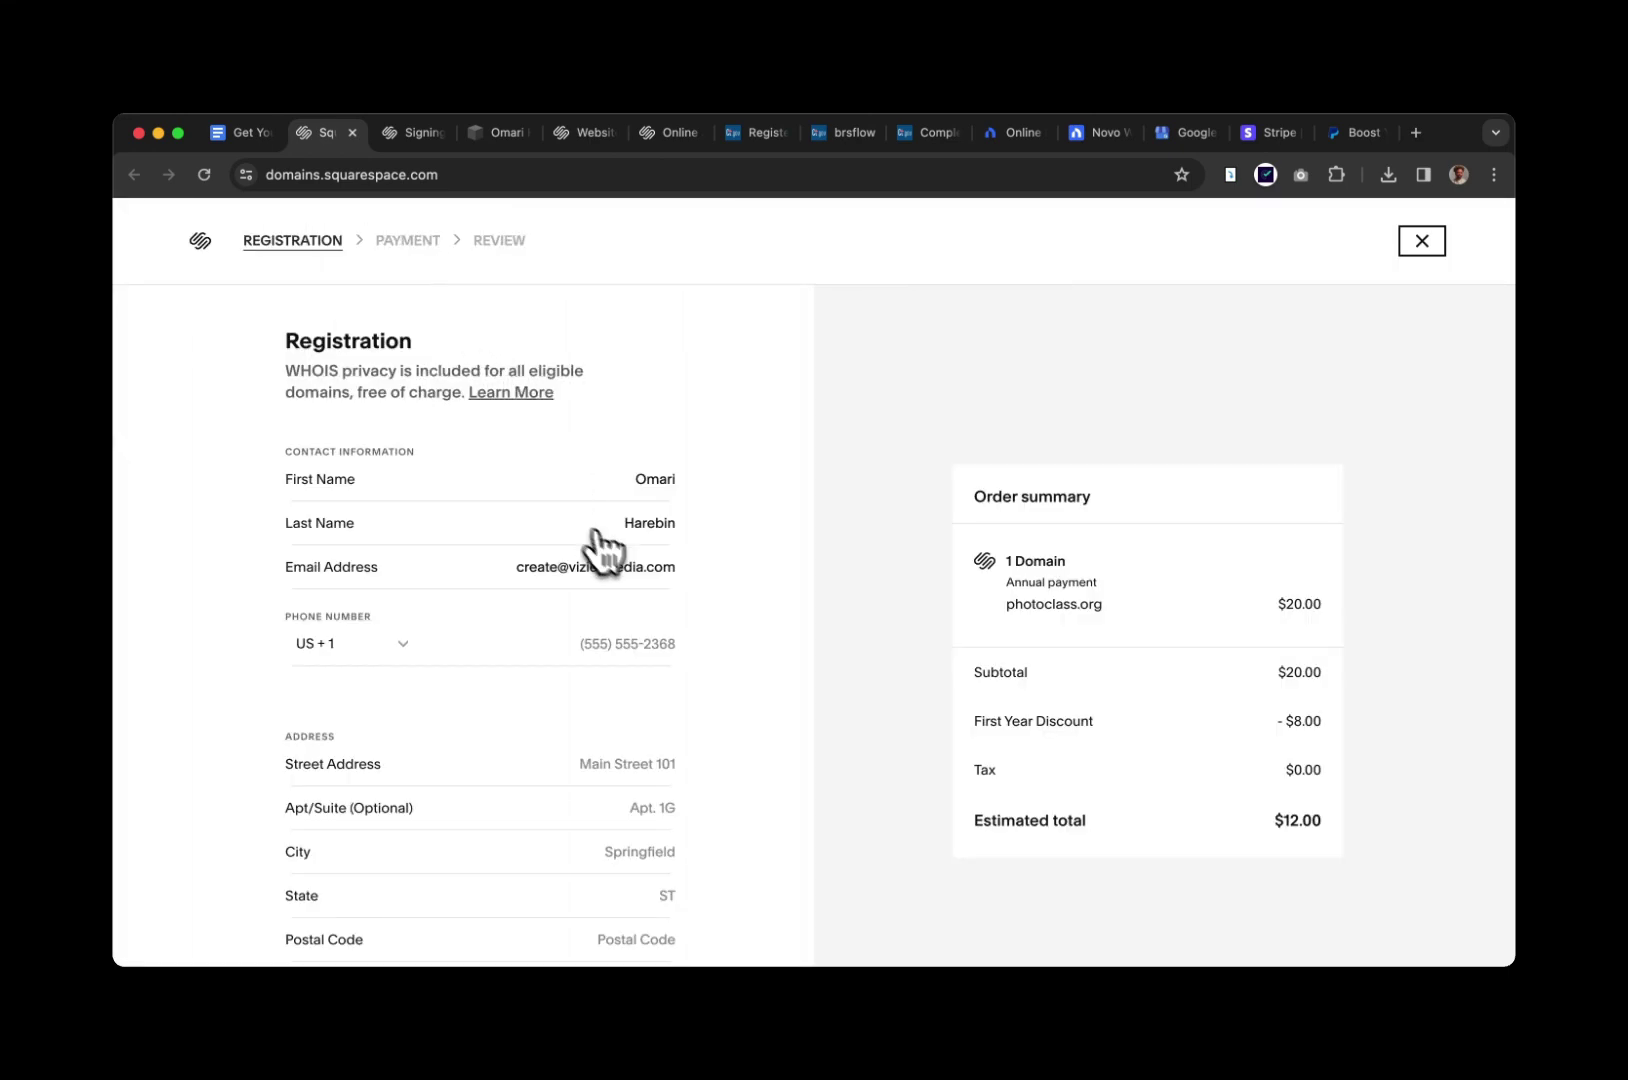
scroll(380, 655, "down", 3)
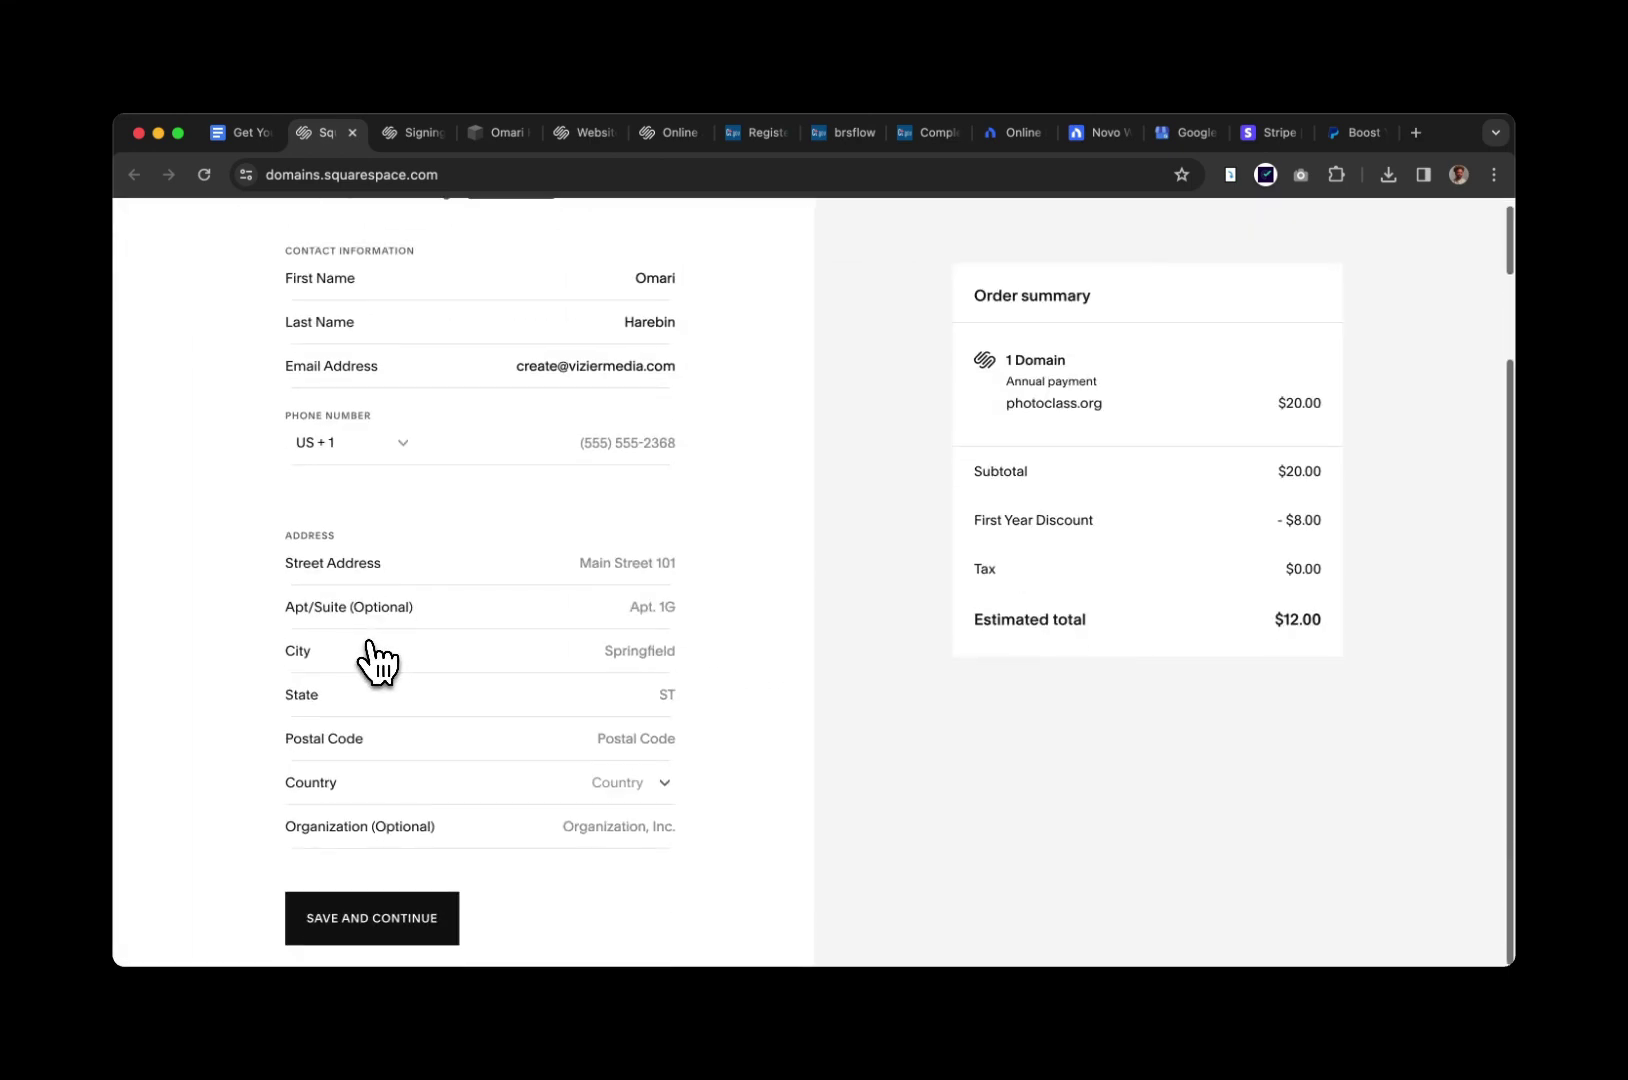
scroll(400, 565, "up", 3)
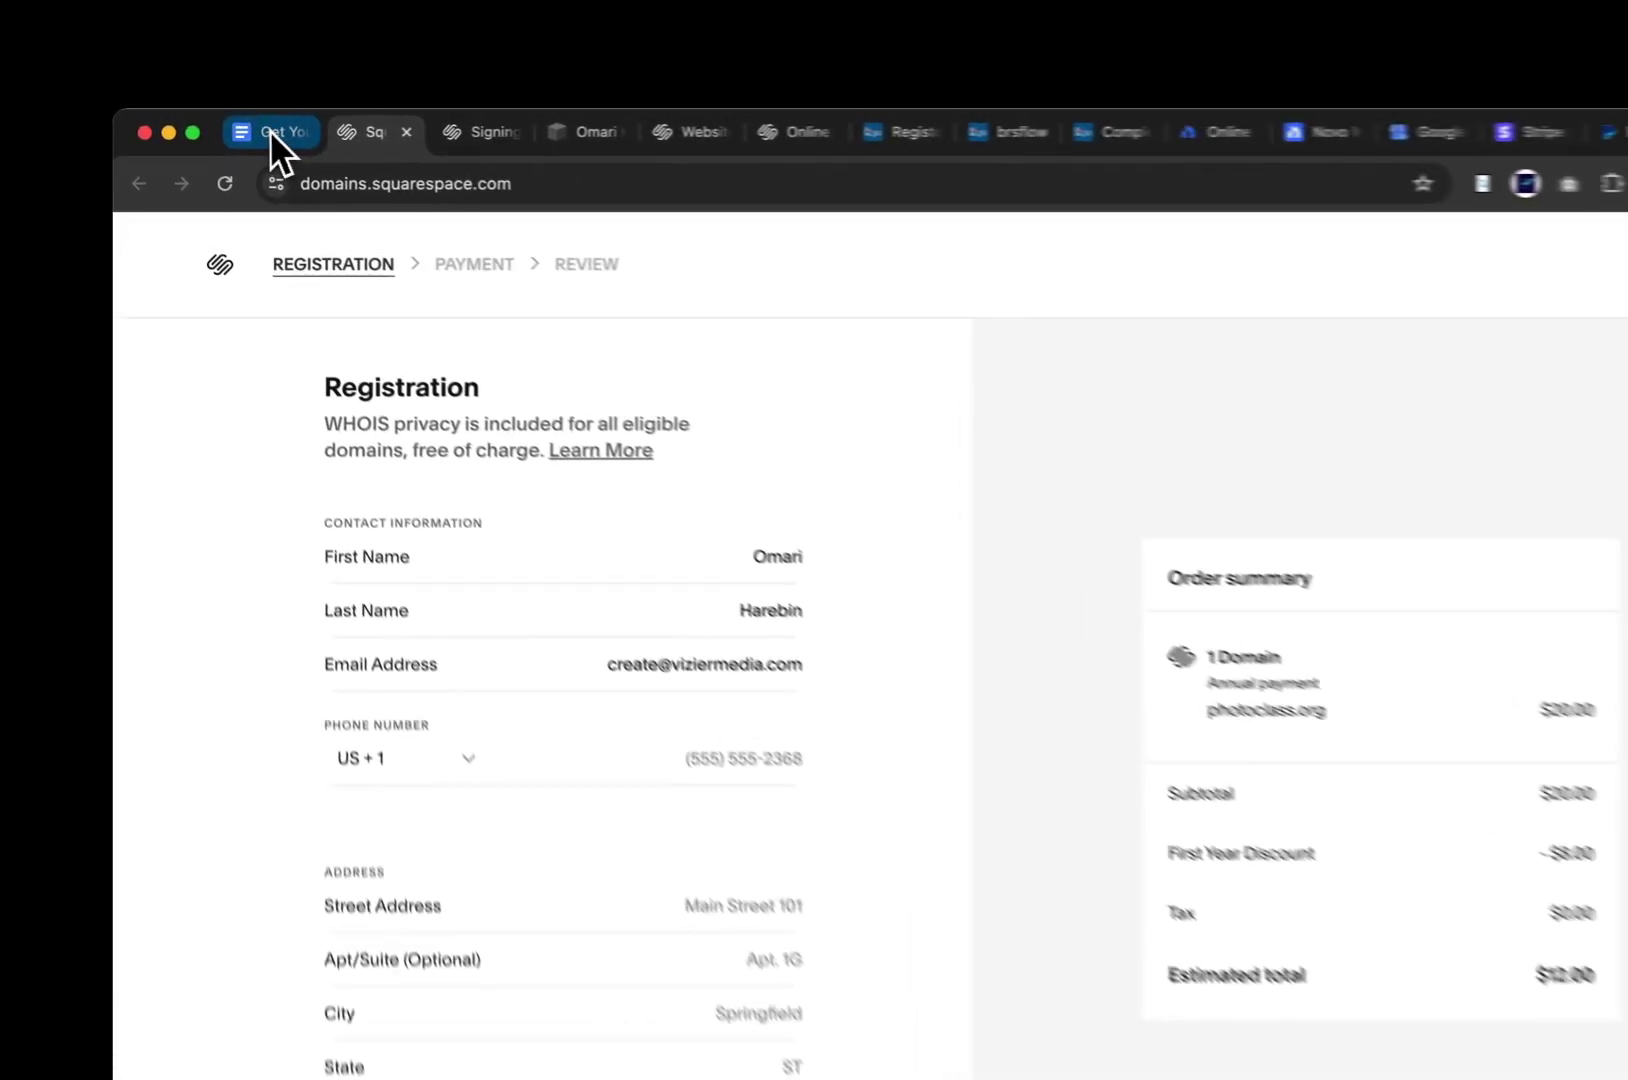
Scroll the guide to Step 2: Set Up Email and follow its Squarespace email help link
left_click(230, 135)
scroll(627, 515, "down", 6)
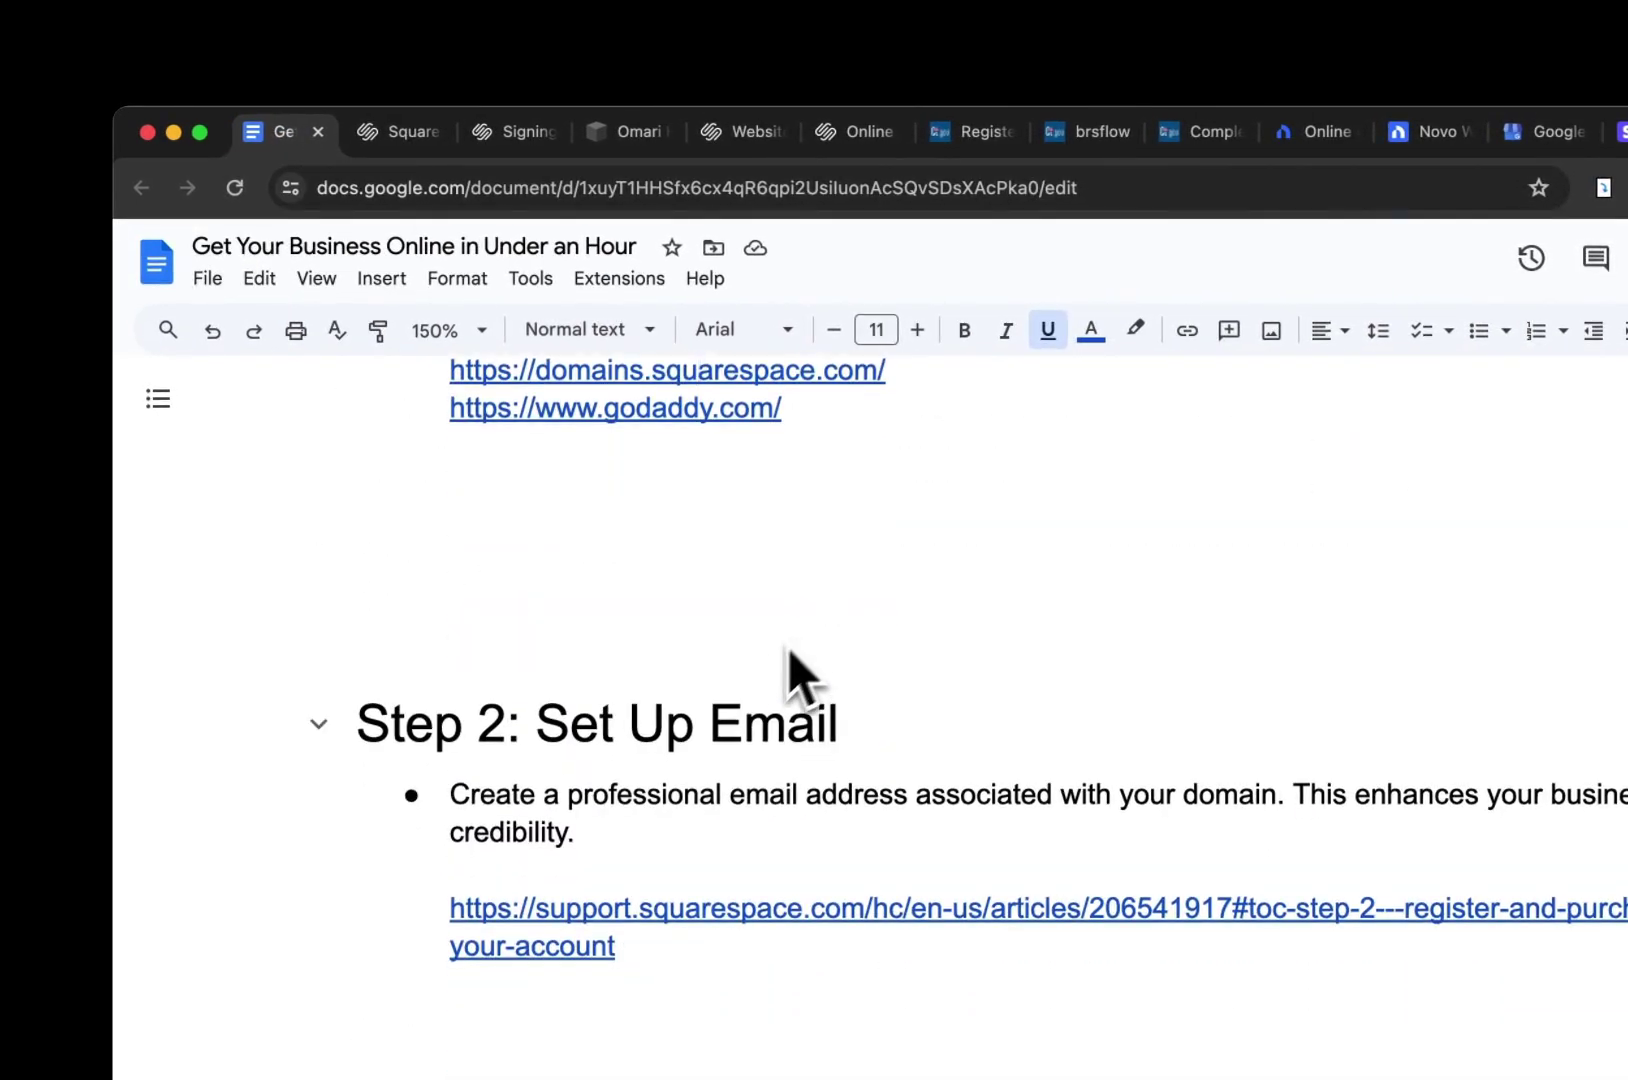
scroll(785, 655, "down", 1)
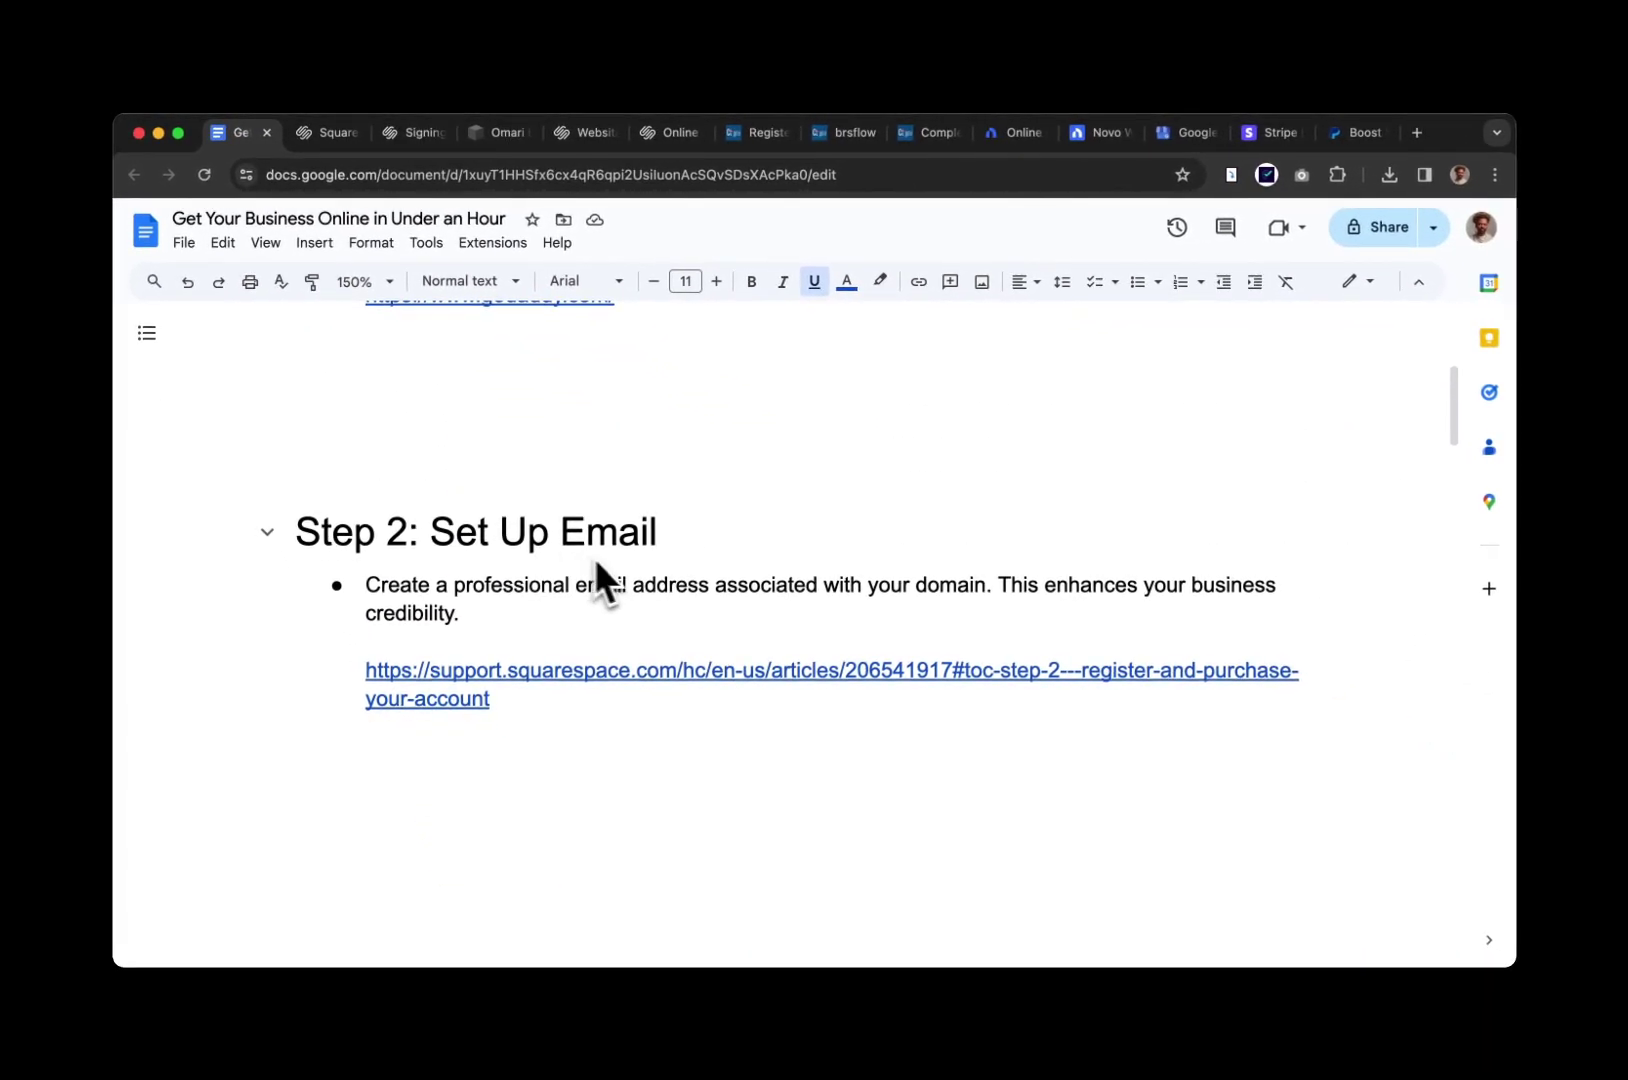
left_click(405, 133)
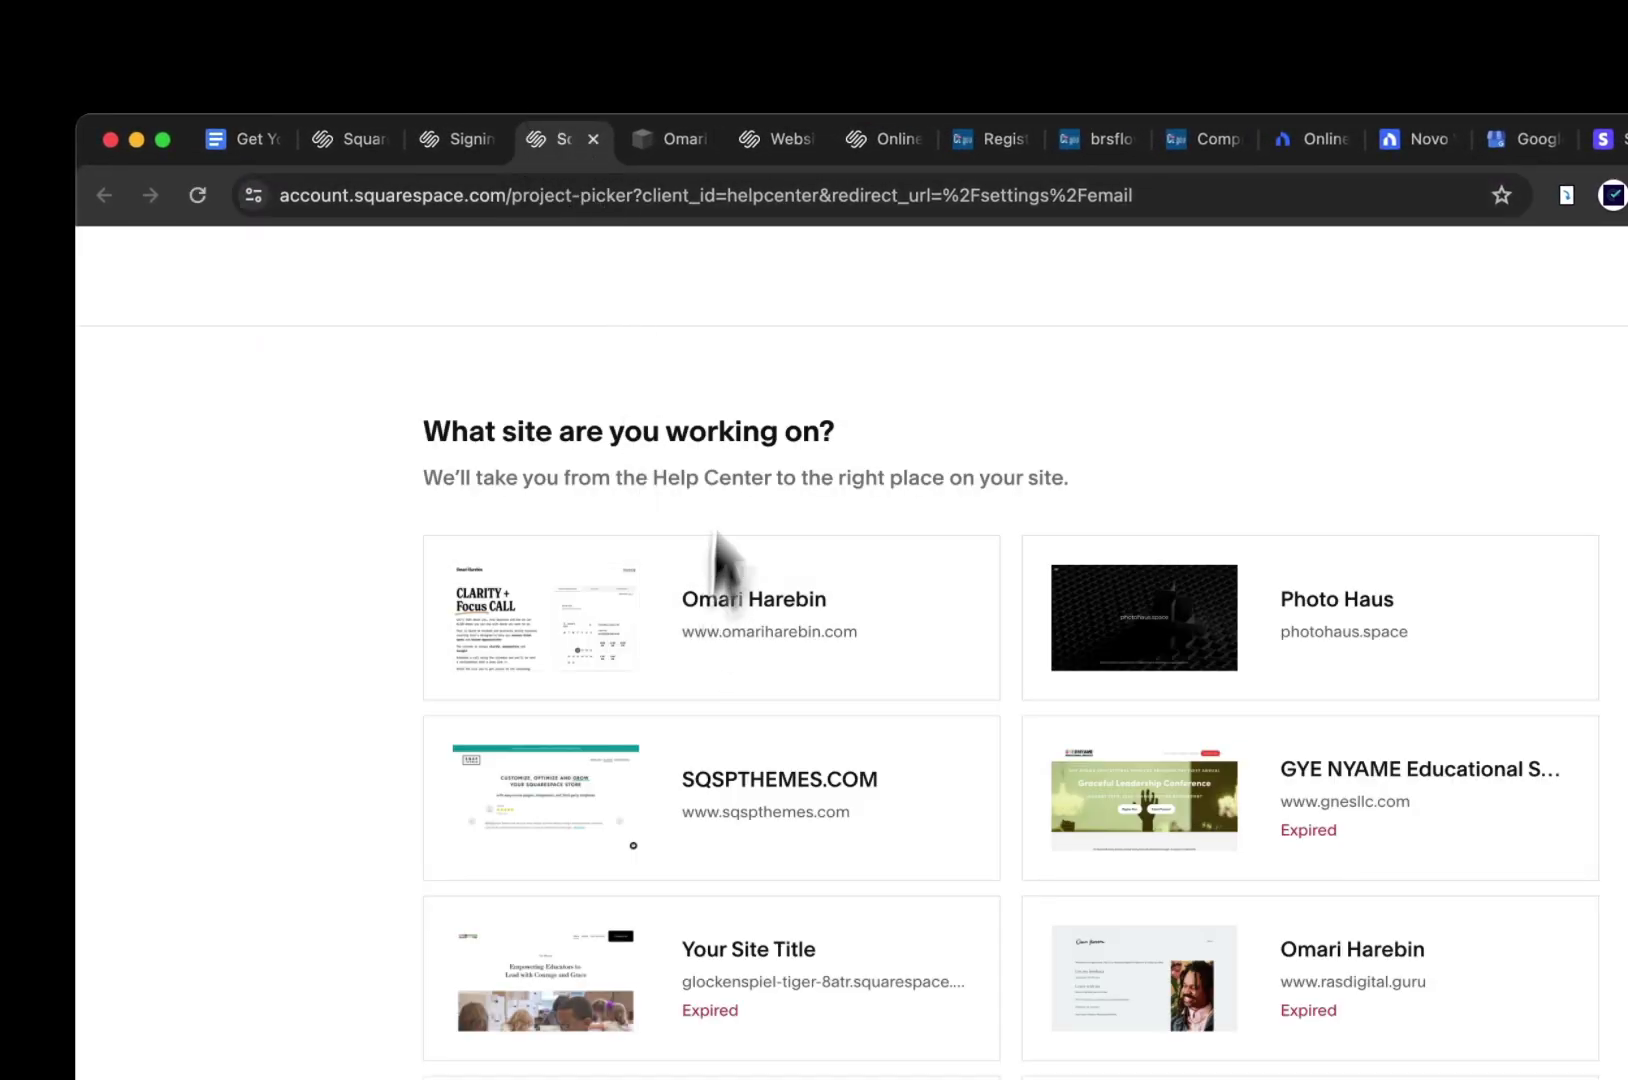
left_click(682, 134)
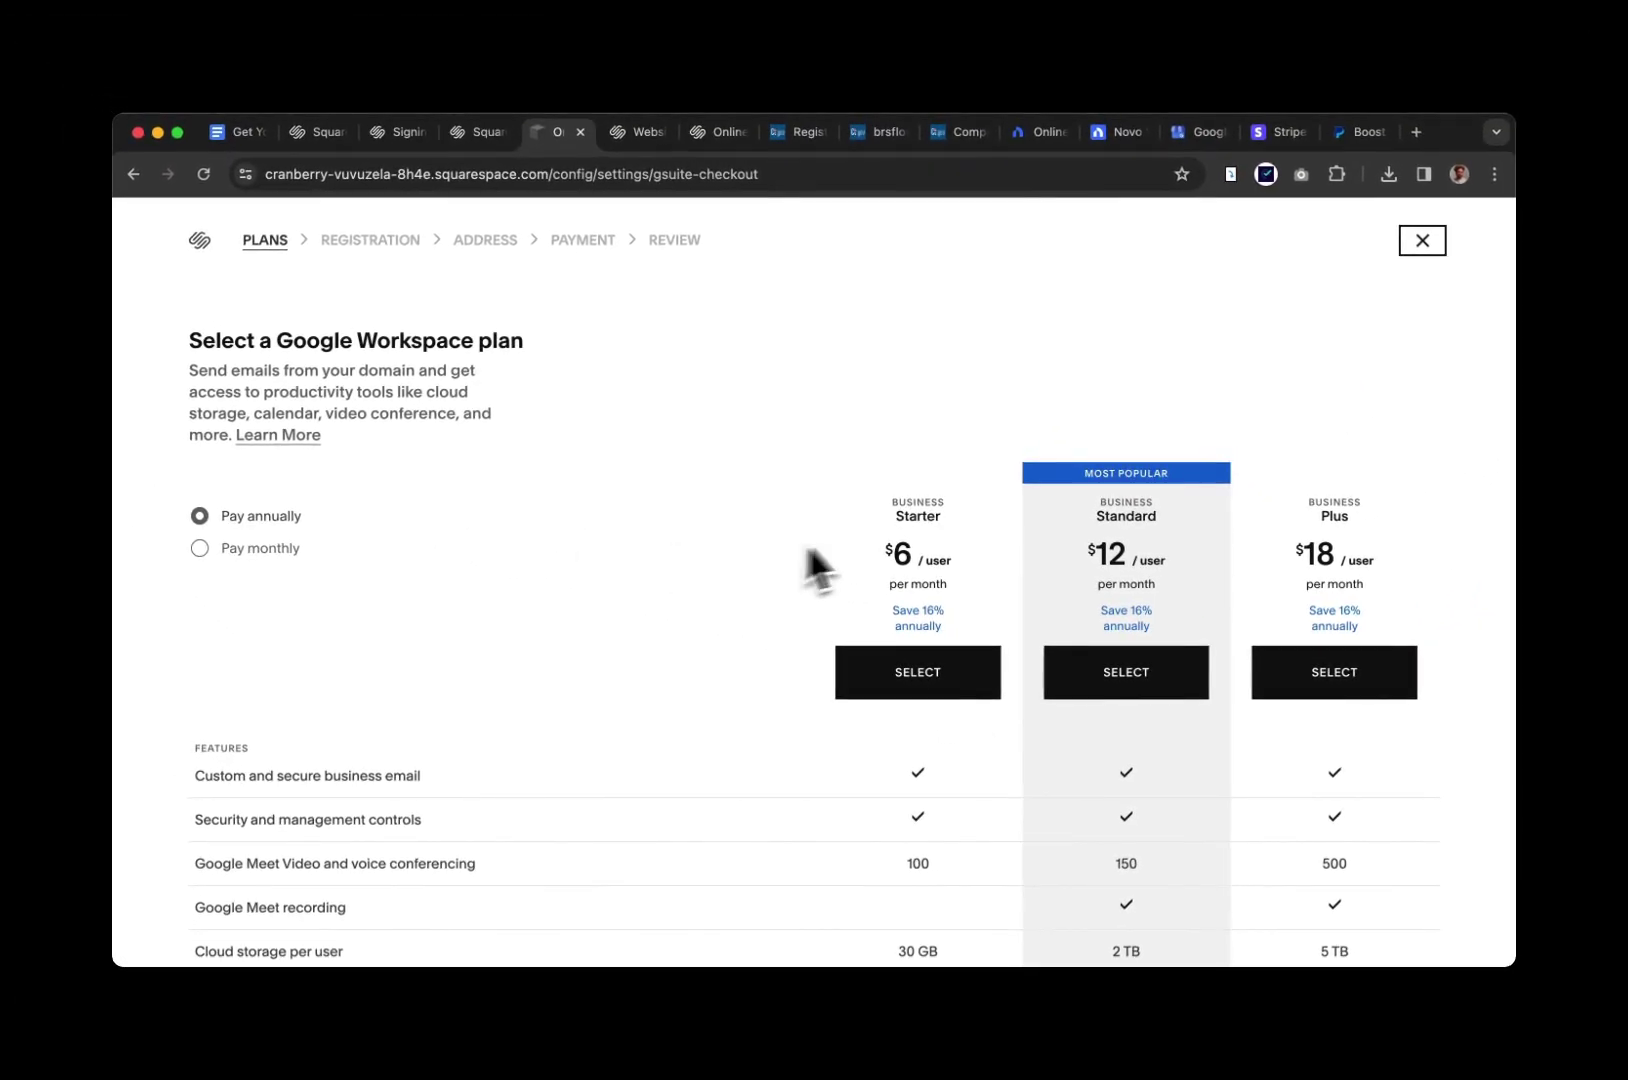
scroll(858, 552, "down", 2)
scroll(912, 490, "down", 2)
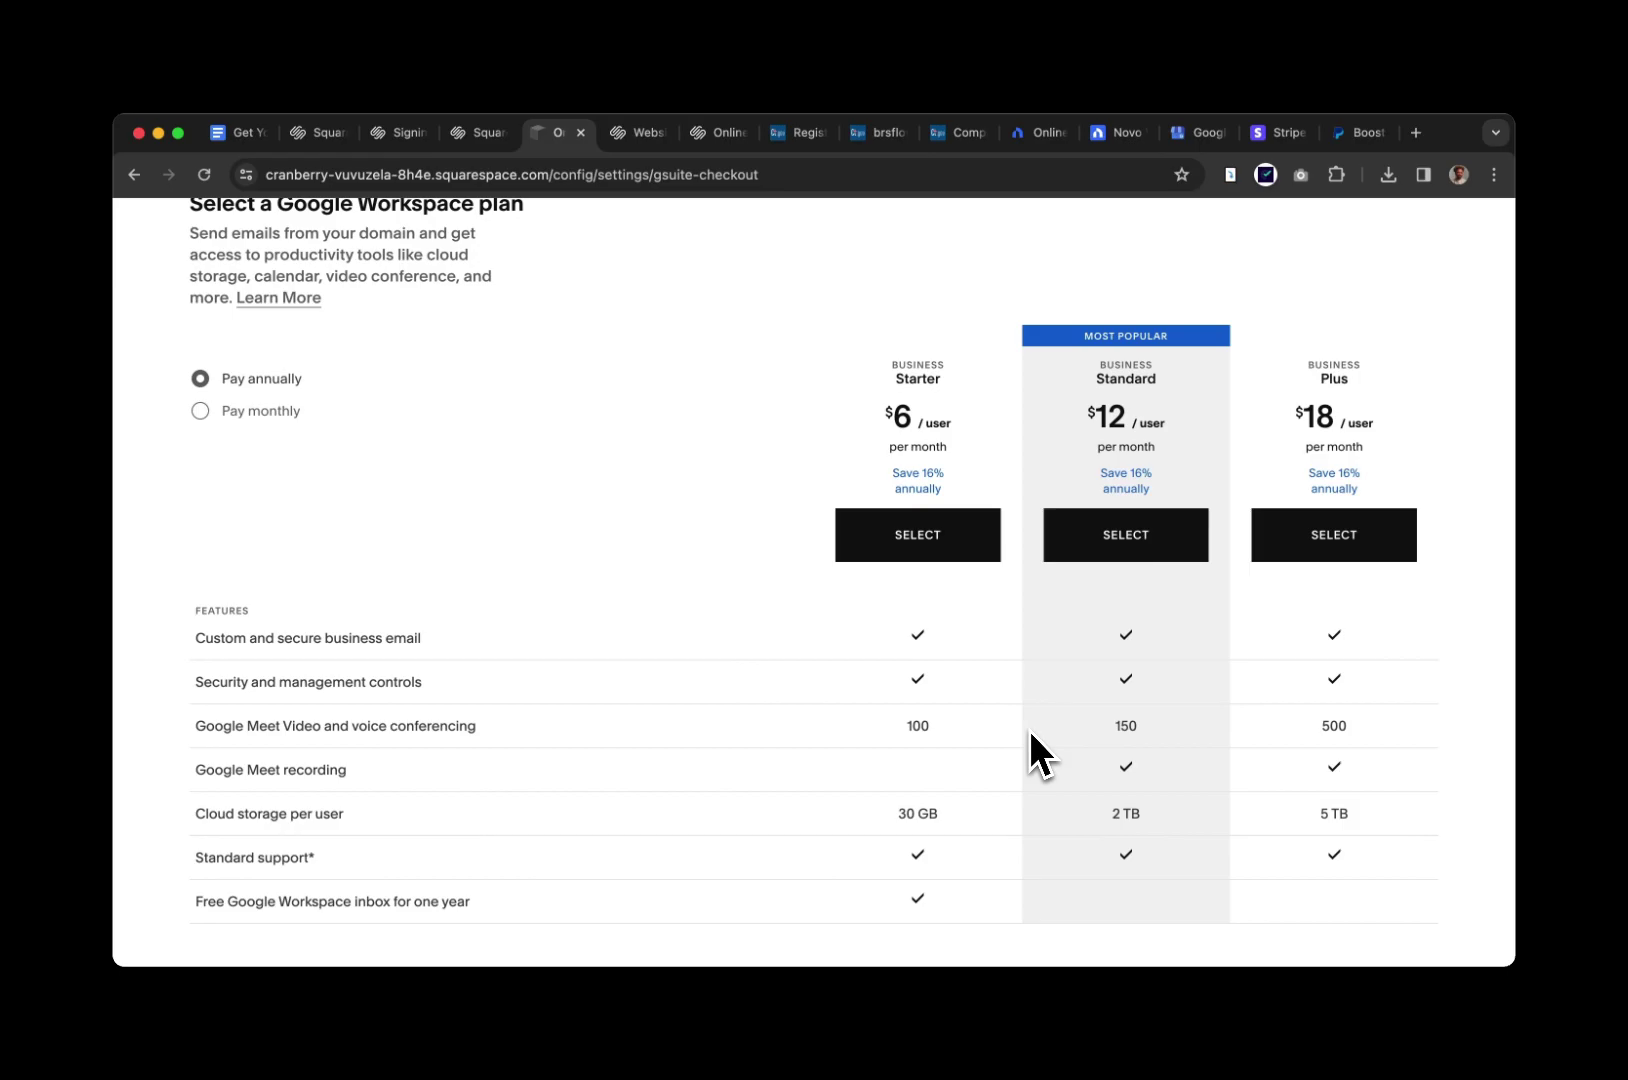
scroll(905, 715, "up", 3)
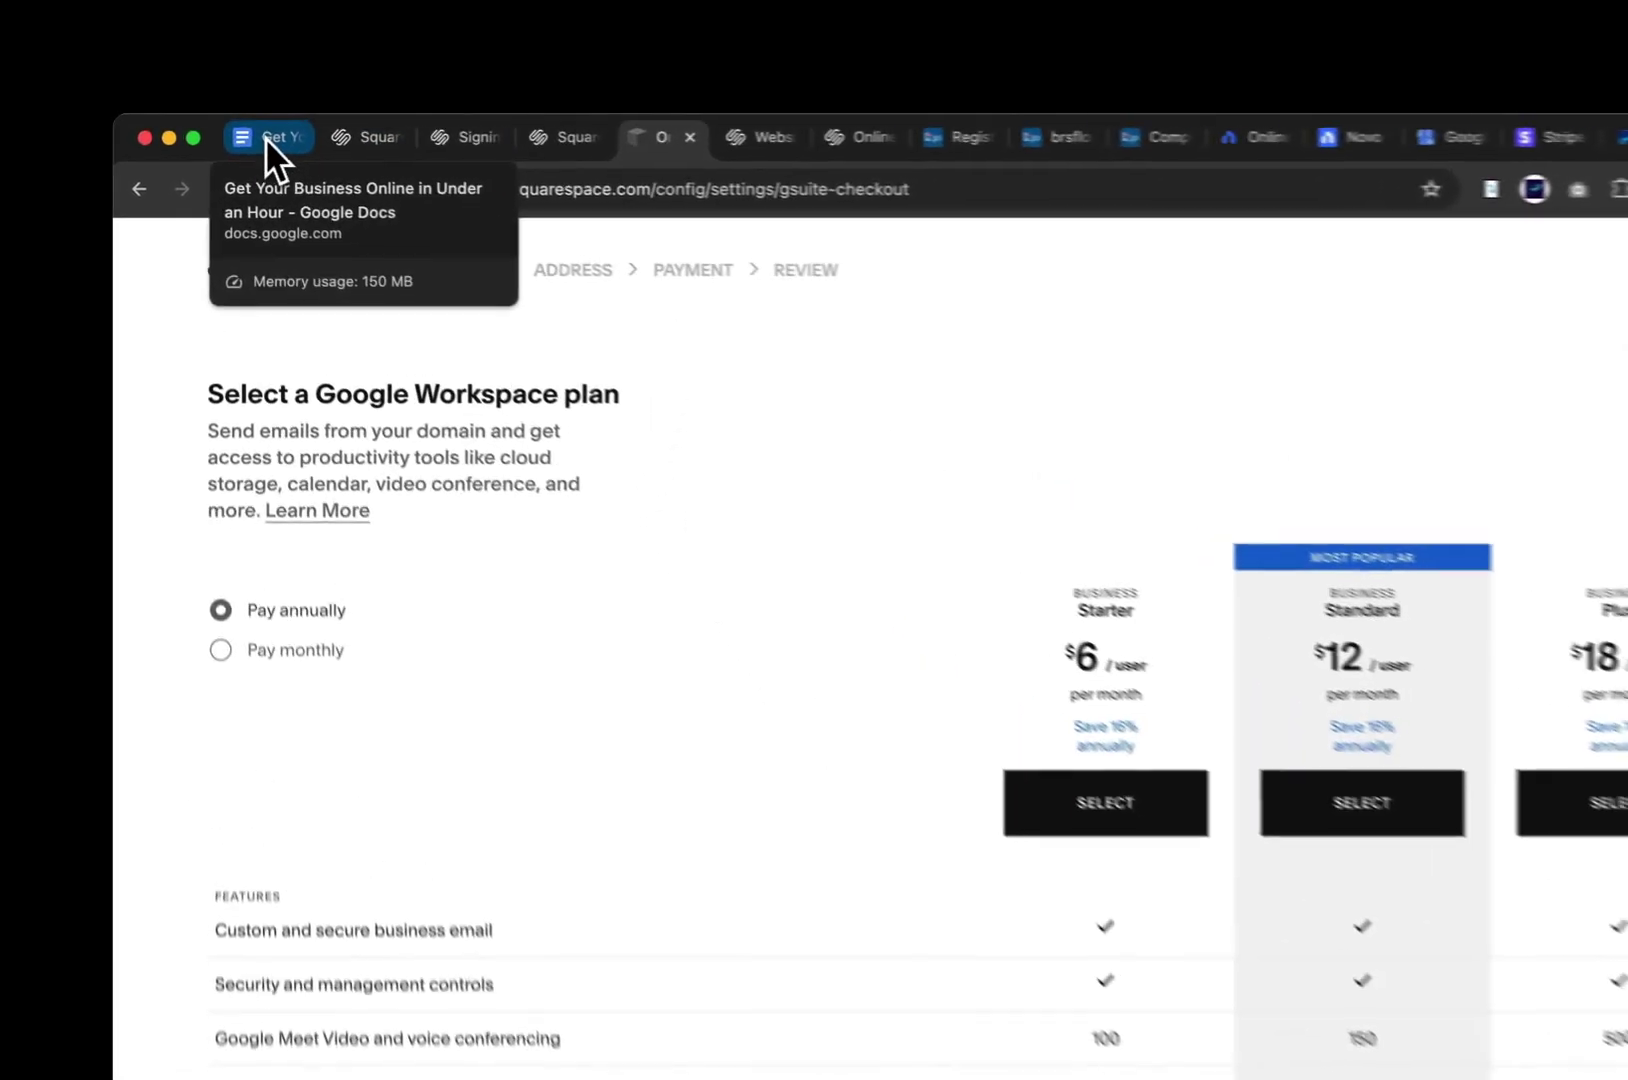
Scroll the guide to Step 3: Build Your Website and open Squarespace's custom templates page
left_click(245, 132)
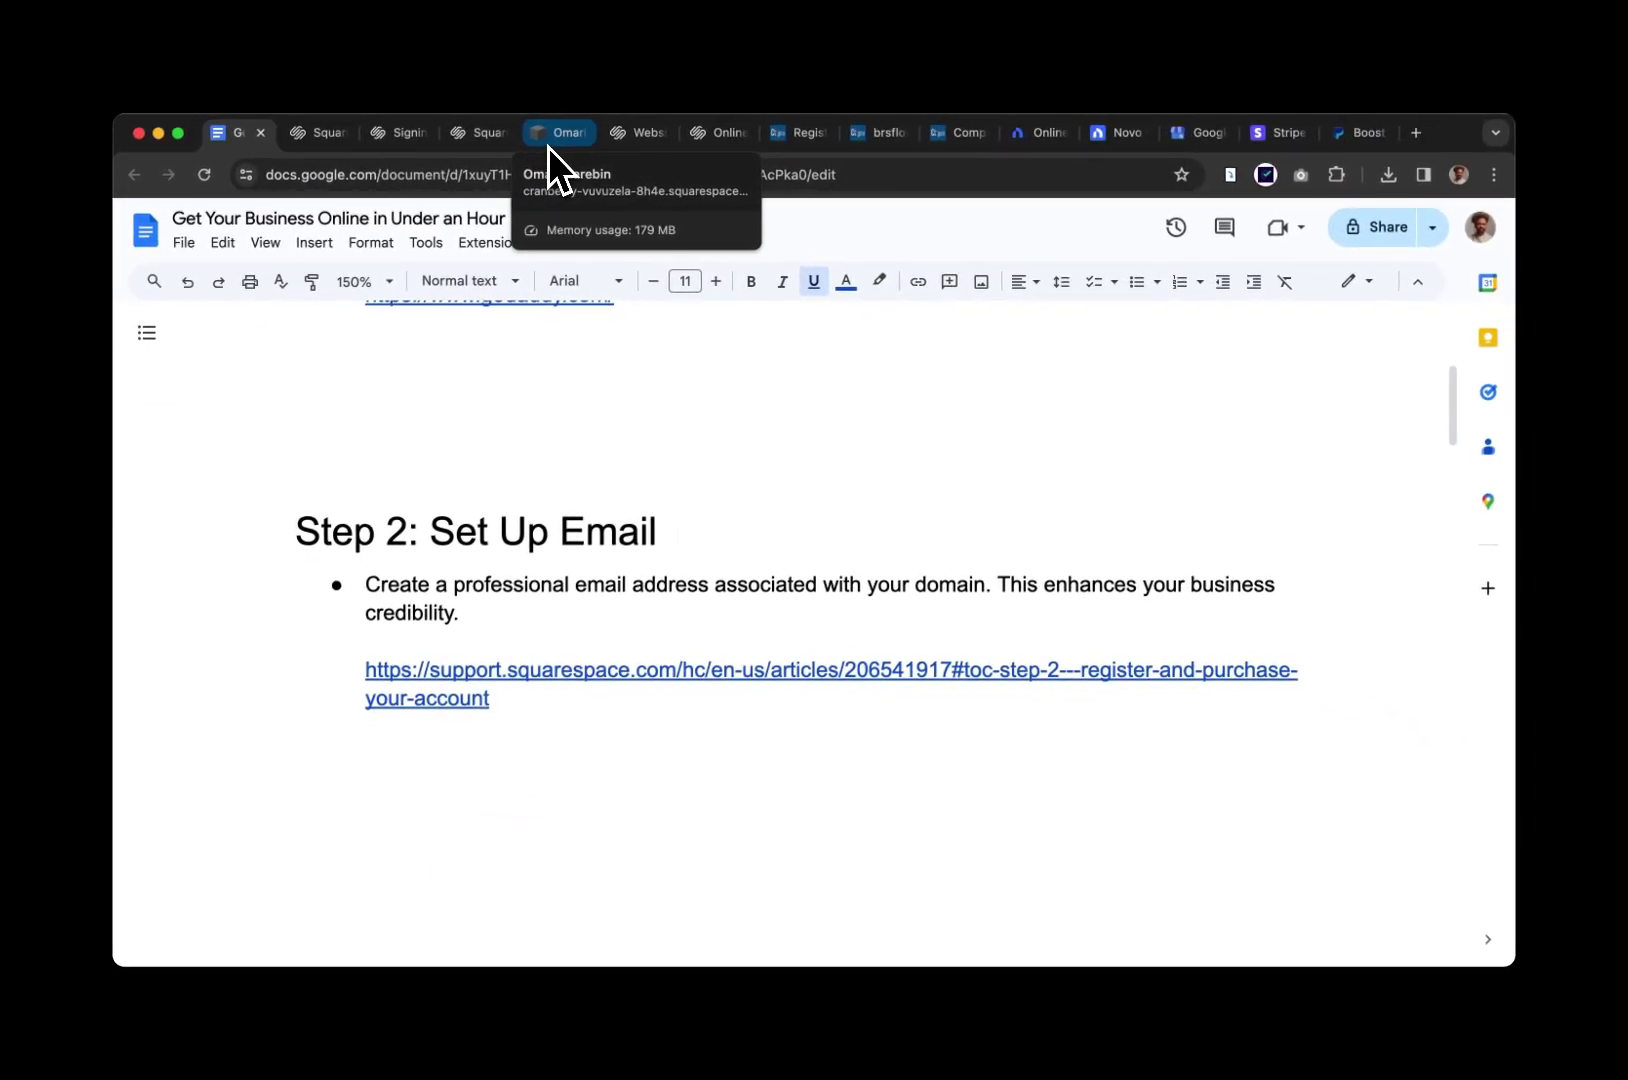
scroll(483, 440, "down", 5)
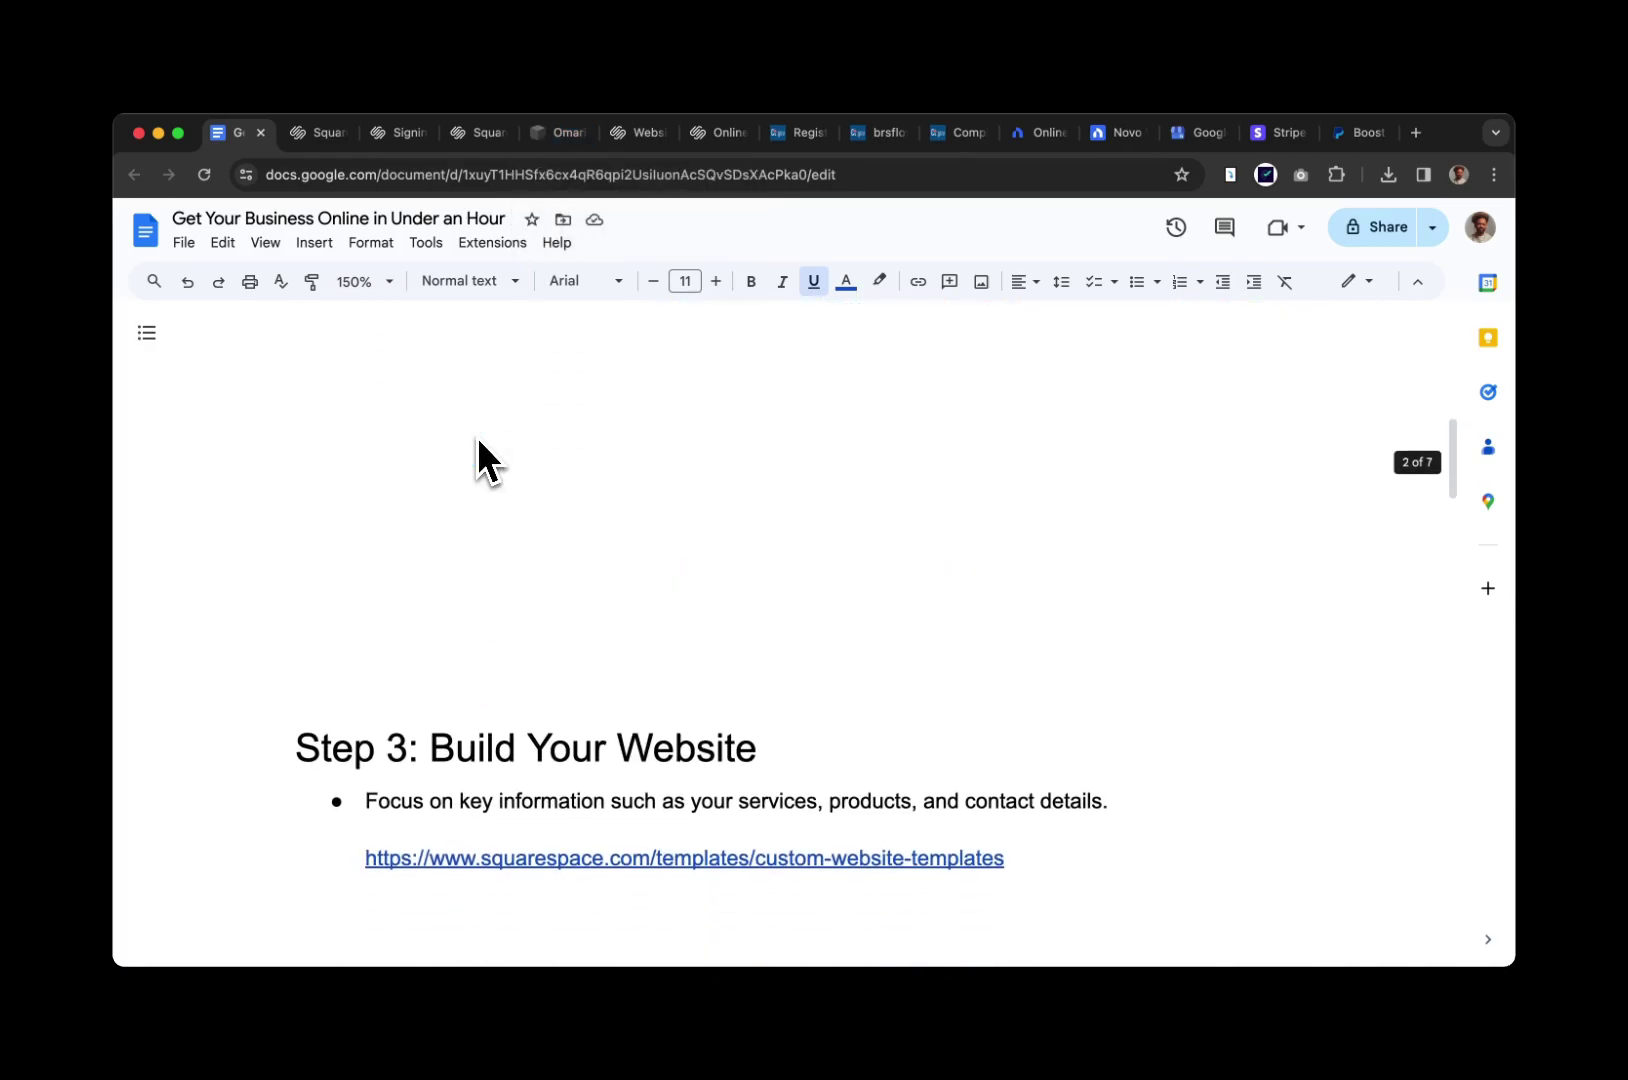
scroll(478, 440, "down", 2)
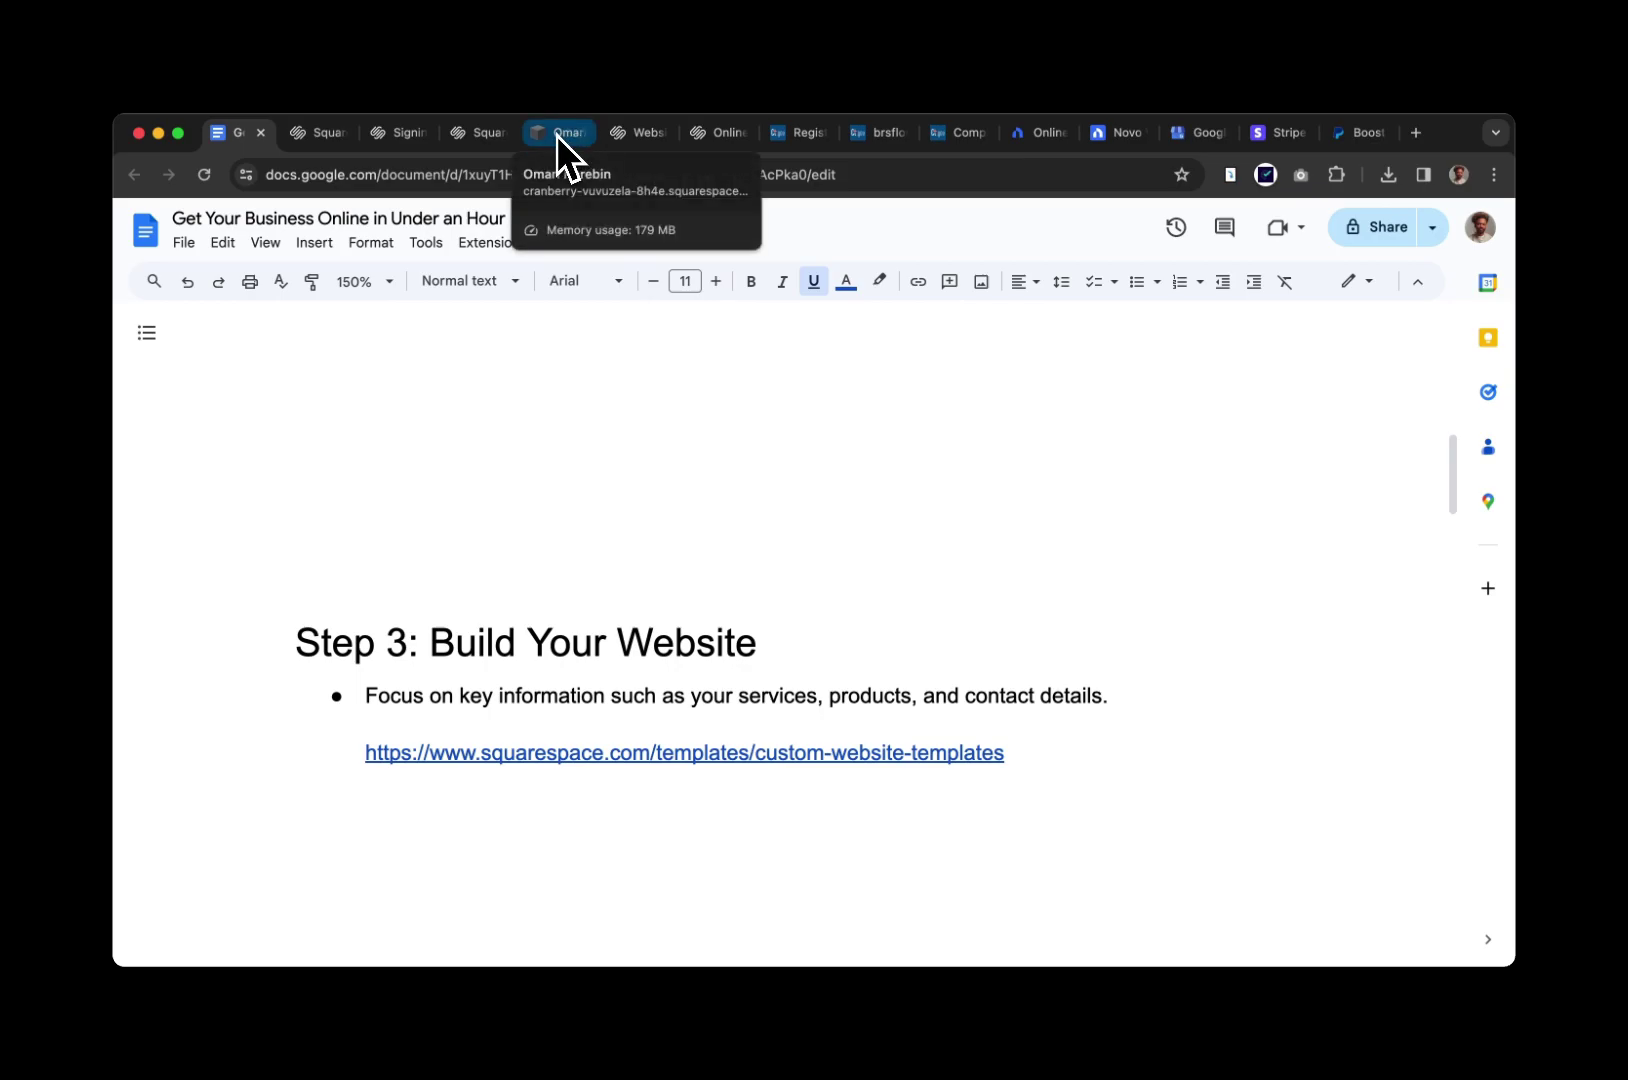
left_click(478, 134)
left_click(716, 130)
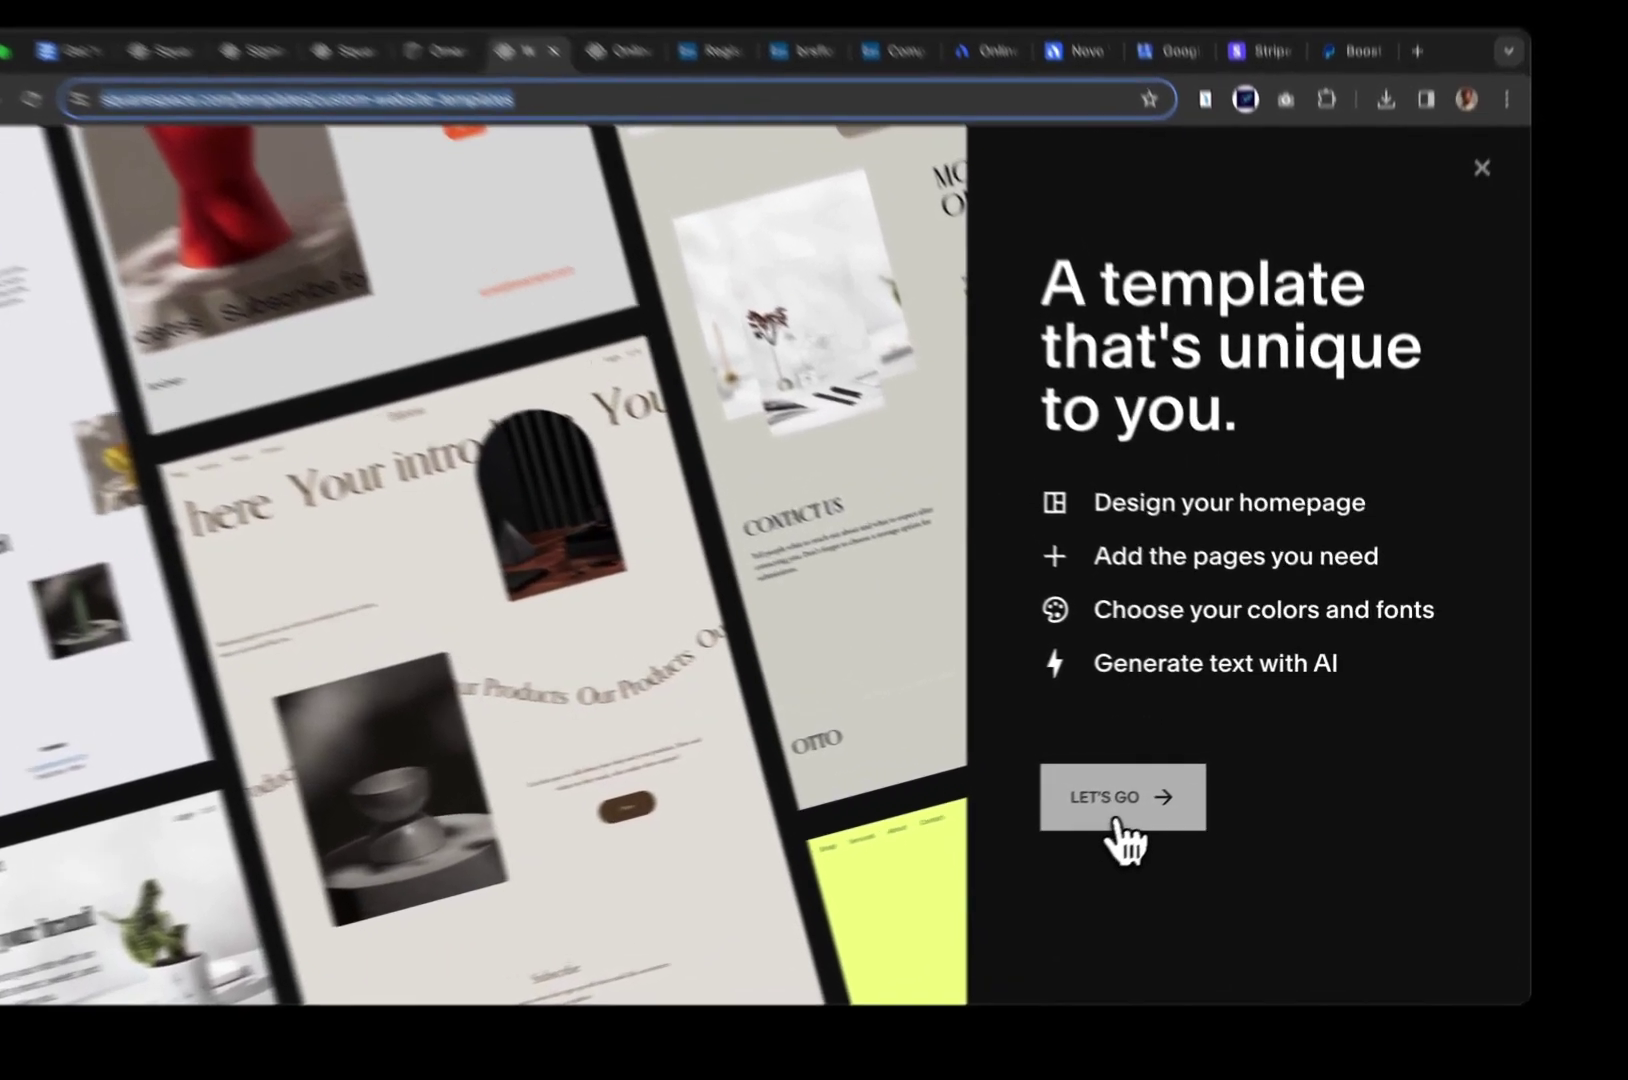
Start a site from a custom template and enter 'photo class' as its title
left_click(1118, 826)
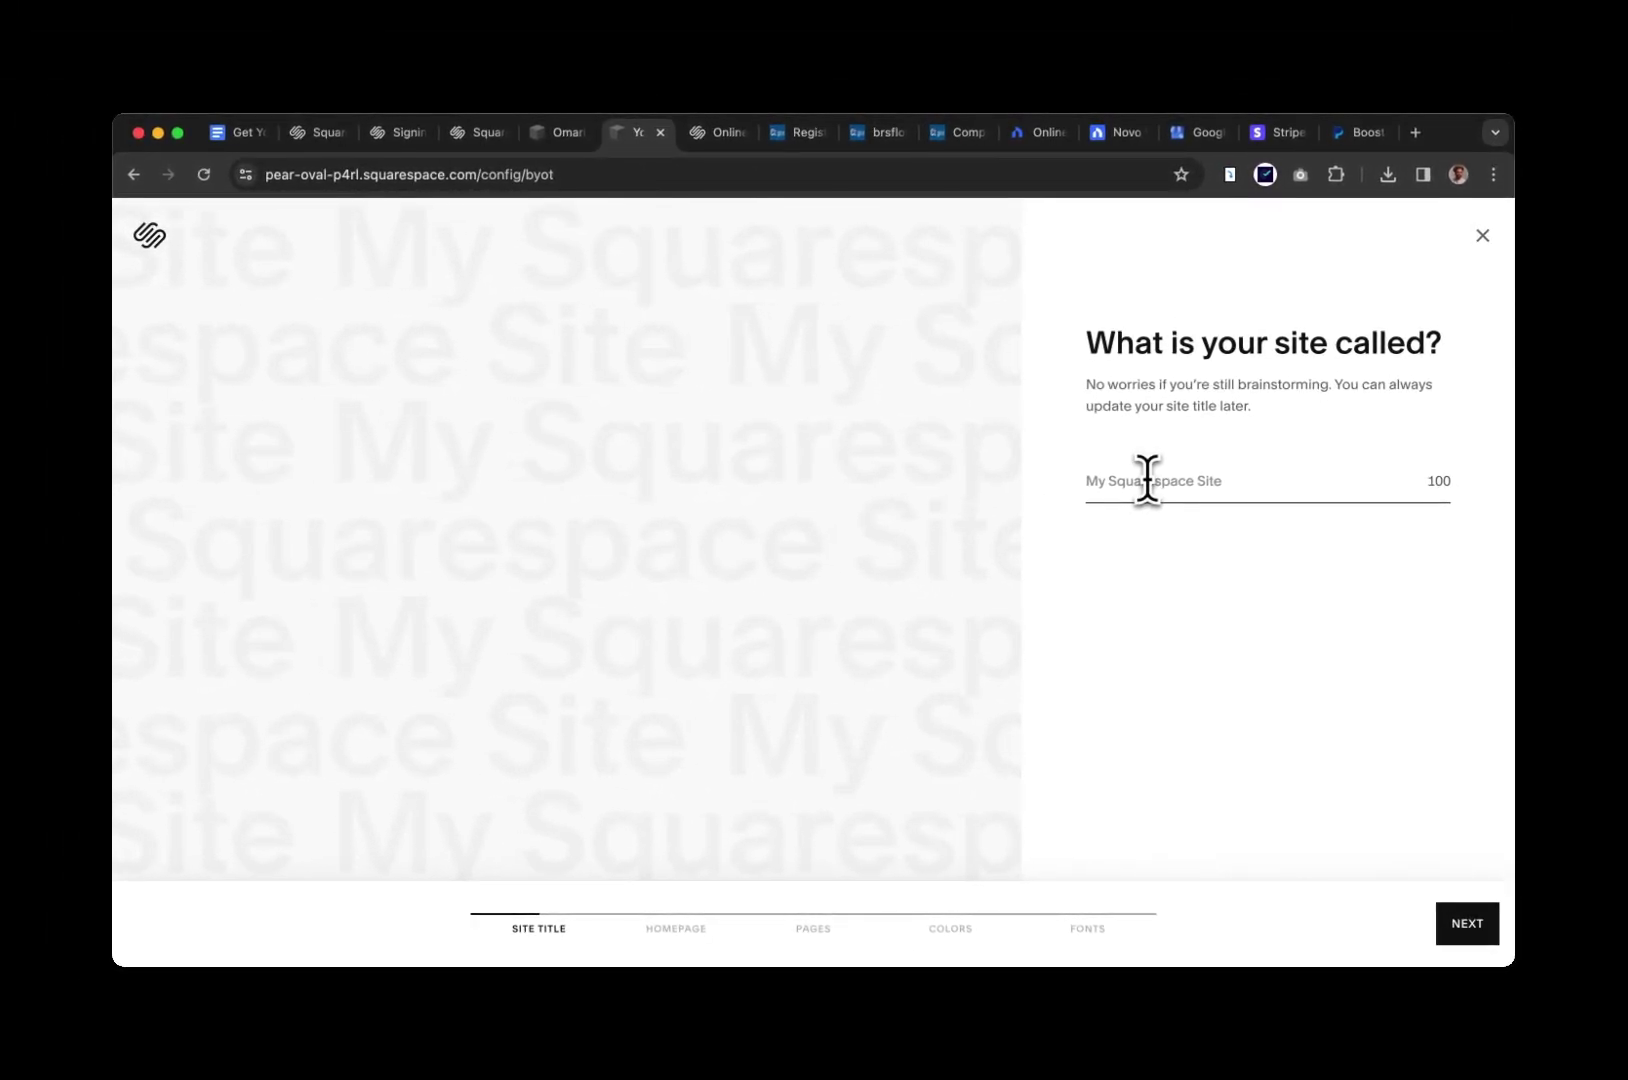
left_click(1147, 480)
type("photo class")
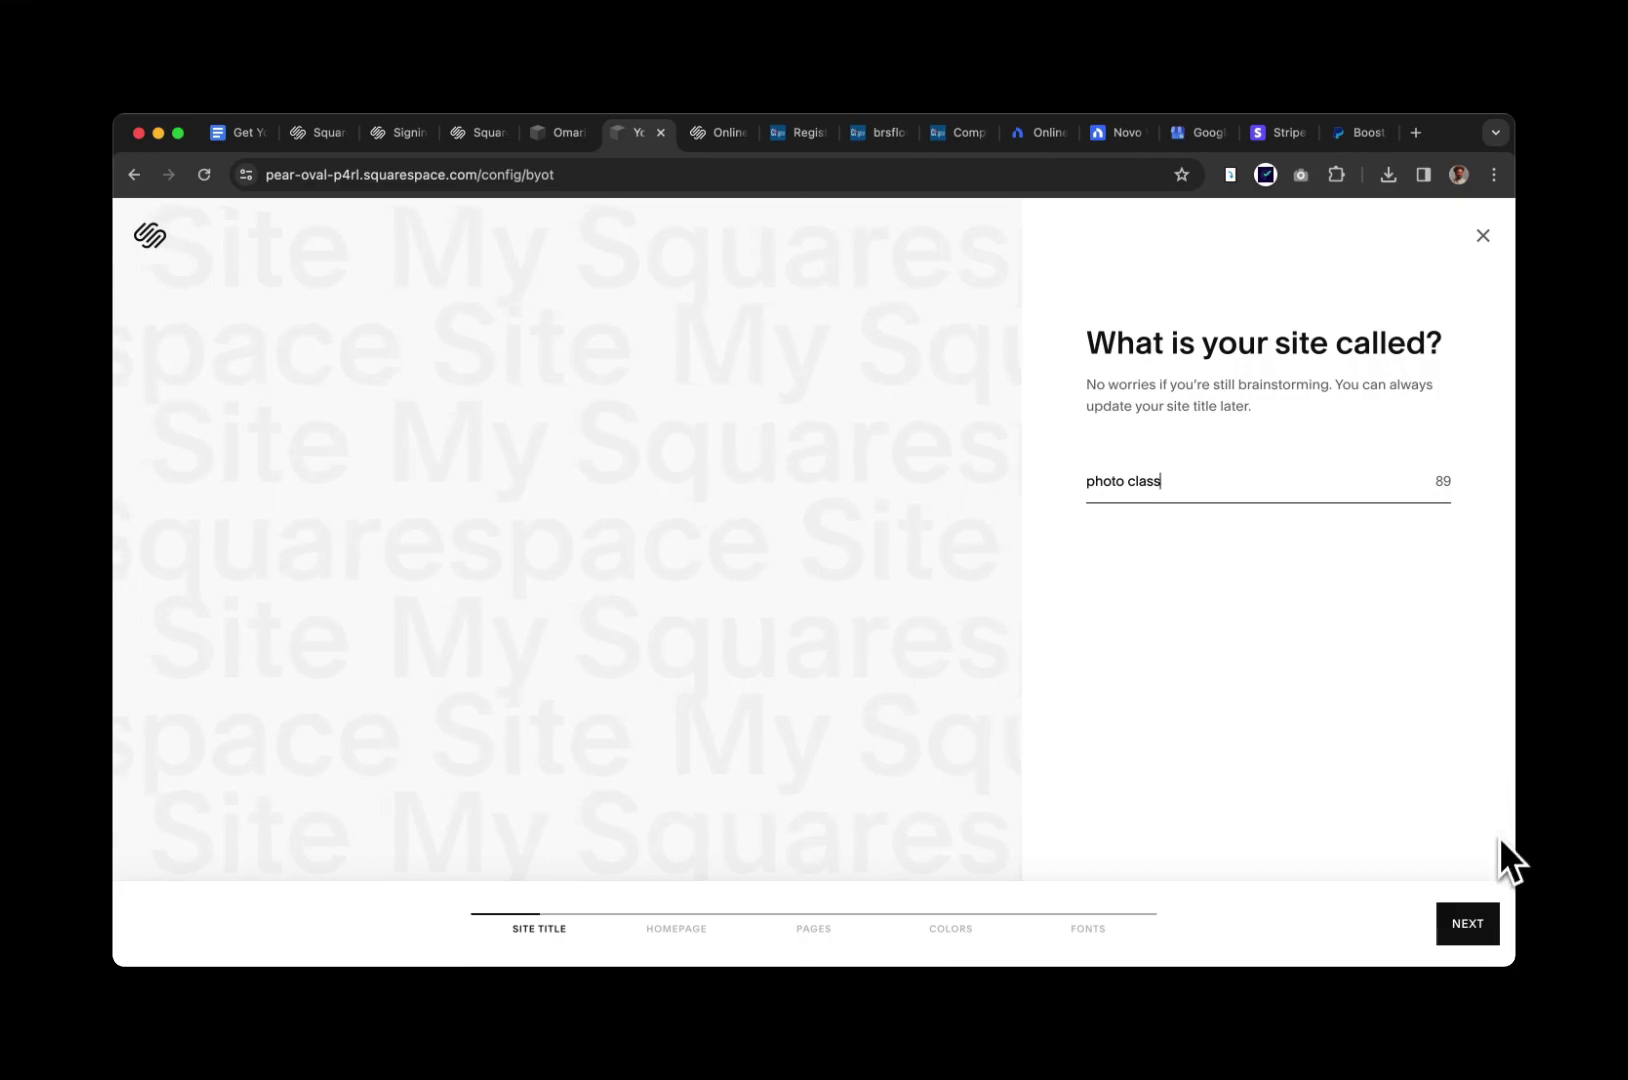
Confirm the title and add Intro, Services, Appointments, Footer, Social and About homepage sections
left_click(1484, 923)
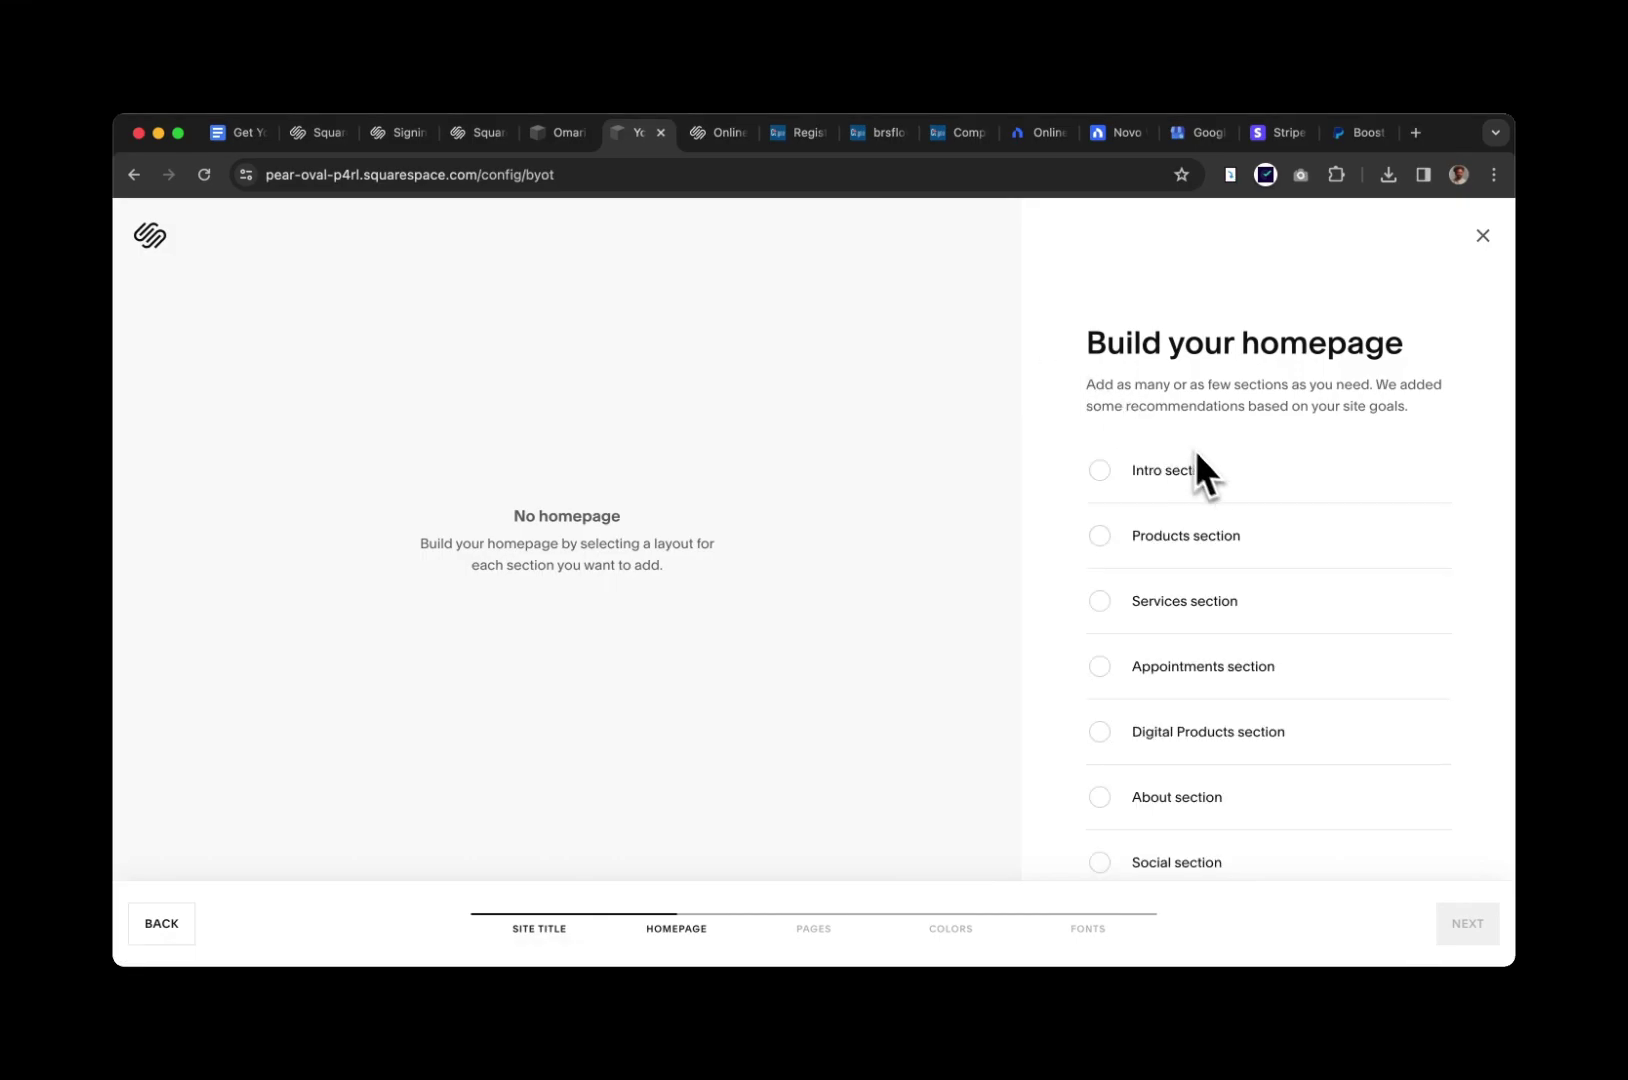
left_click(1101, 471)
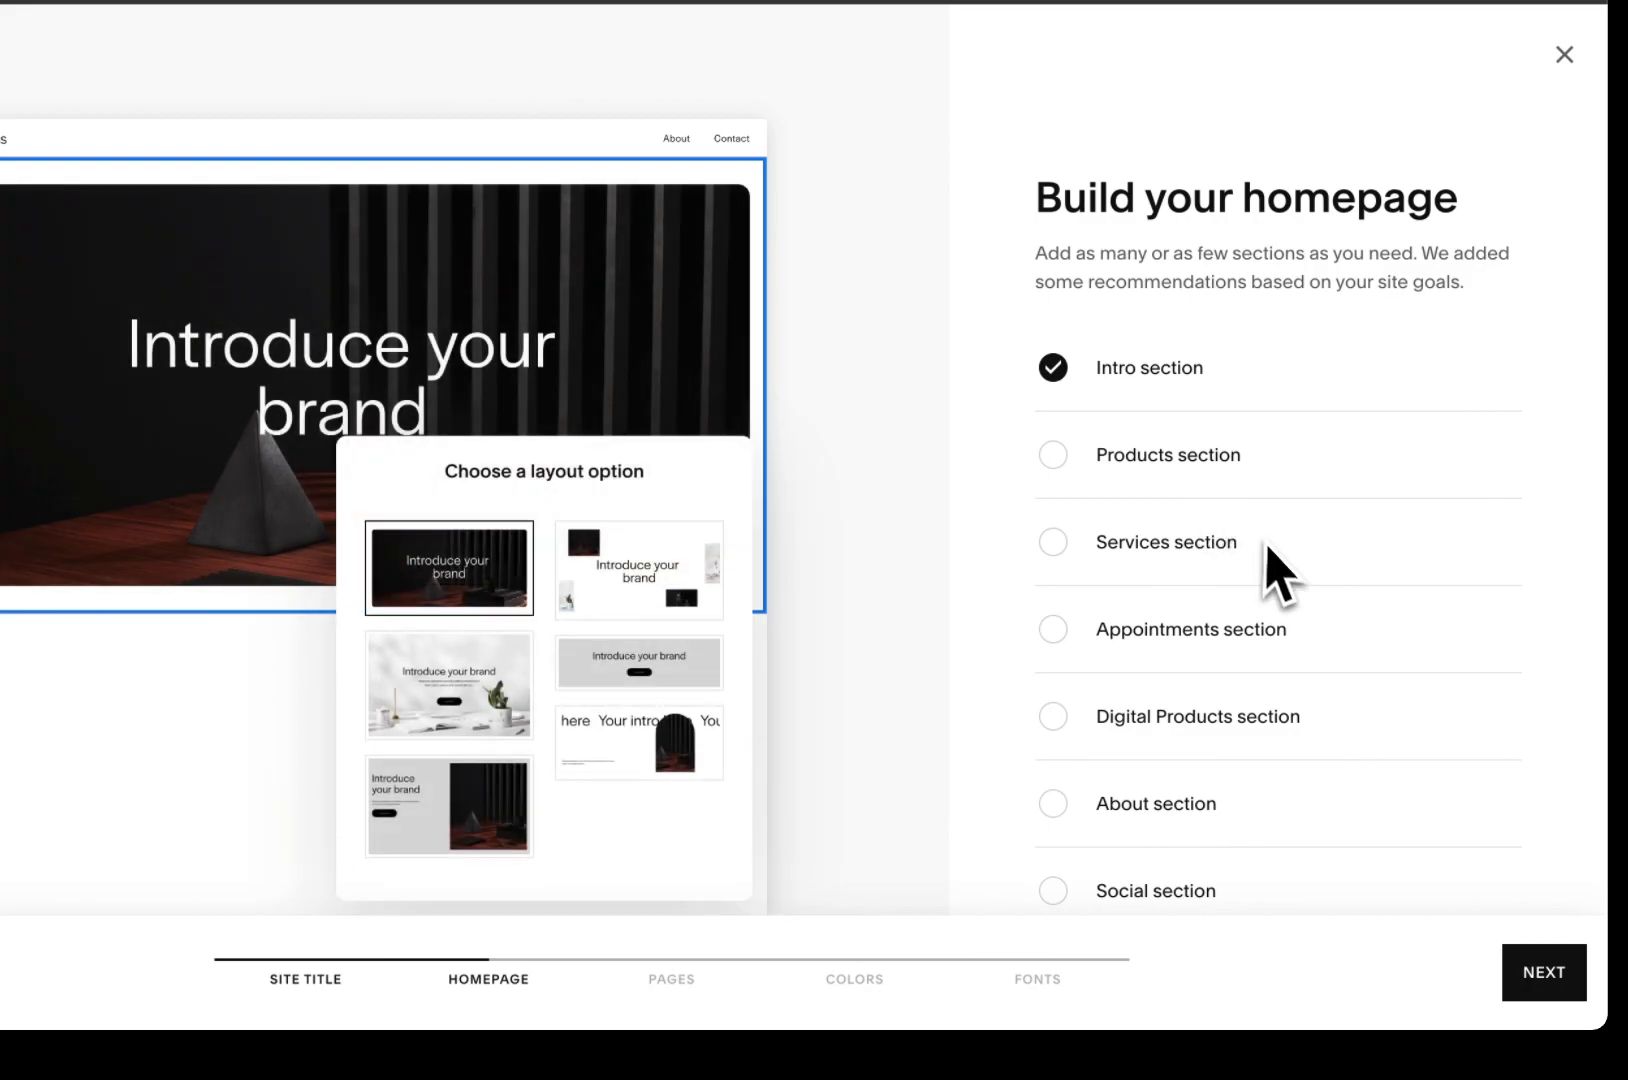
scroll(1280, 575, "down", 1)
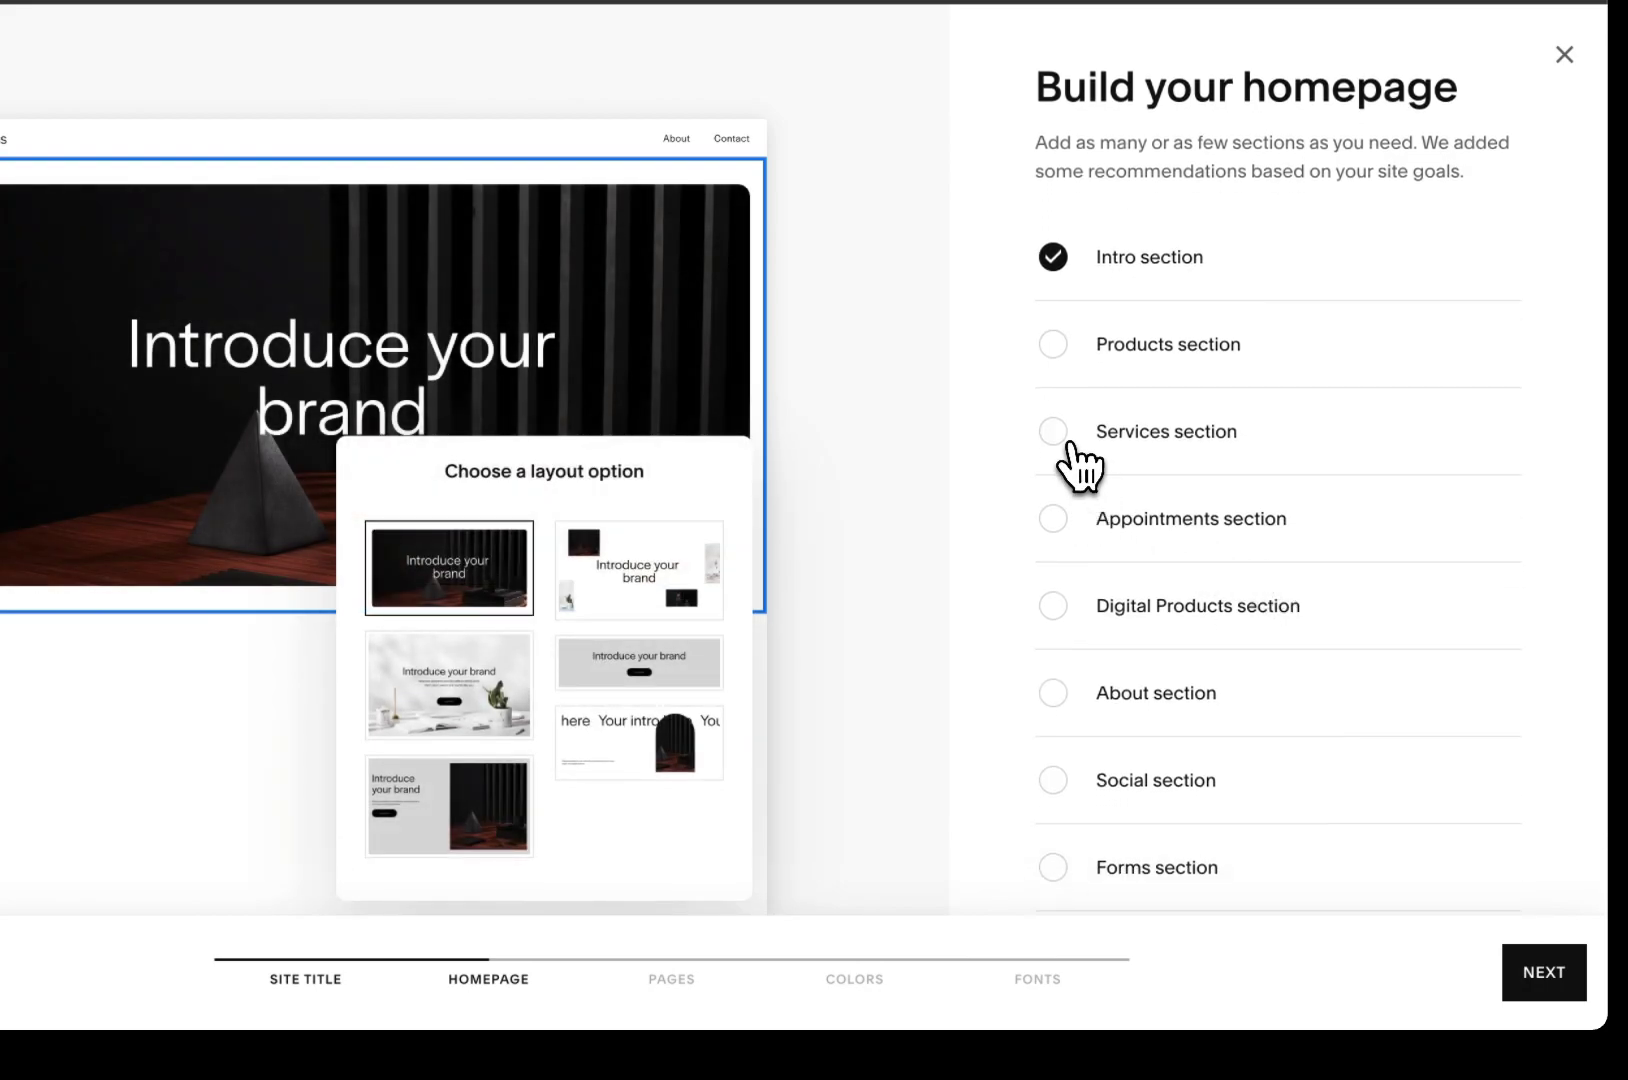
left_click(1068, 443)
scroll(1190, 495, "down", 1)
scroll(1192, 520, "down", 1)
left_click(1068, 443)
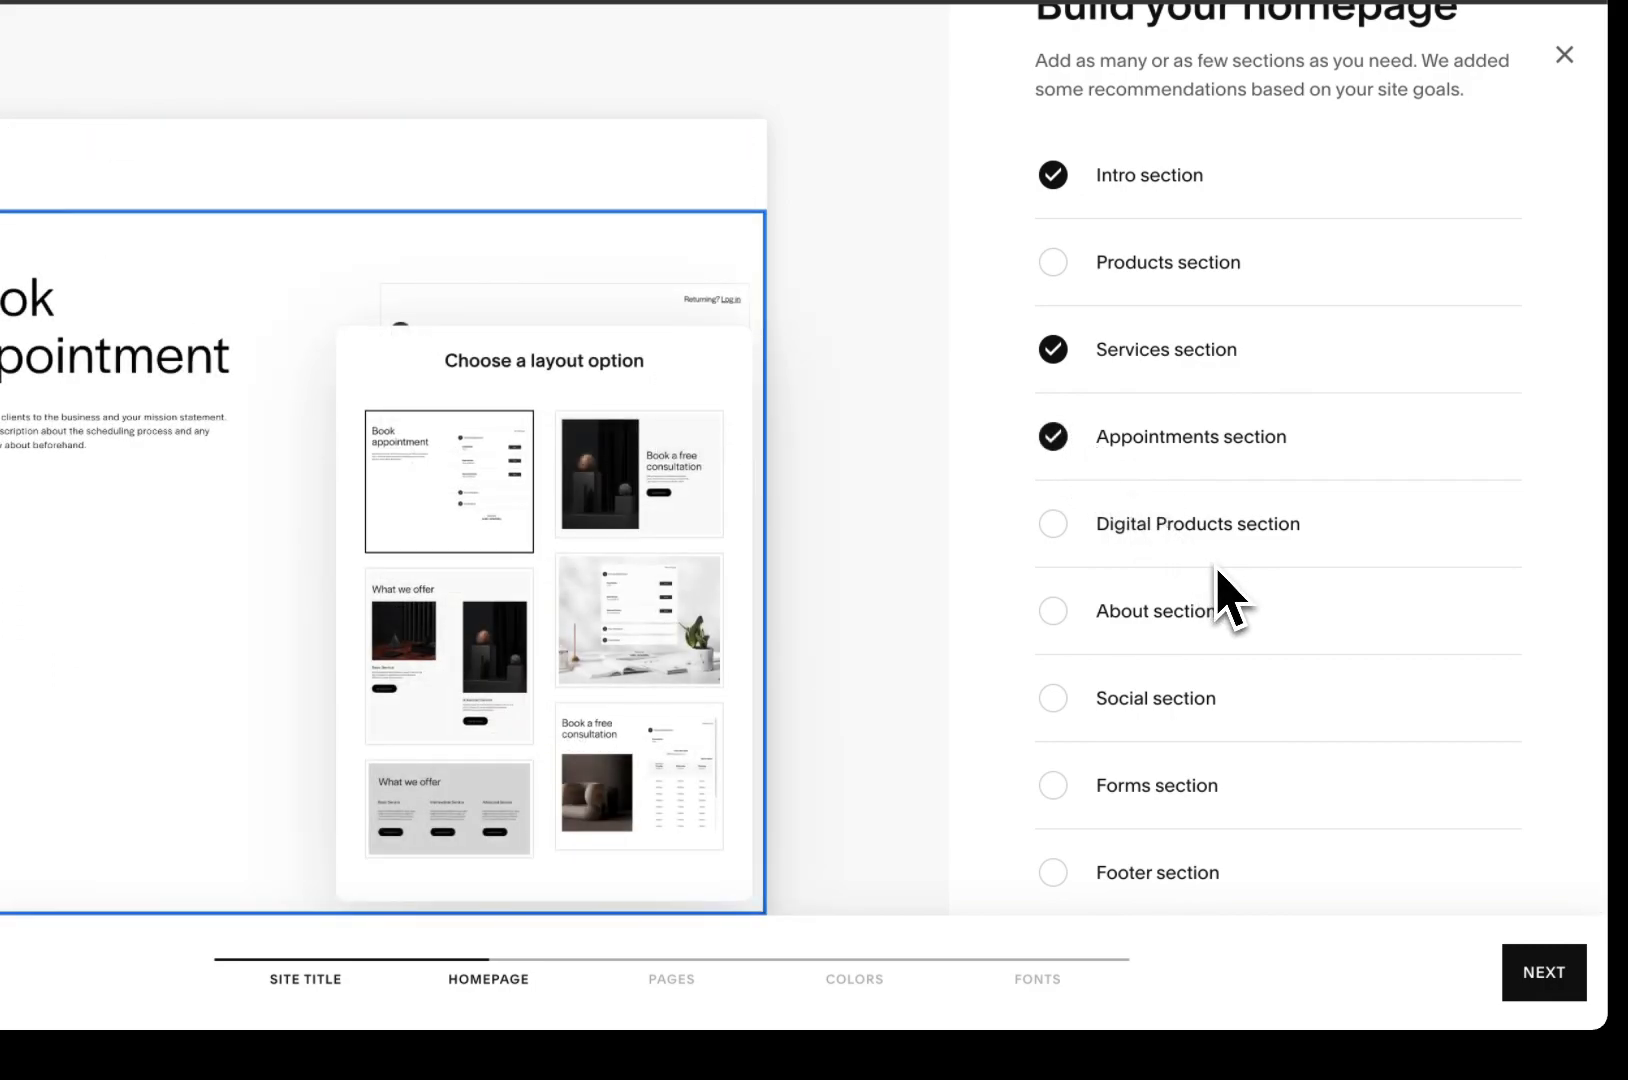
left_click(1057, 874)
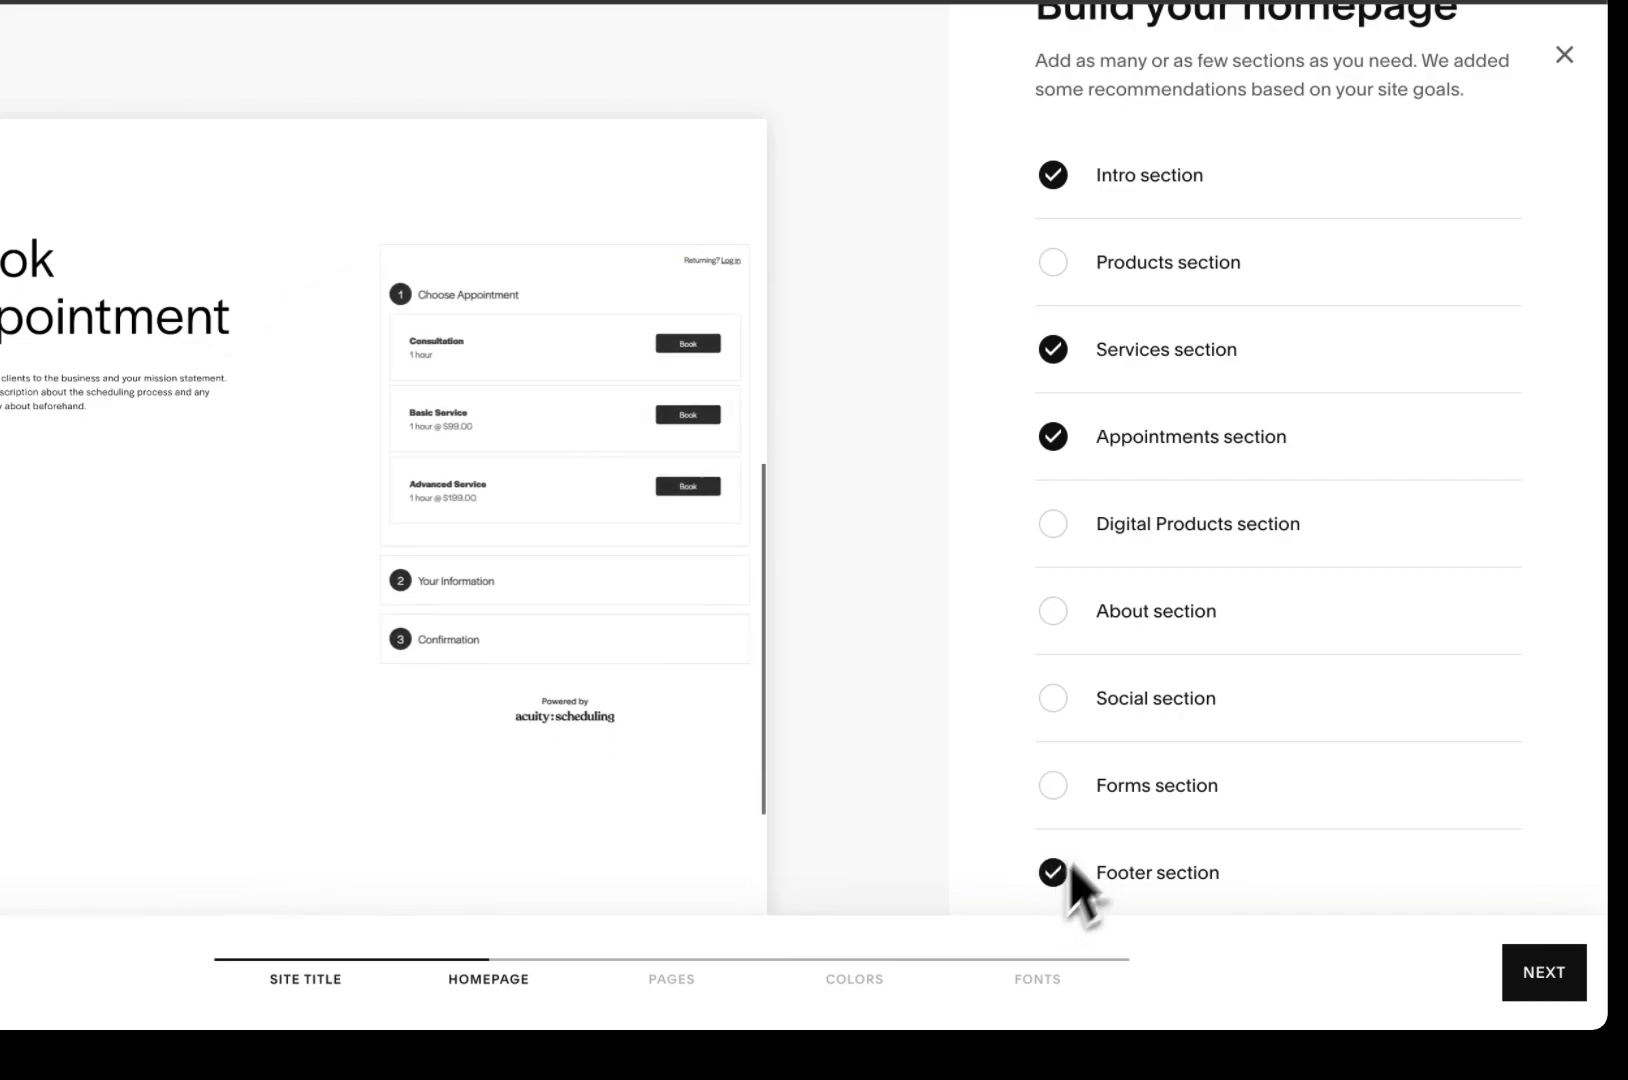
left_click(1058, 702)
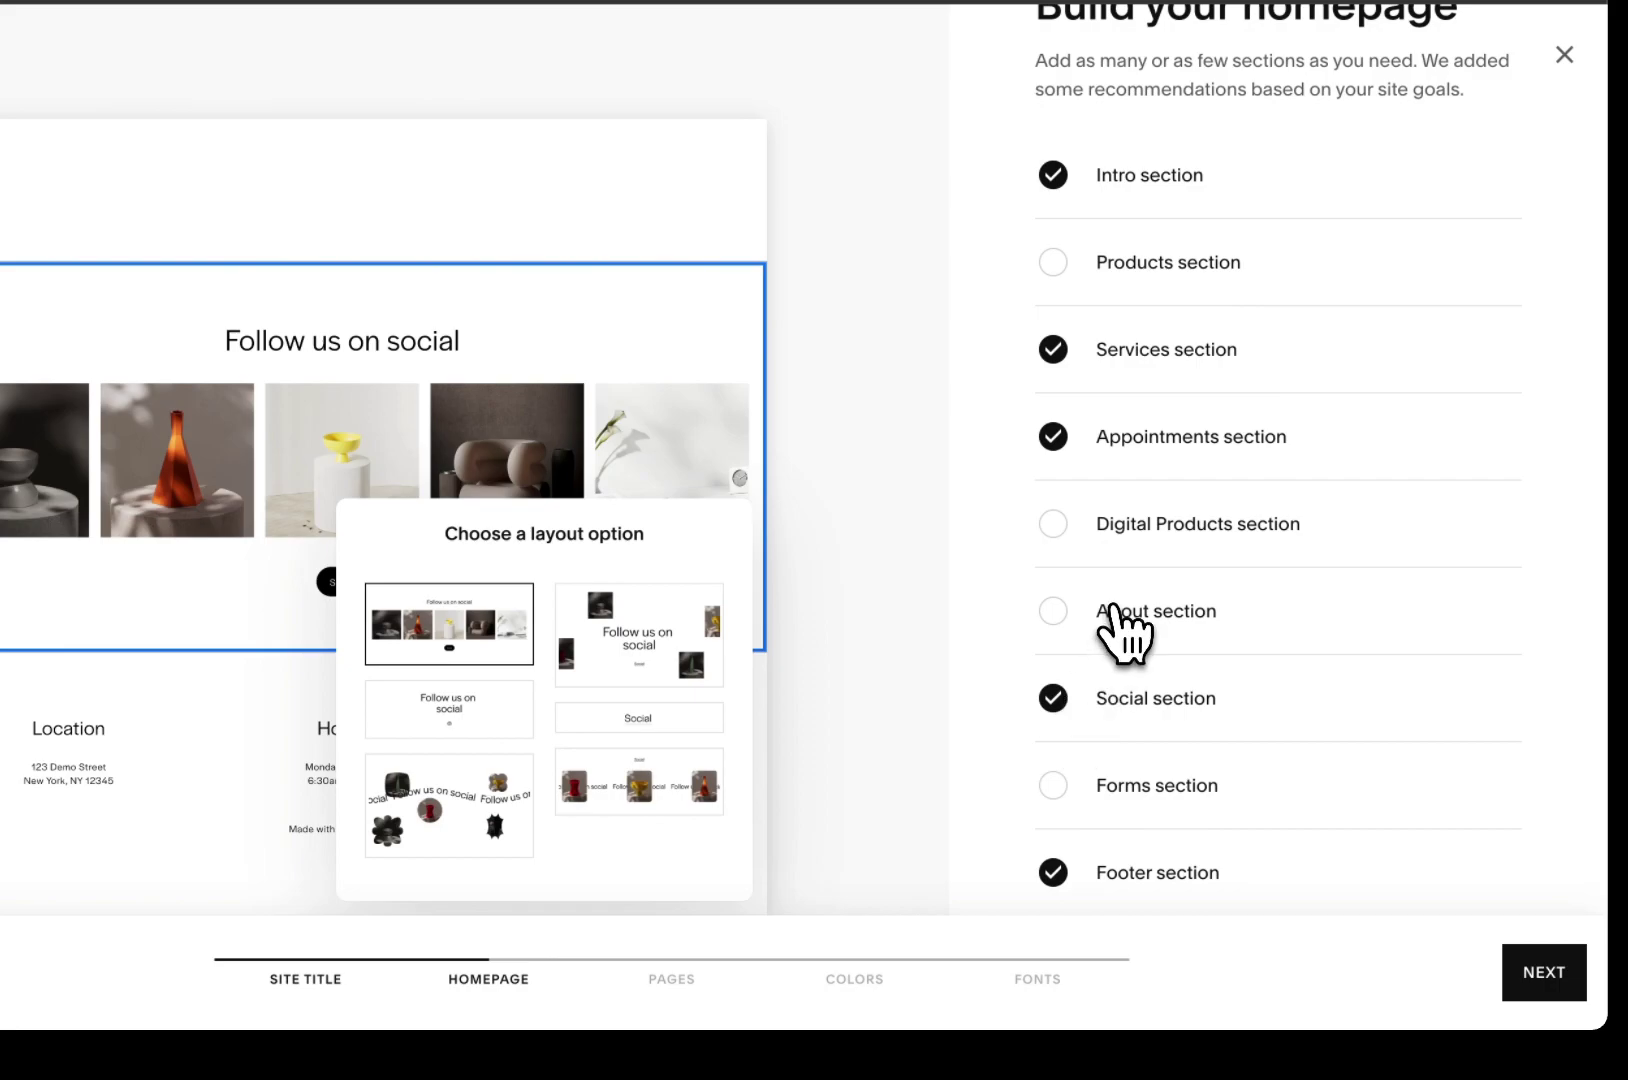
left_click(1055, 611)
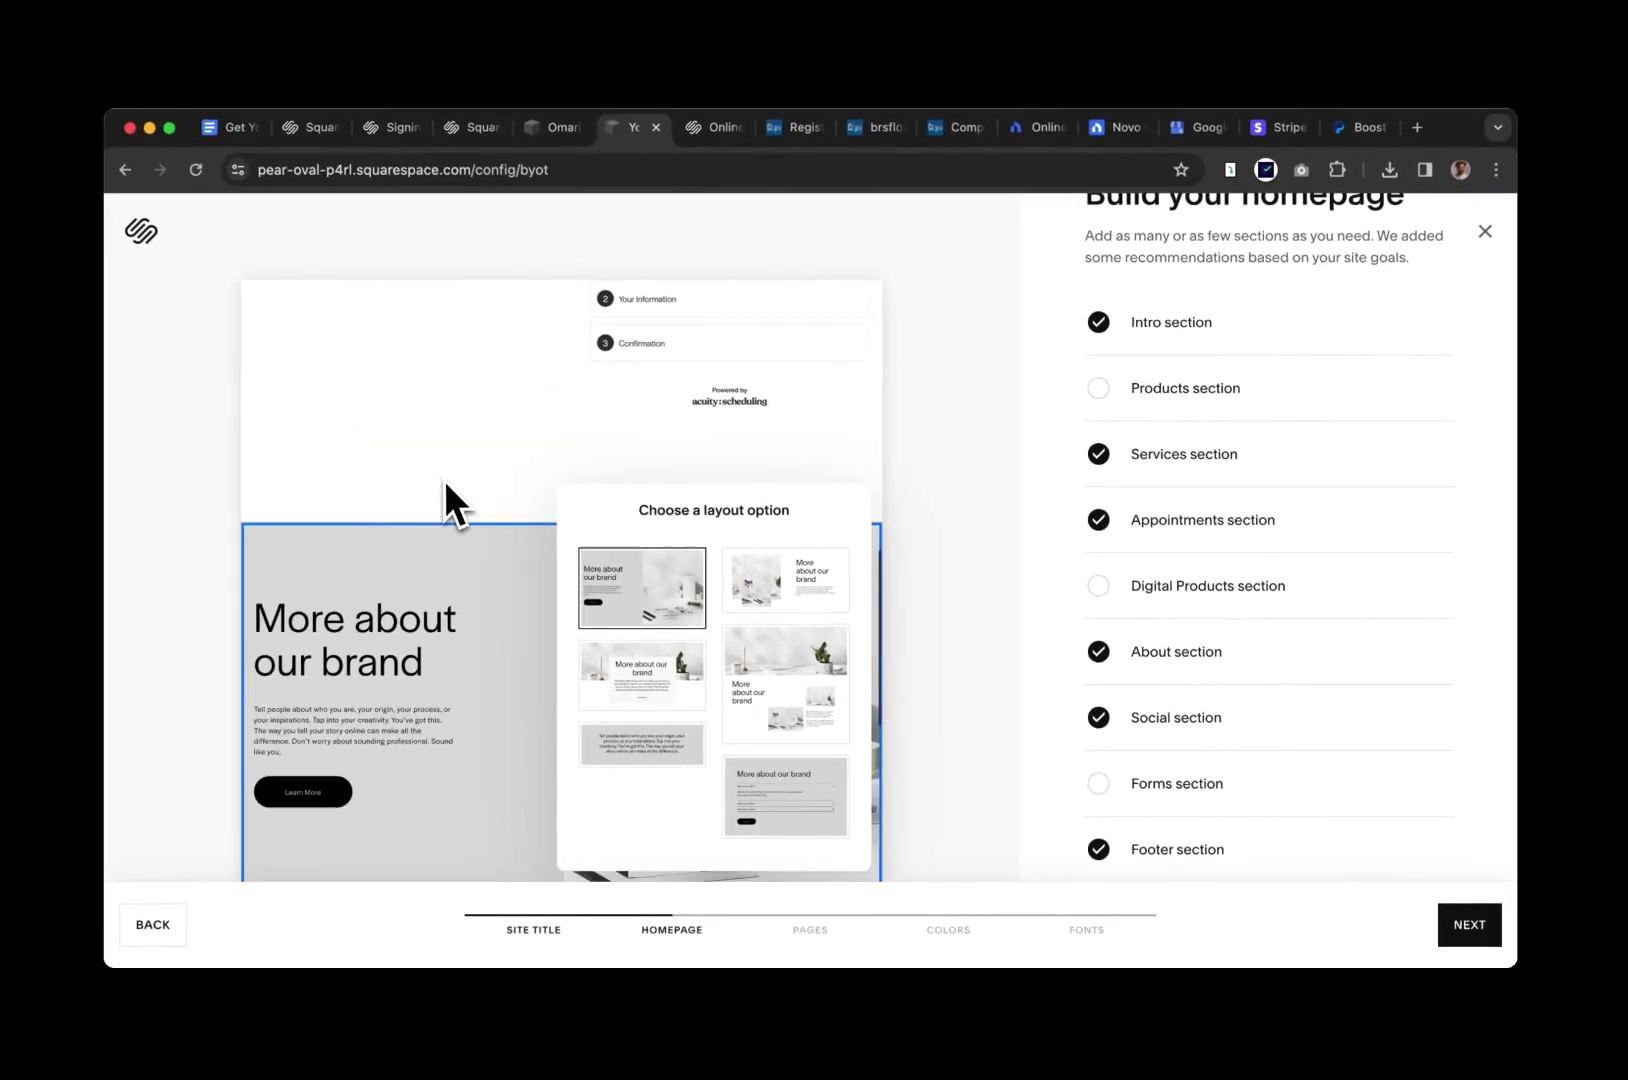
Try the Digital Products section, remove it again, and continue to the Pages step
scroll(450, 482, "up", 5)
scroll(450, 482, "down", 5)
scroll(450, 482, "down", 5)
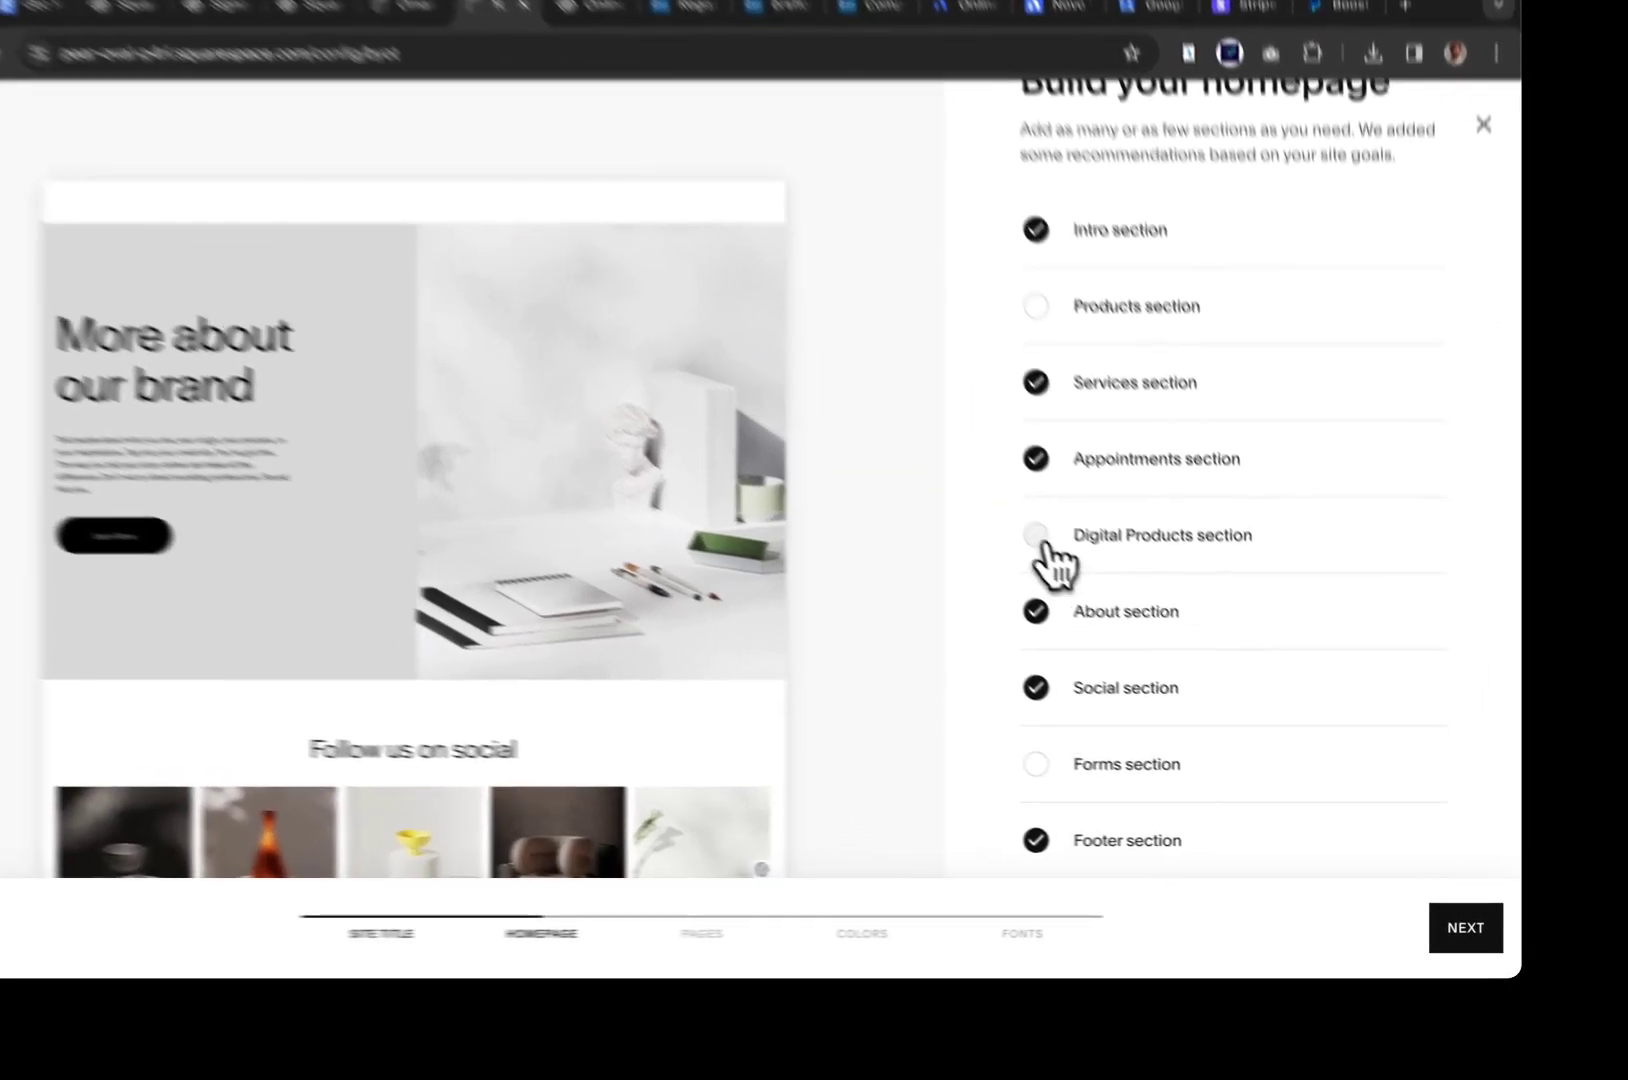
left_click(1099, 587)
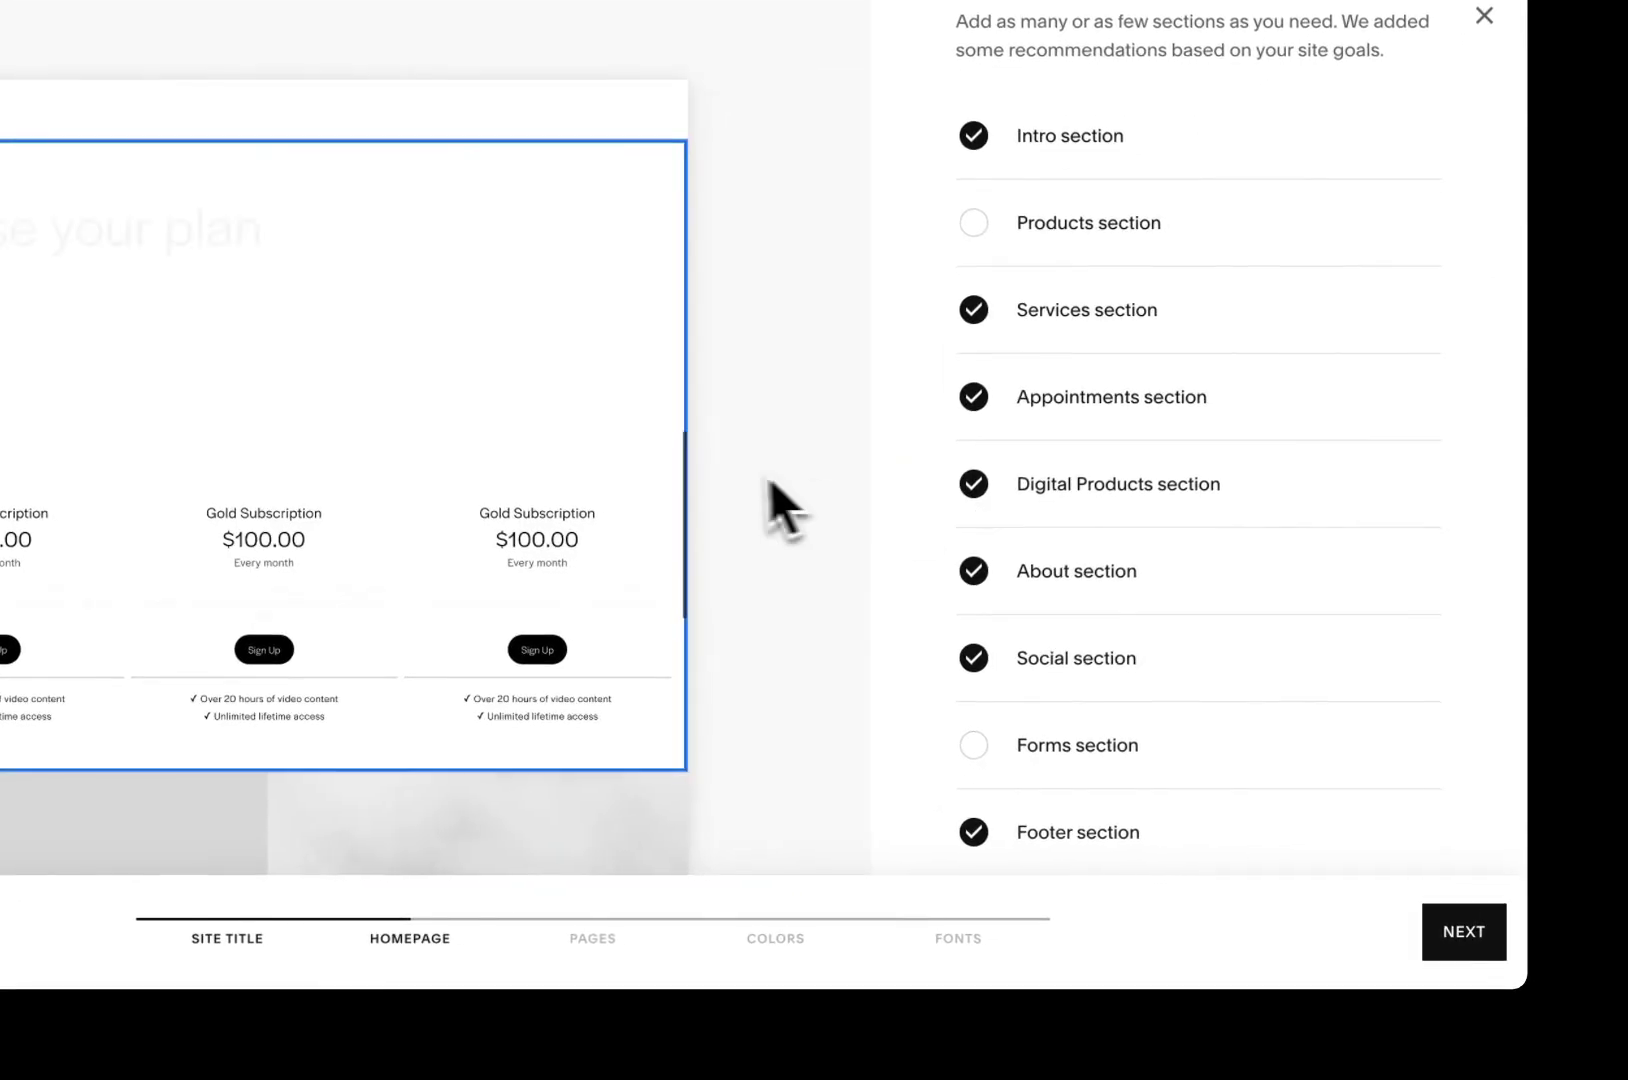
left_click(973, 484)
left_click(1452, 934)
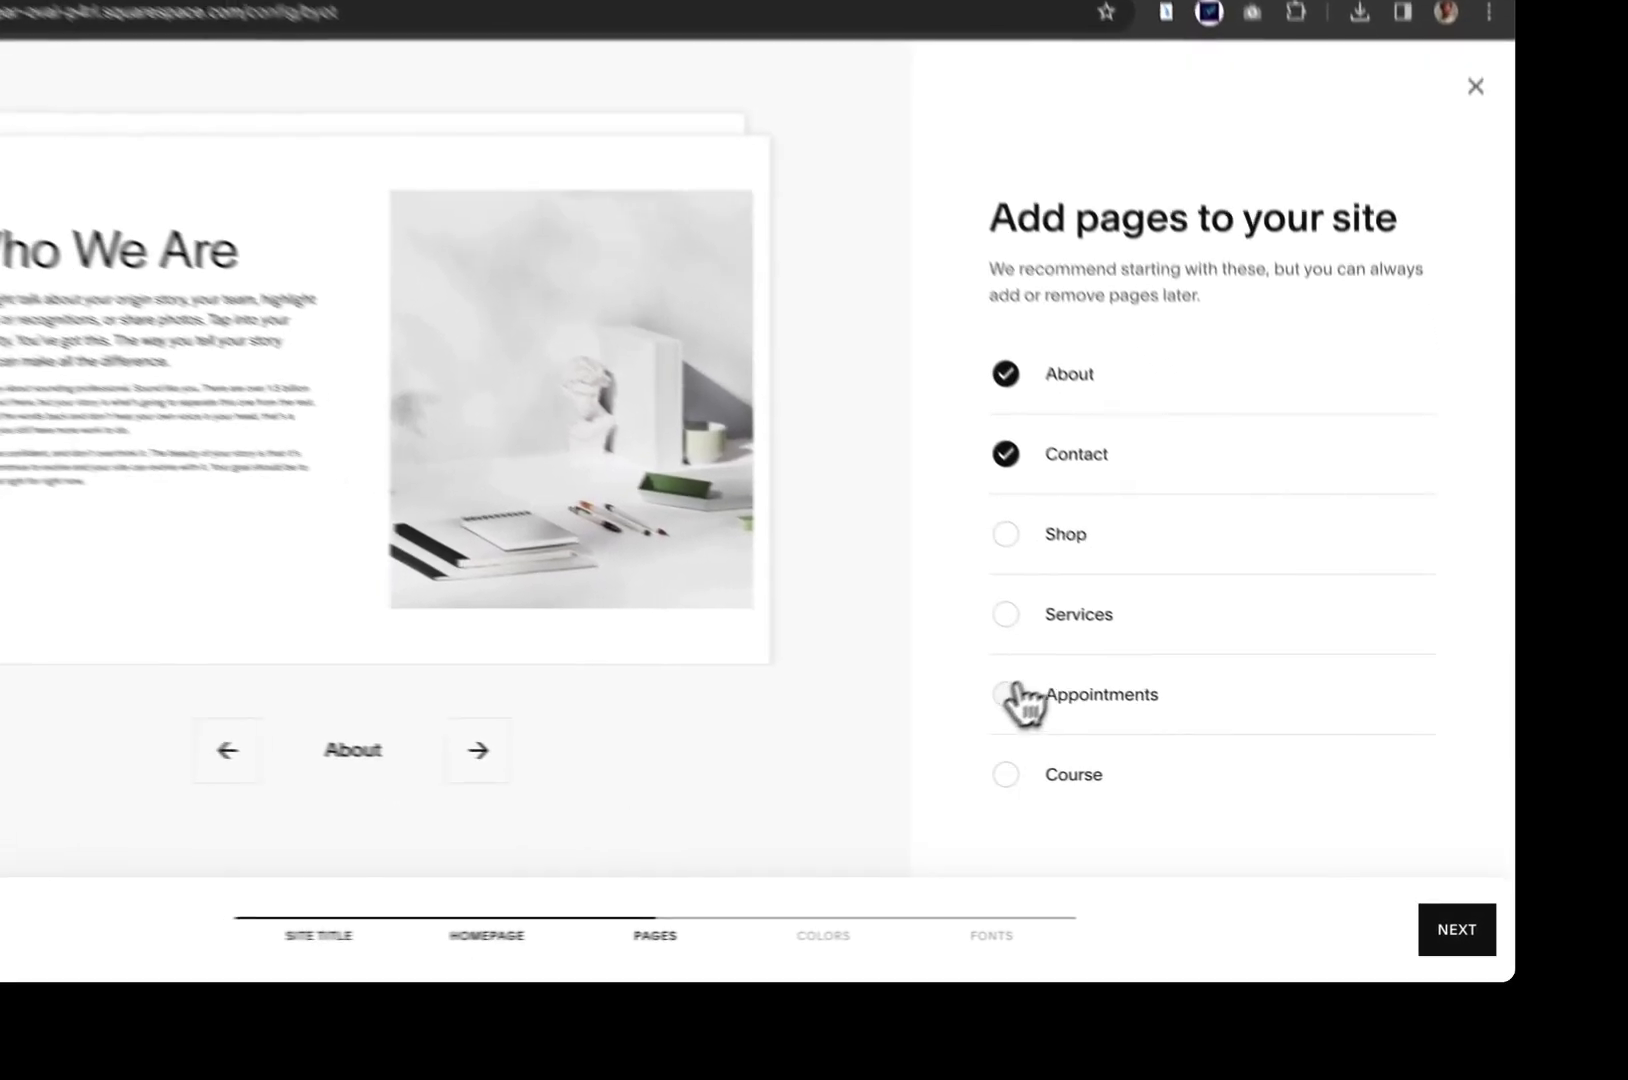
Add a Course page instead of Appointments and apply the yellow Bright colour palette
left_click(1100, 731)
left_click(960, 676)
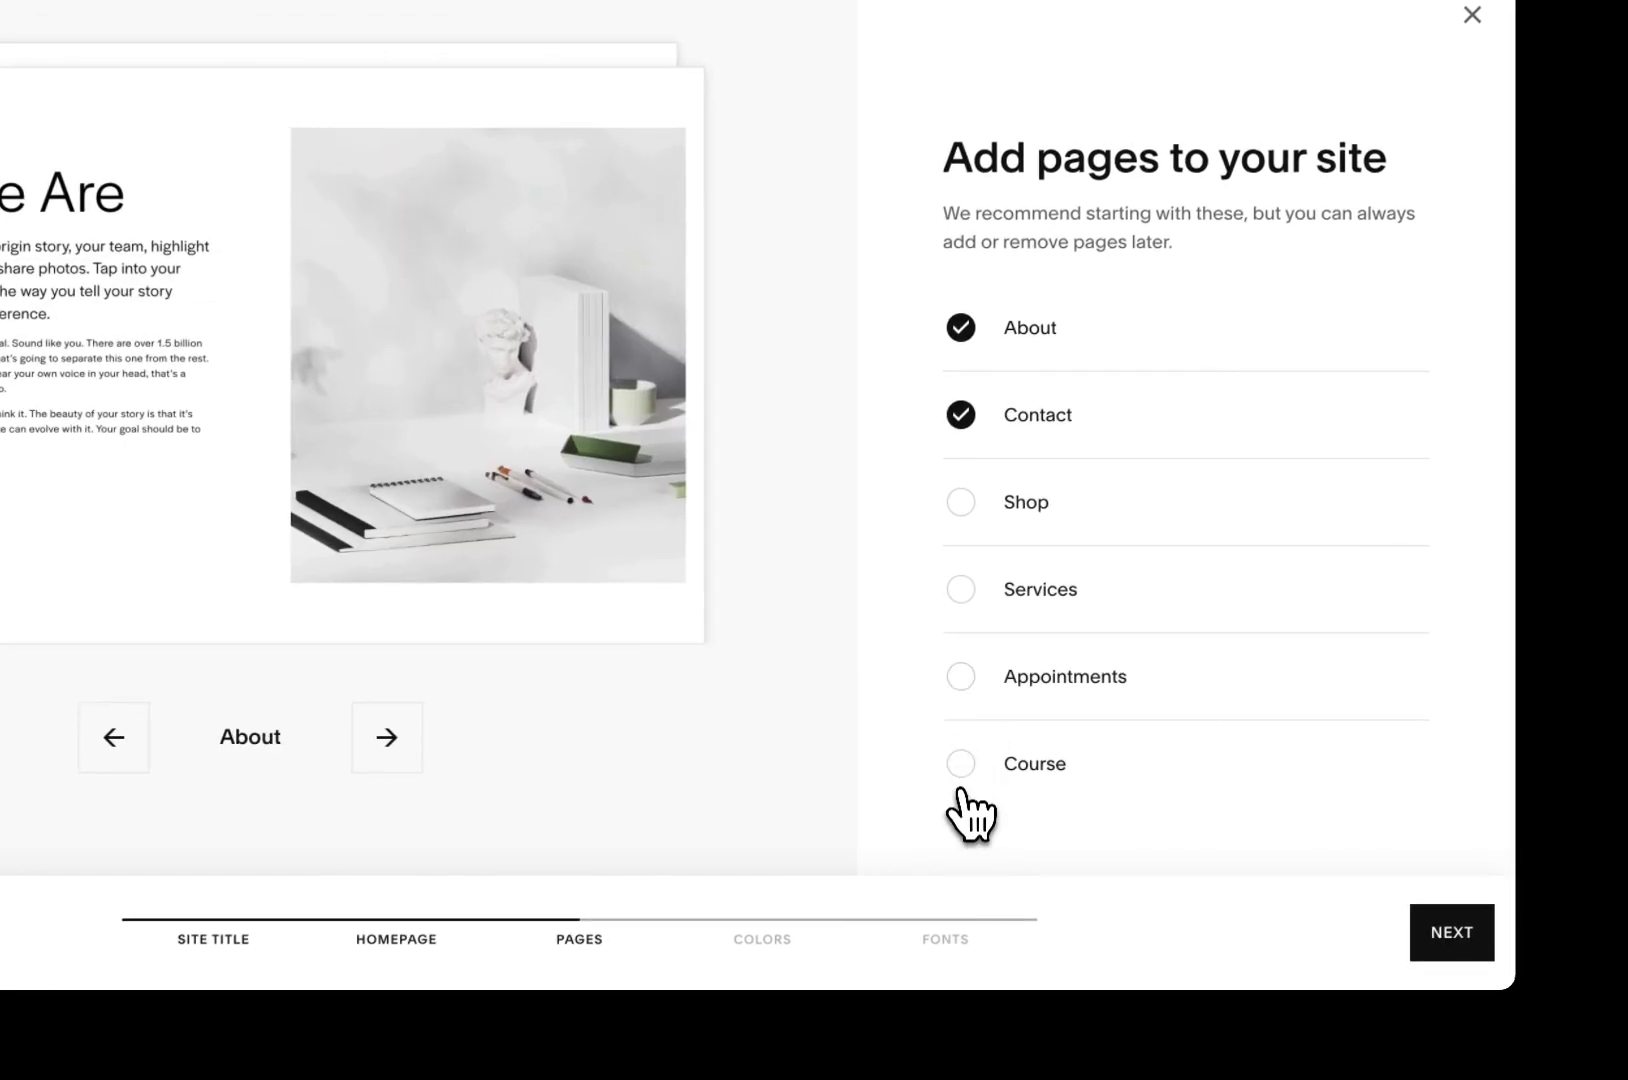
left_click(962, 765)
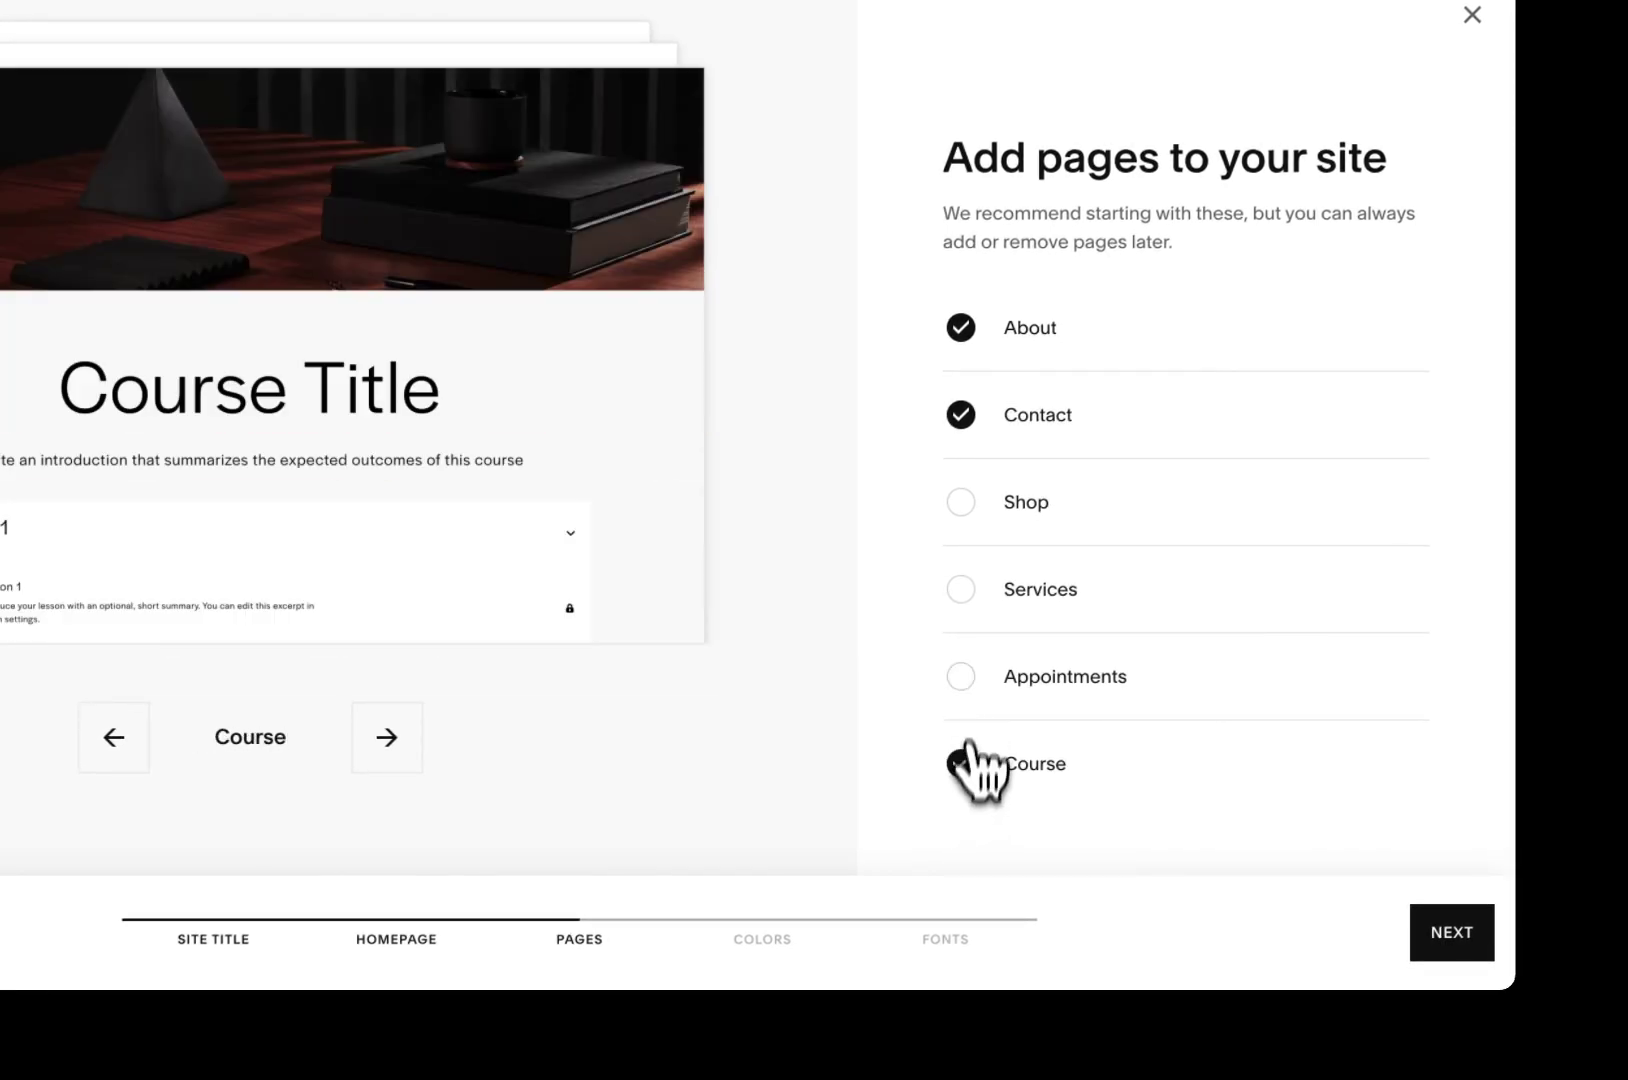
left_click(1462, 940)
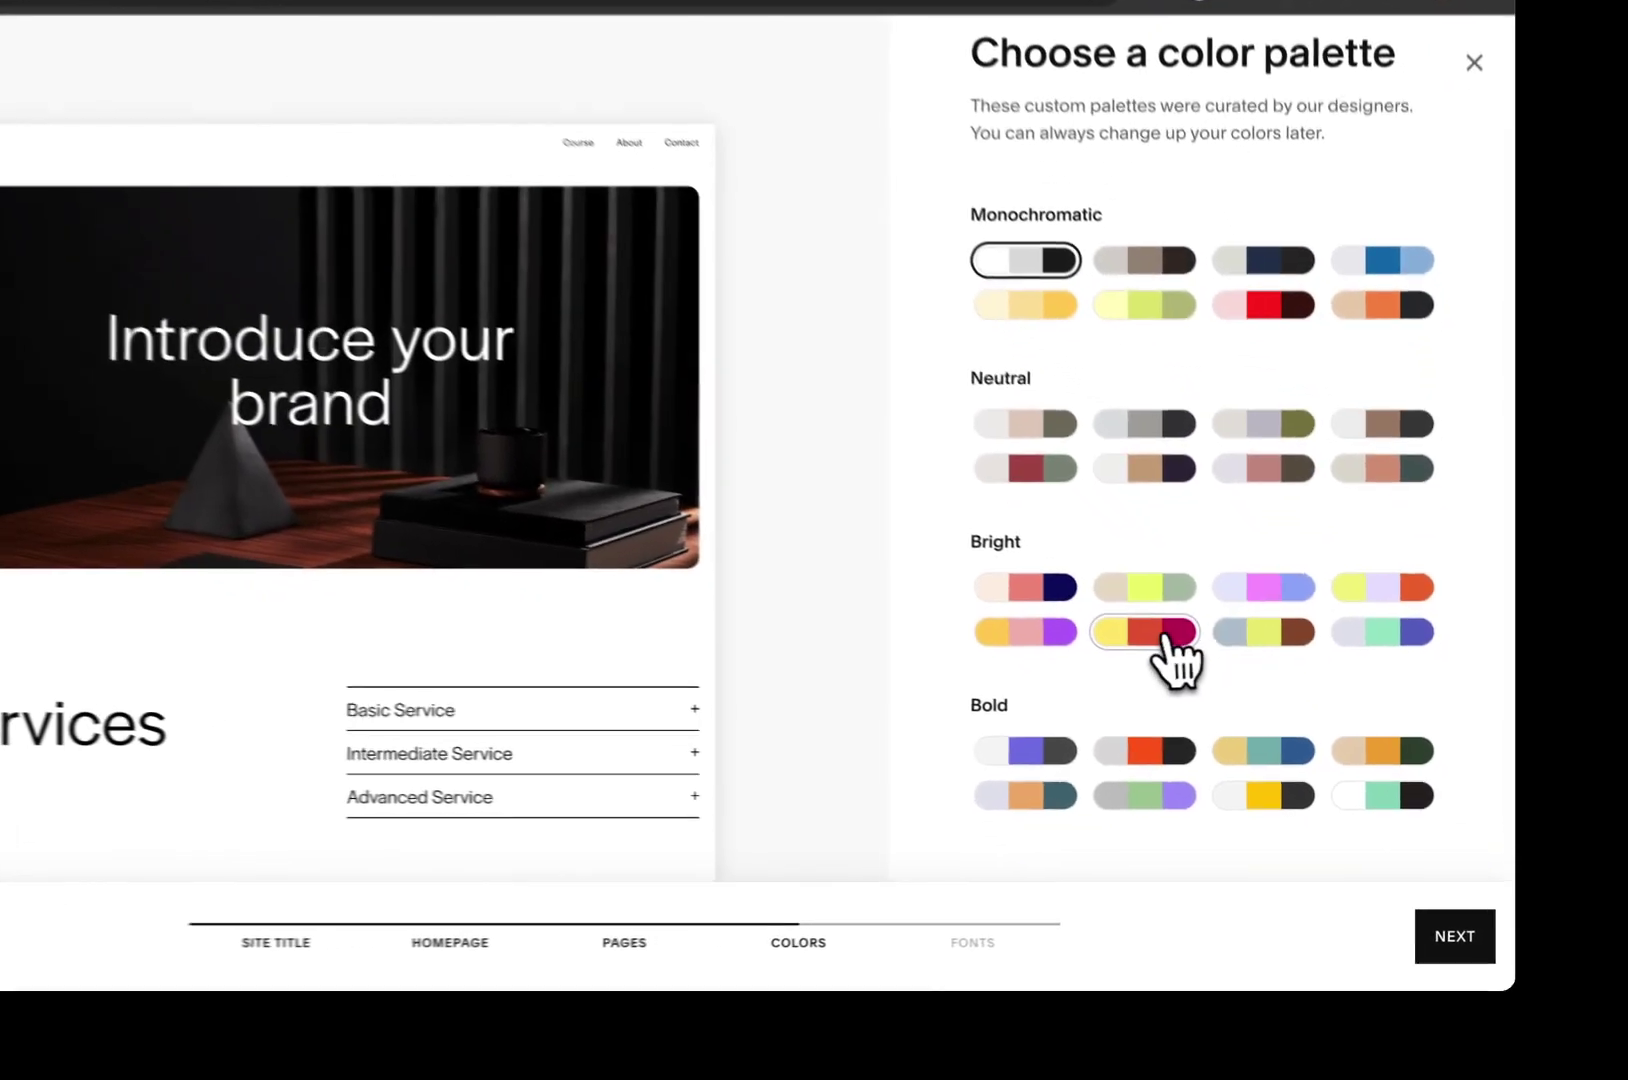
left_click(1238, 686)
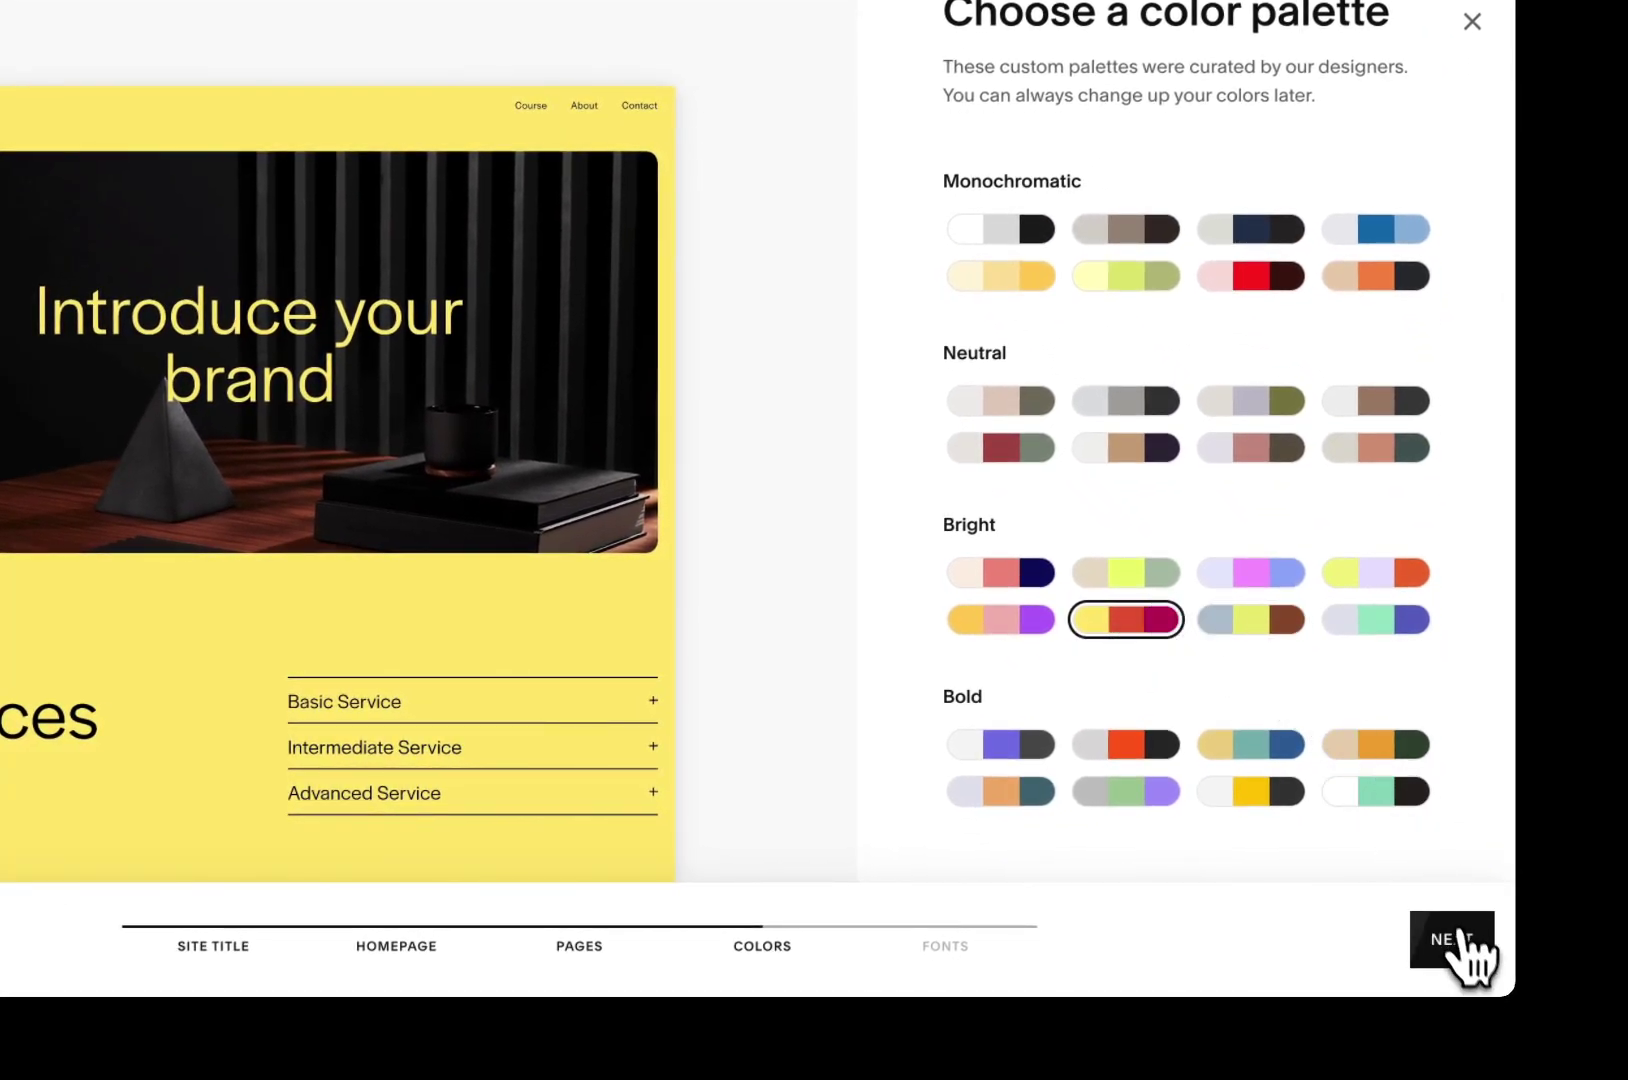
Compare the Roc Grotesk, Dapifer and New Spirit fonts, then choose the Halyard pairing
left_click(1463, 942)
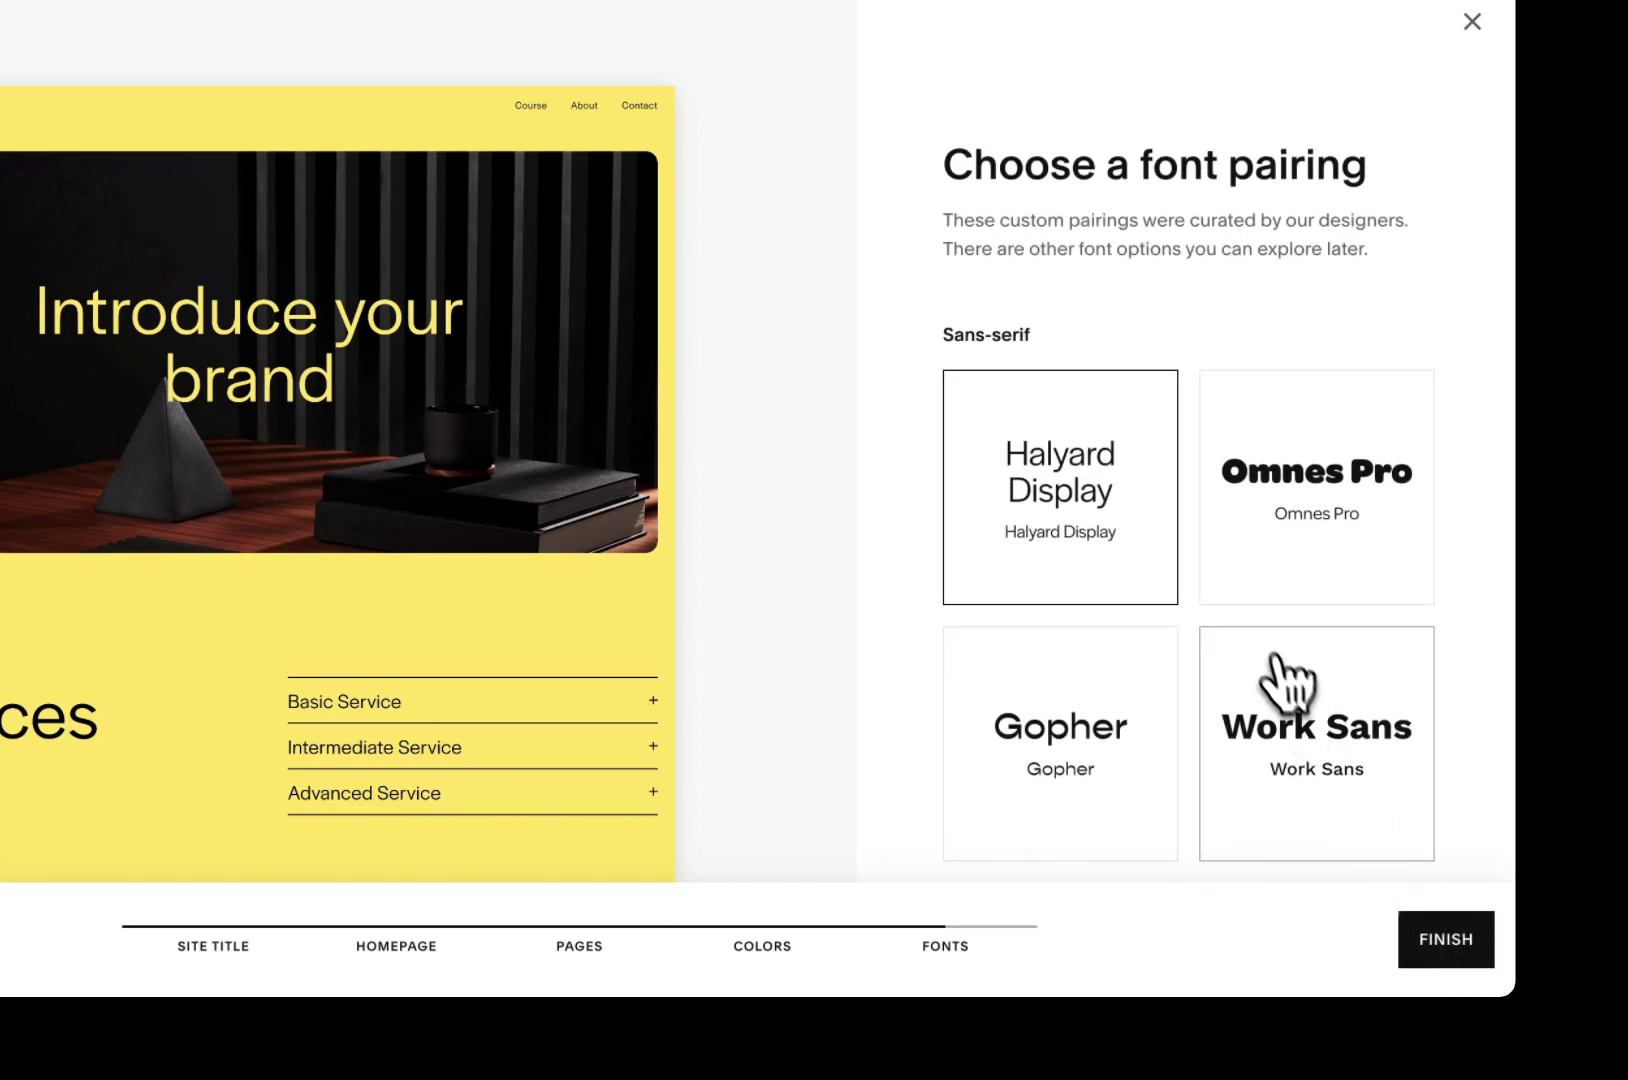
scroll(1222, 594, "down", 3)
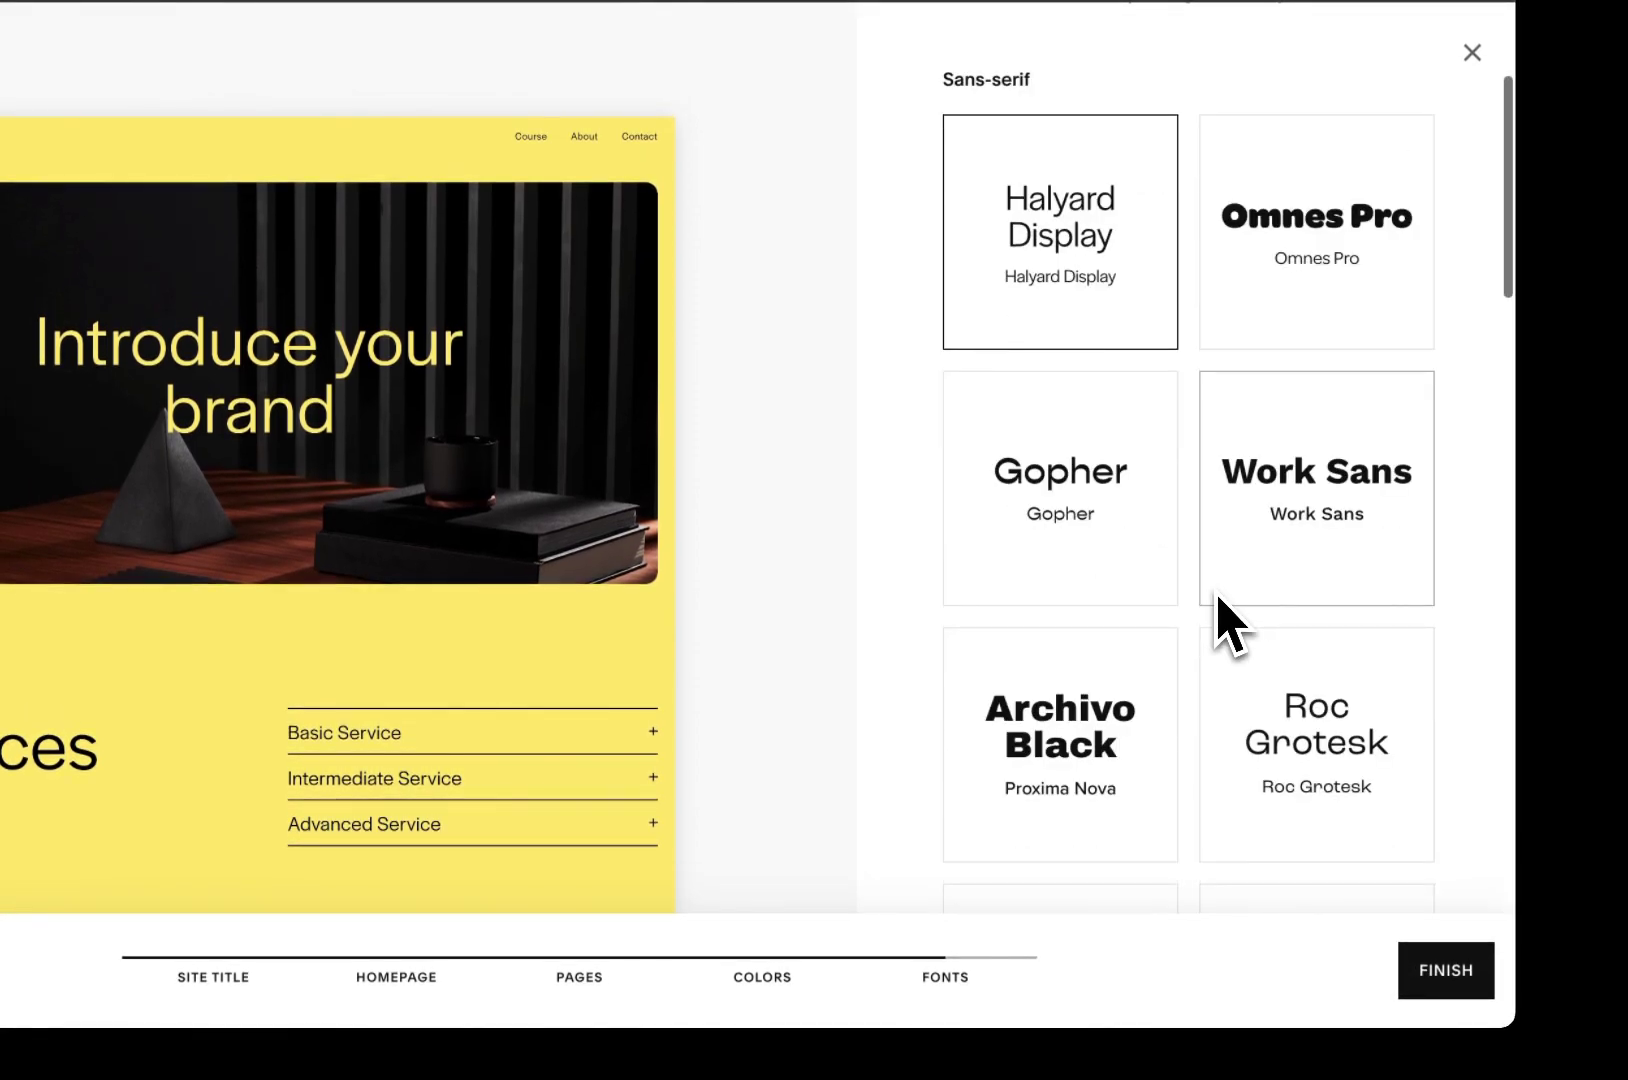
scroll(1217, 610, "down", 2)
left_click(1273, 580)
scroll(1207, 690, "down", 6)
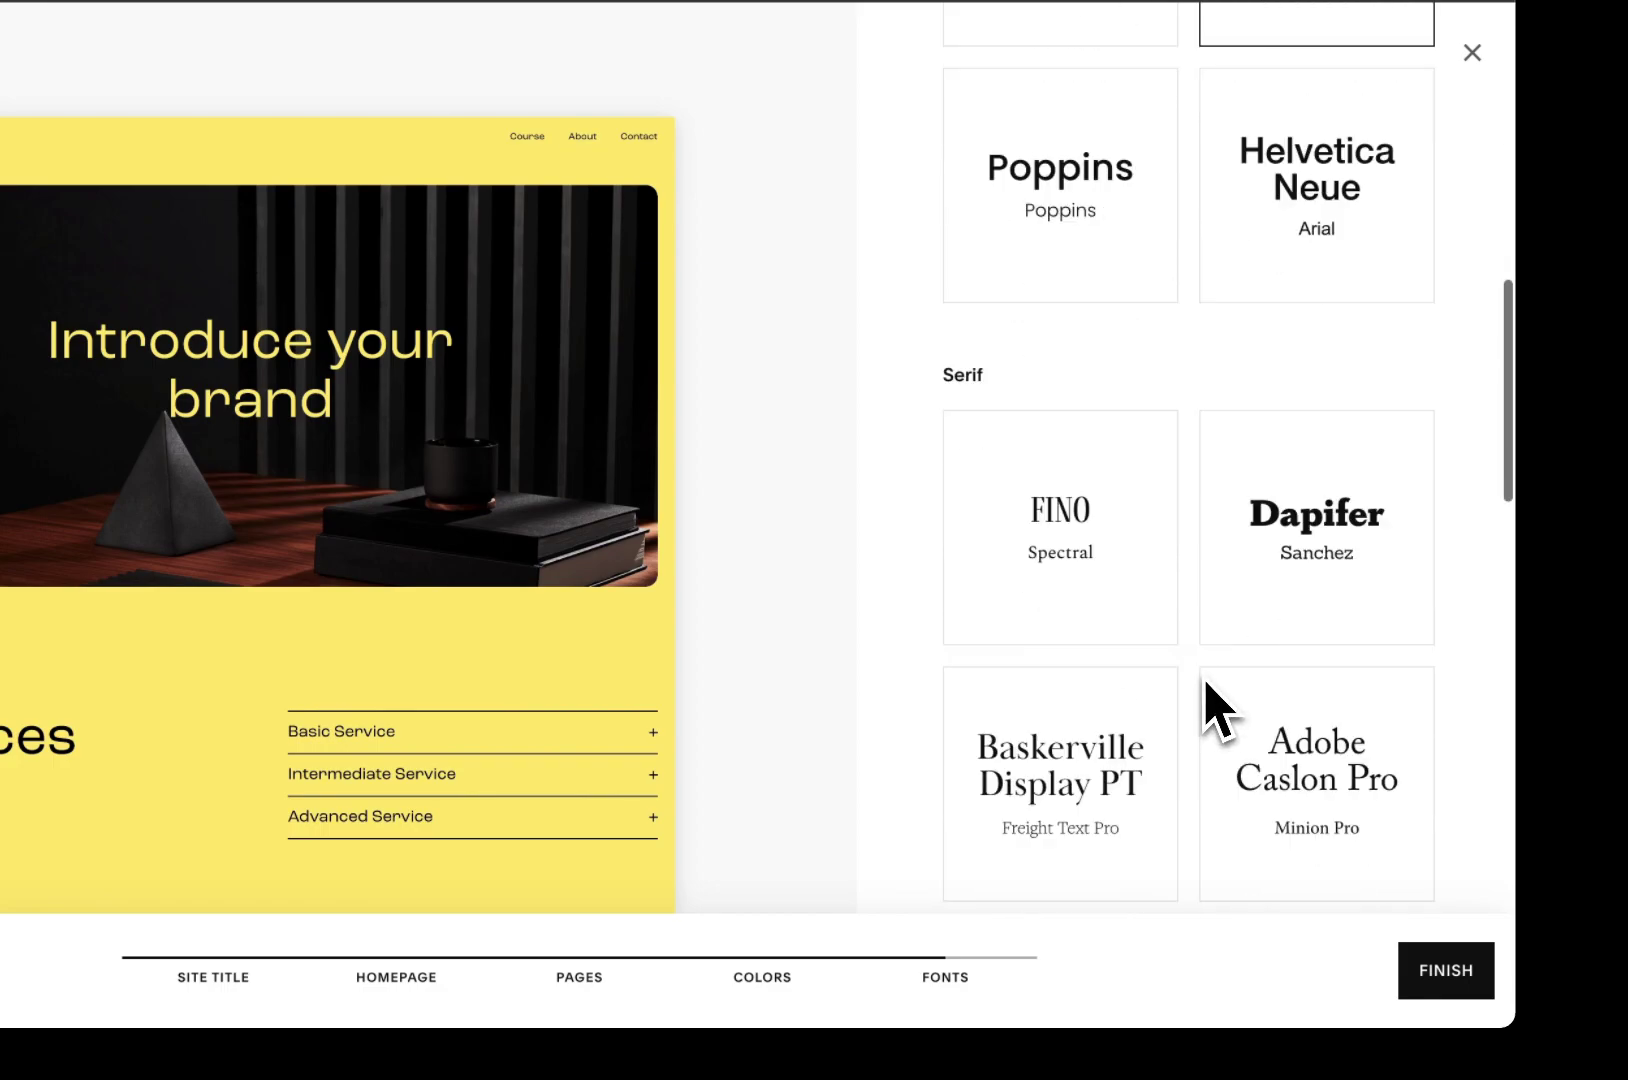
left_click(1279, 612)
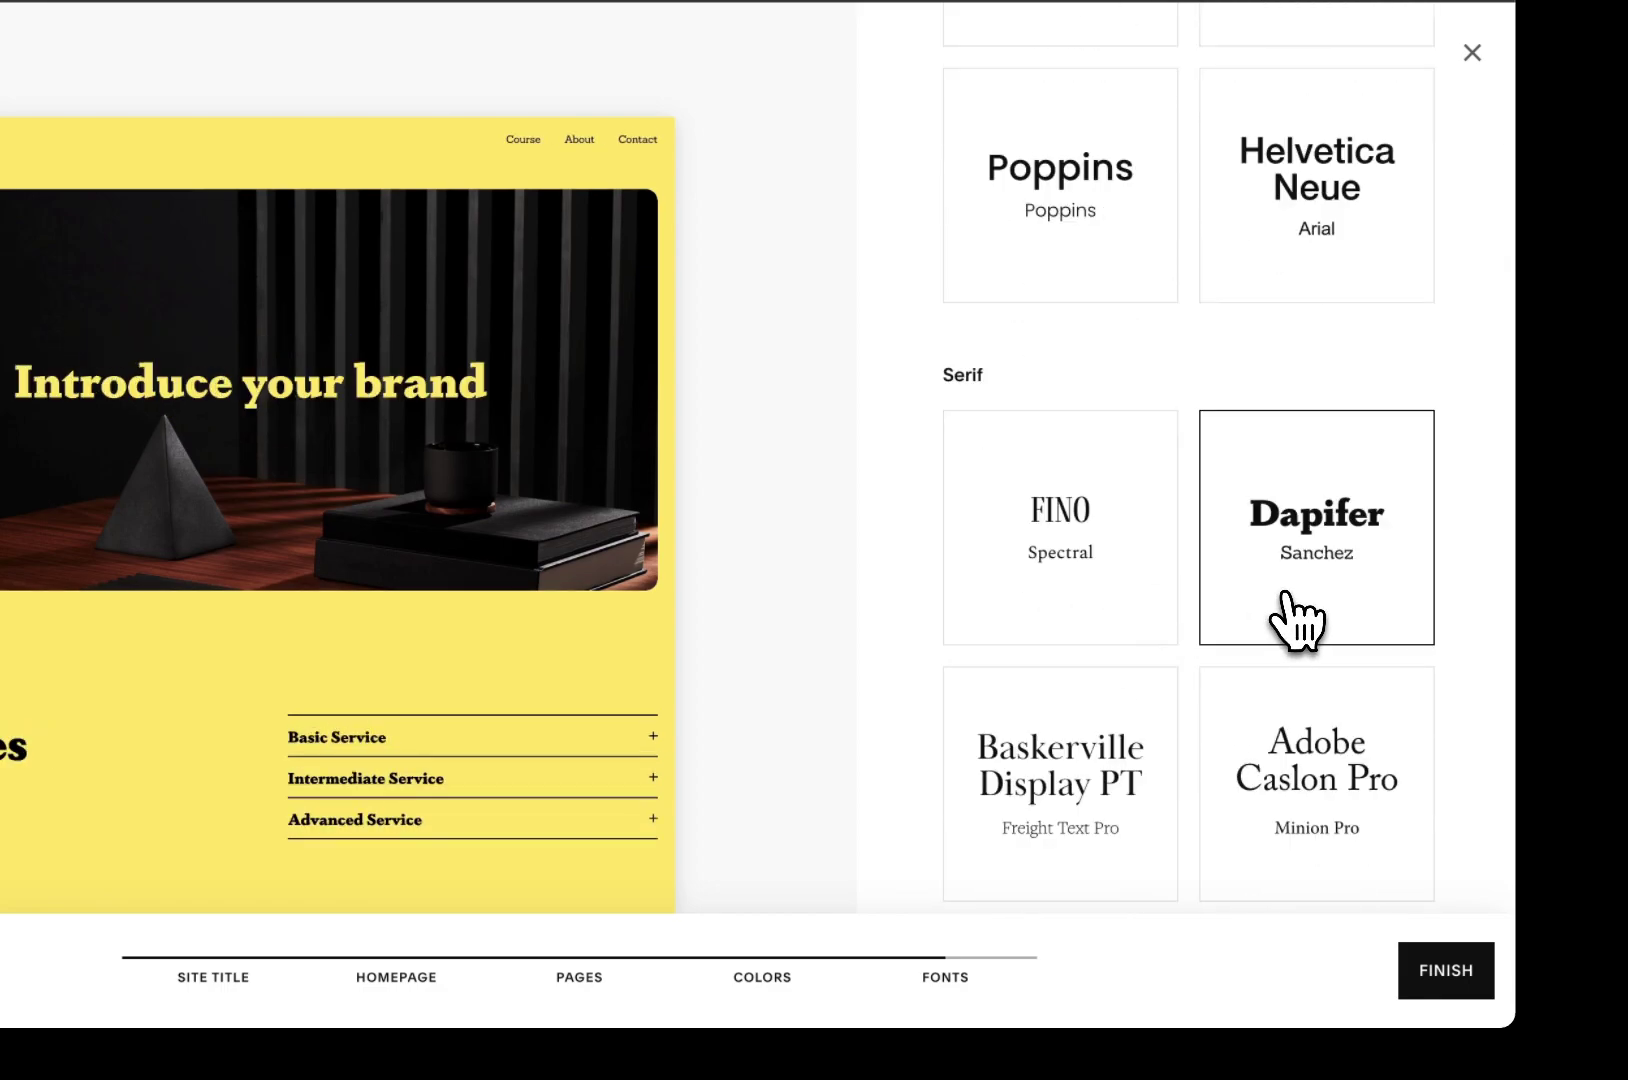
scroll(1170, 618, "down", 7)
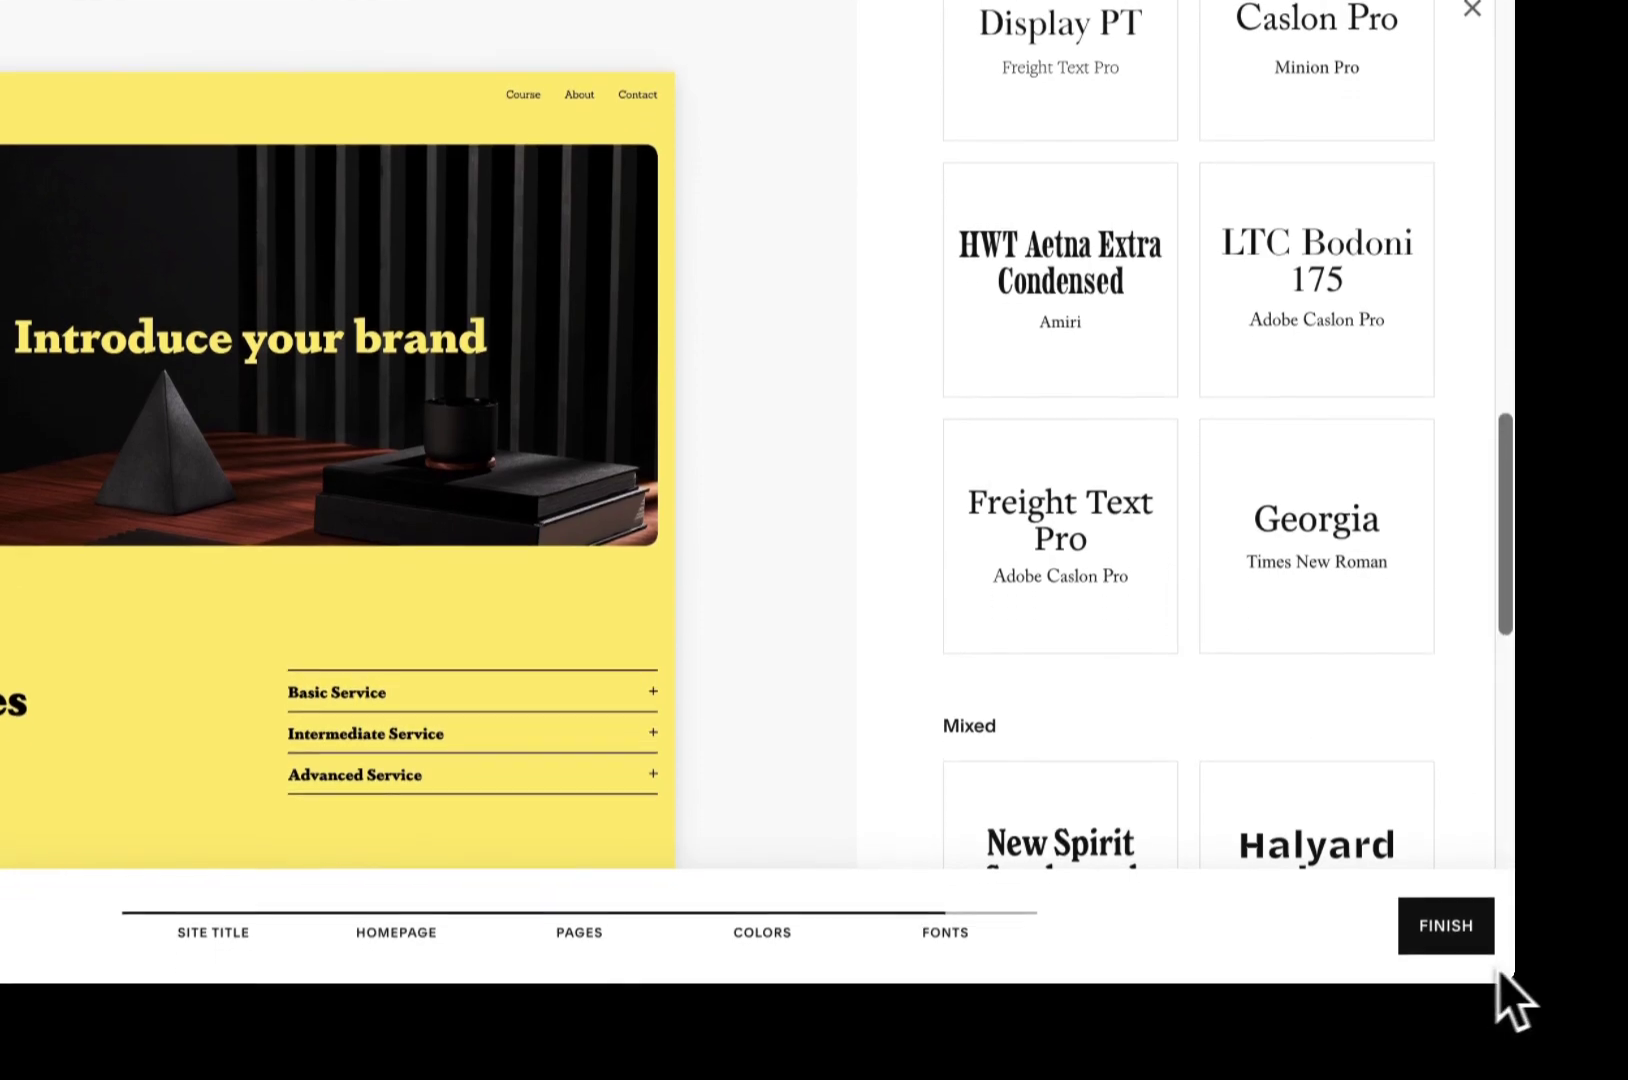
left_click(1100, 845)
left_click(1330, 822)
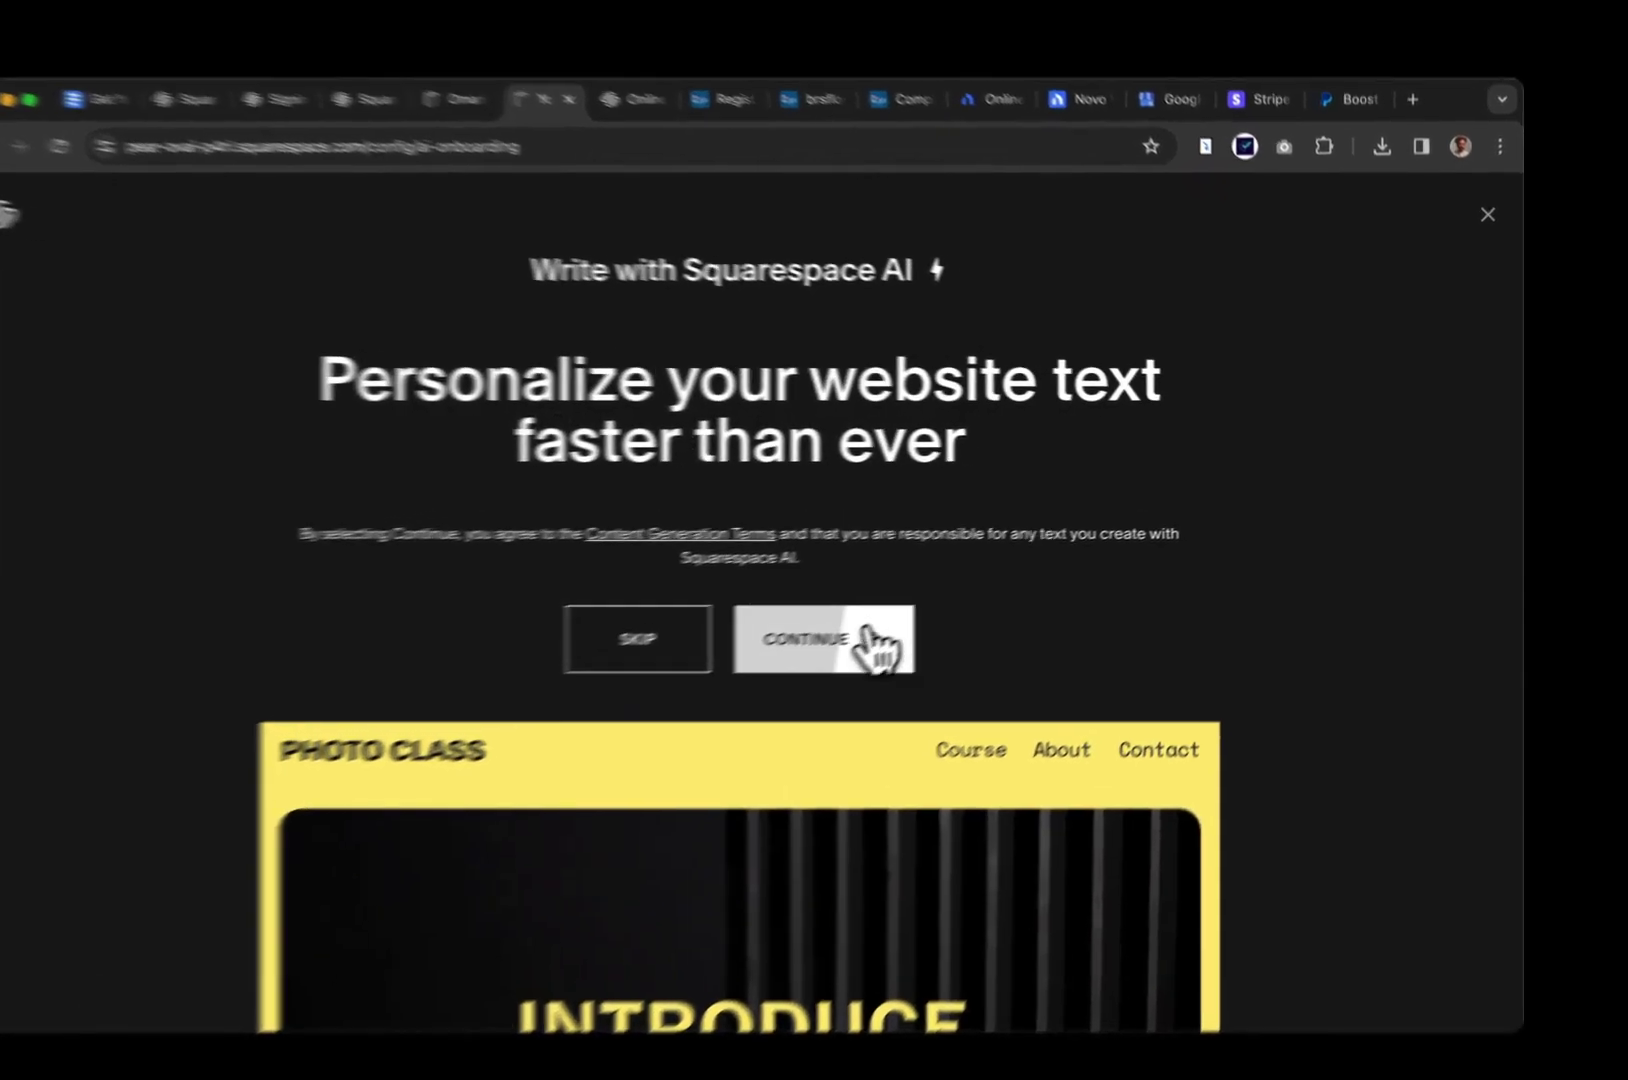
Describe the photography education business to Squarespace AI and generate site text in Friendly style
left_click(930, 622)
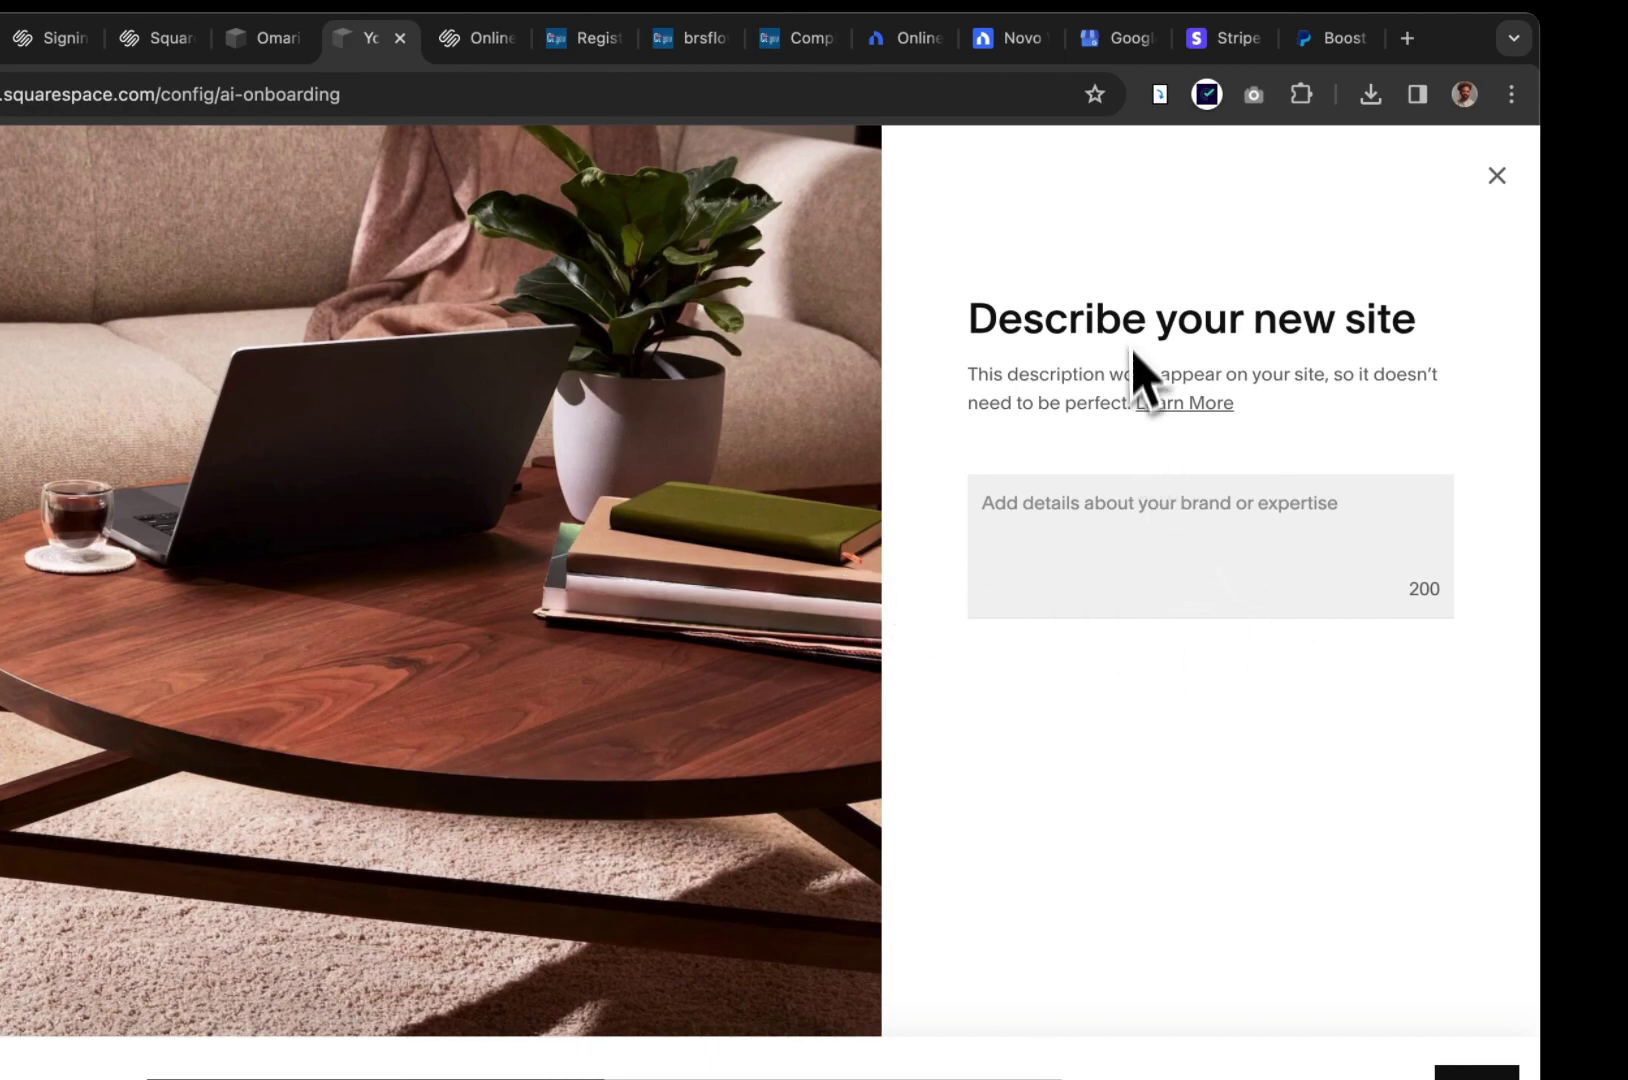
left_click(1069, 510)
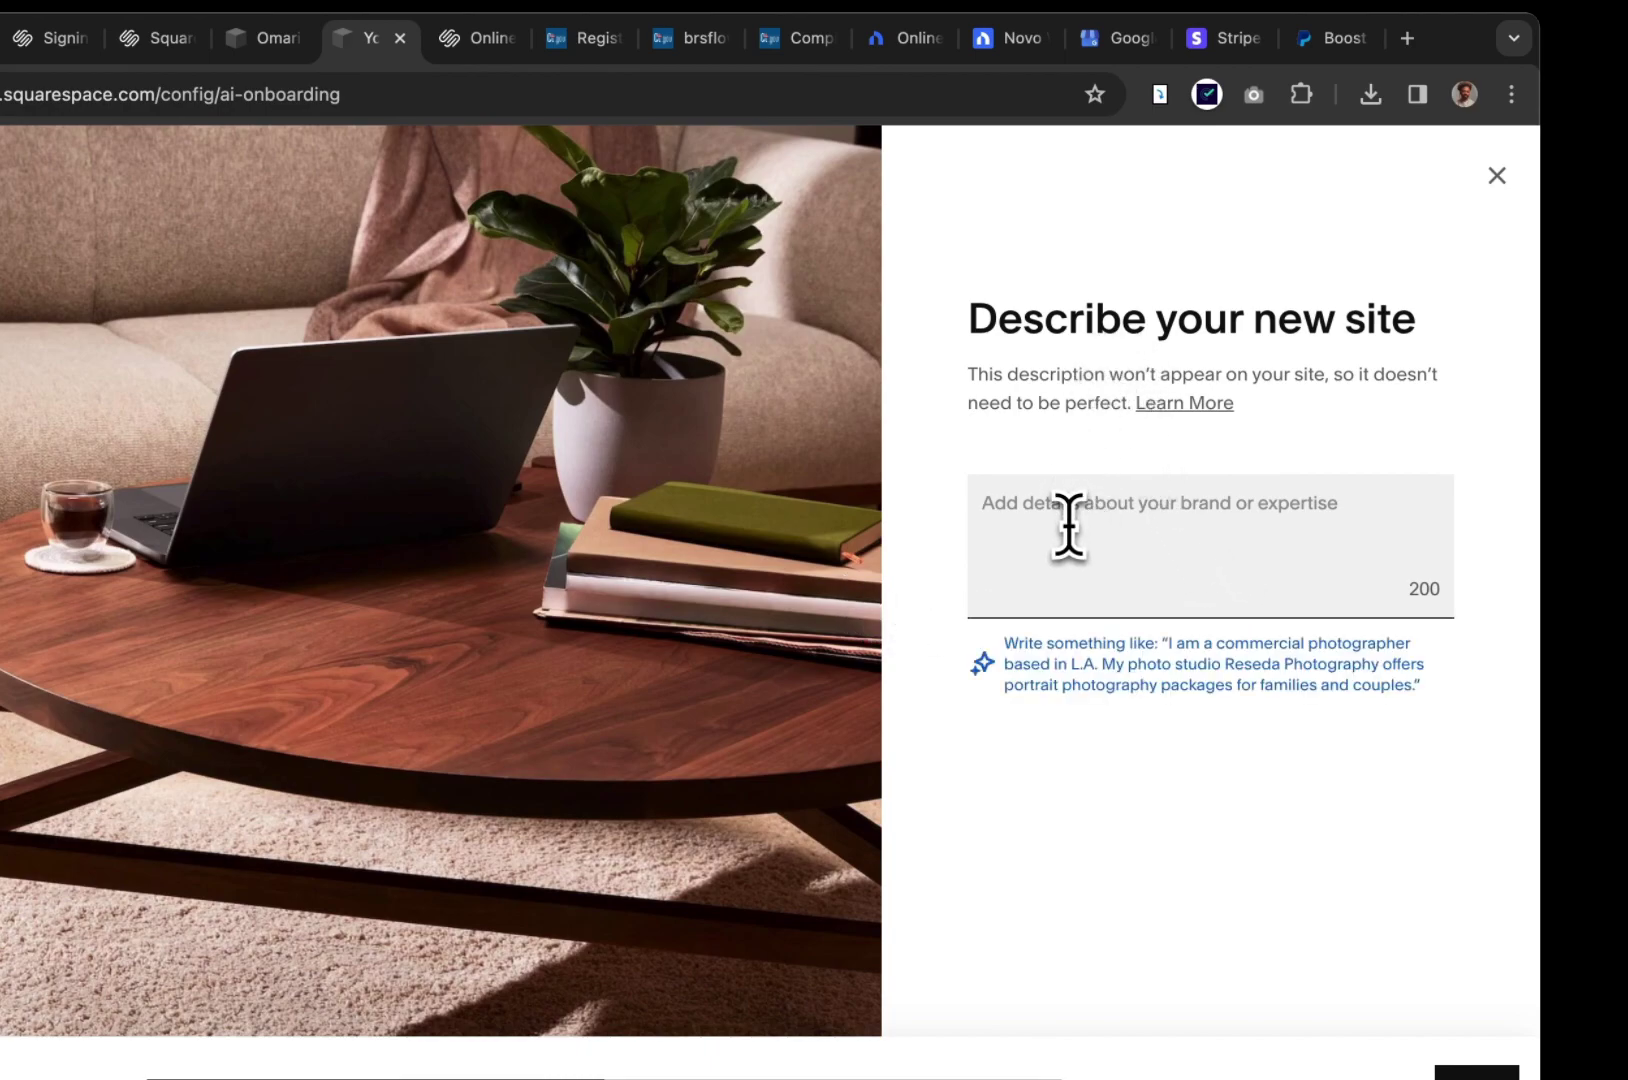
type("this is a photography education business. we offer classes weekly for new photographers")
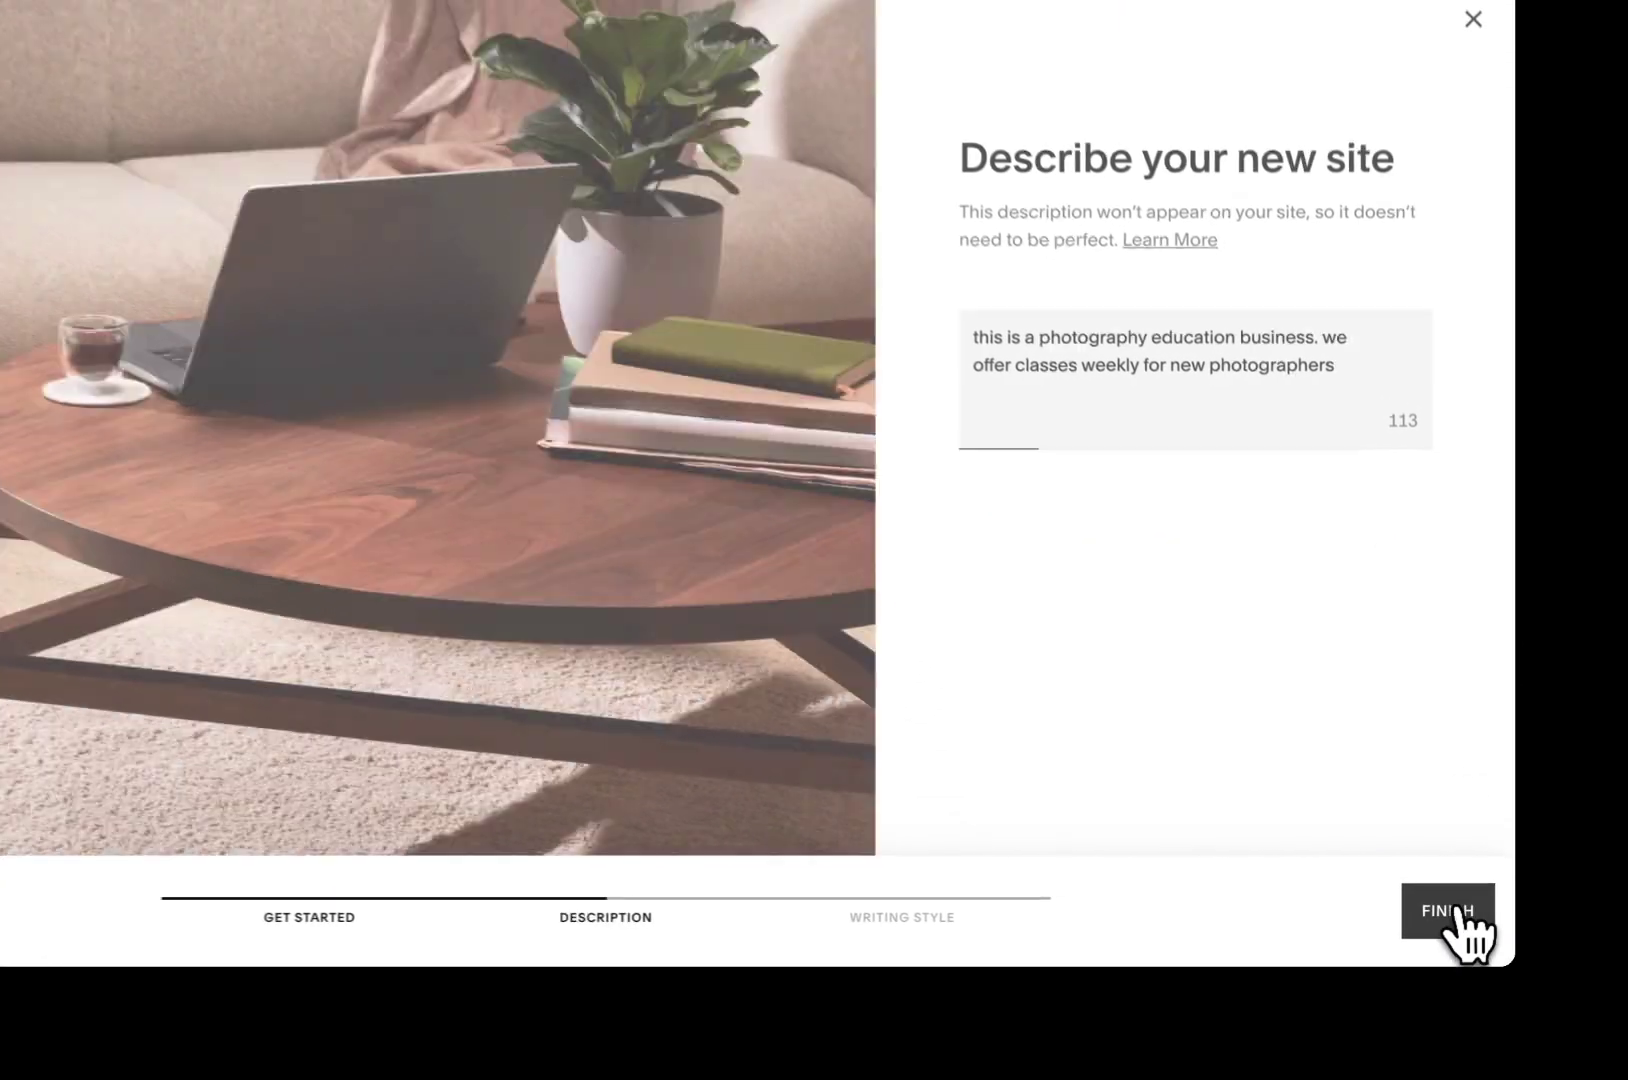
left_click(1468, 924)
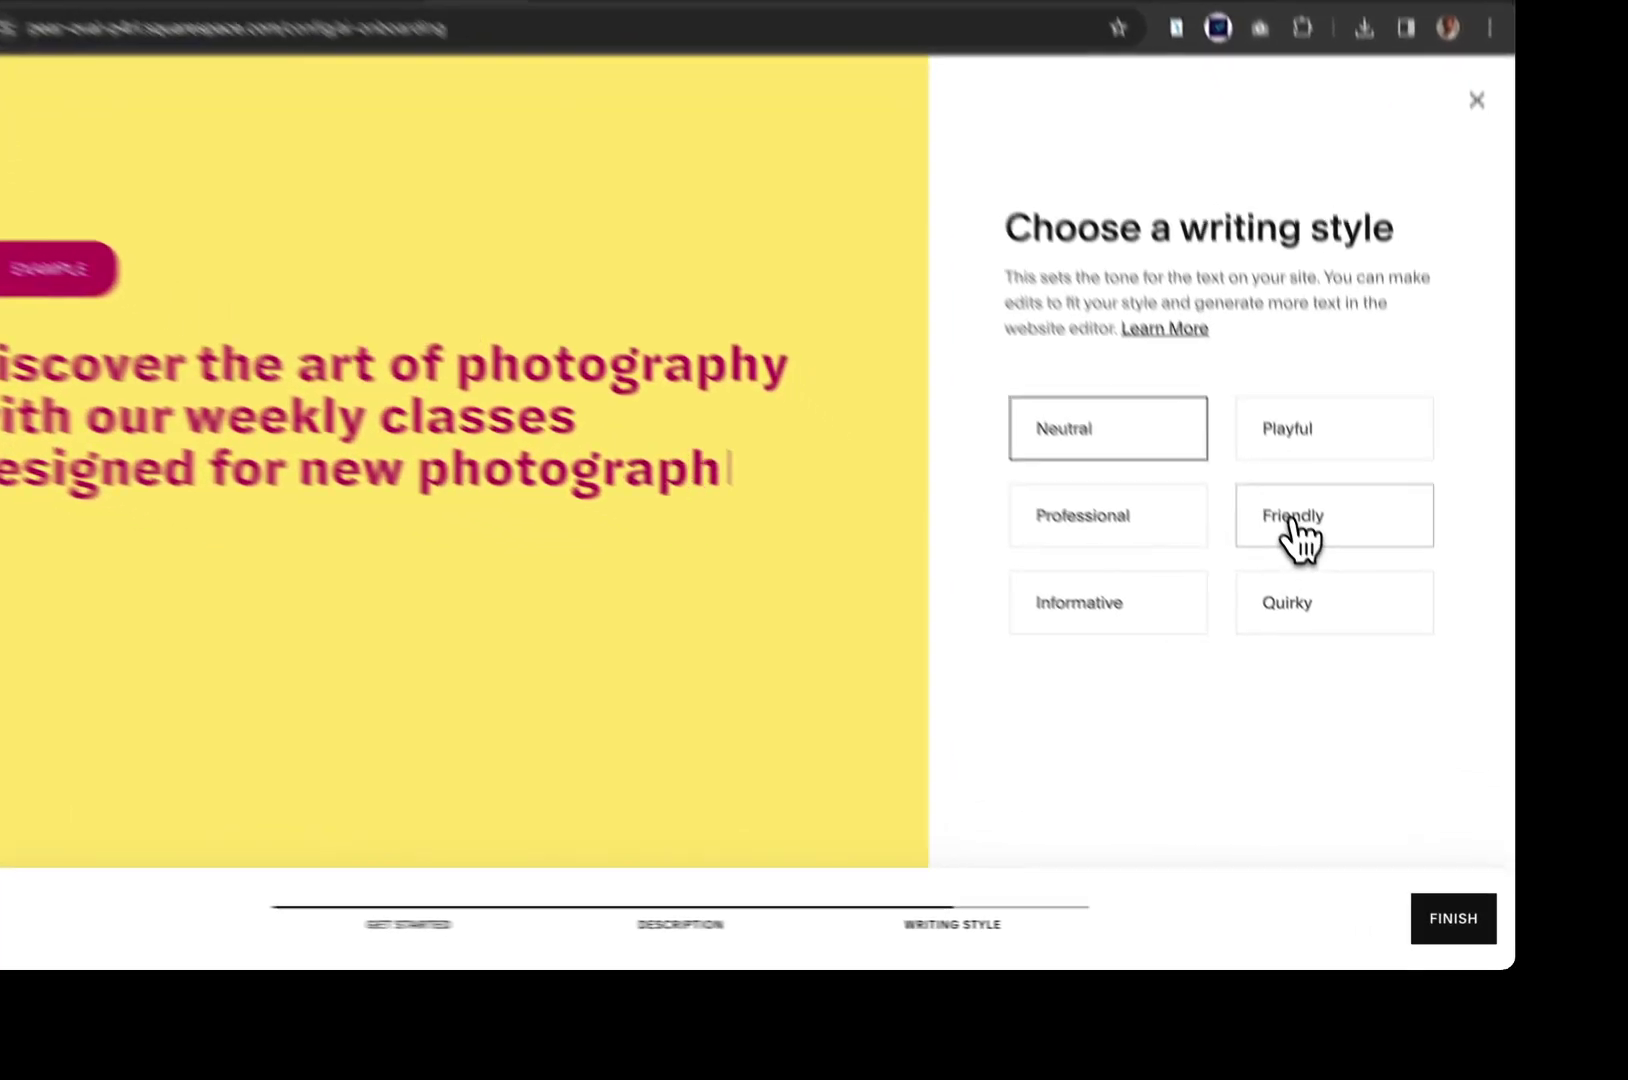
left_click(1327, 588)
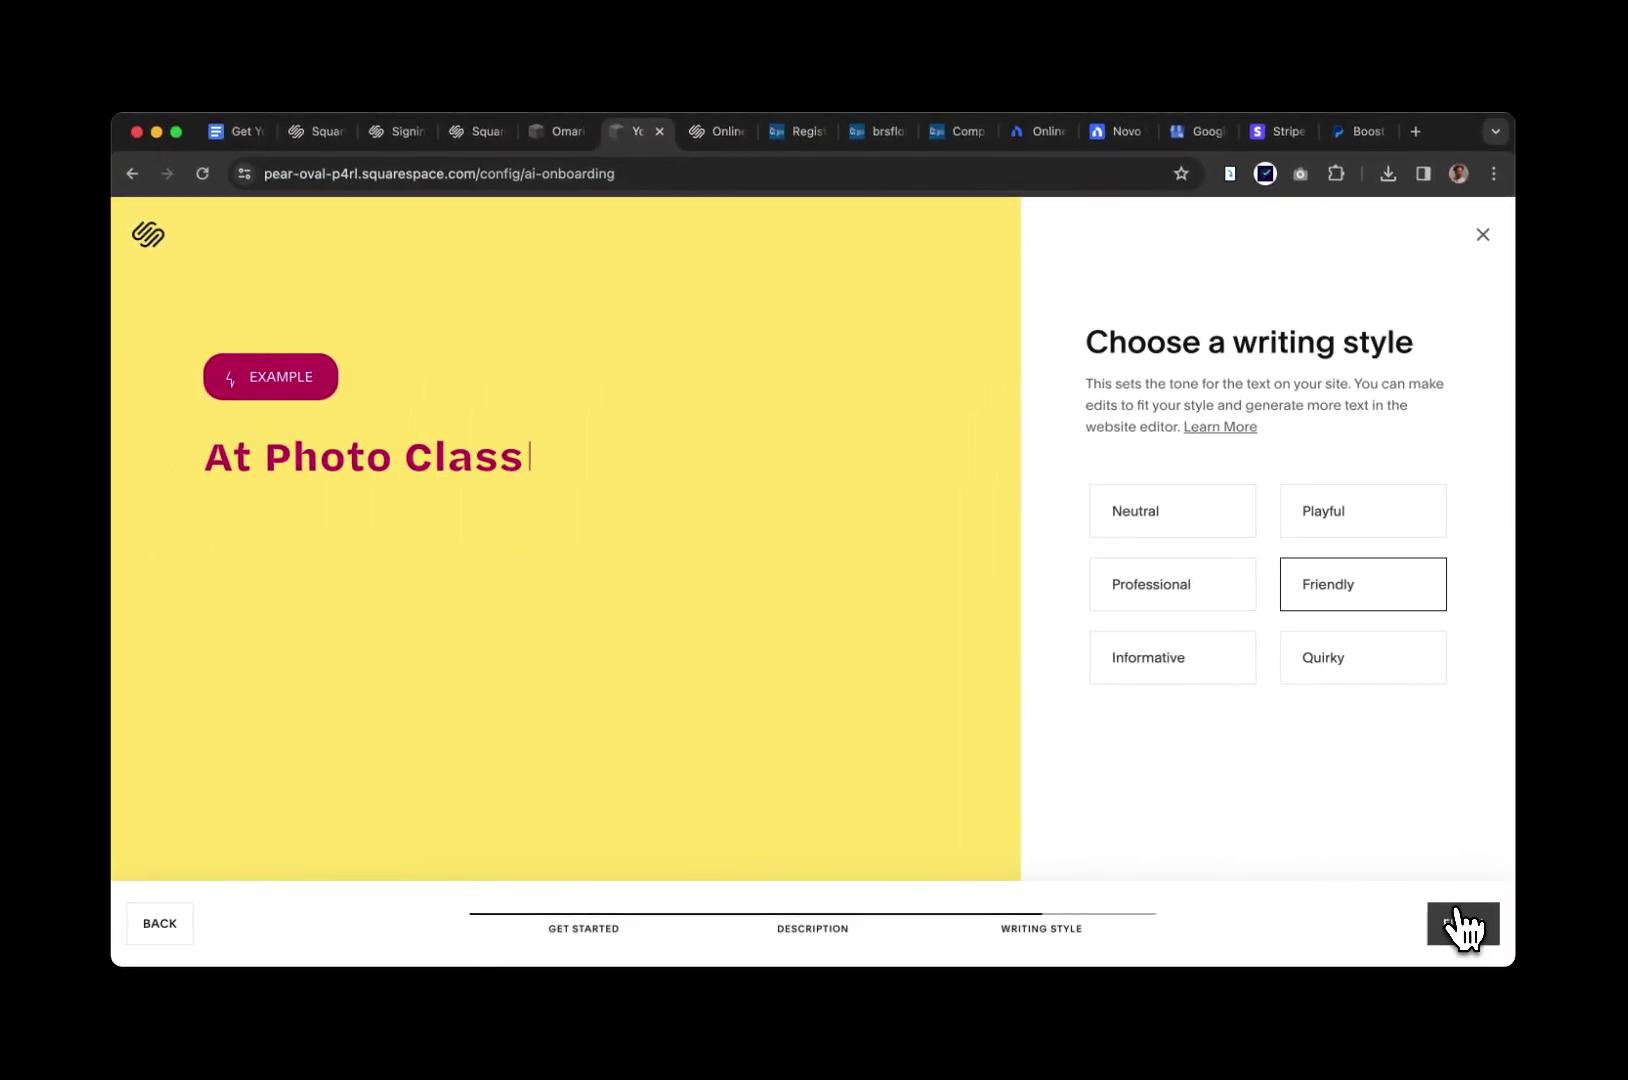
left_click(1458, 915)
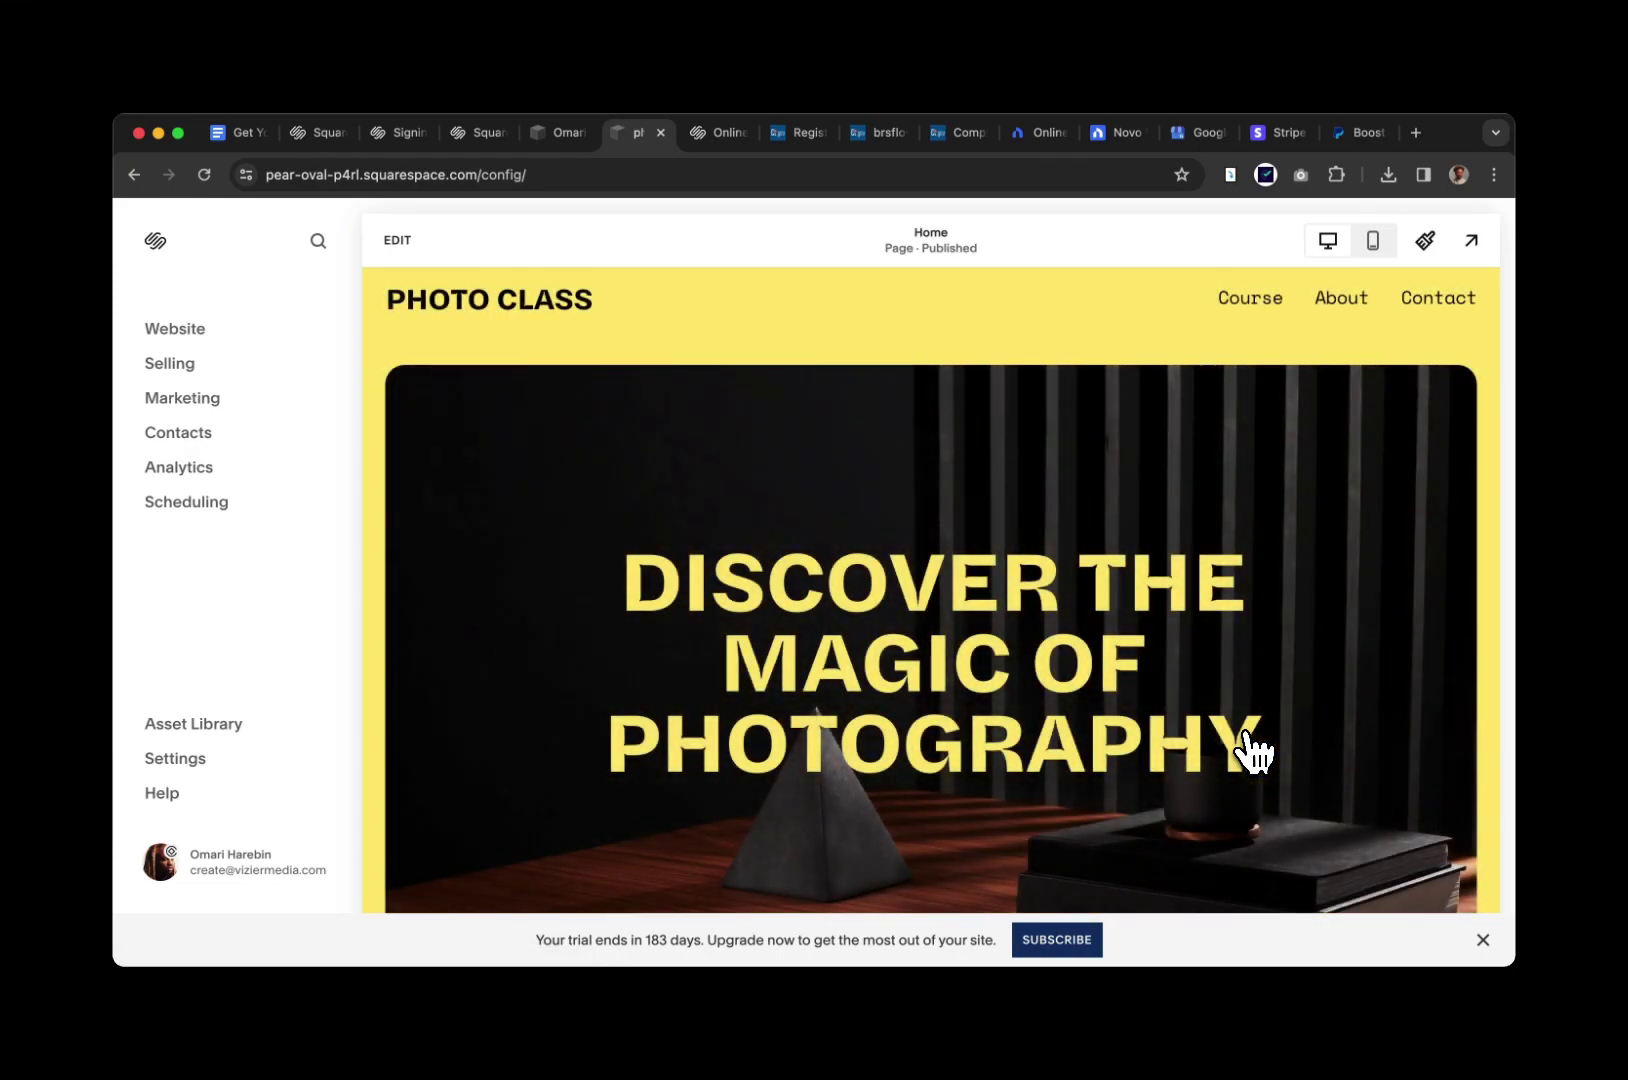
Scroll the generated homepage, expanding and collapsing the Exploring Photography Class entry, down to the booking section
scroll(1250, 750, "down", 10)
scroll(1250, 750, "down", 2)
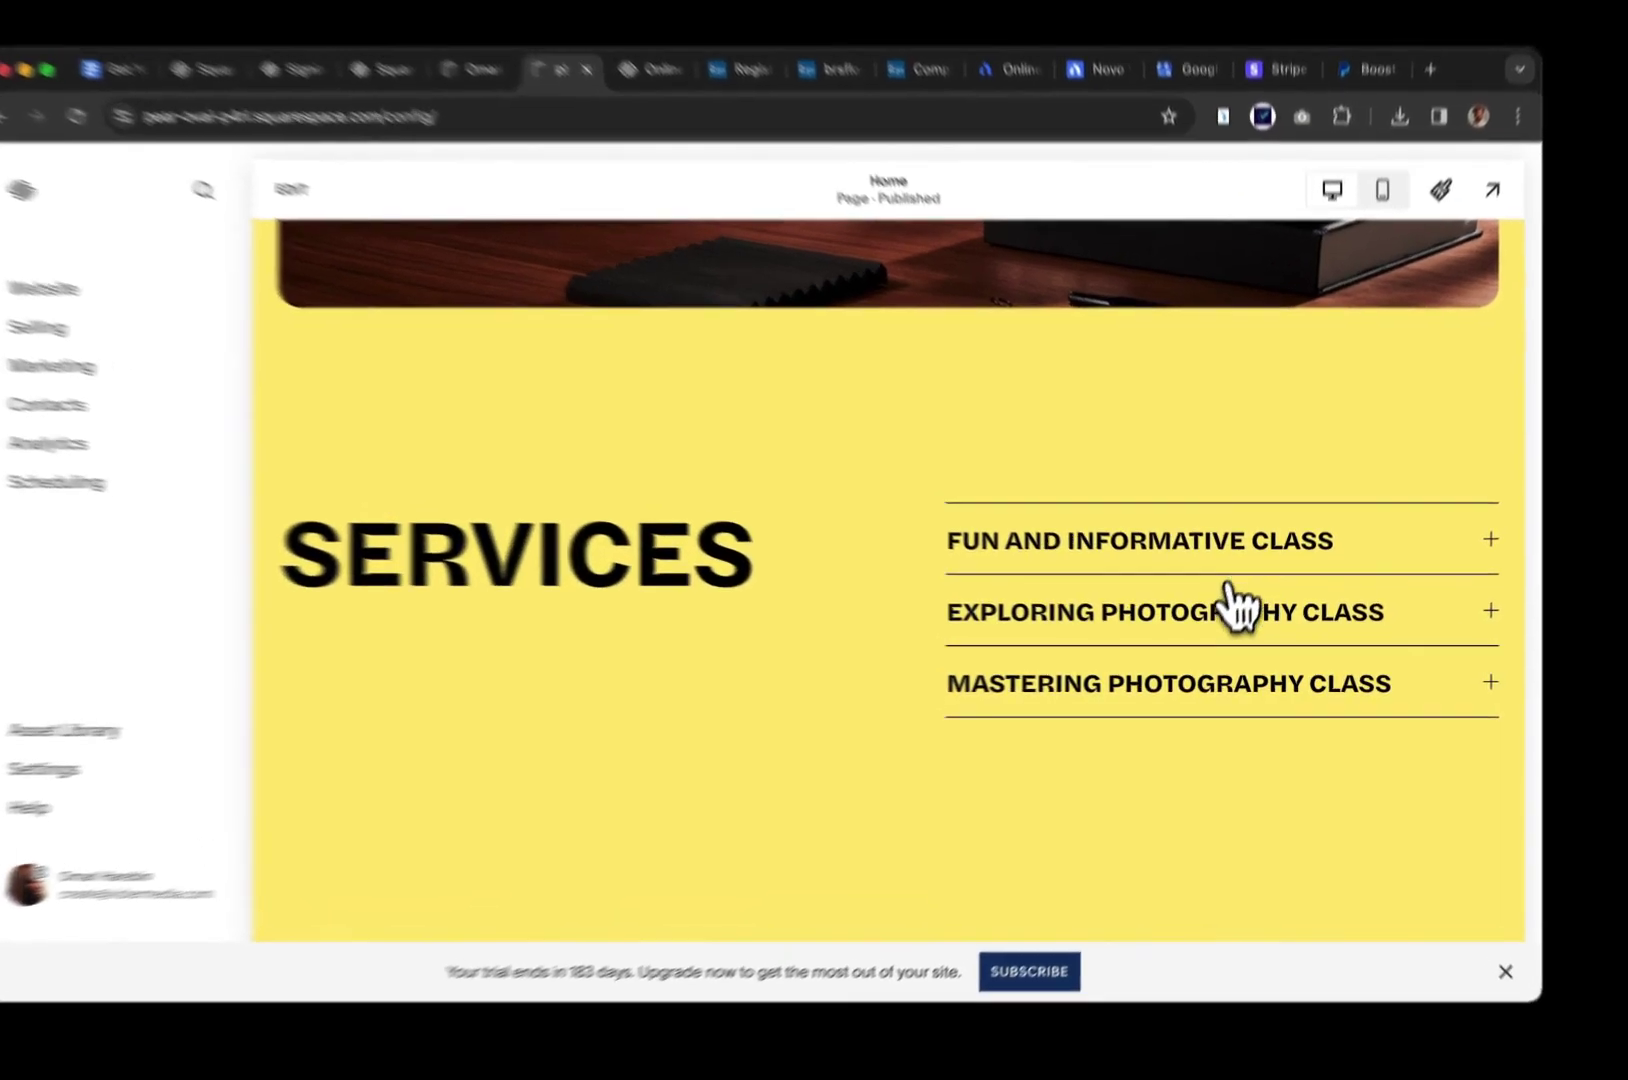
left_click(1222, 617)
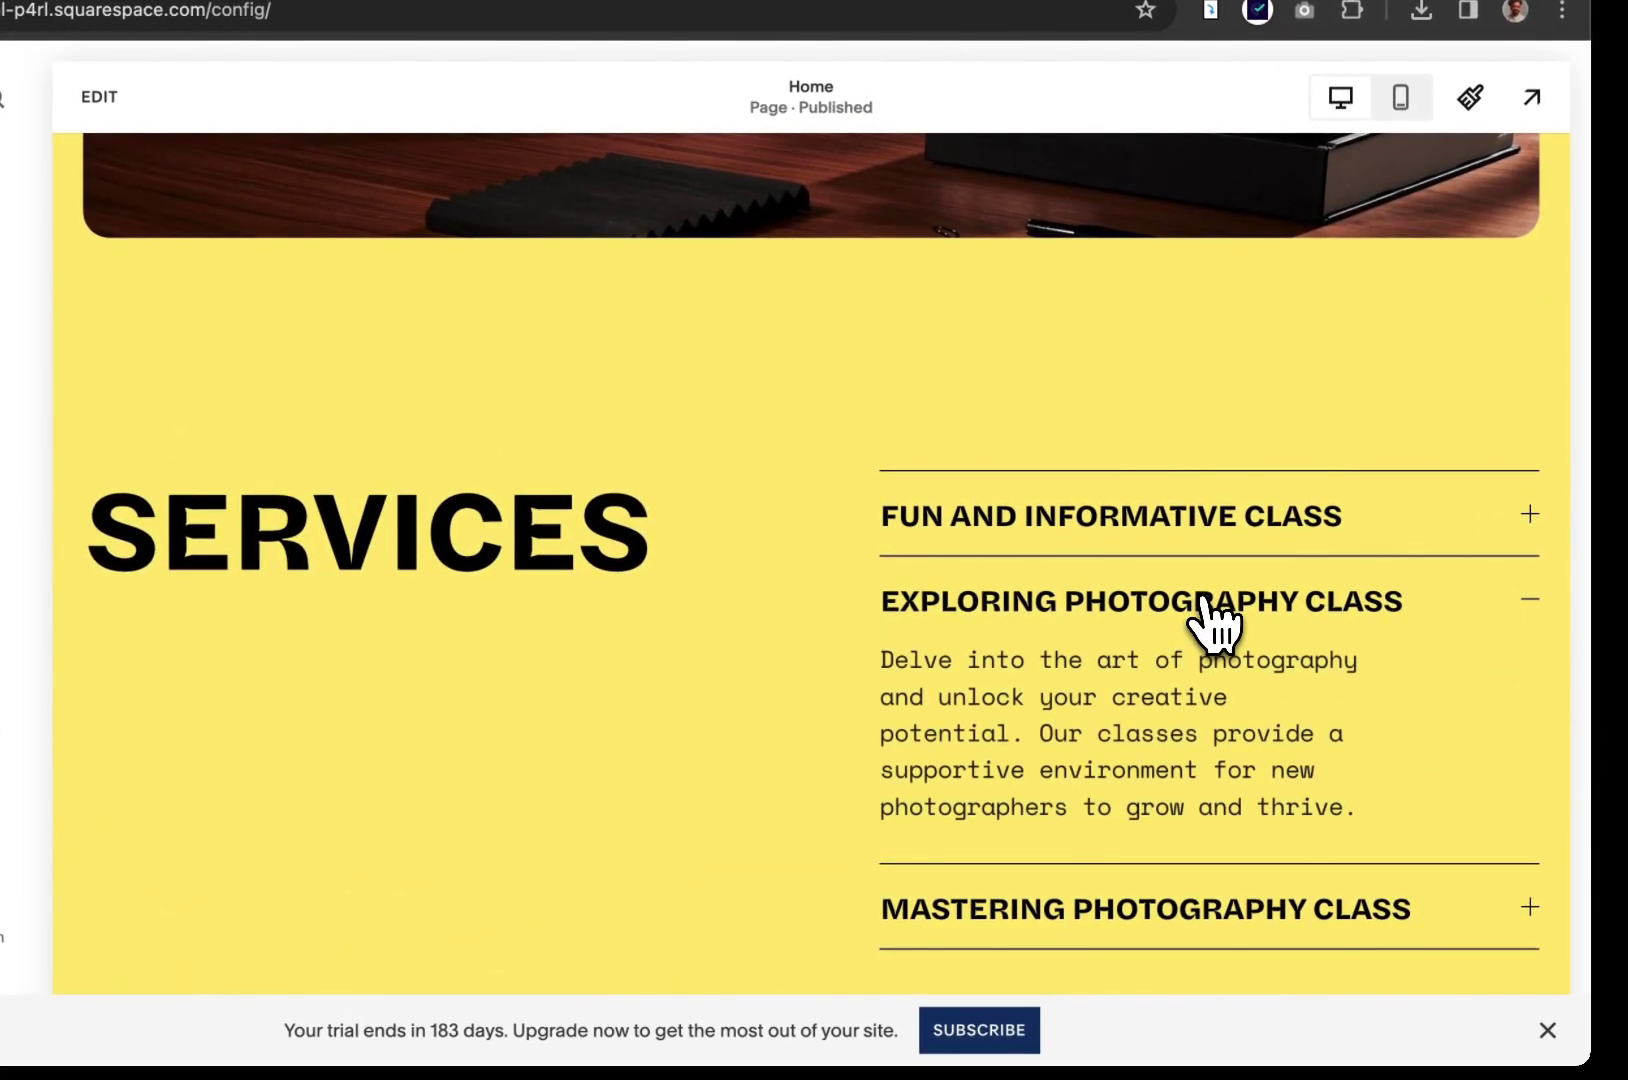
left_click(1215, 617)
scroll(1212, 625, "down", 7)
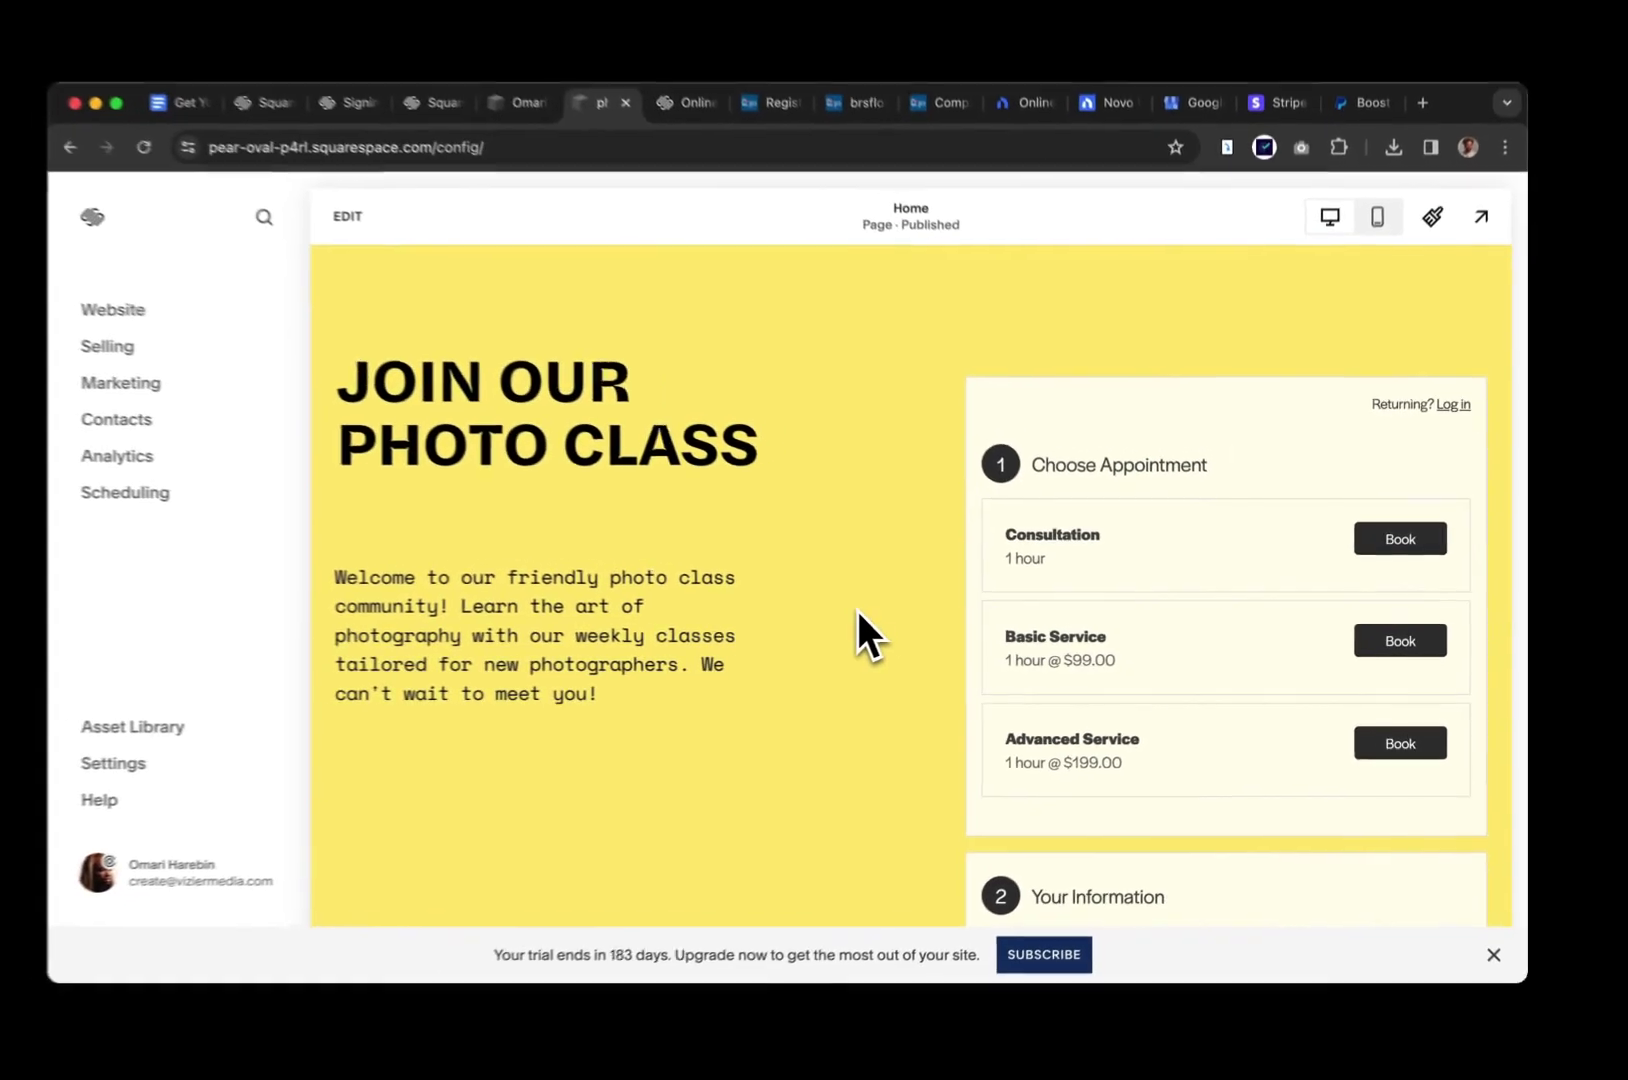
scroll(745, 600, "down", 2)
scroll(906, 560, "down", 3)
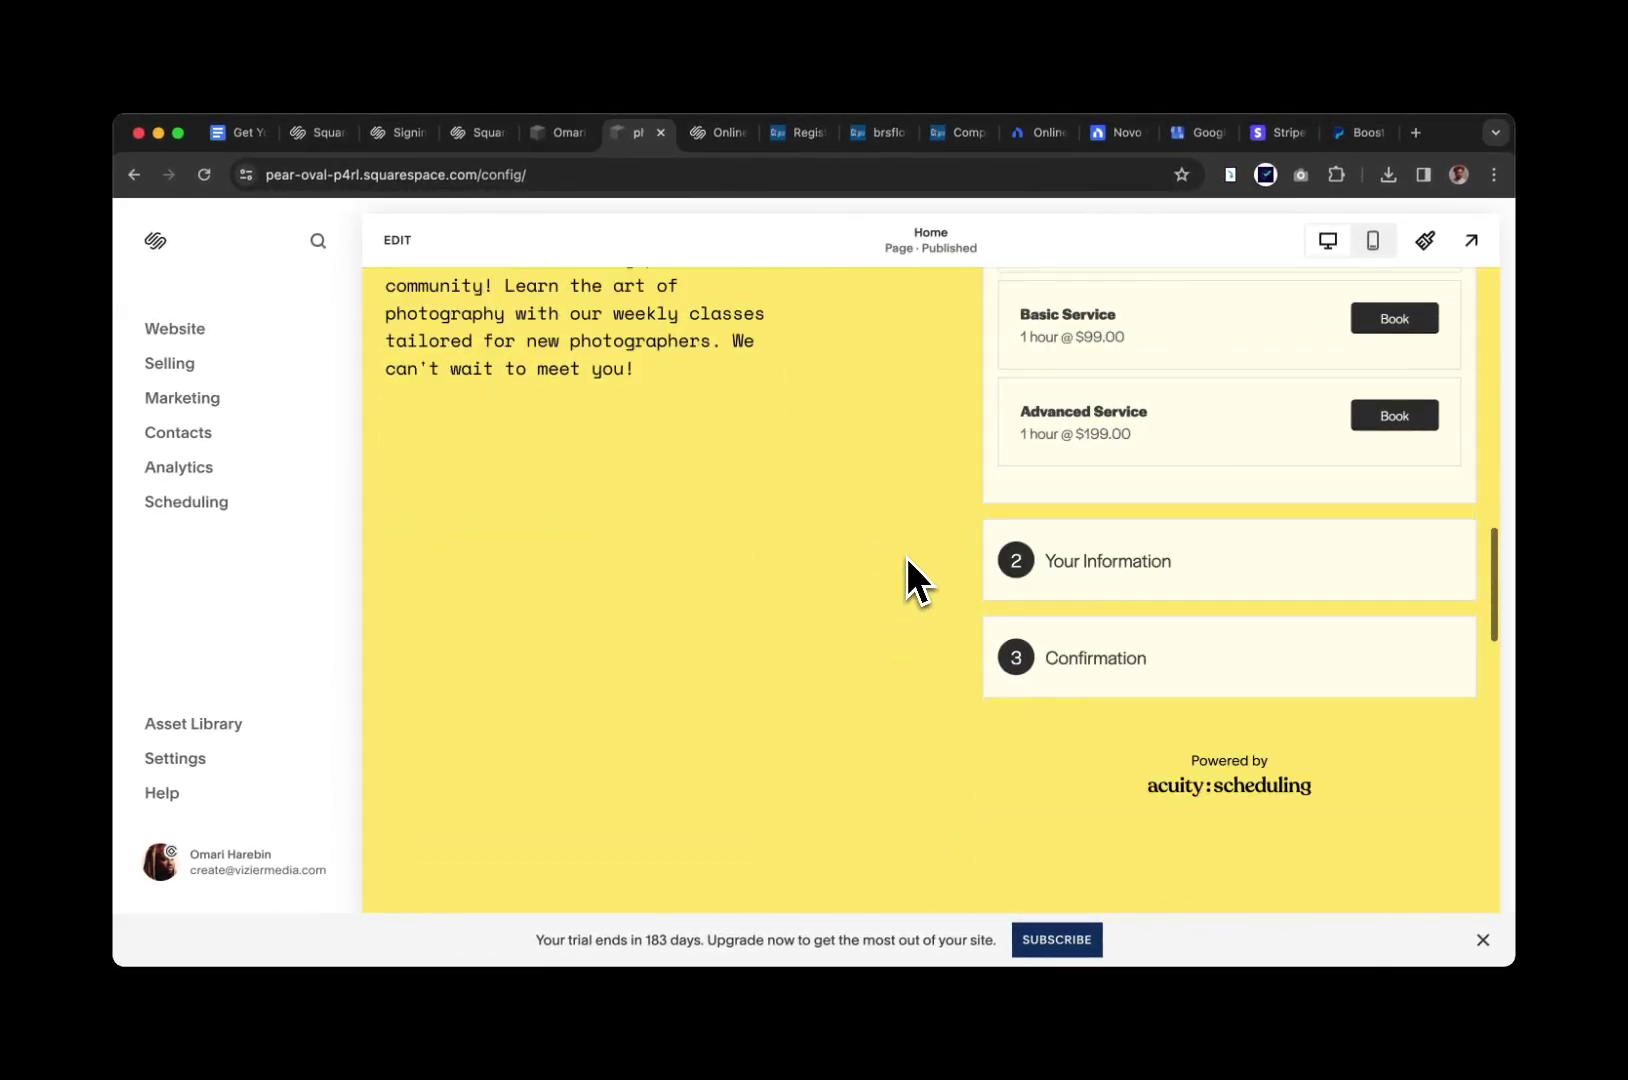
scroll(906, 557, "down", 5)
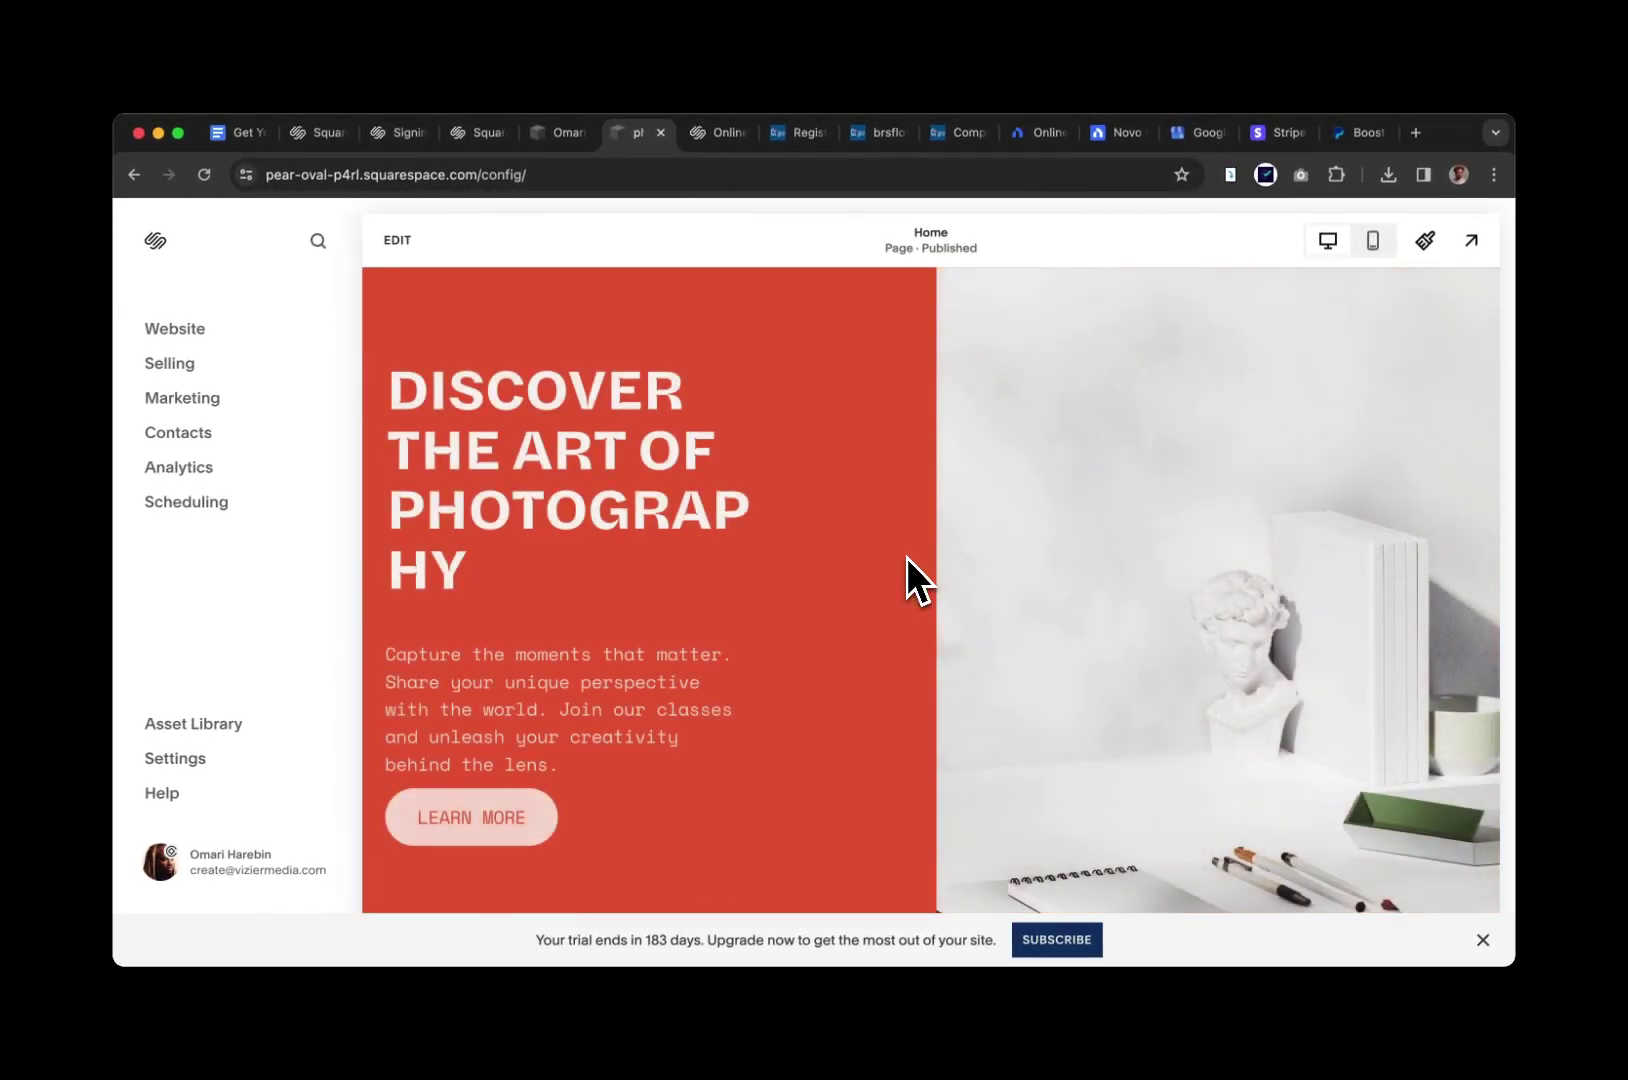
scroll(906, 557, "down", 1)
scroll(906, 557, "down", 1)
scroll(906, 557, "down", 5)
scroll(904, 563, "down", 2)
scroll(904, 563, "down", 5)
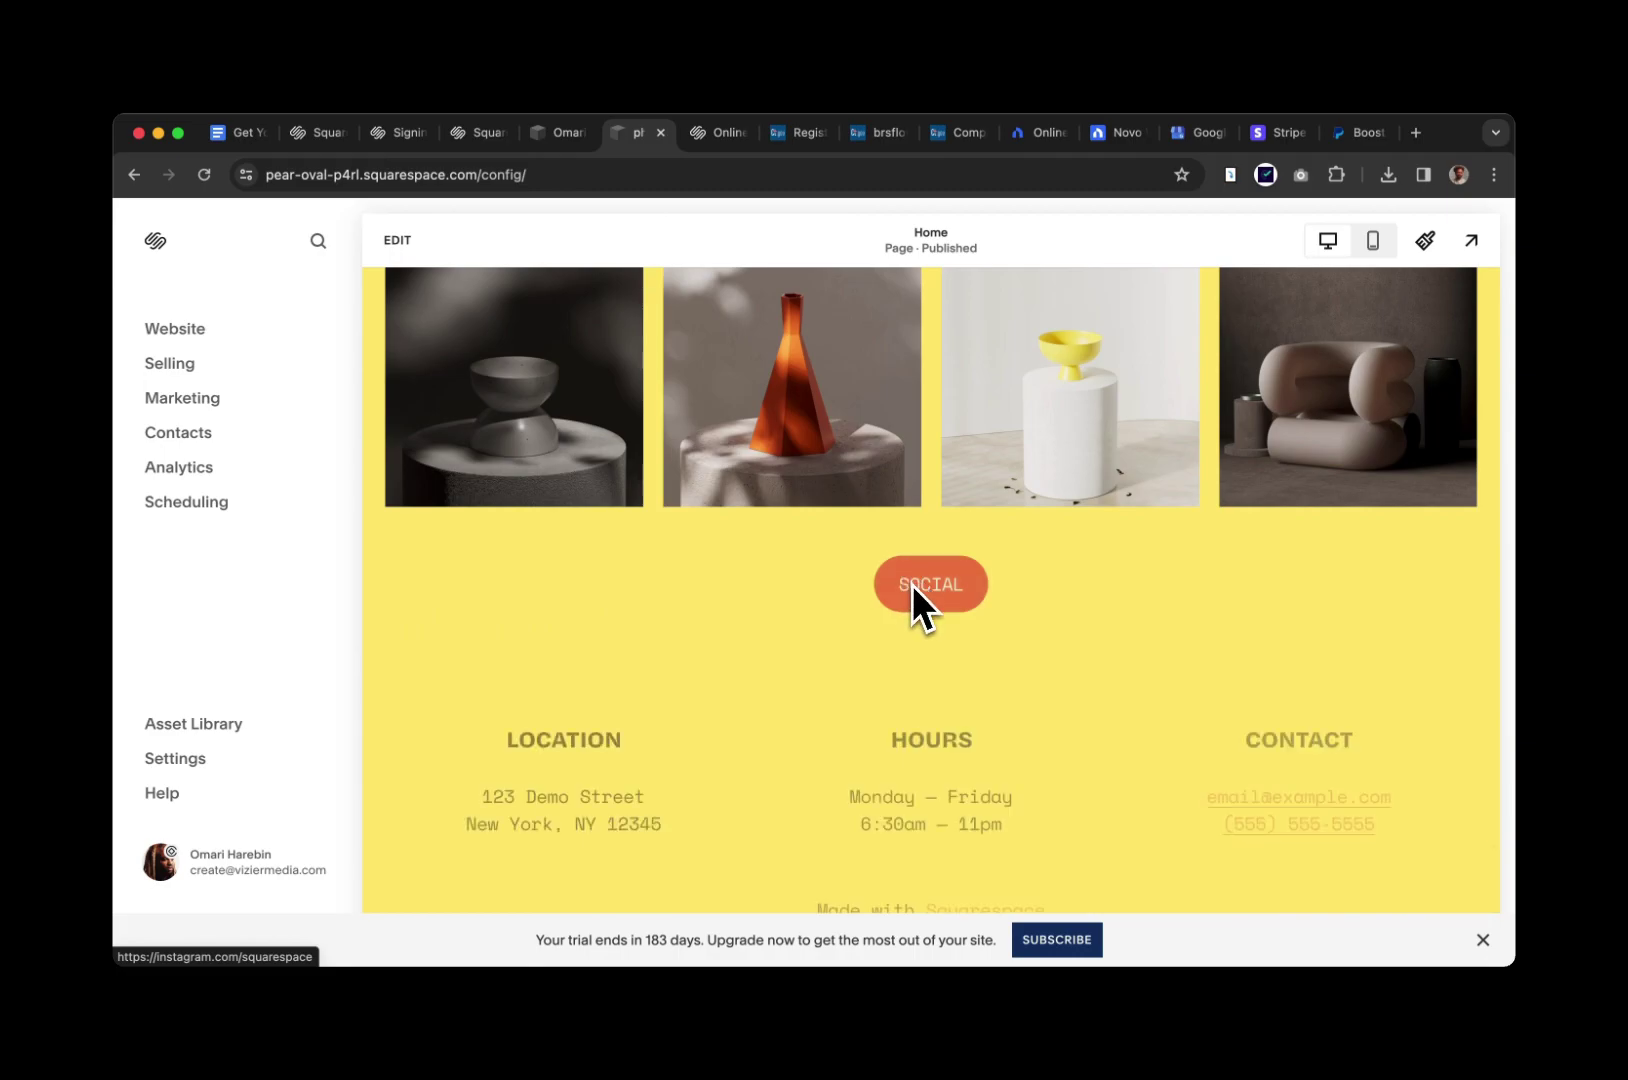
scroll(873, 586, "up", 20)
scroll(850, 586, "down", 10)
scroll(850, 588, "up", 10)
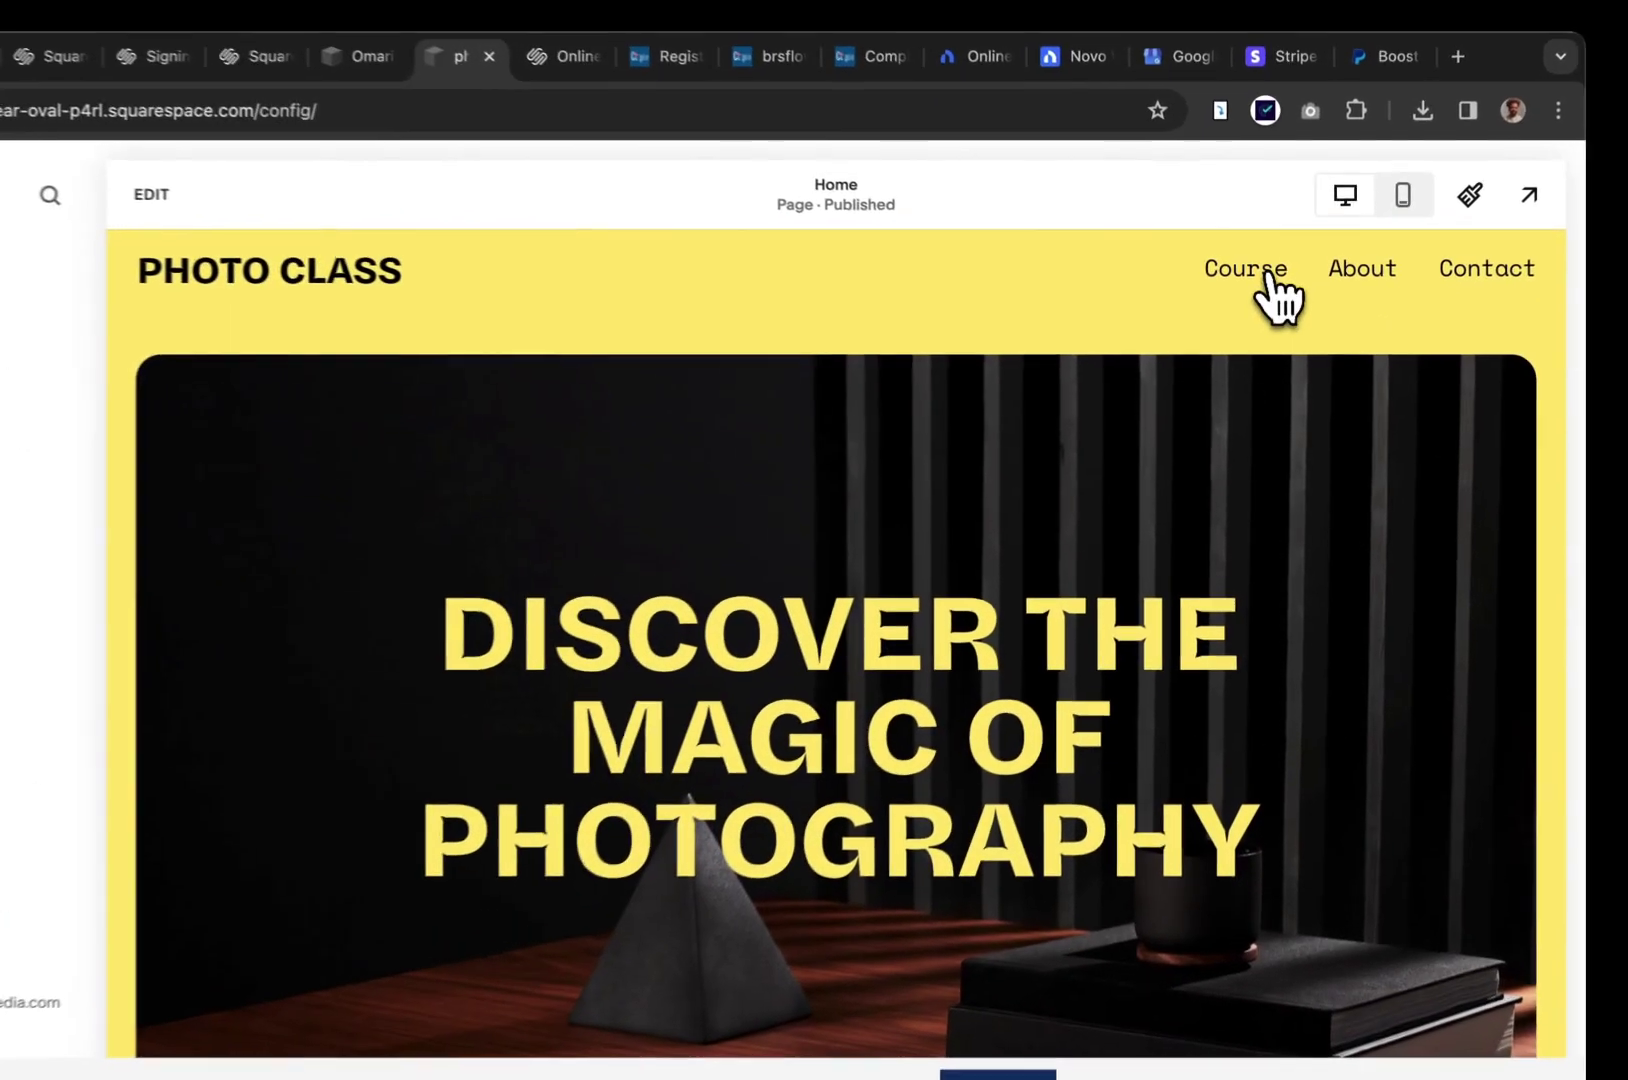
Scroll through the generated Course and About pages
left_click(1265, 274)
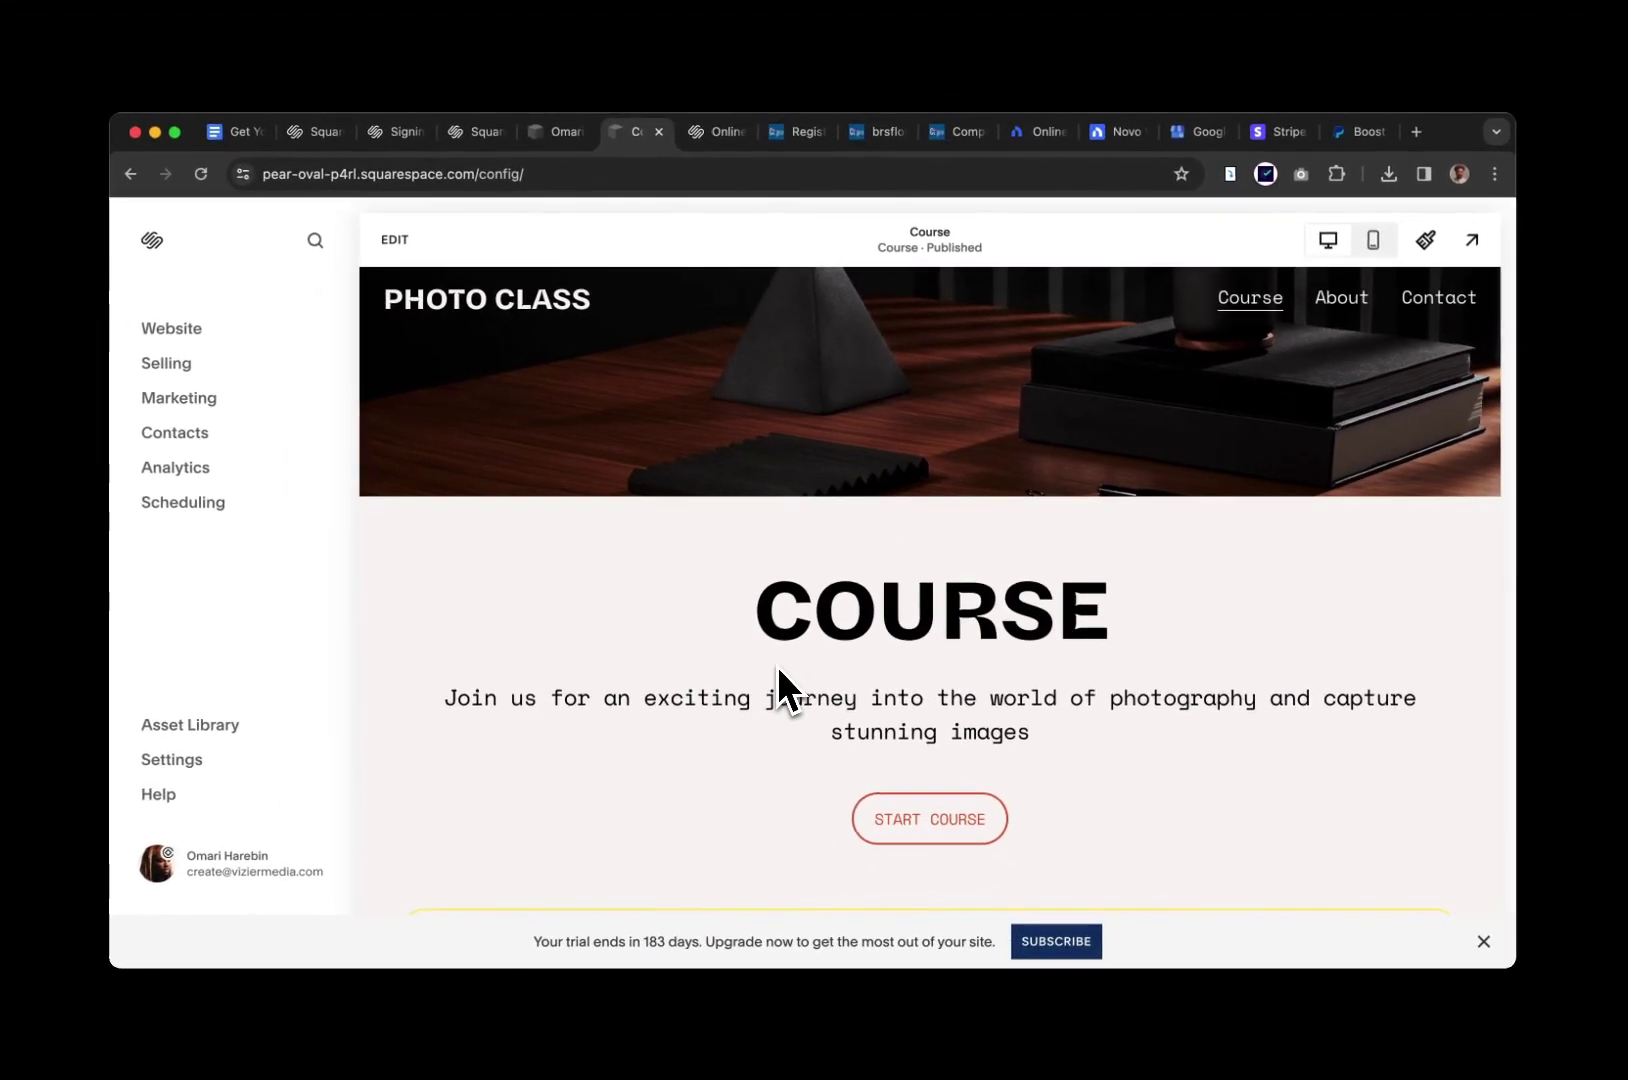
scroll(615, 760, "down", 2)
scroll(779, 668, "down", 5)
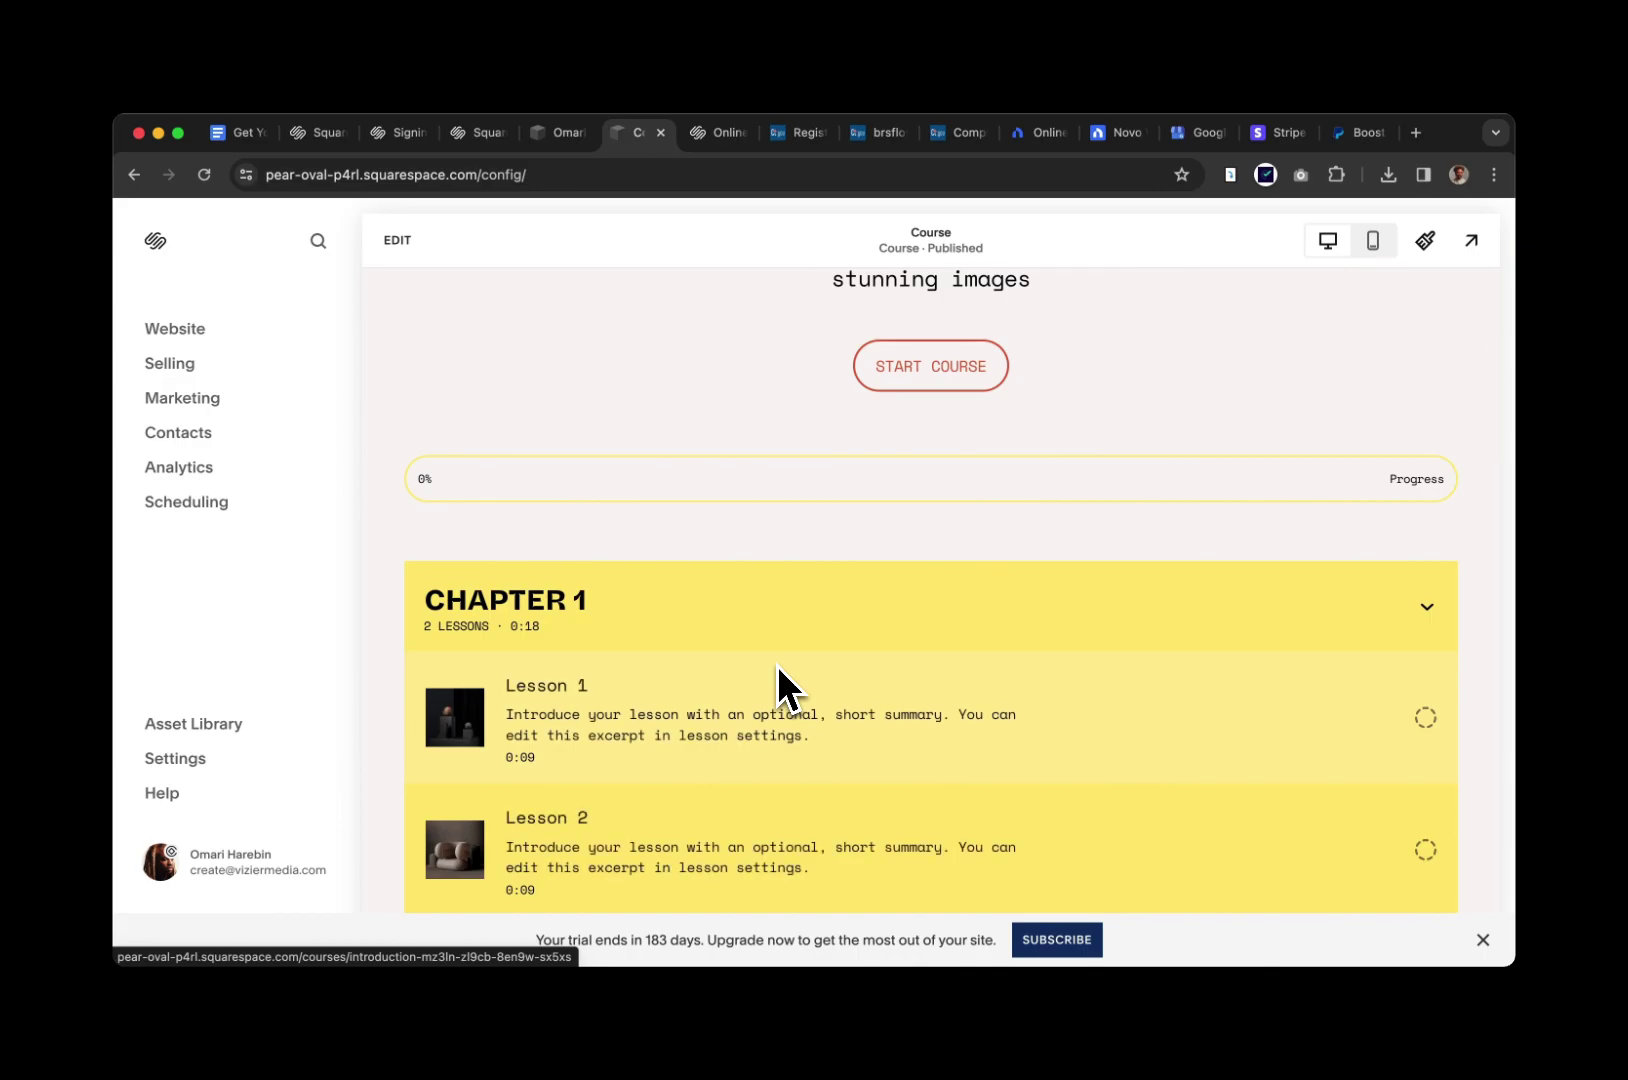
scroll(777, 665, "down", 5)
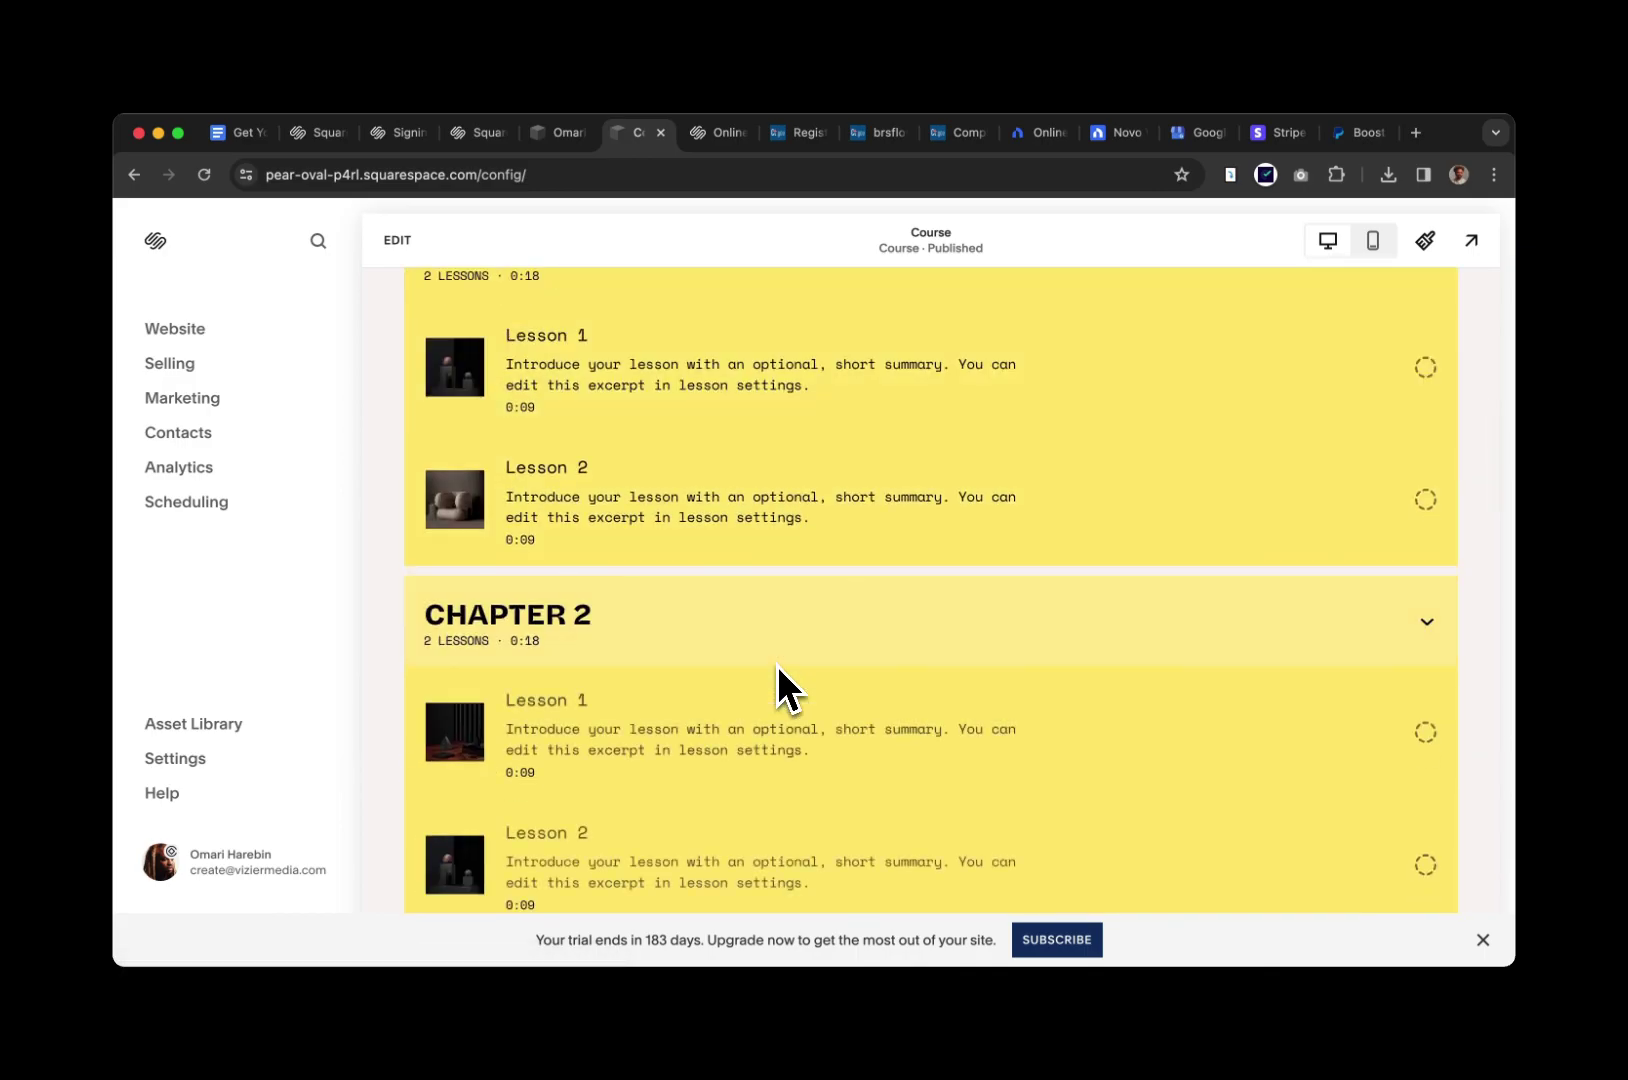
scroll(777, 665, "down", 8)
scroll(777, 665, "down", 2)
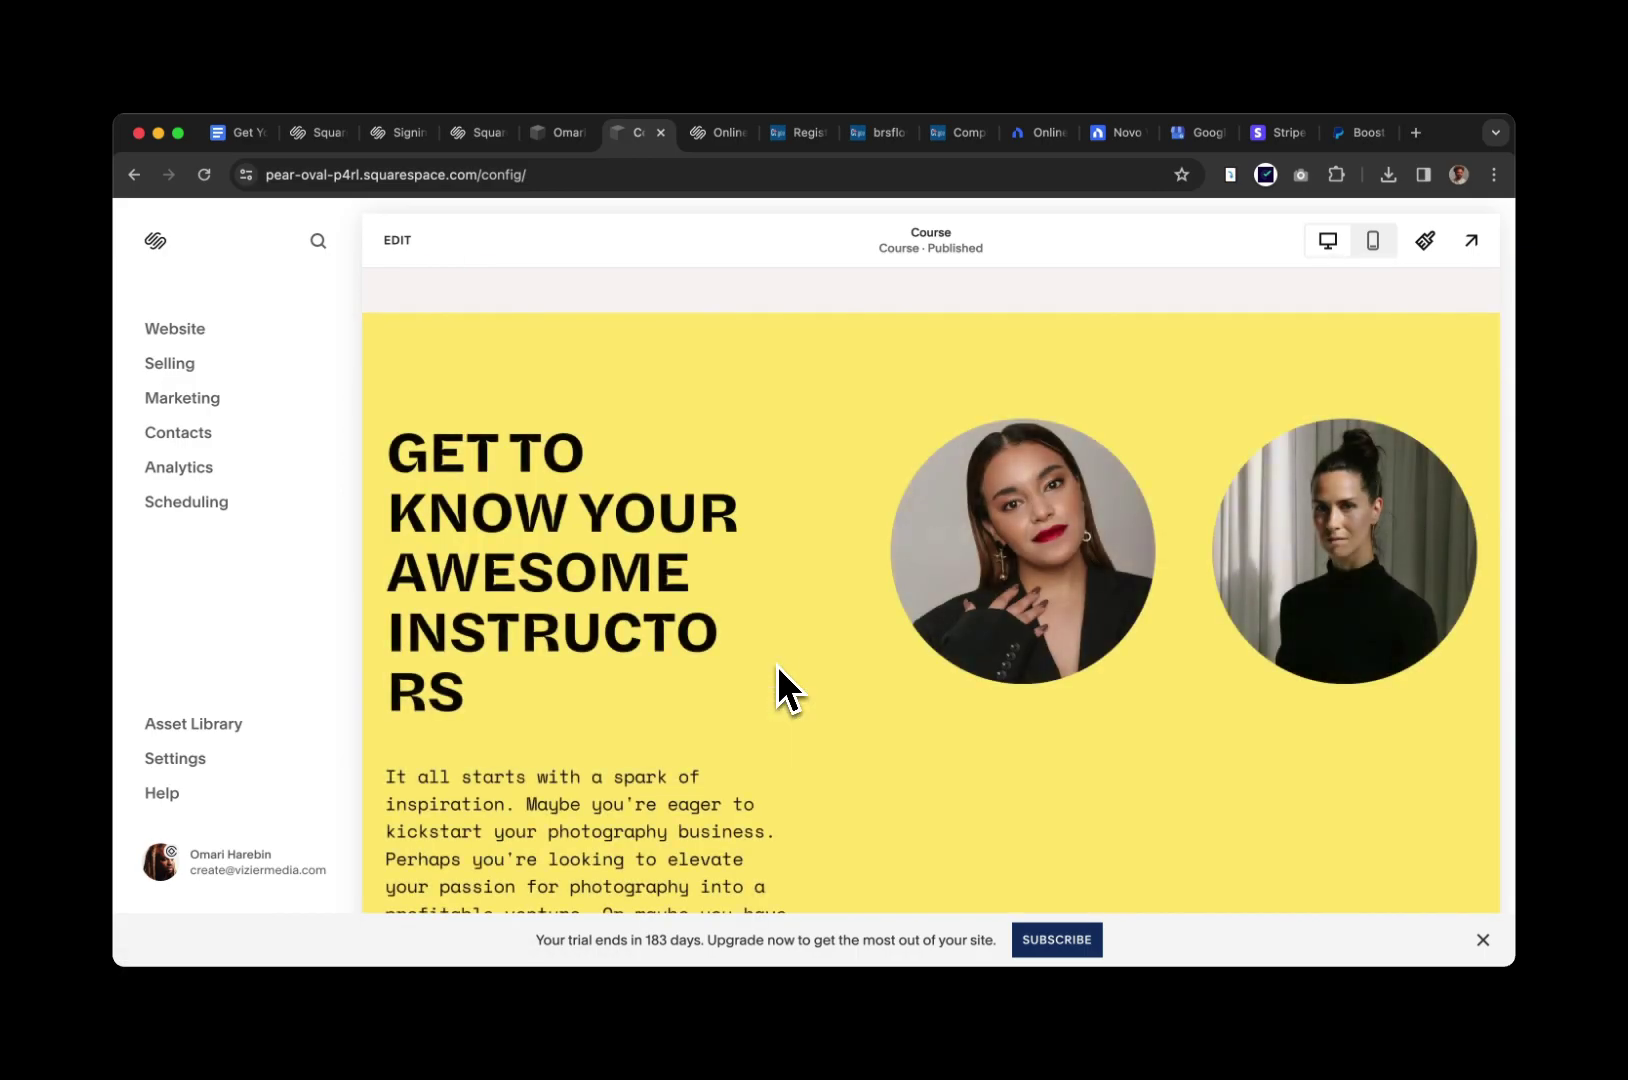
scroll(777, 665, "down", 3)
scroll(777, 667, "down", 1)
scroll(777, 665, "down", 5)
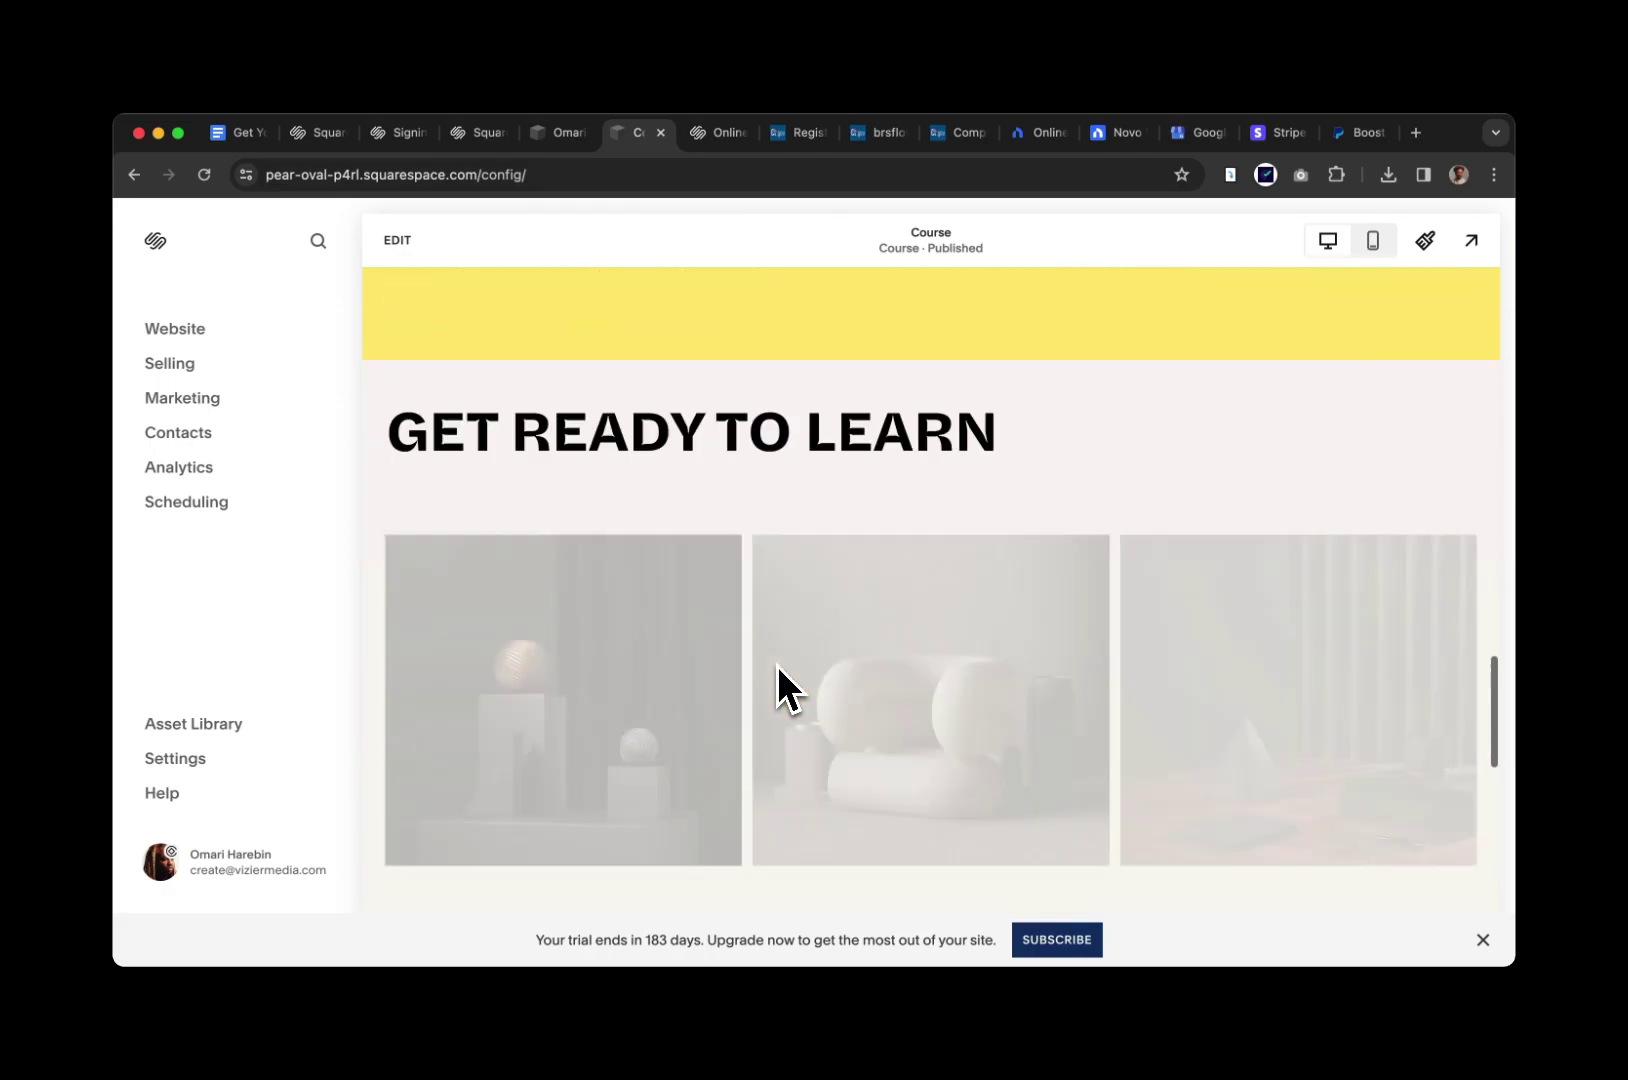
scroll(777, 665, "down", 1)
scroll(777, 665, "down", 4)
scroll(777, 665, "up", 1)
scroll(778, 668, "down", 4)
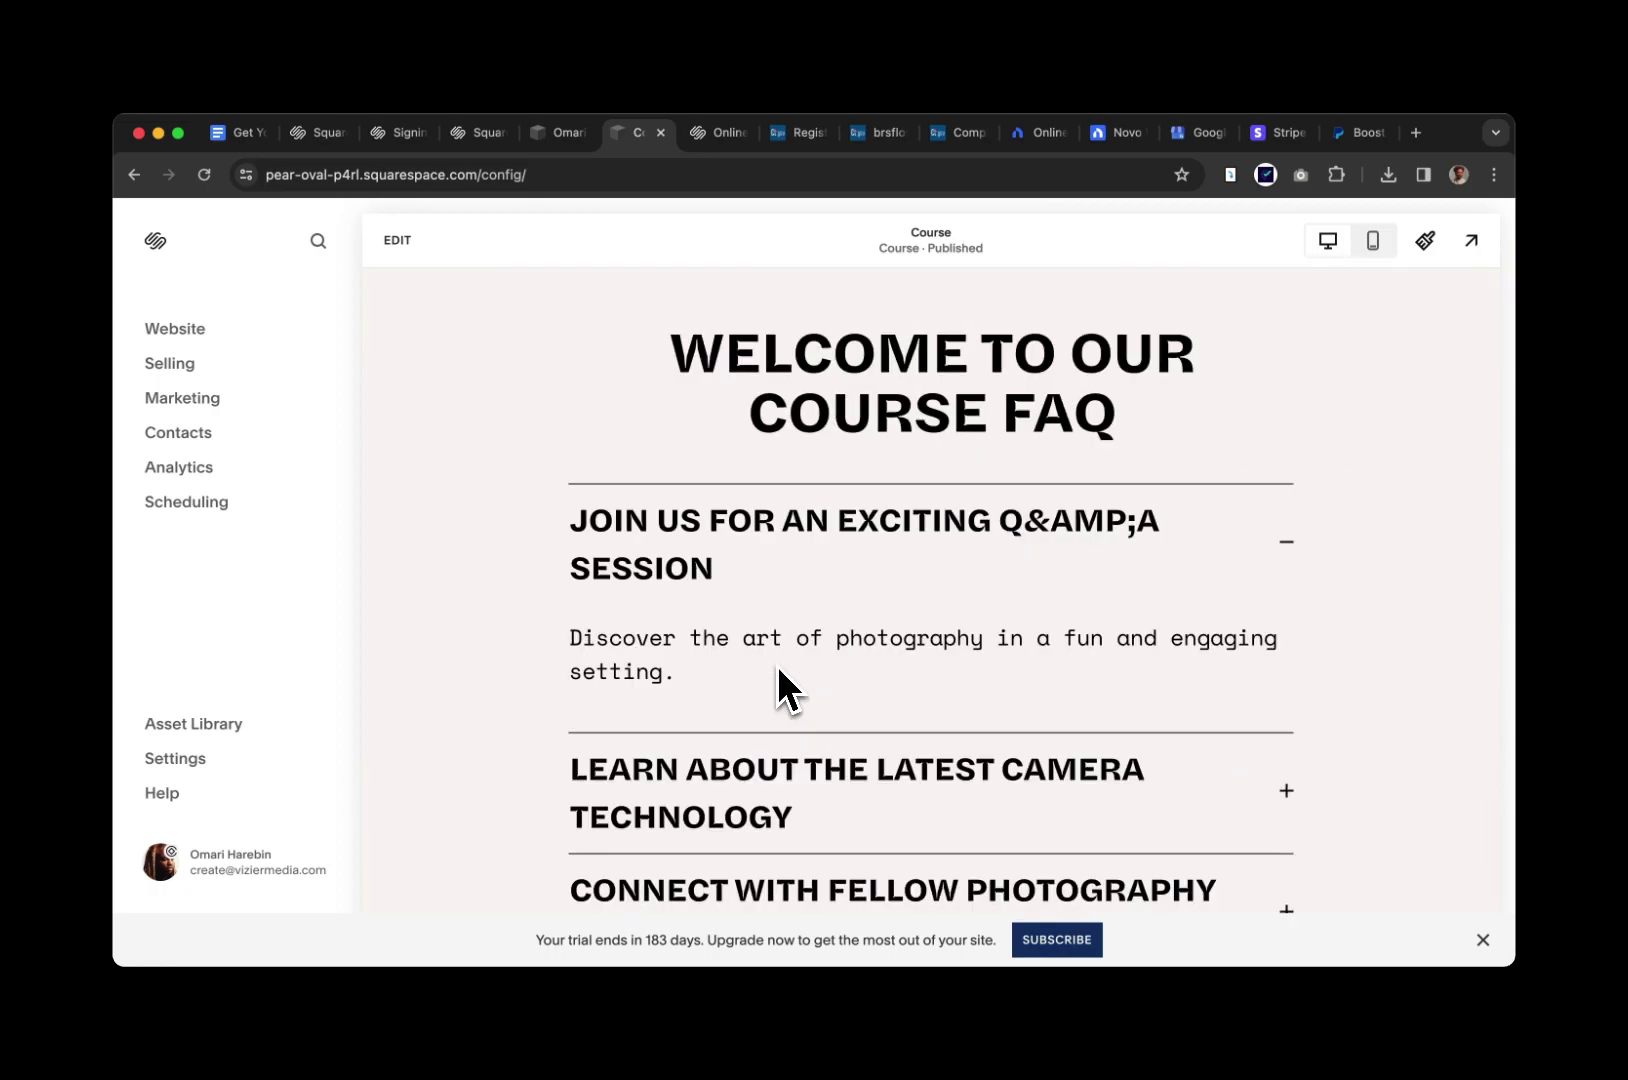
scroll(779, 670, "down", 4)
scroll(779, 670, "up", 1)
scroll(779, 670, "up", 15)
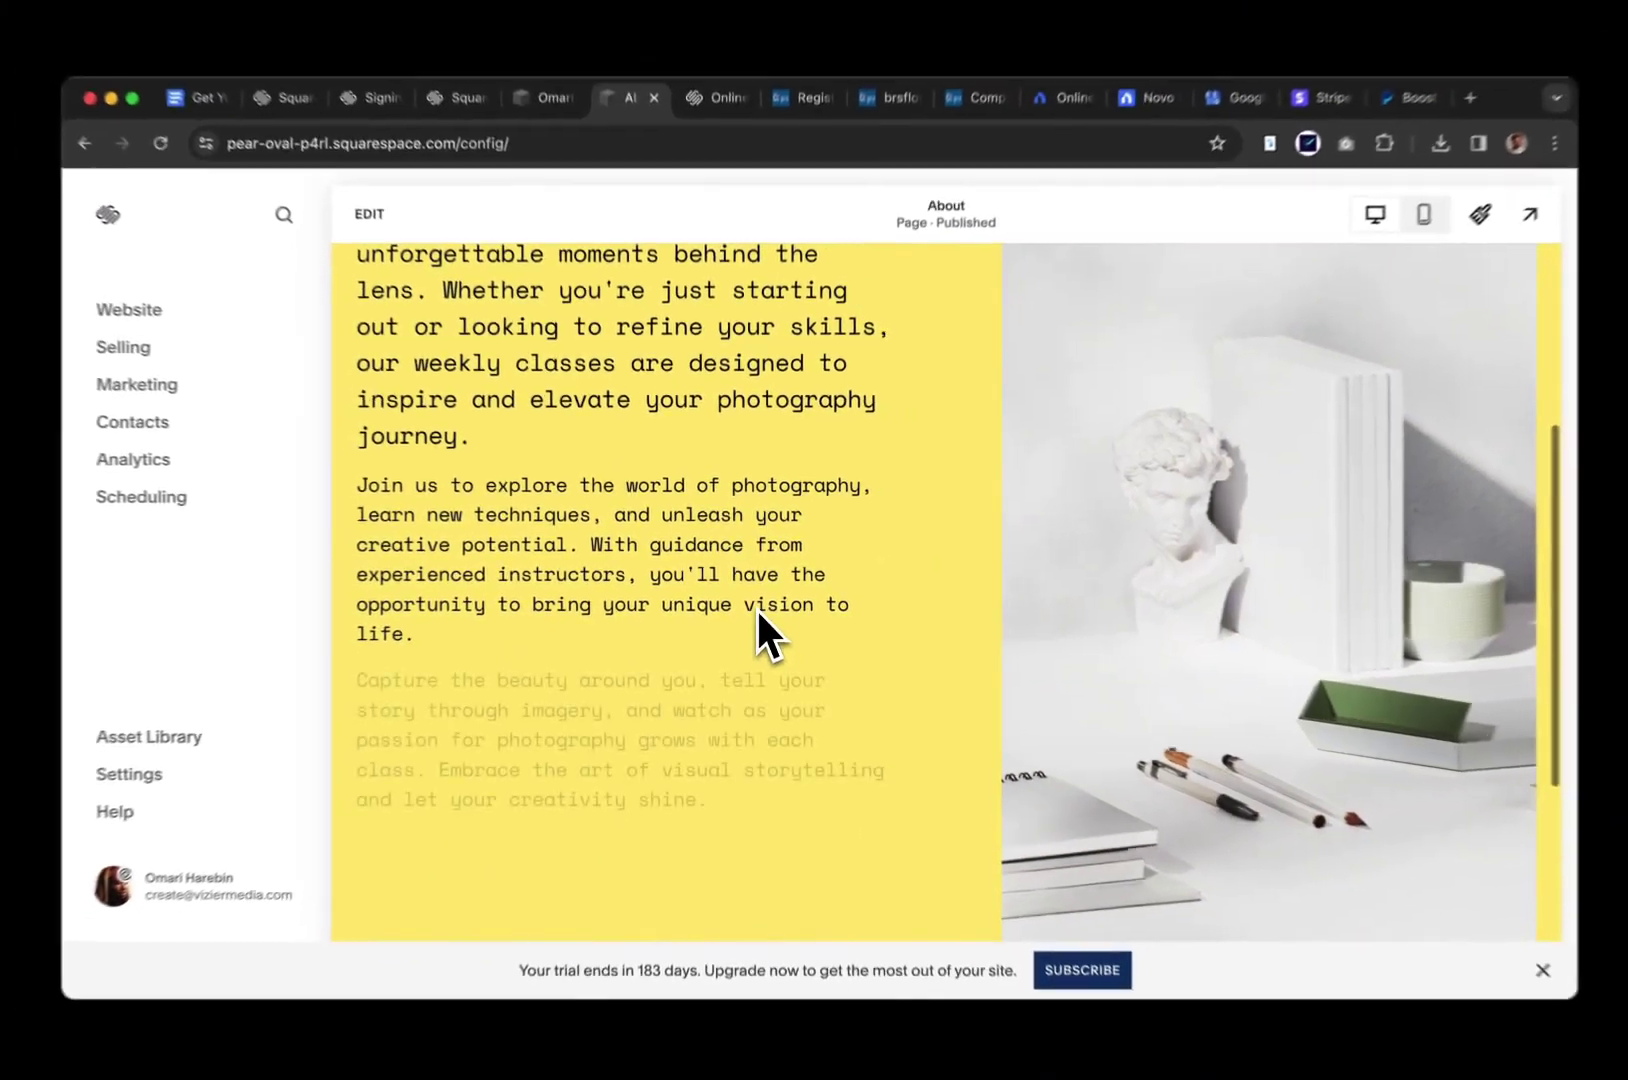
scroll(755, 607, "up", 5)
scroll(755, 607, "down", 4)
scroll(755, 607, "up", 4)
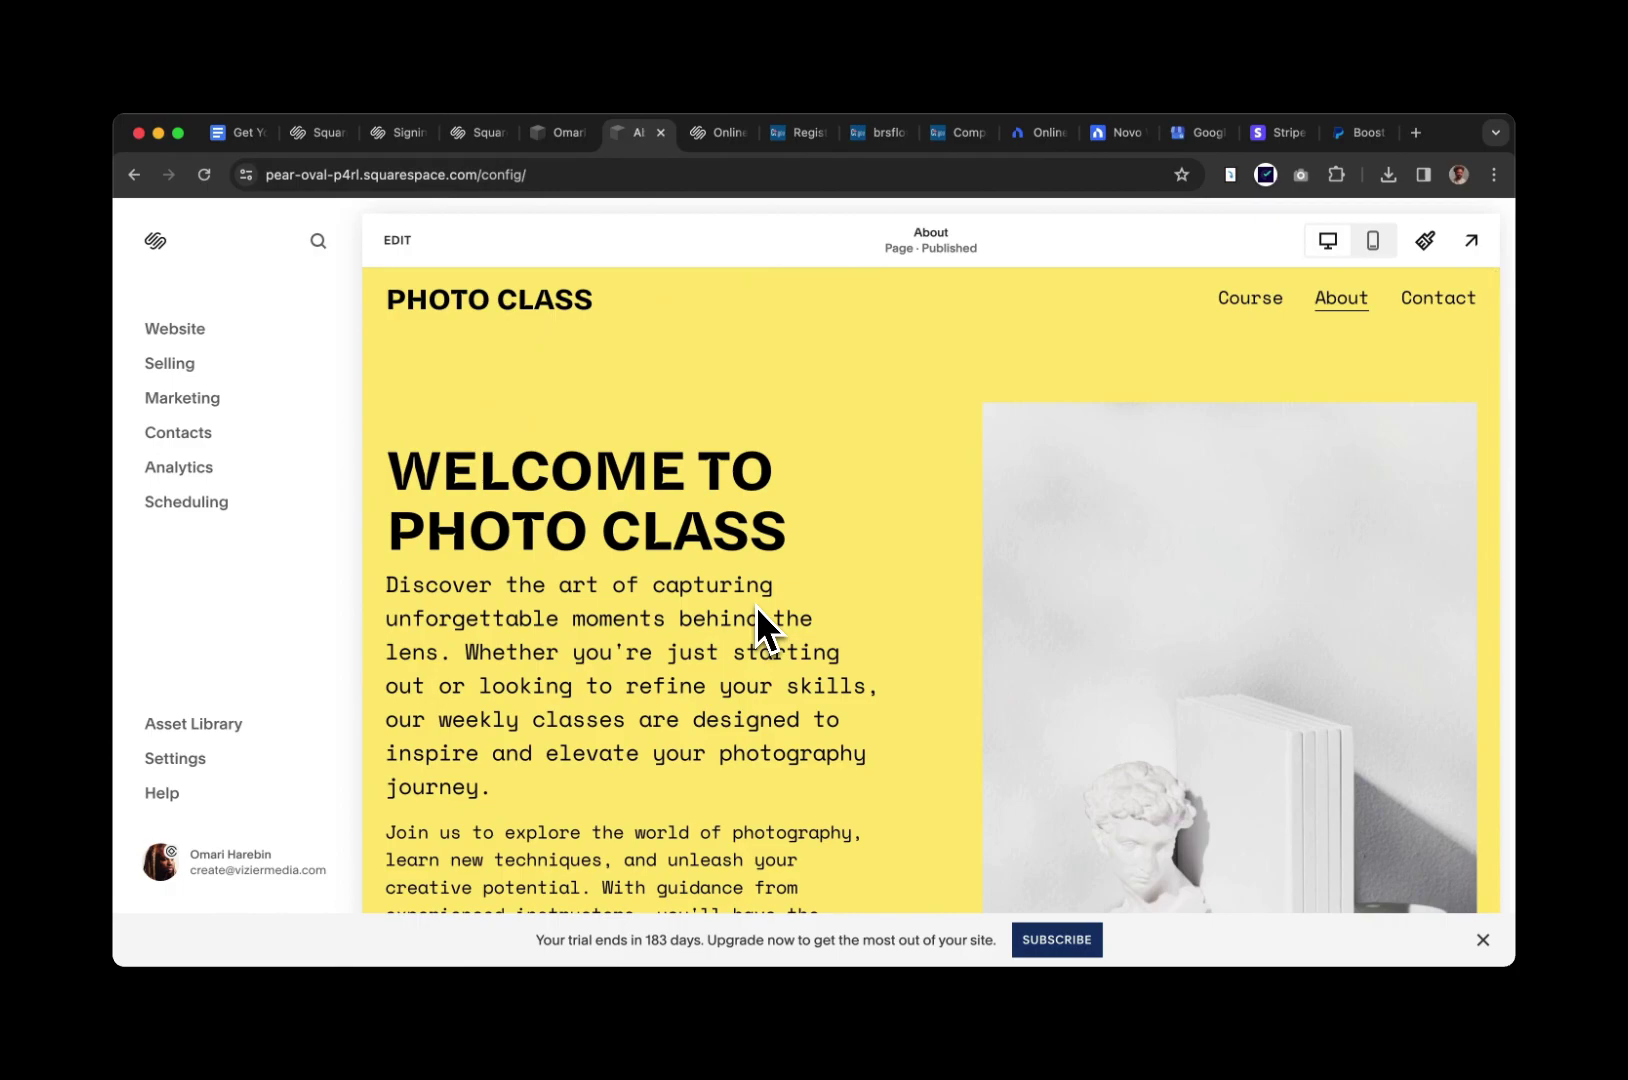
scroll(758, 607, "down", 6)
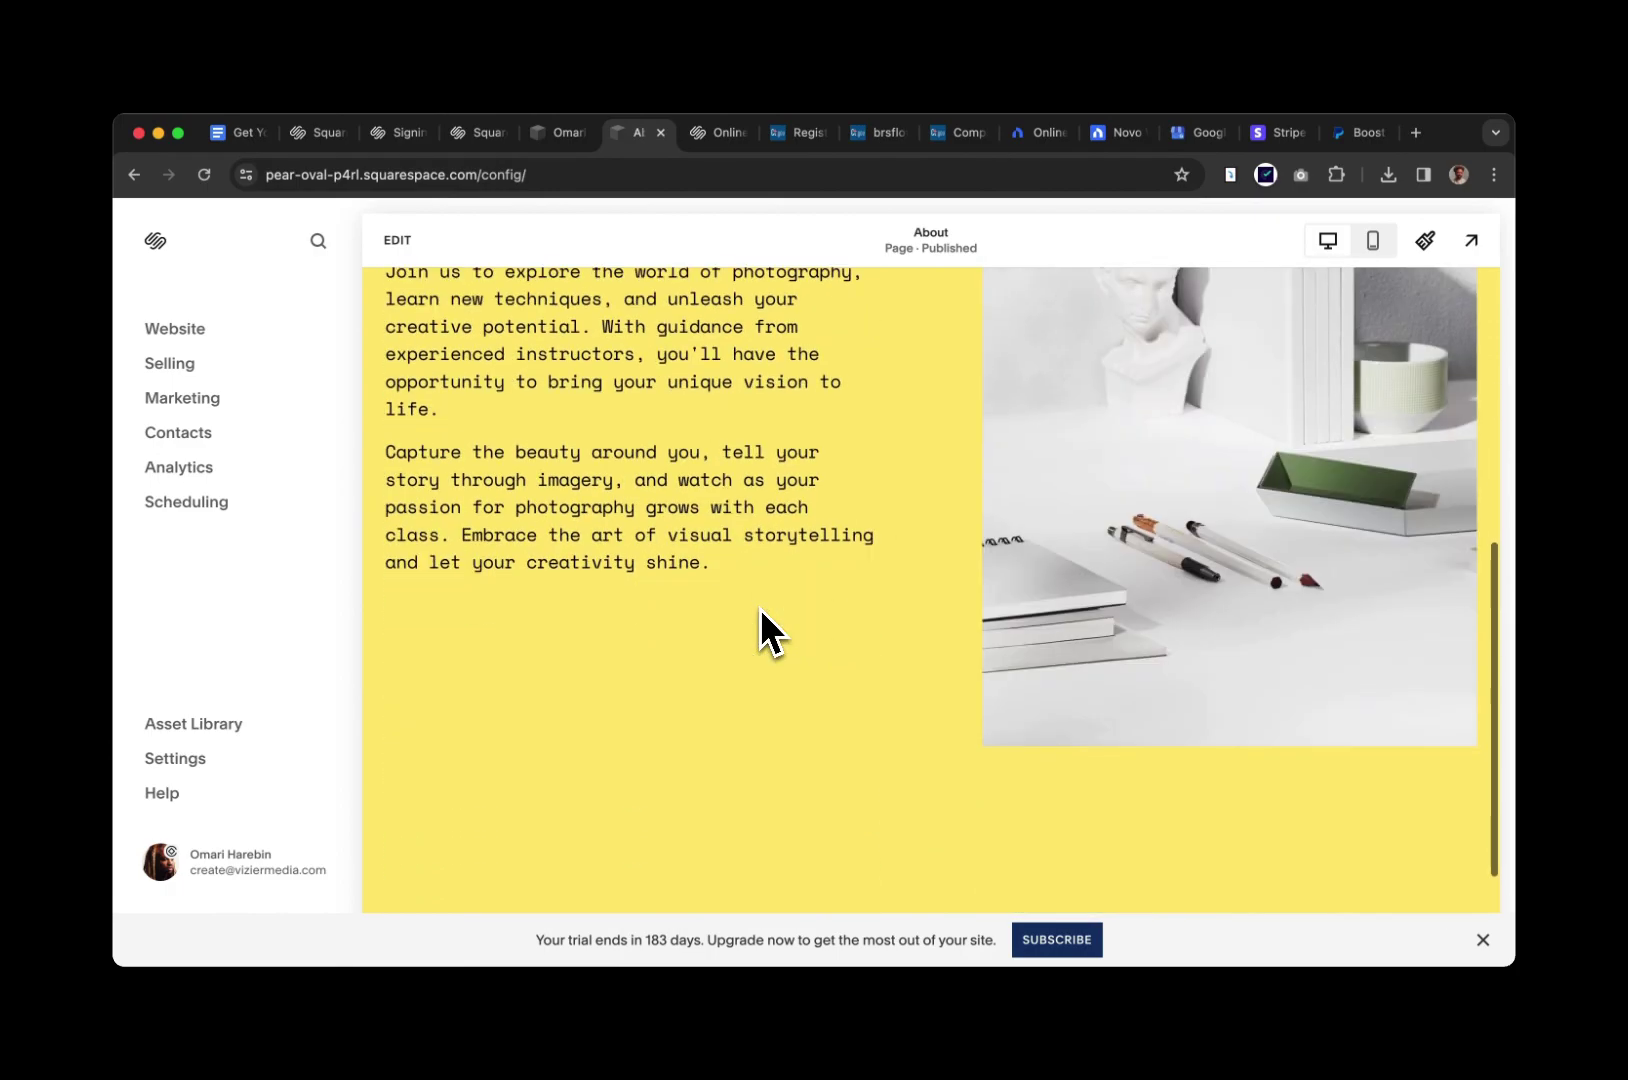
scroll(761, 608, "down", 2)
scroll(761, 608, "up", 7)
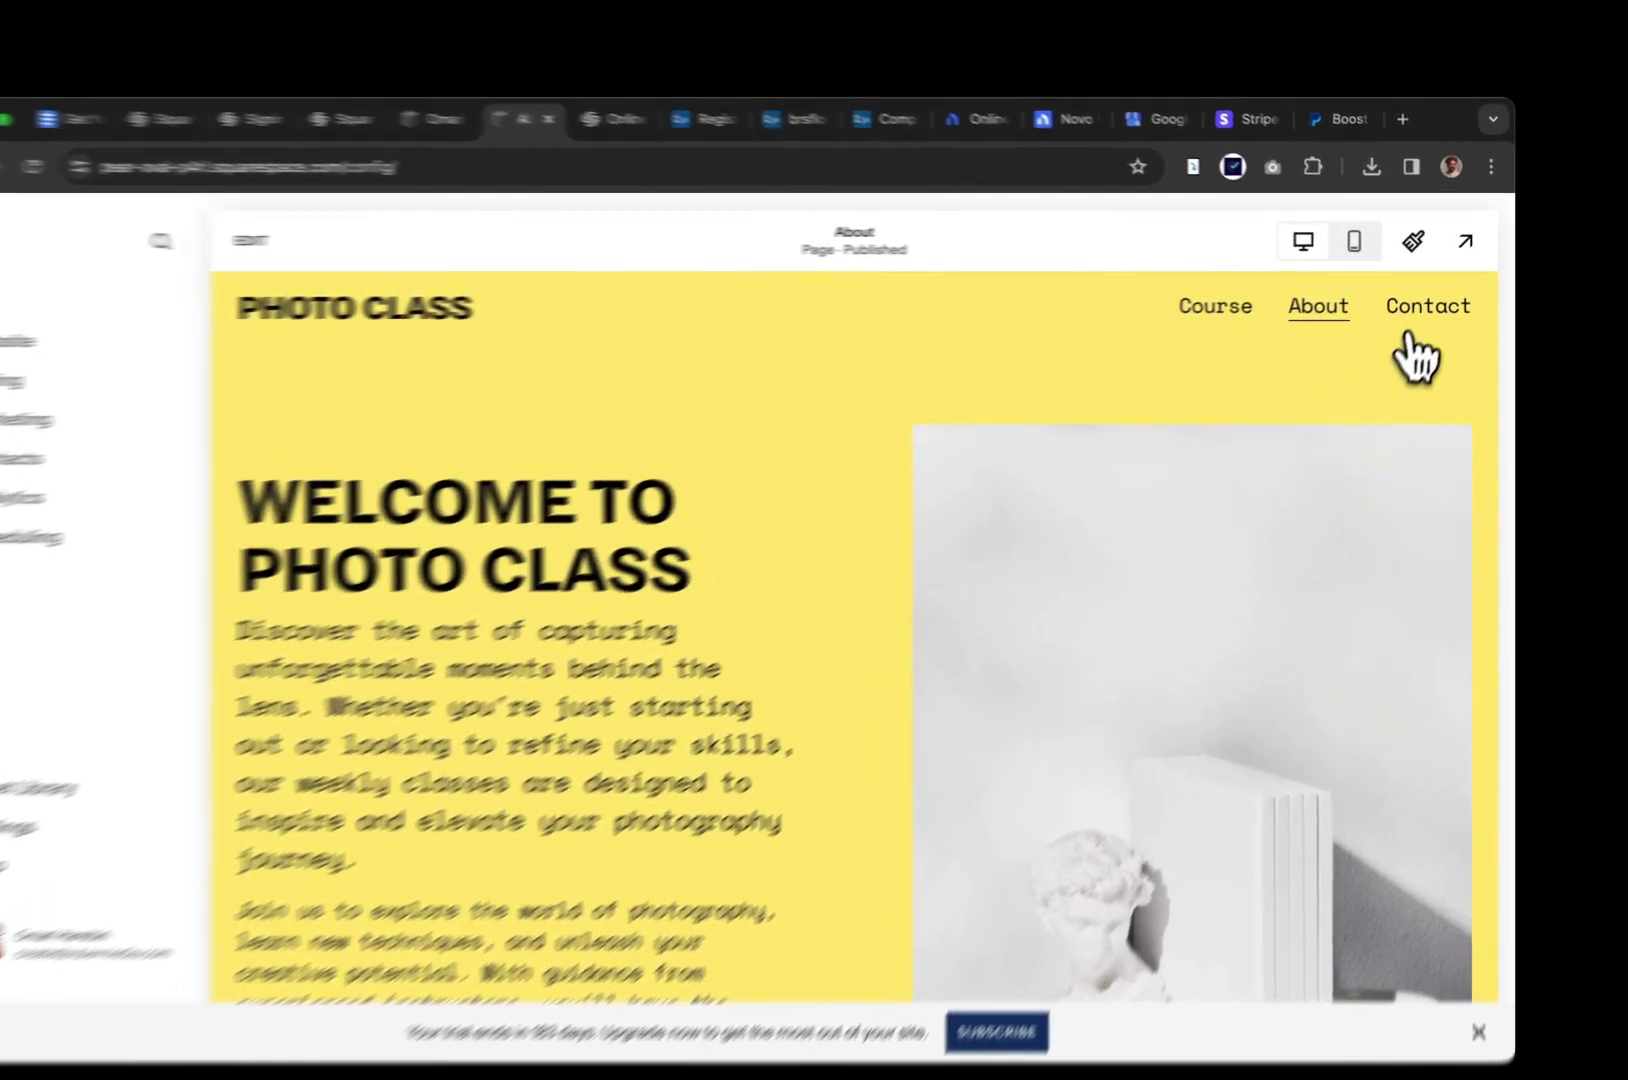
Open the Contact page and look over its Get in Touch form
left_click(1410, 336)
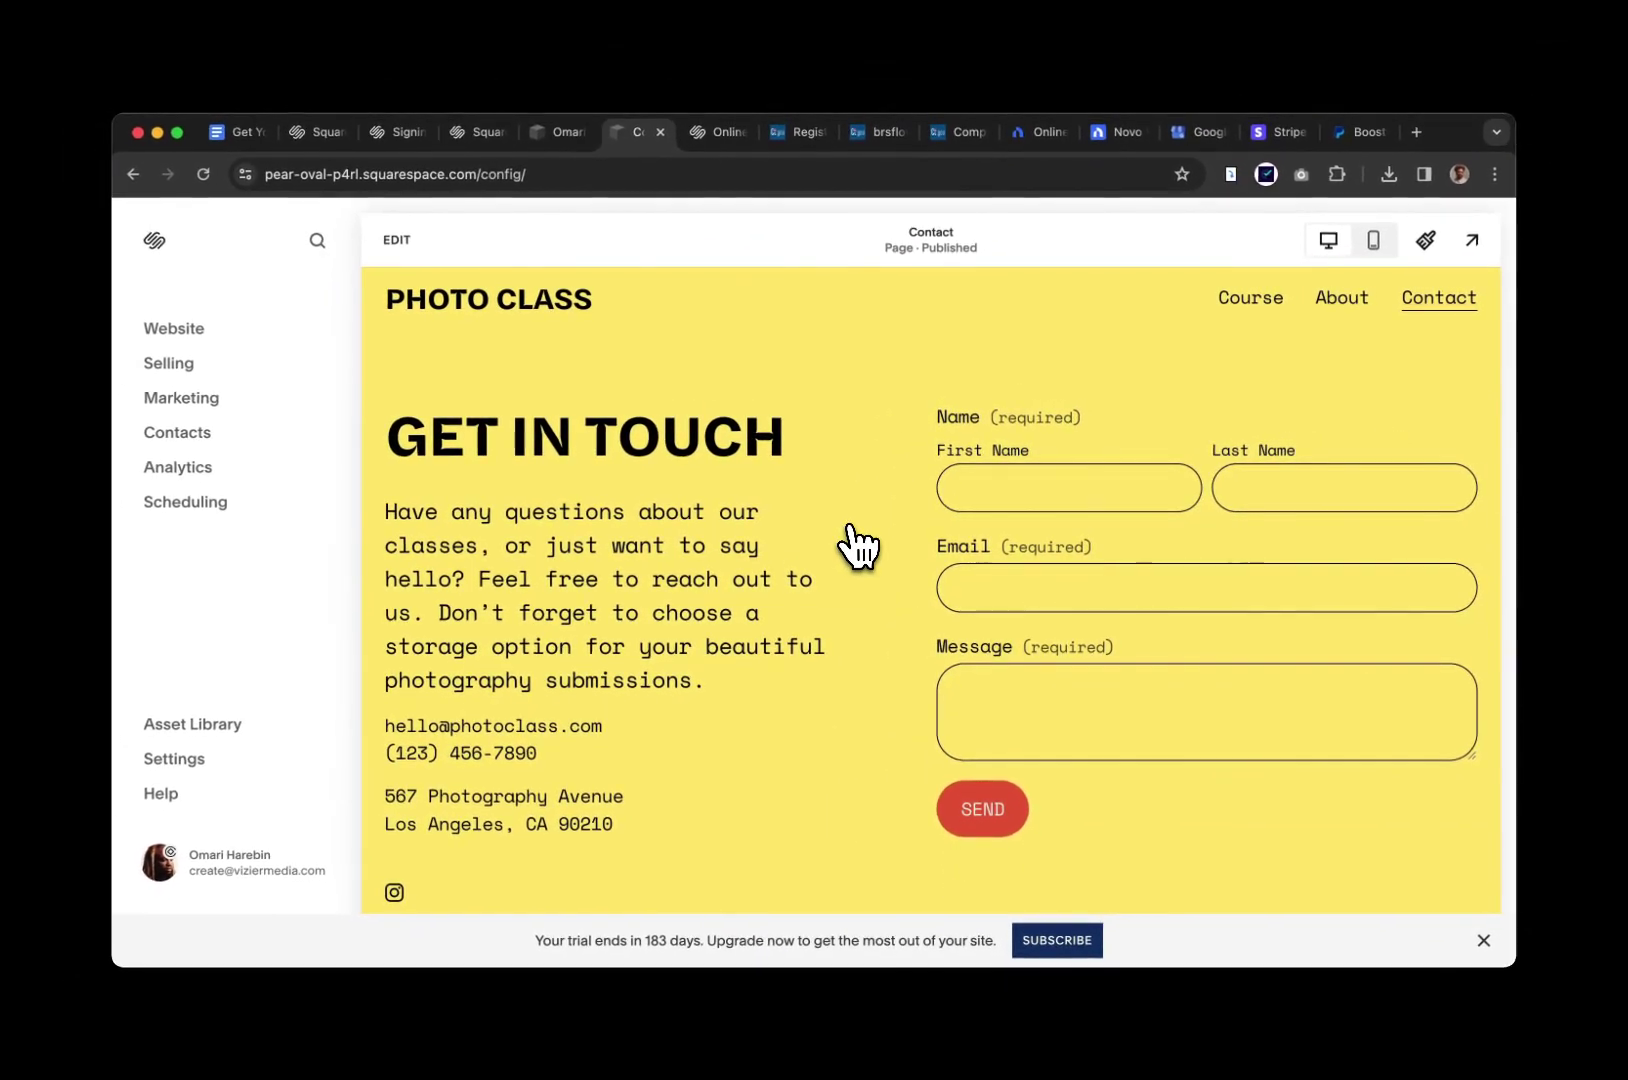
scroll(858, 545, "down", 3)
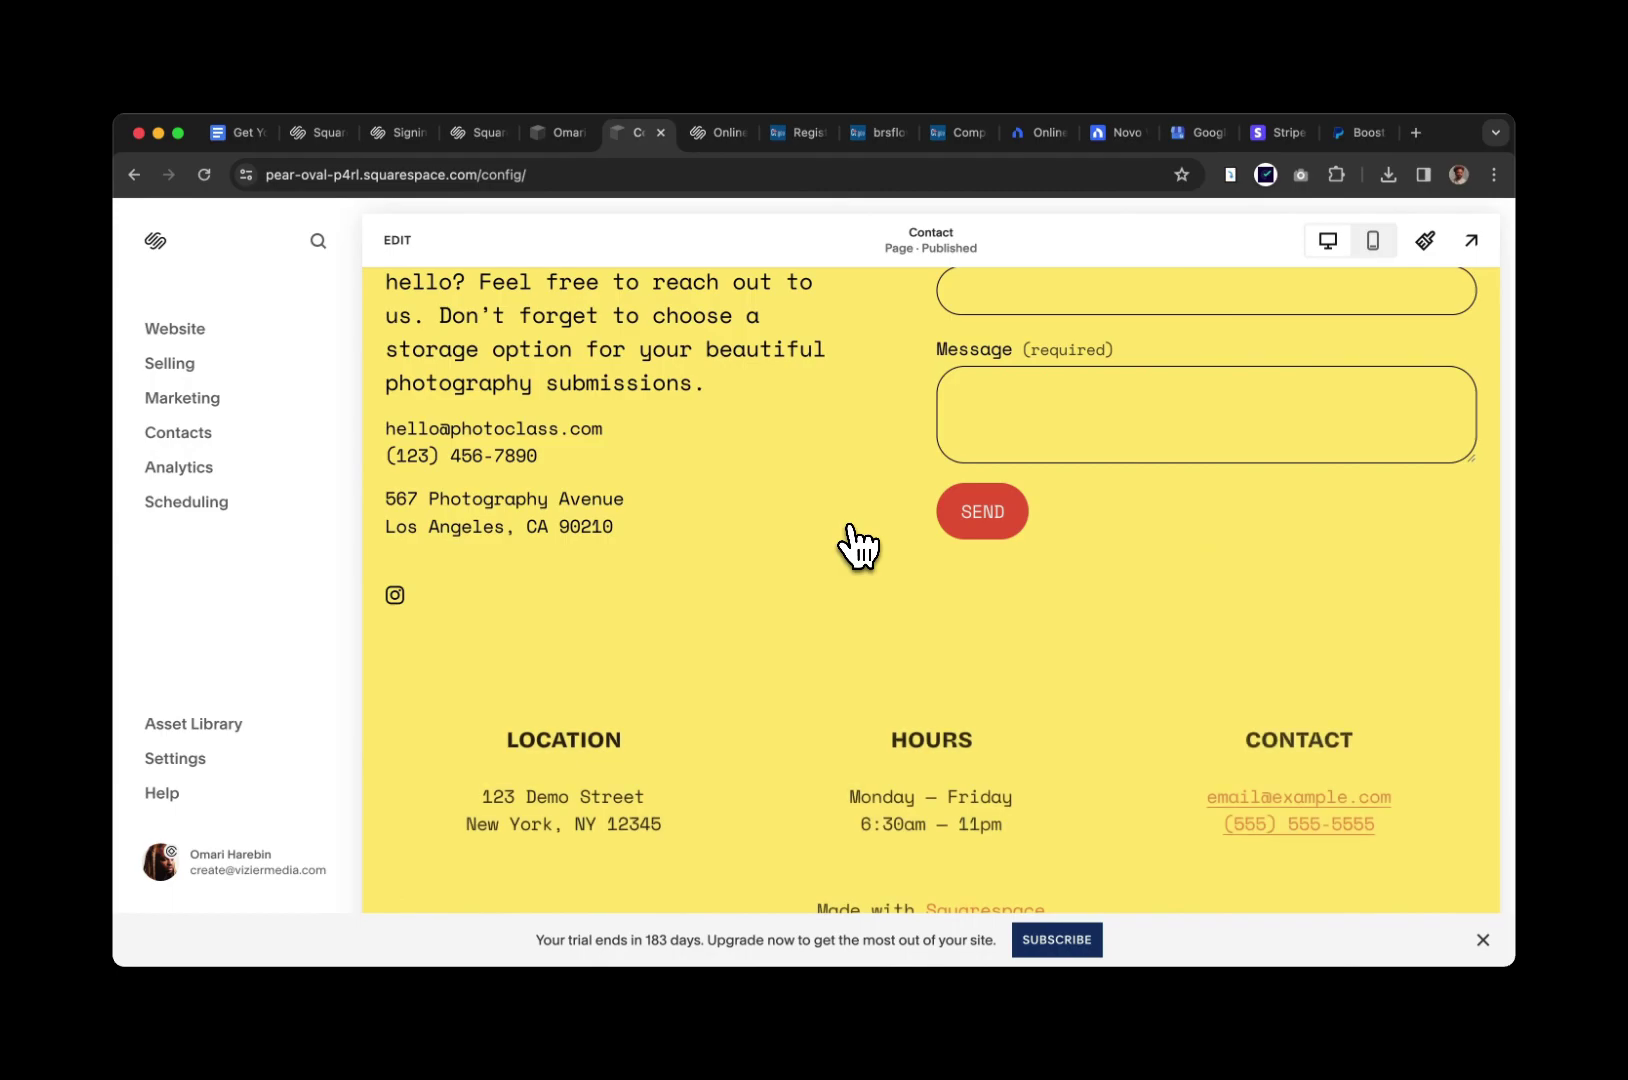
scroll(858, 545, "up", 3)
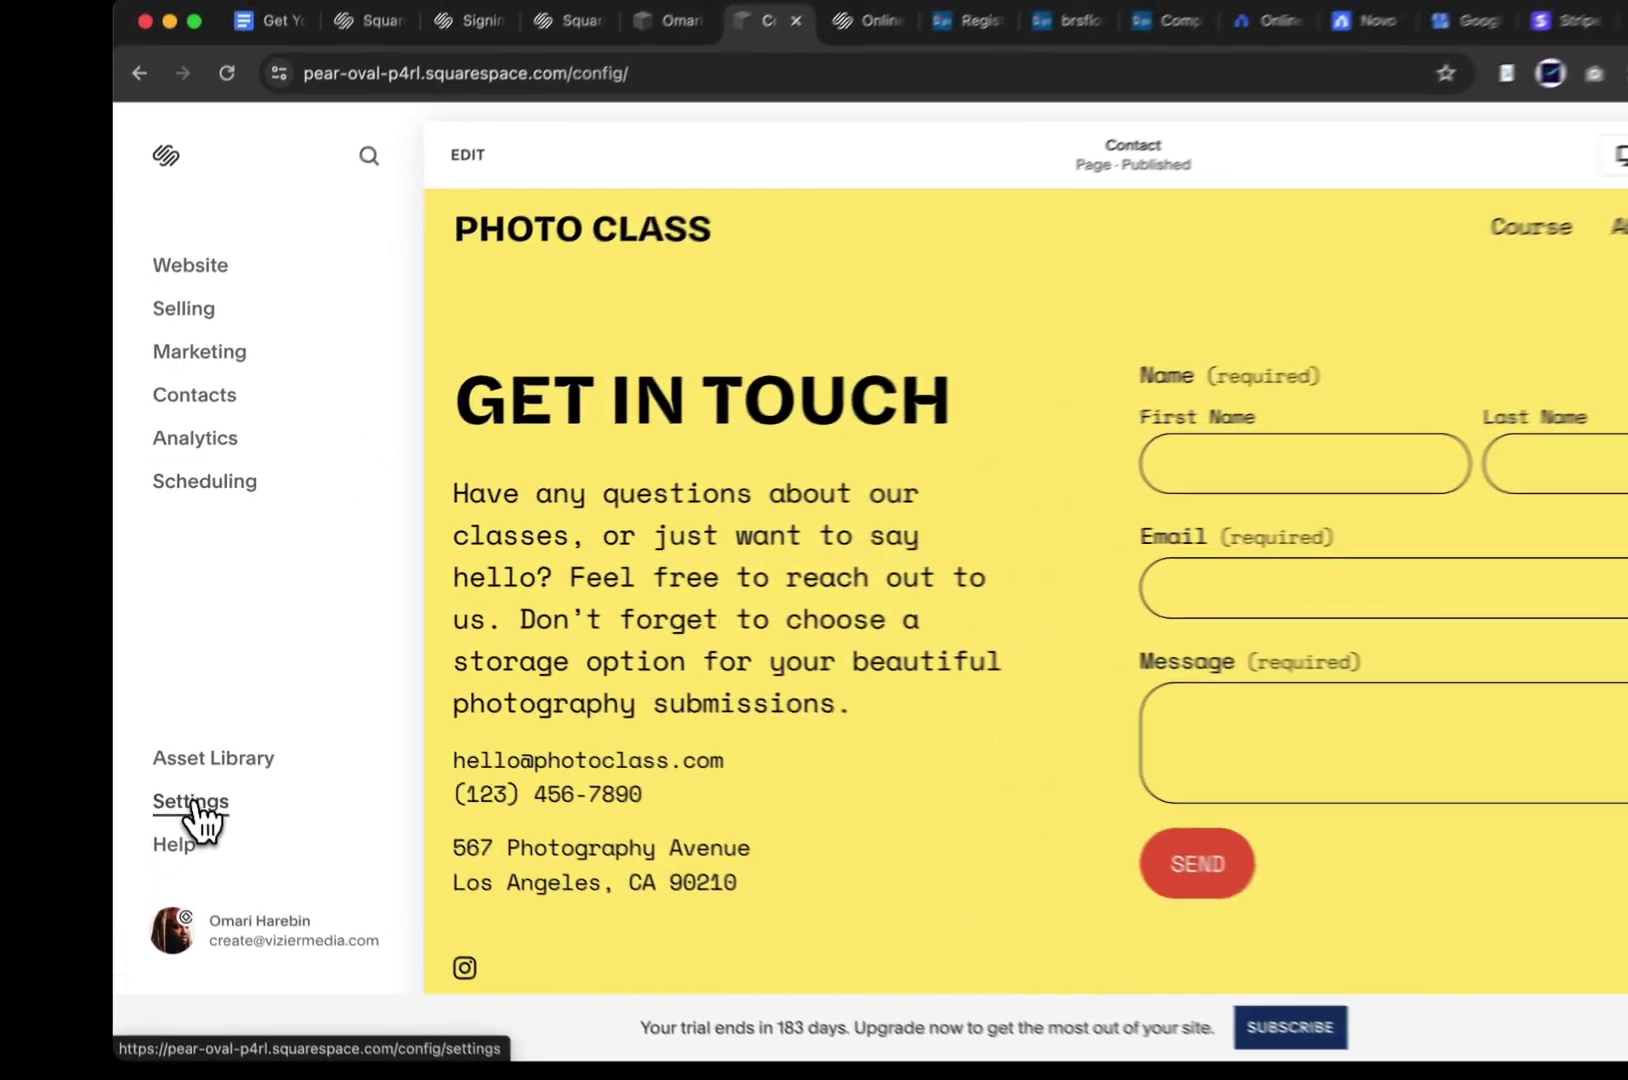
left_click(176, 759)
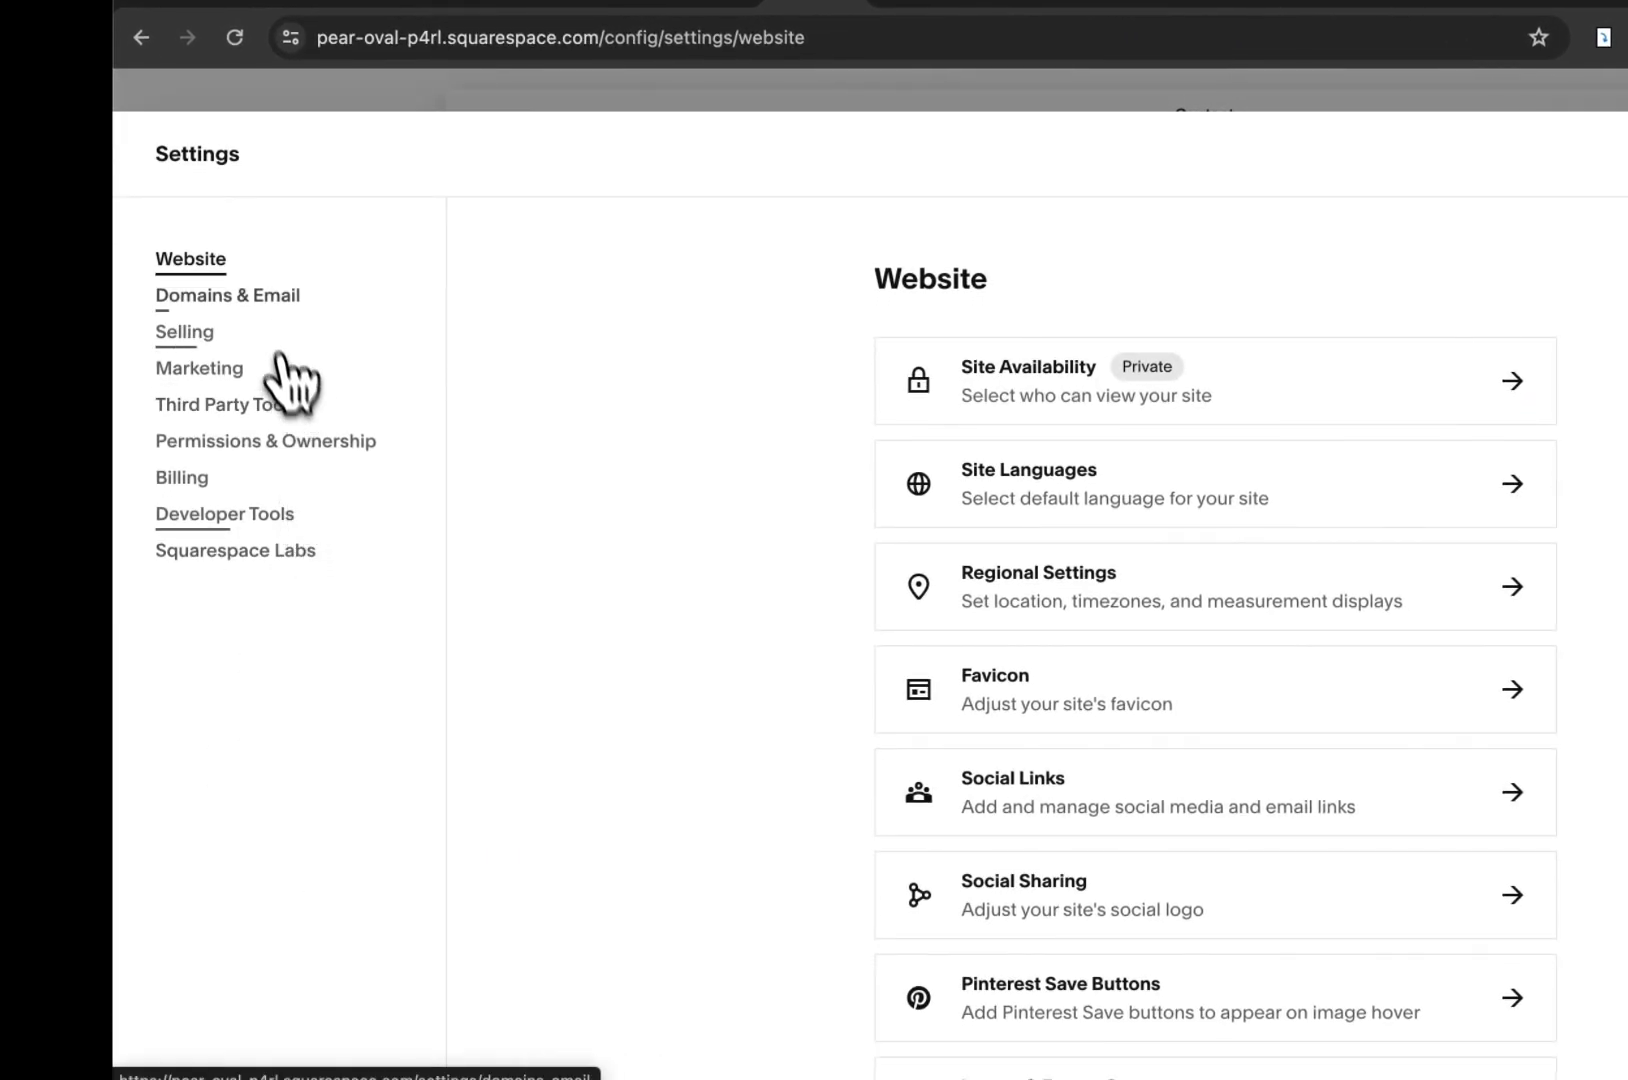
left_click(258, 300)
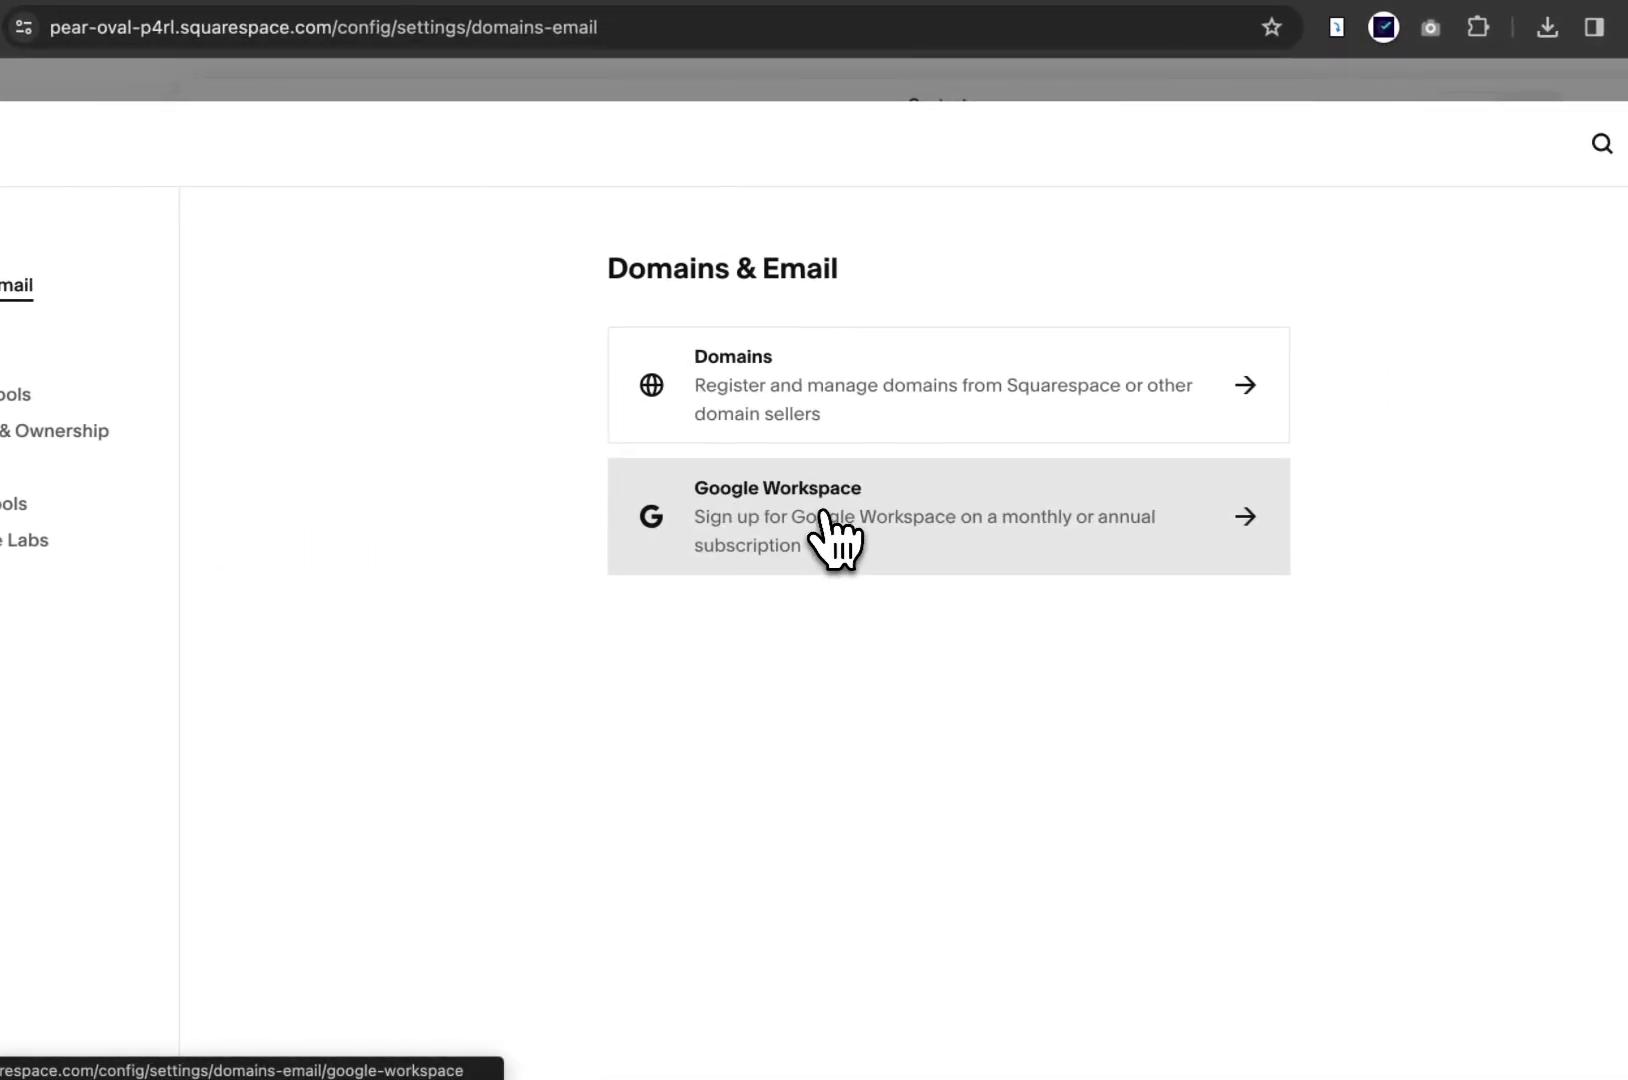
left_click(822, 540)
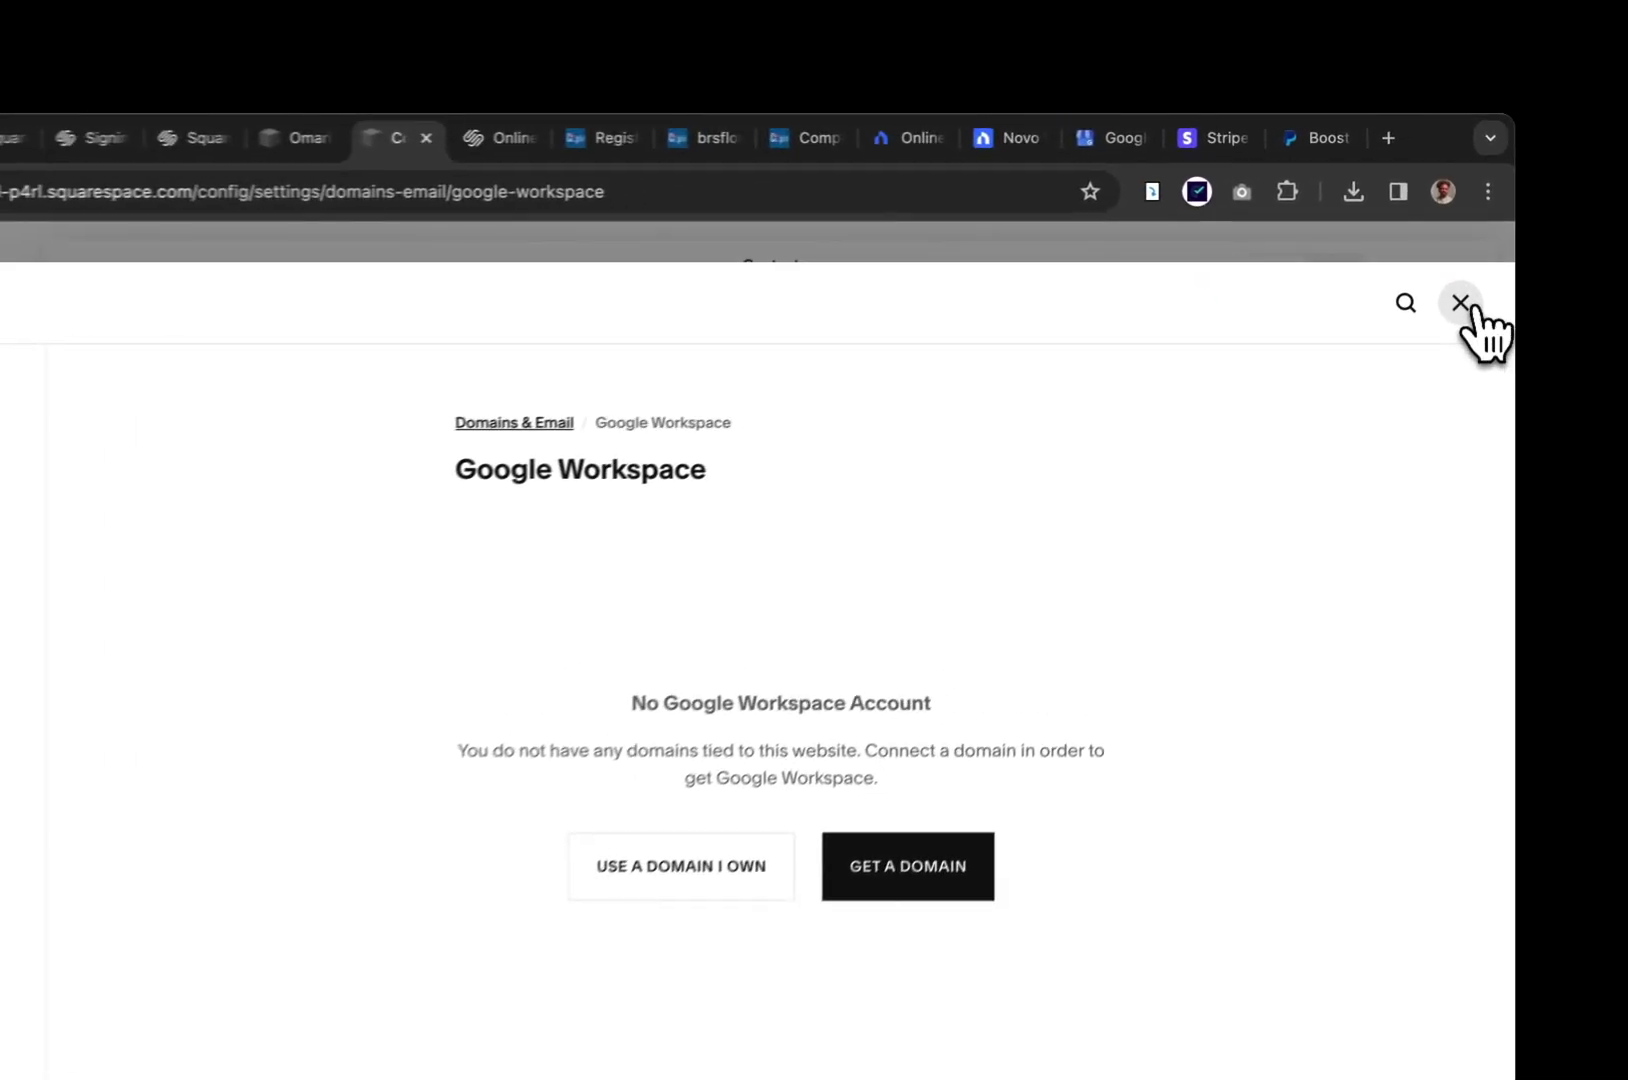
left_click(1472, 262)
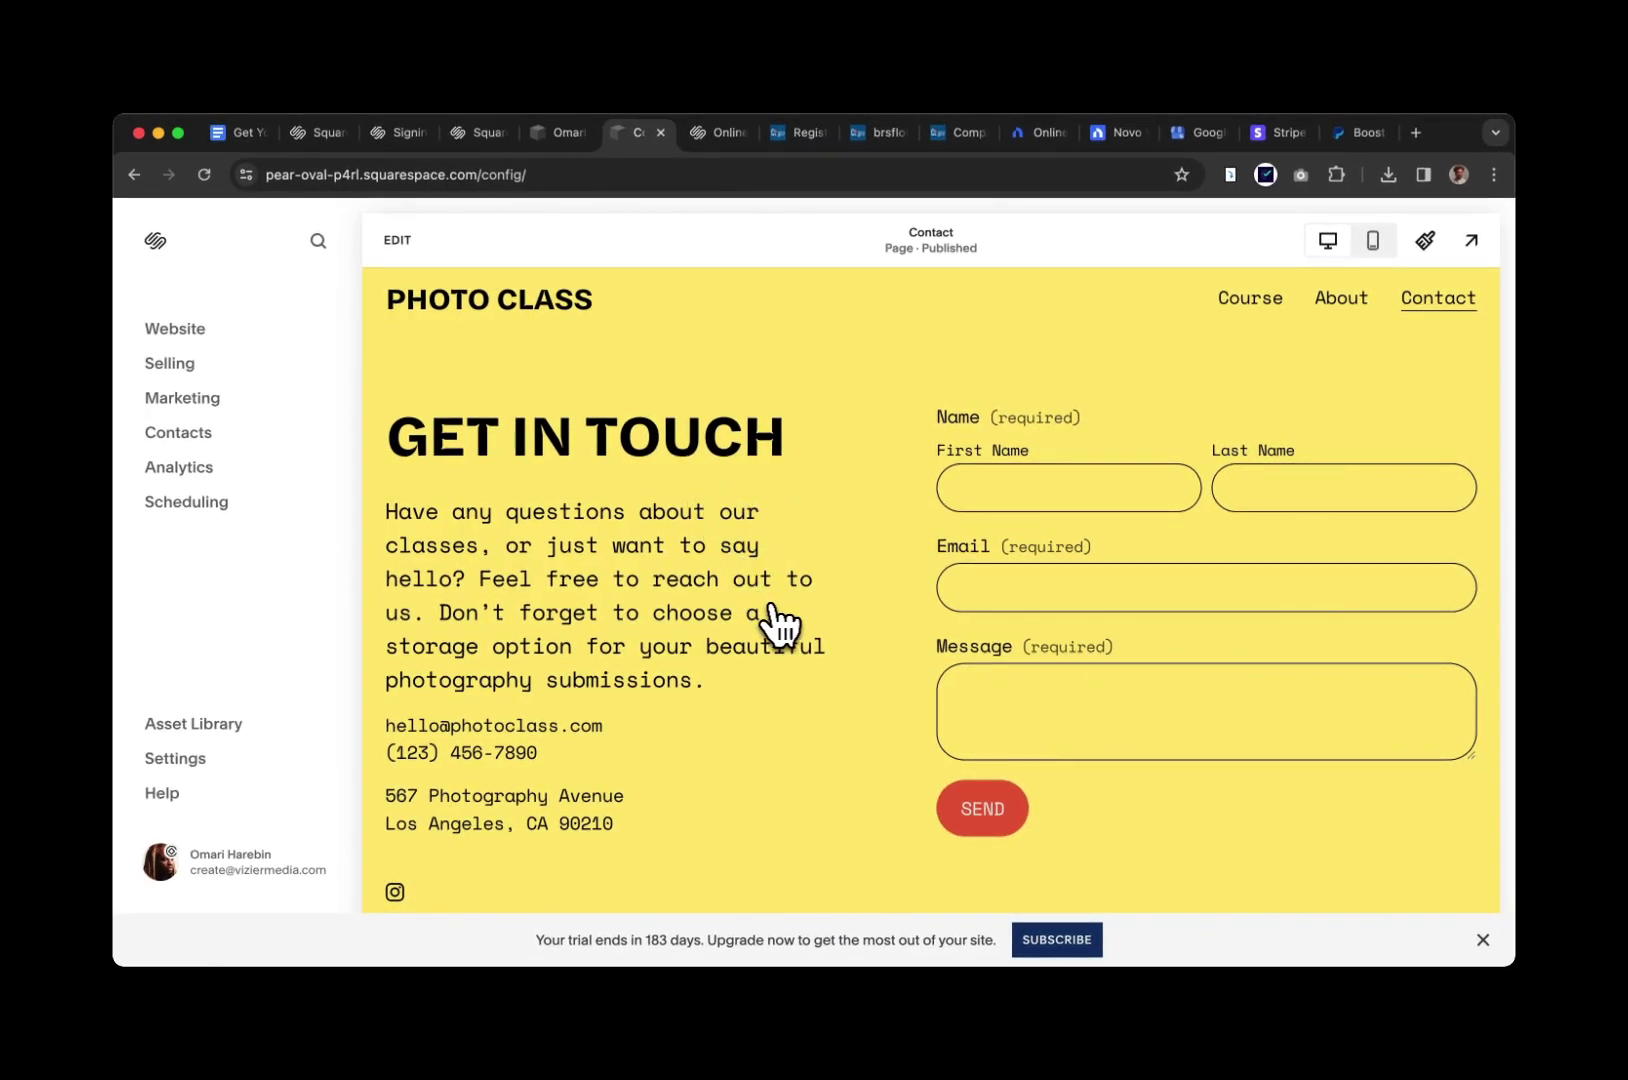
scroll(700, 632, "down", 3)
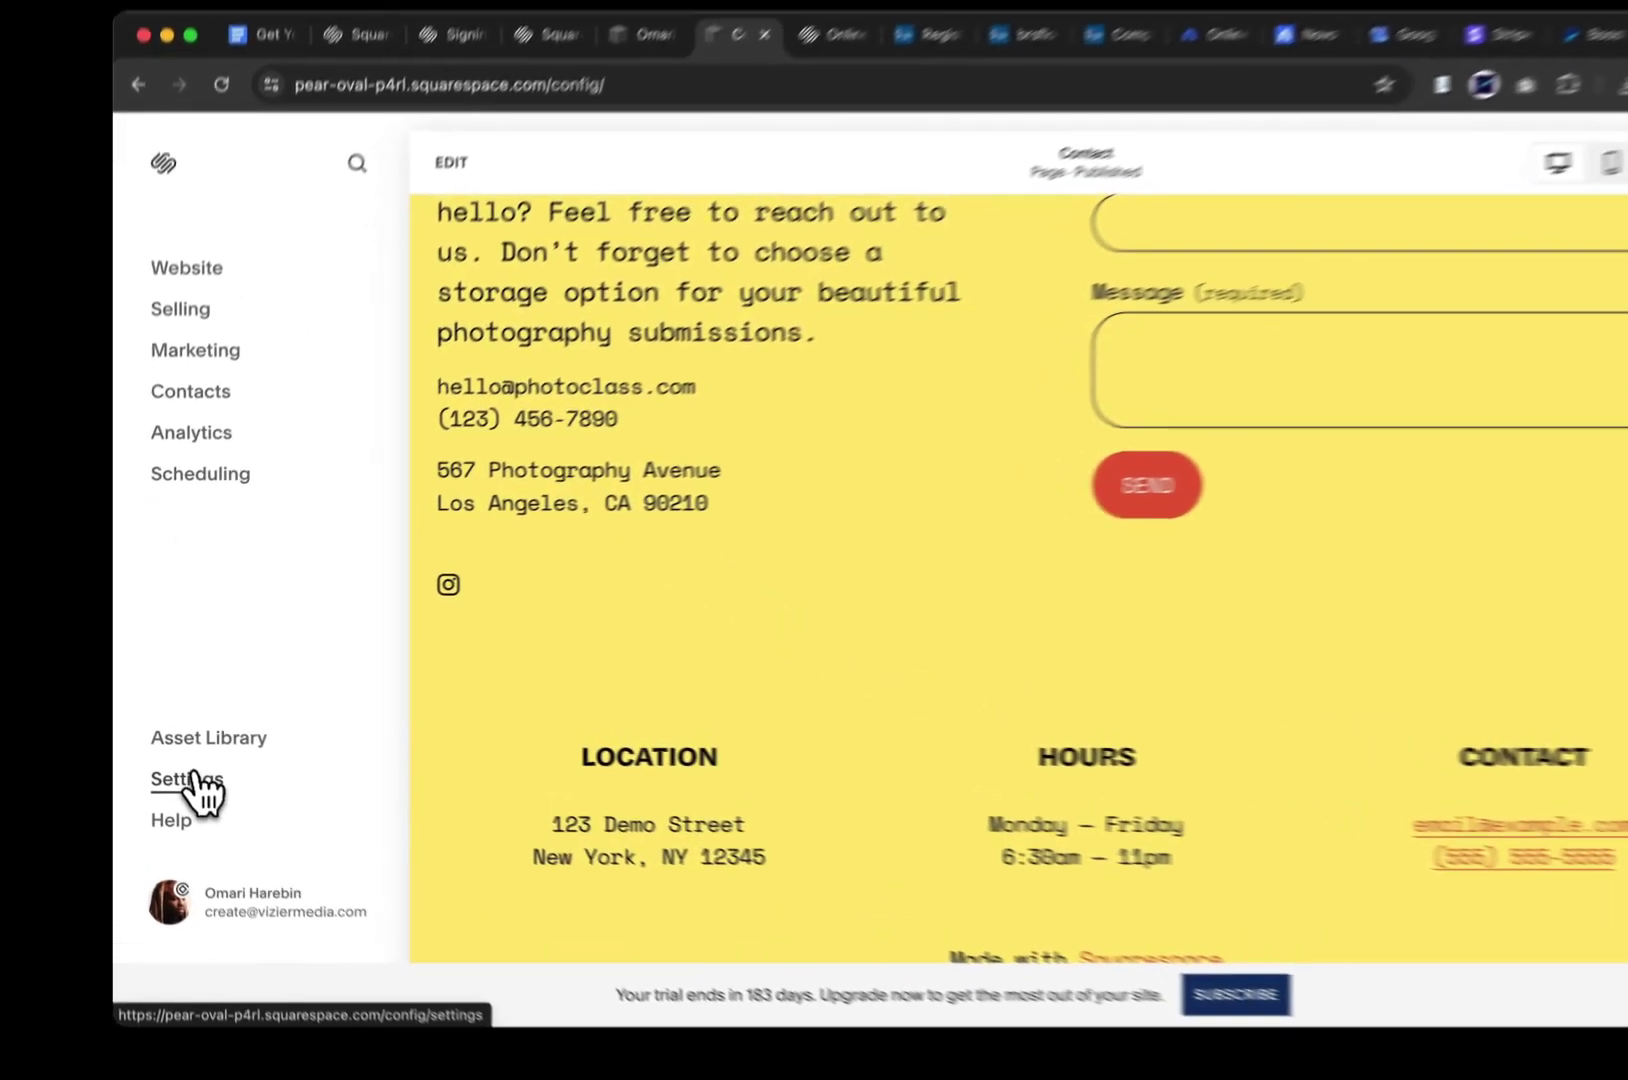
left_click(181, 760)
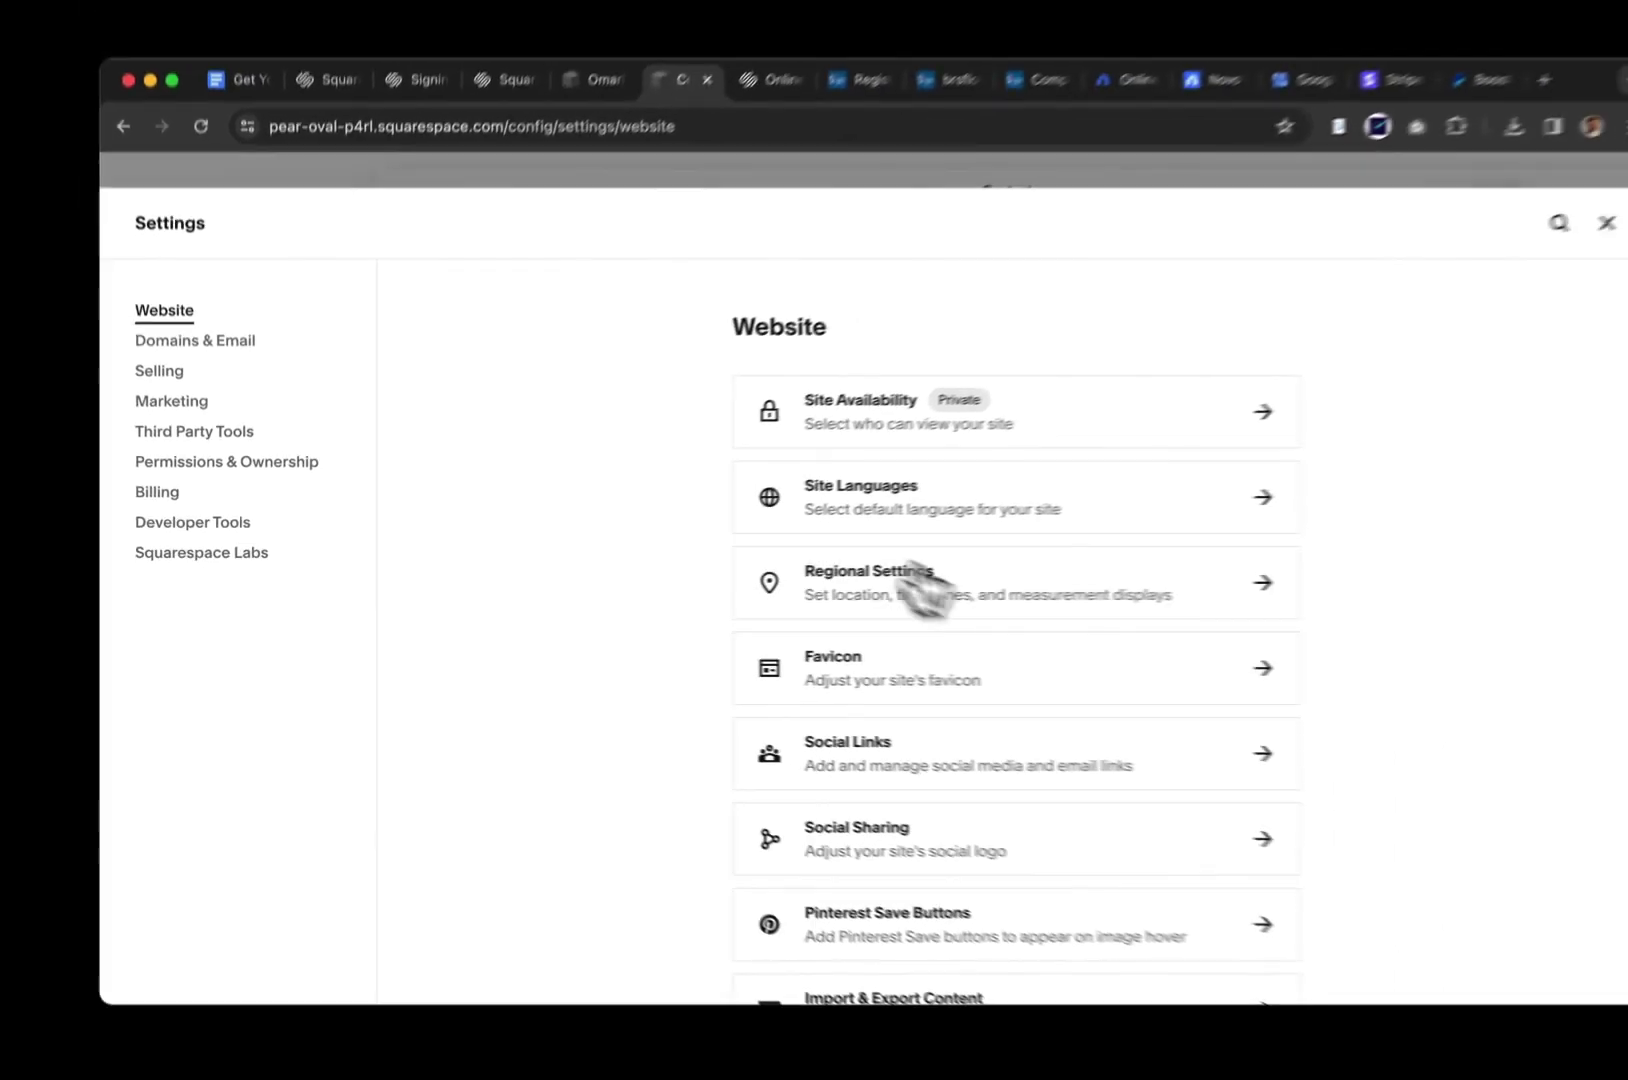
scroll(1278, 645, "down", 5)
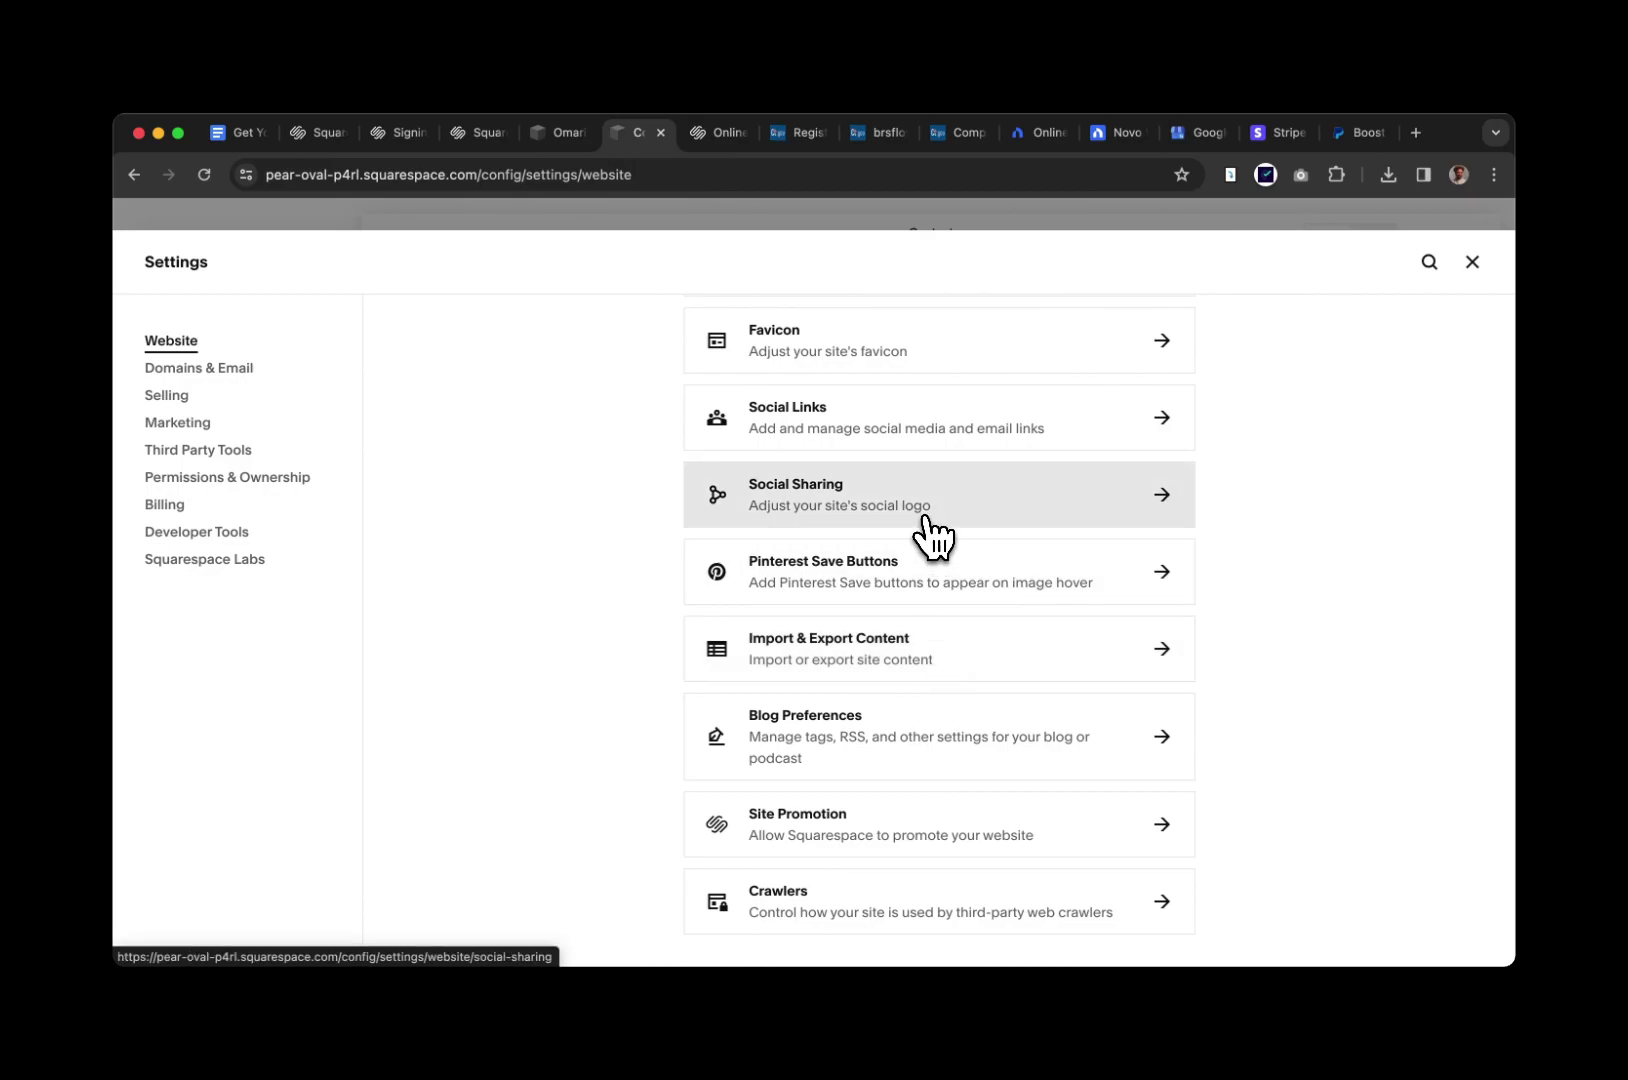
scroll(931, 490, "up", 3)
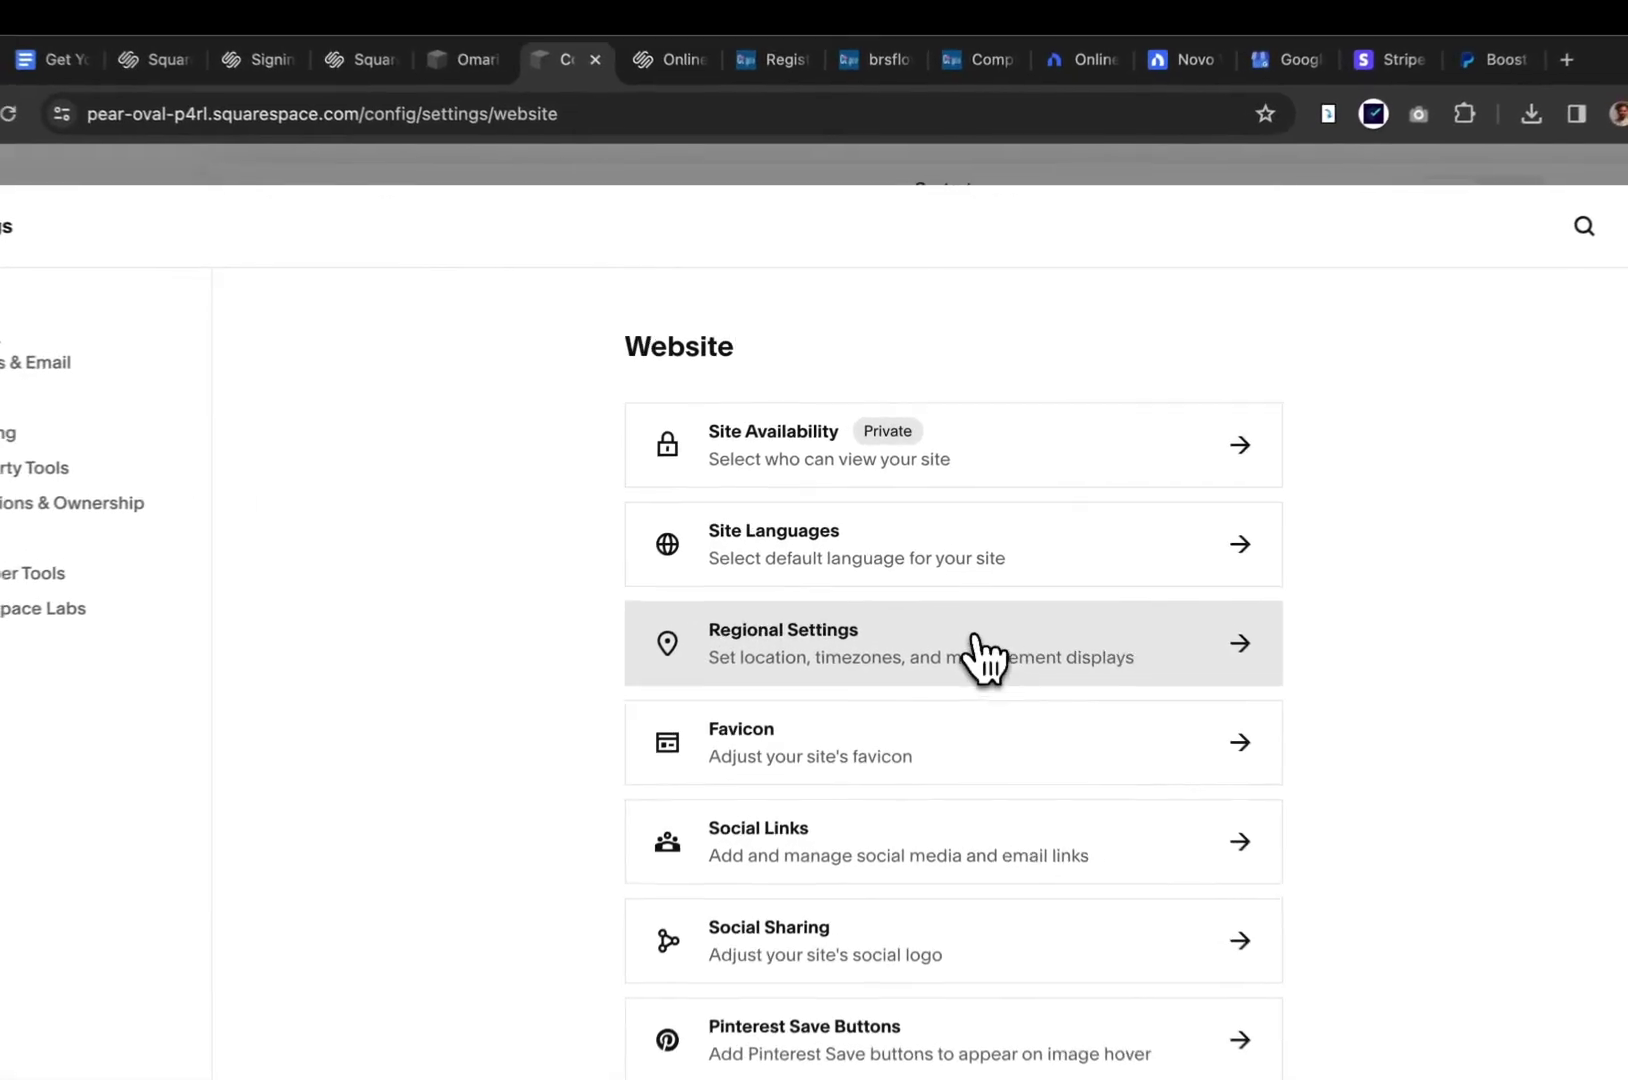
left_click(965, 585)
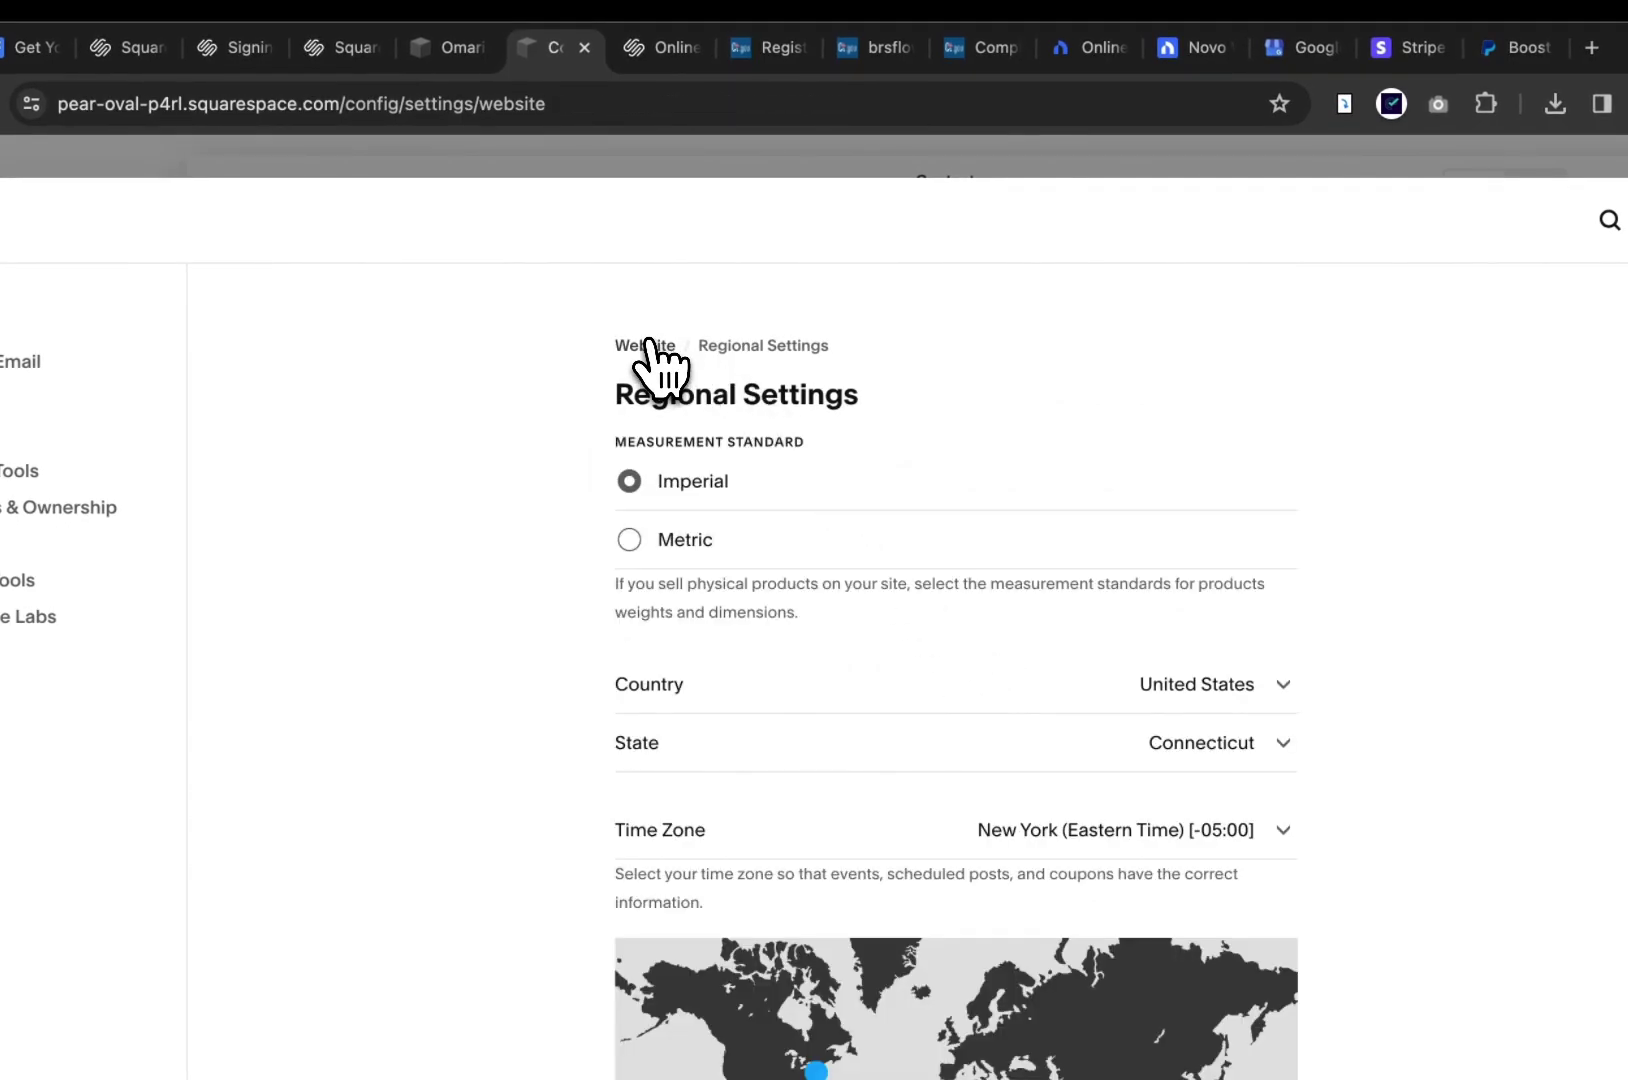
left_click(648, 345)
scroll(1030, 610, "down", 5)
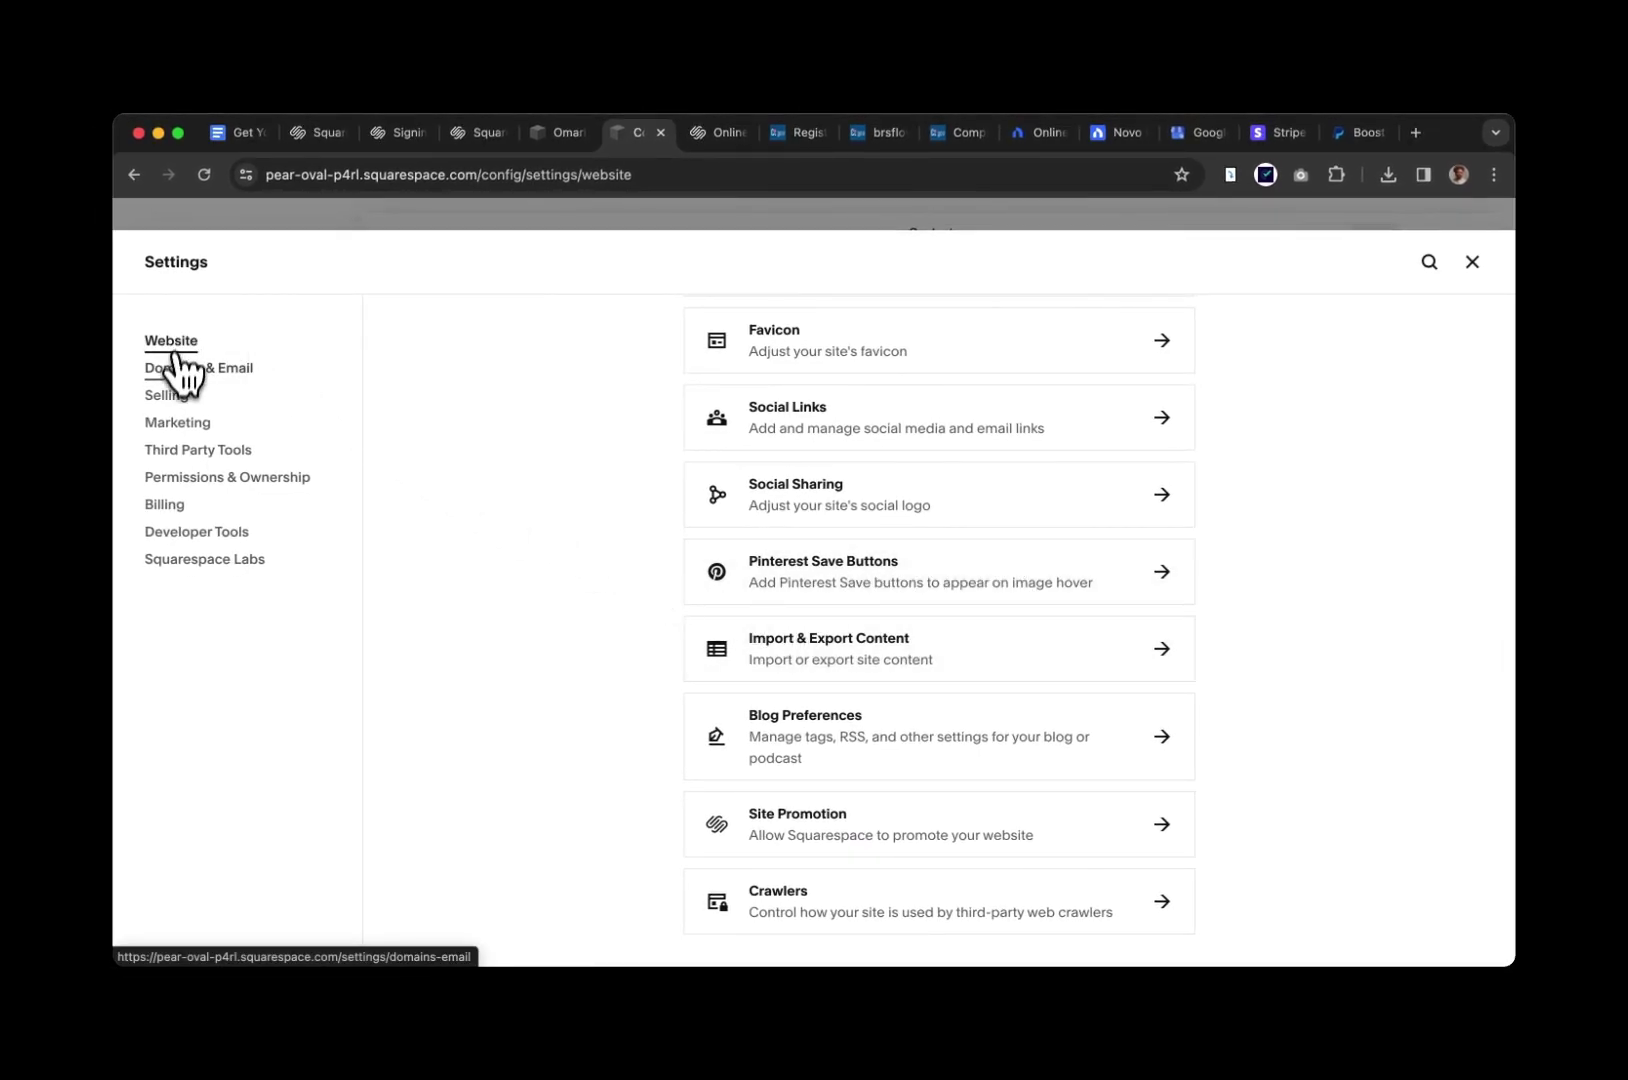
left_click(180, 422)
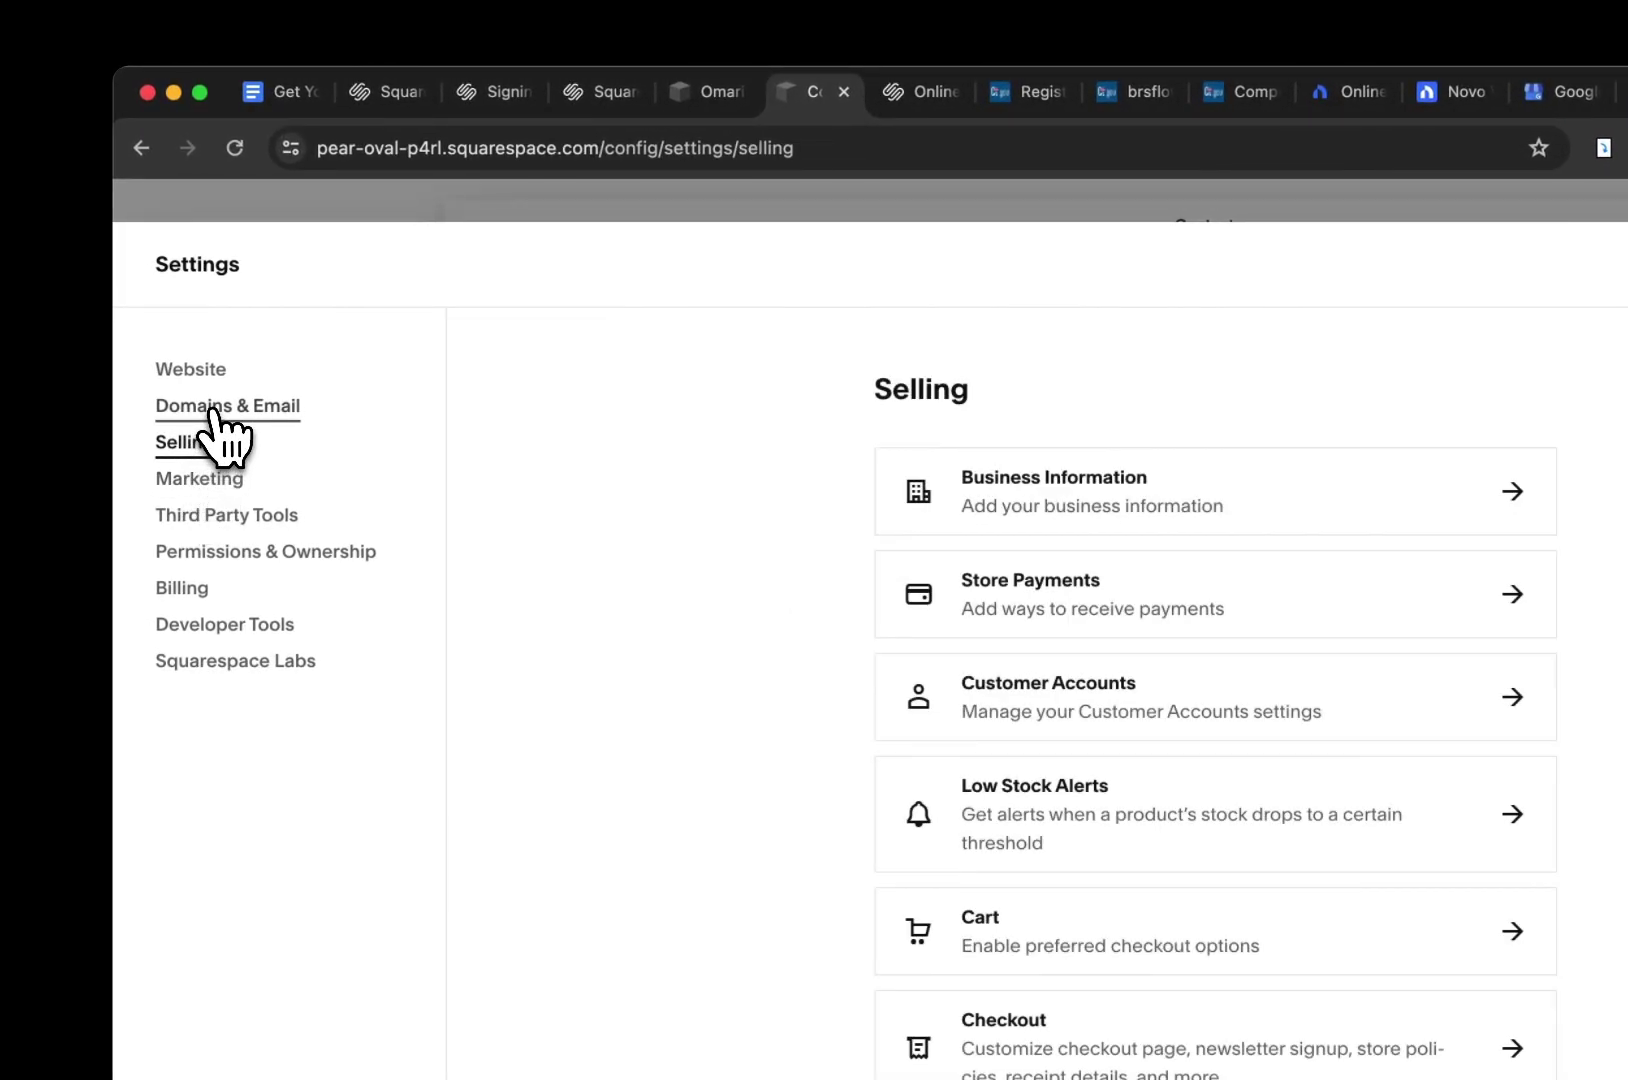
left_click_drag(215, 420, 207, 470)
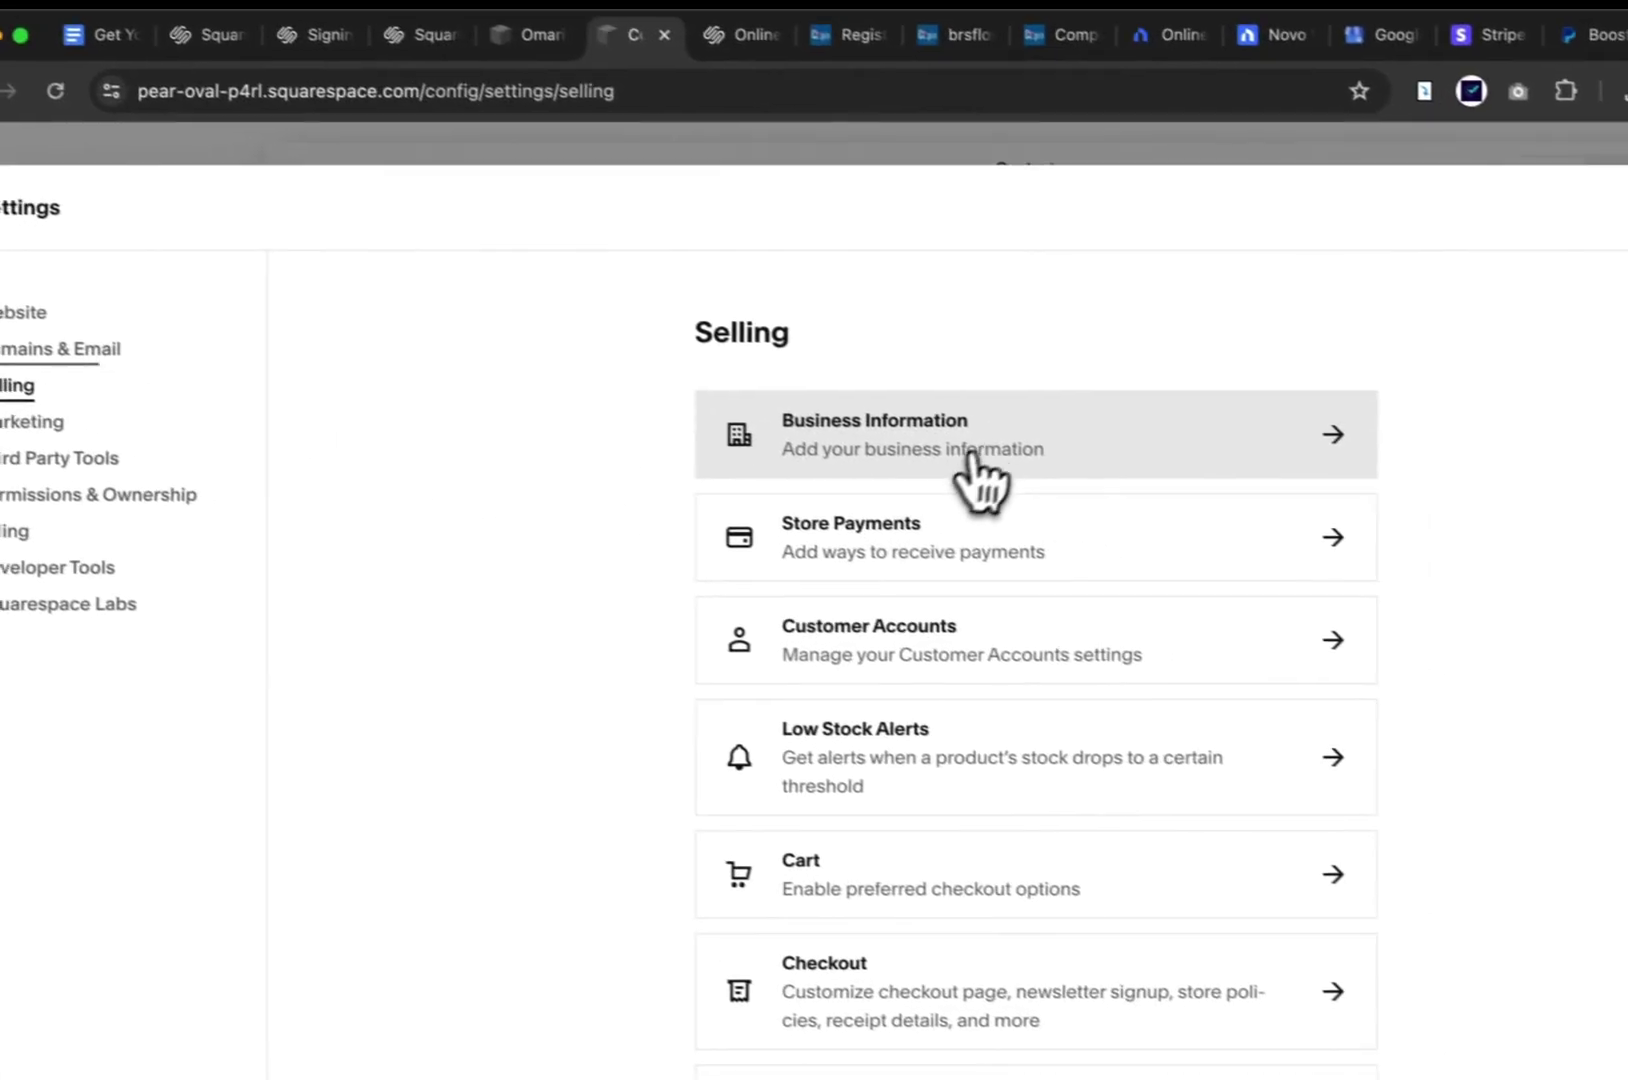
left_click(970, 455)
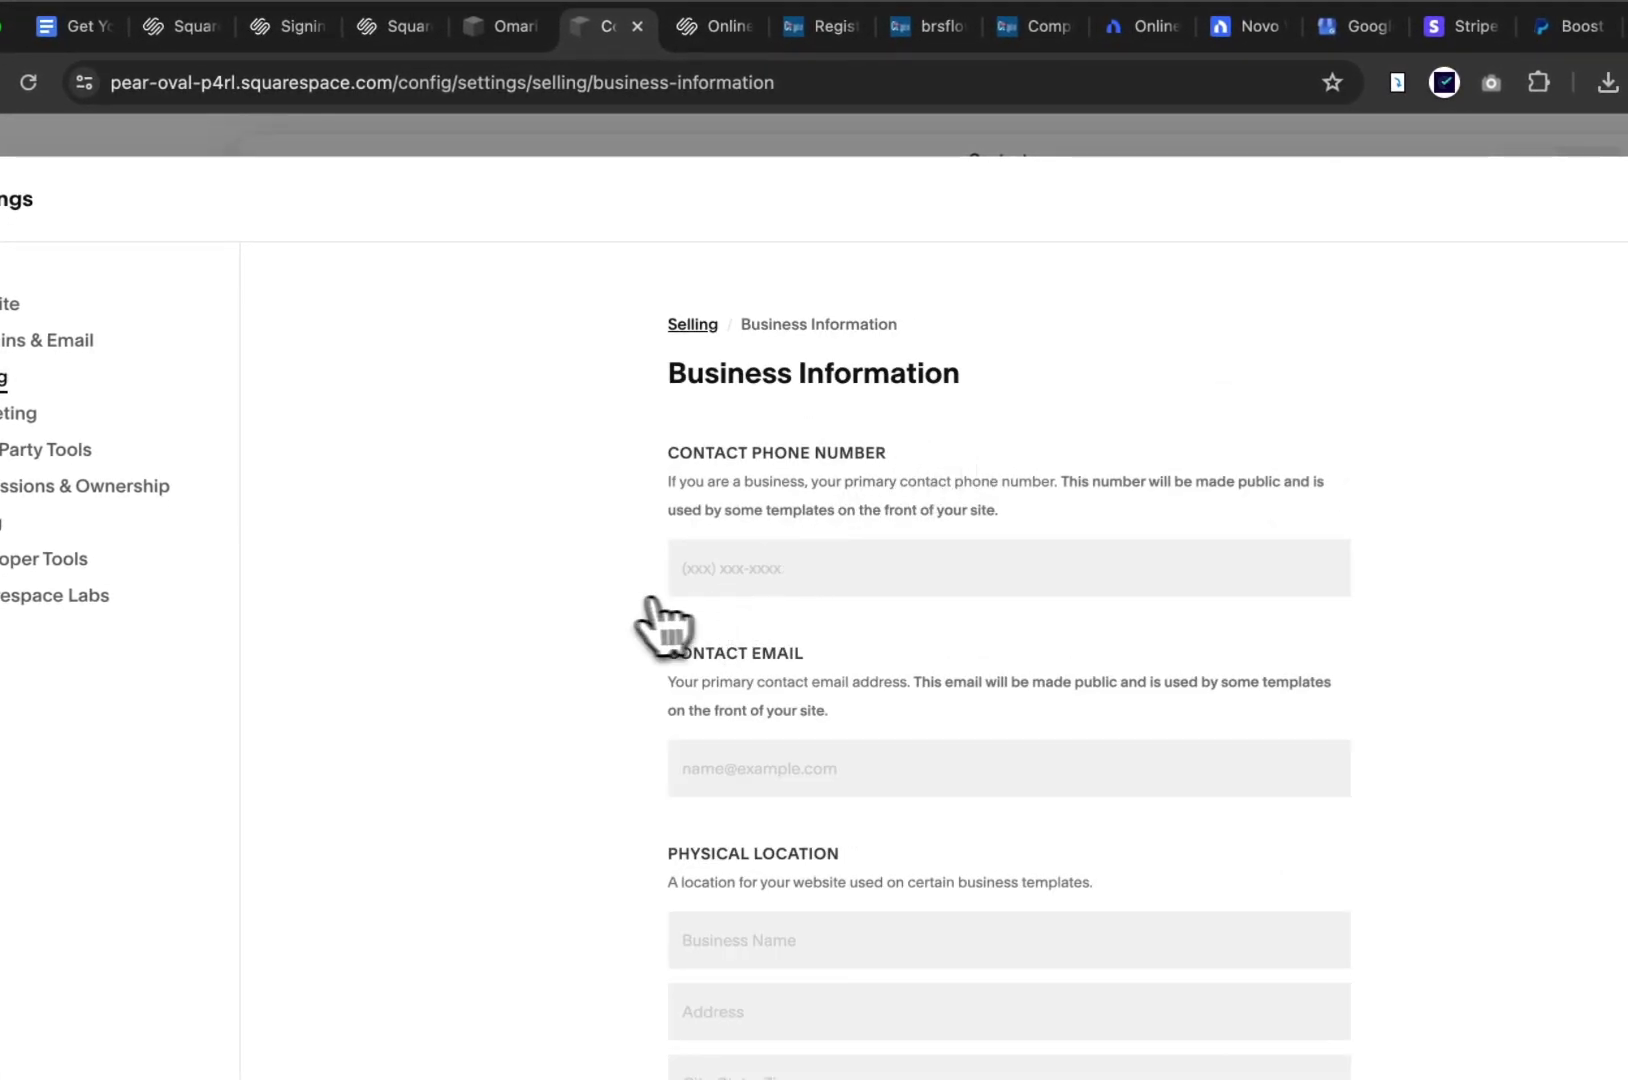
scroll(650, 600, "down", 2)
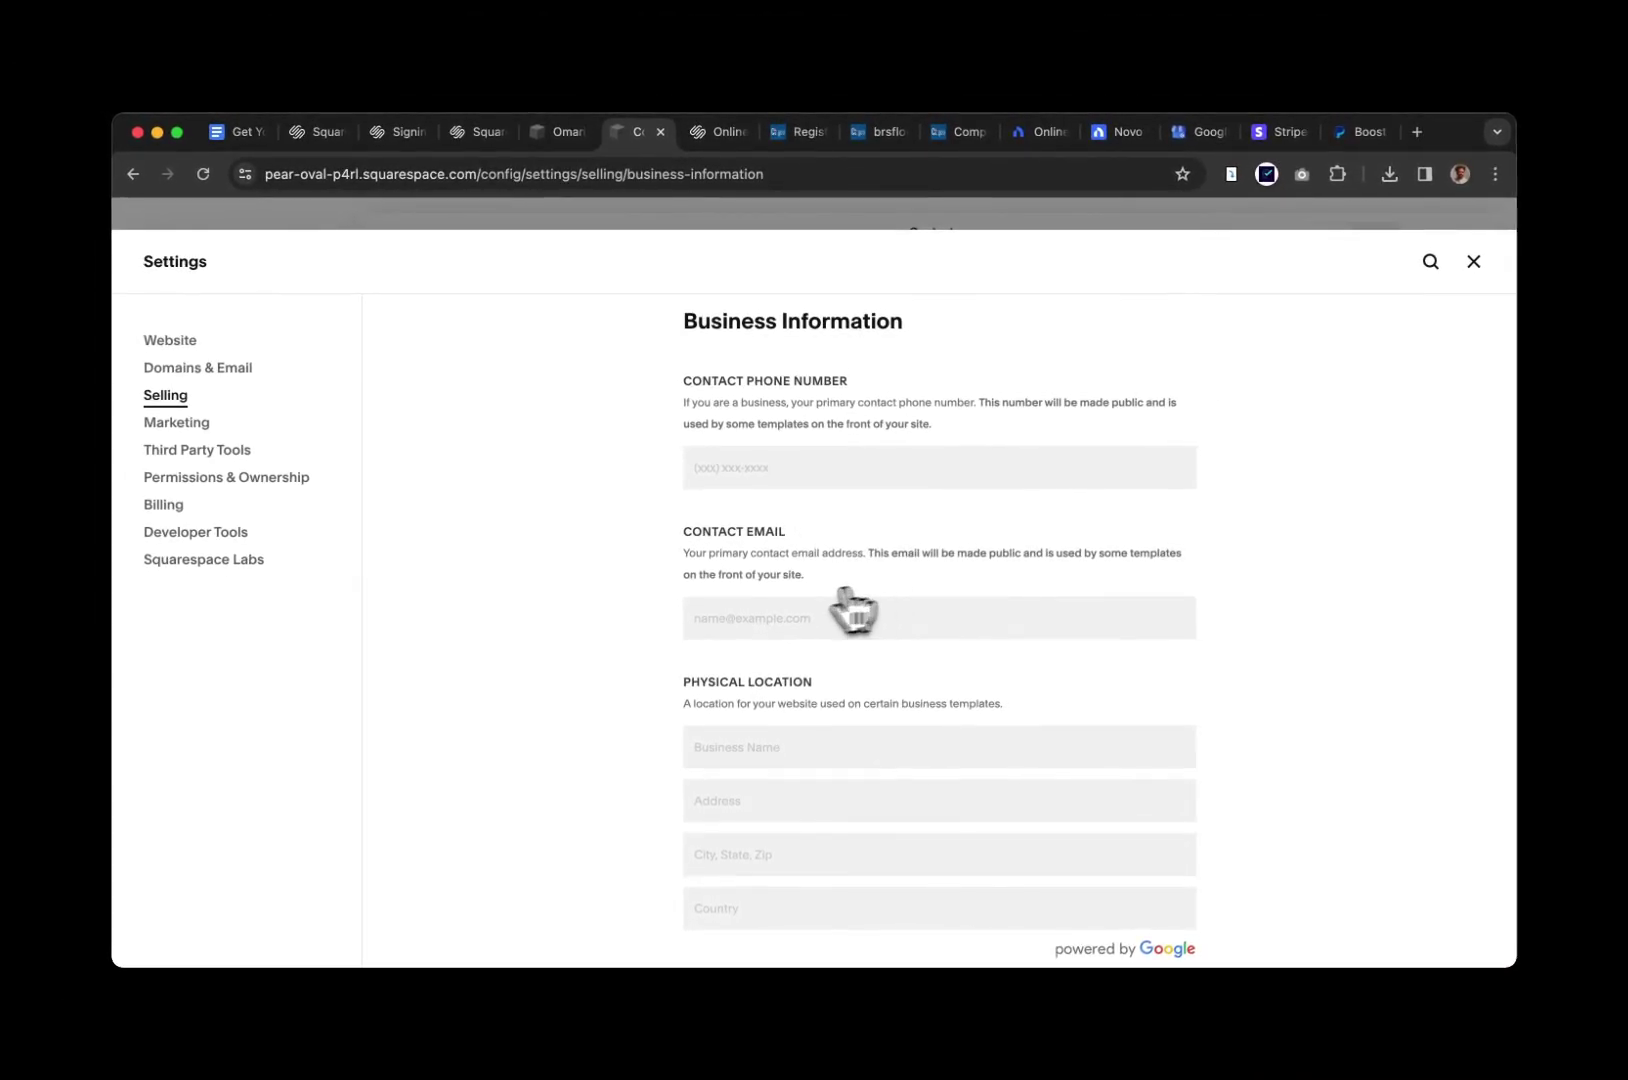
scroll(800, 610, "down", 2)
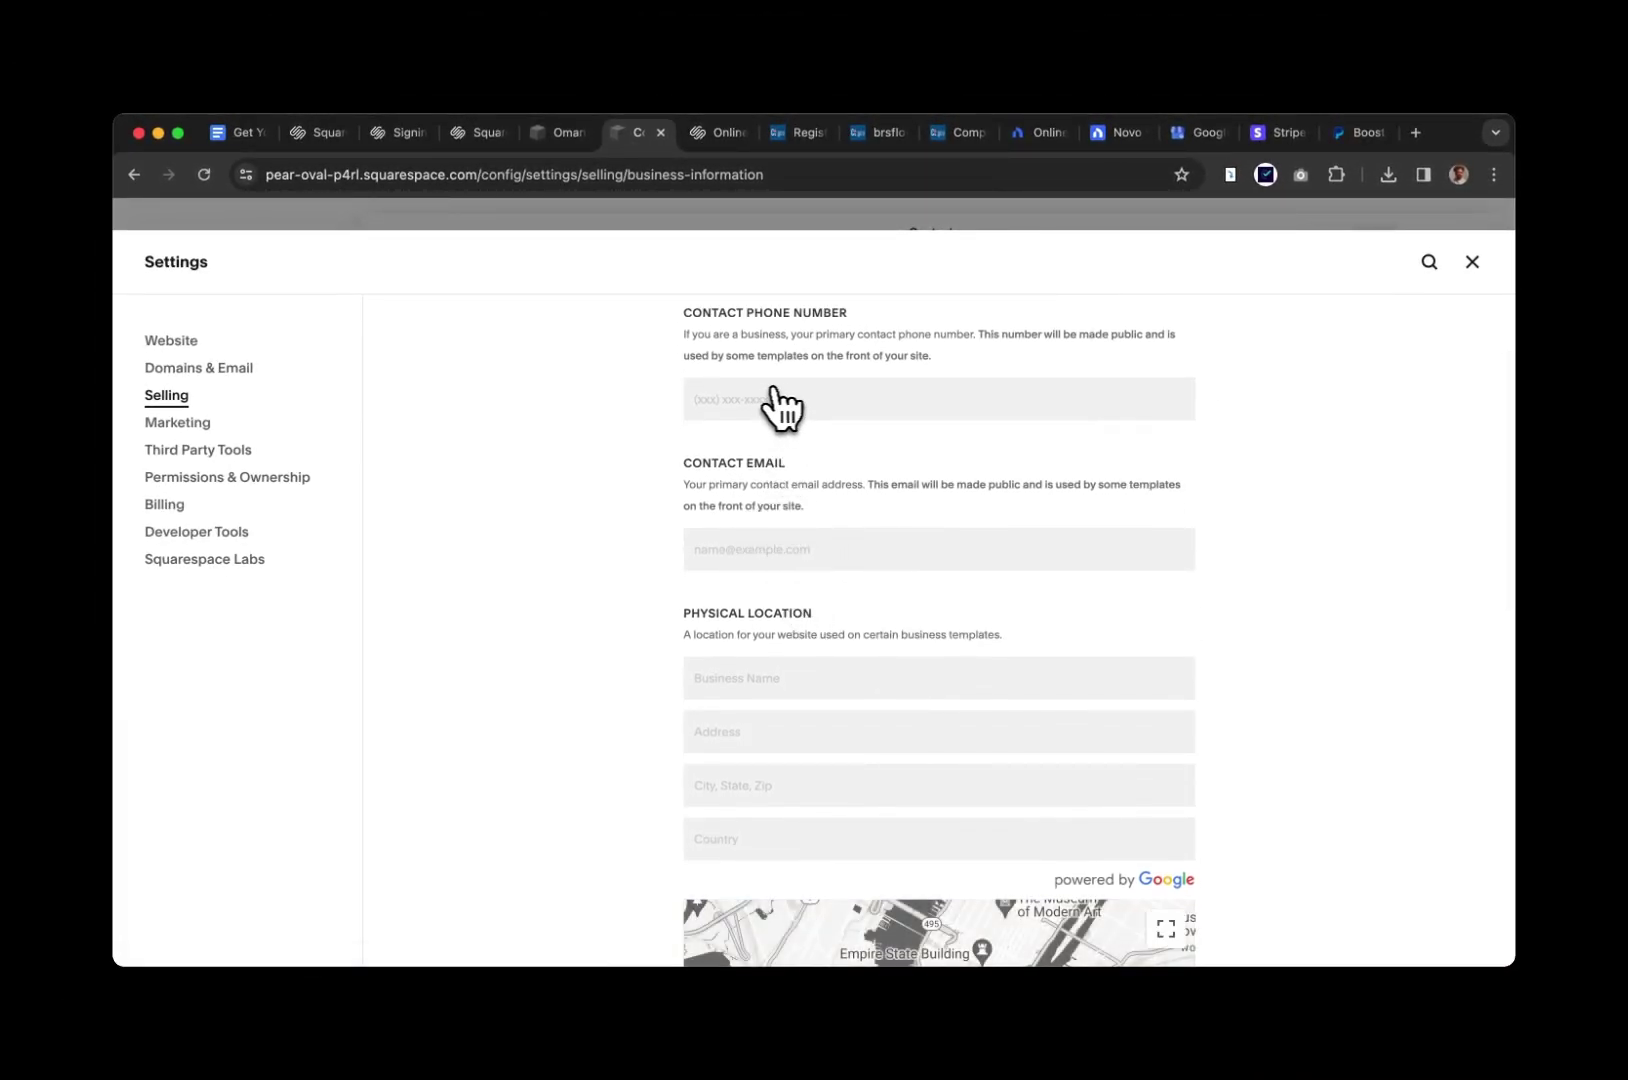
scroll(845, 530, "down", 4)
scroll(839, 712, "down", 8)
scroll(780, 735, "down", 4)
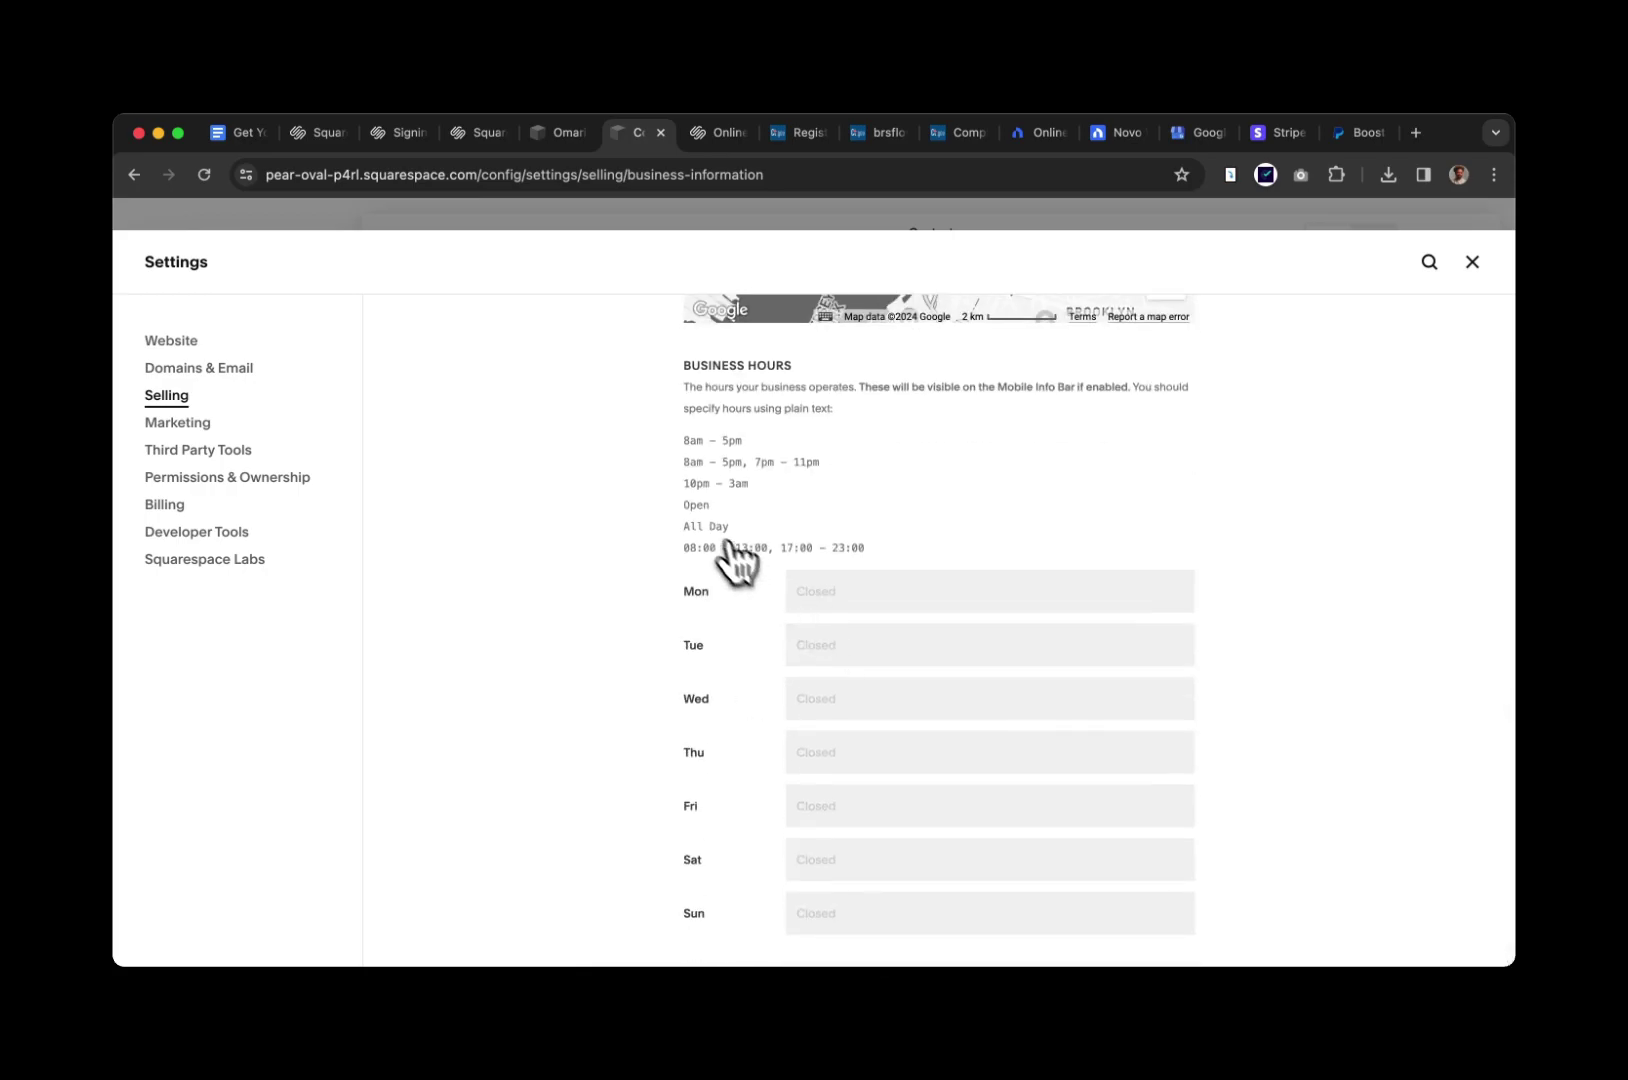
left_click(1498, 265)
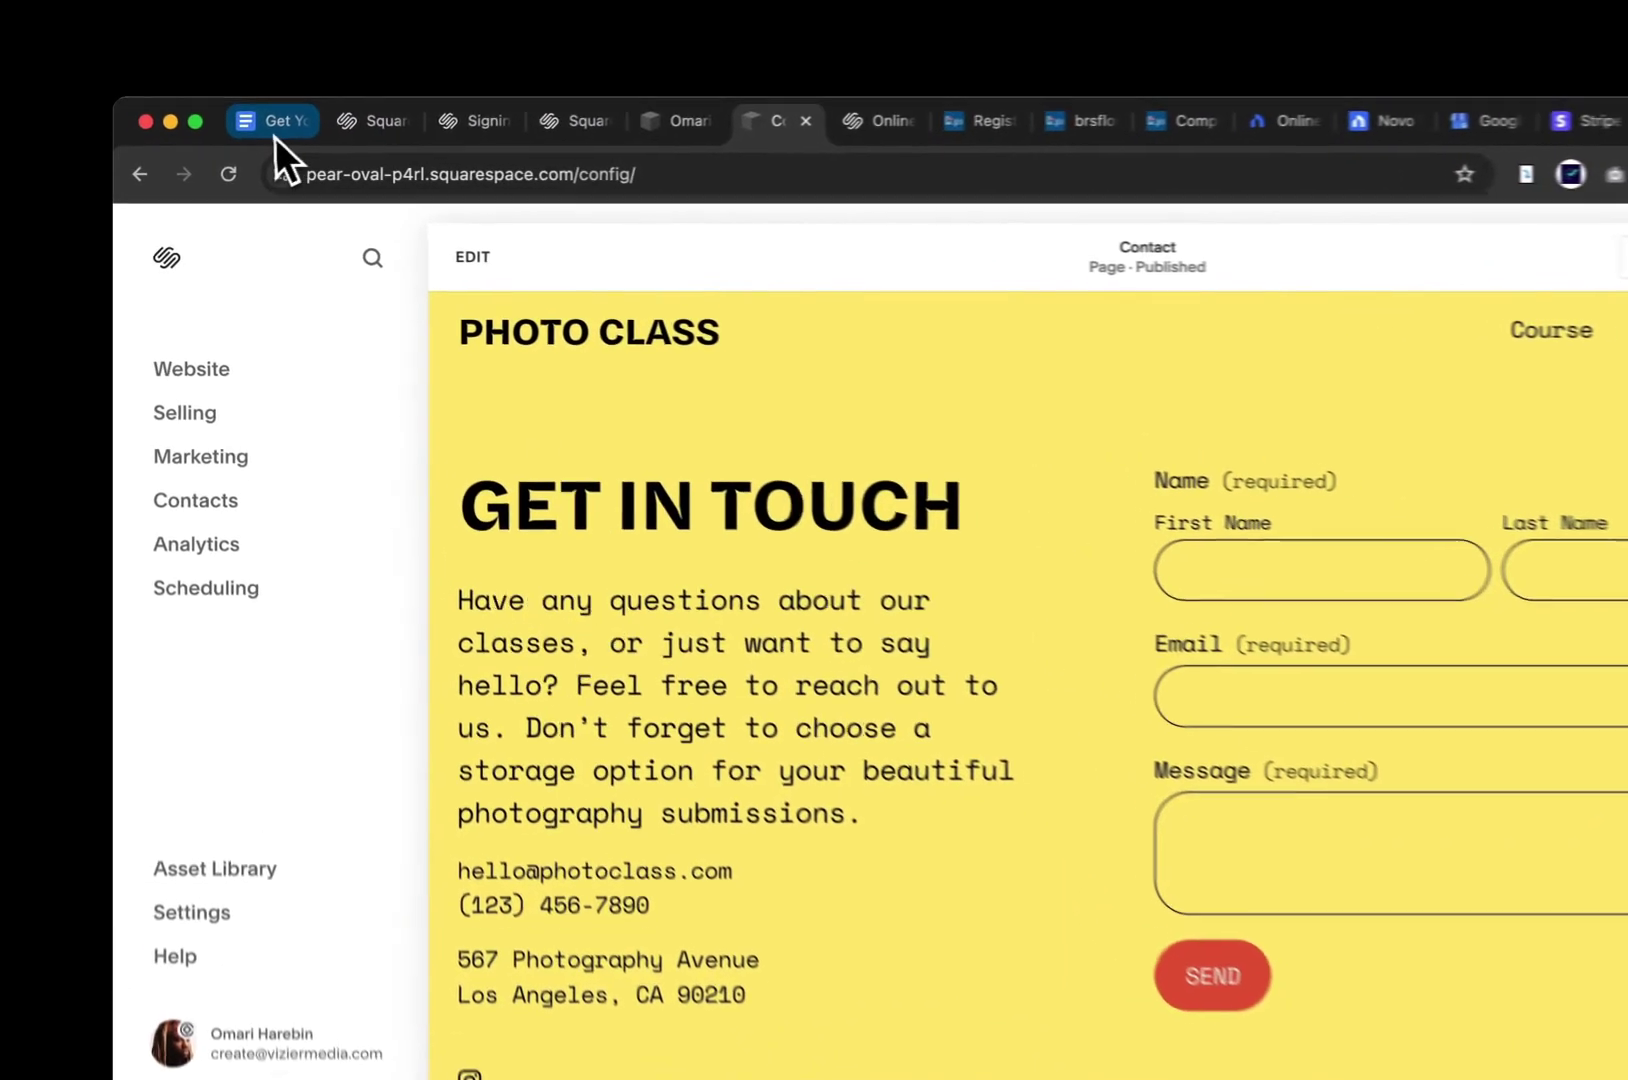
left_click(240, 132)
scroll(568, 675, "down", 5)
scroll(608, 779, "down", 3)
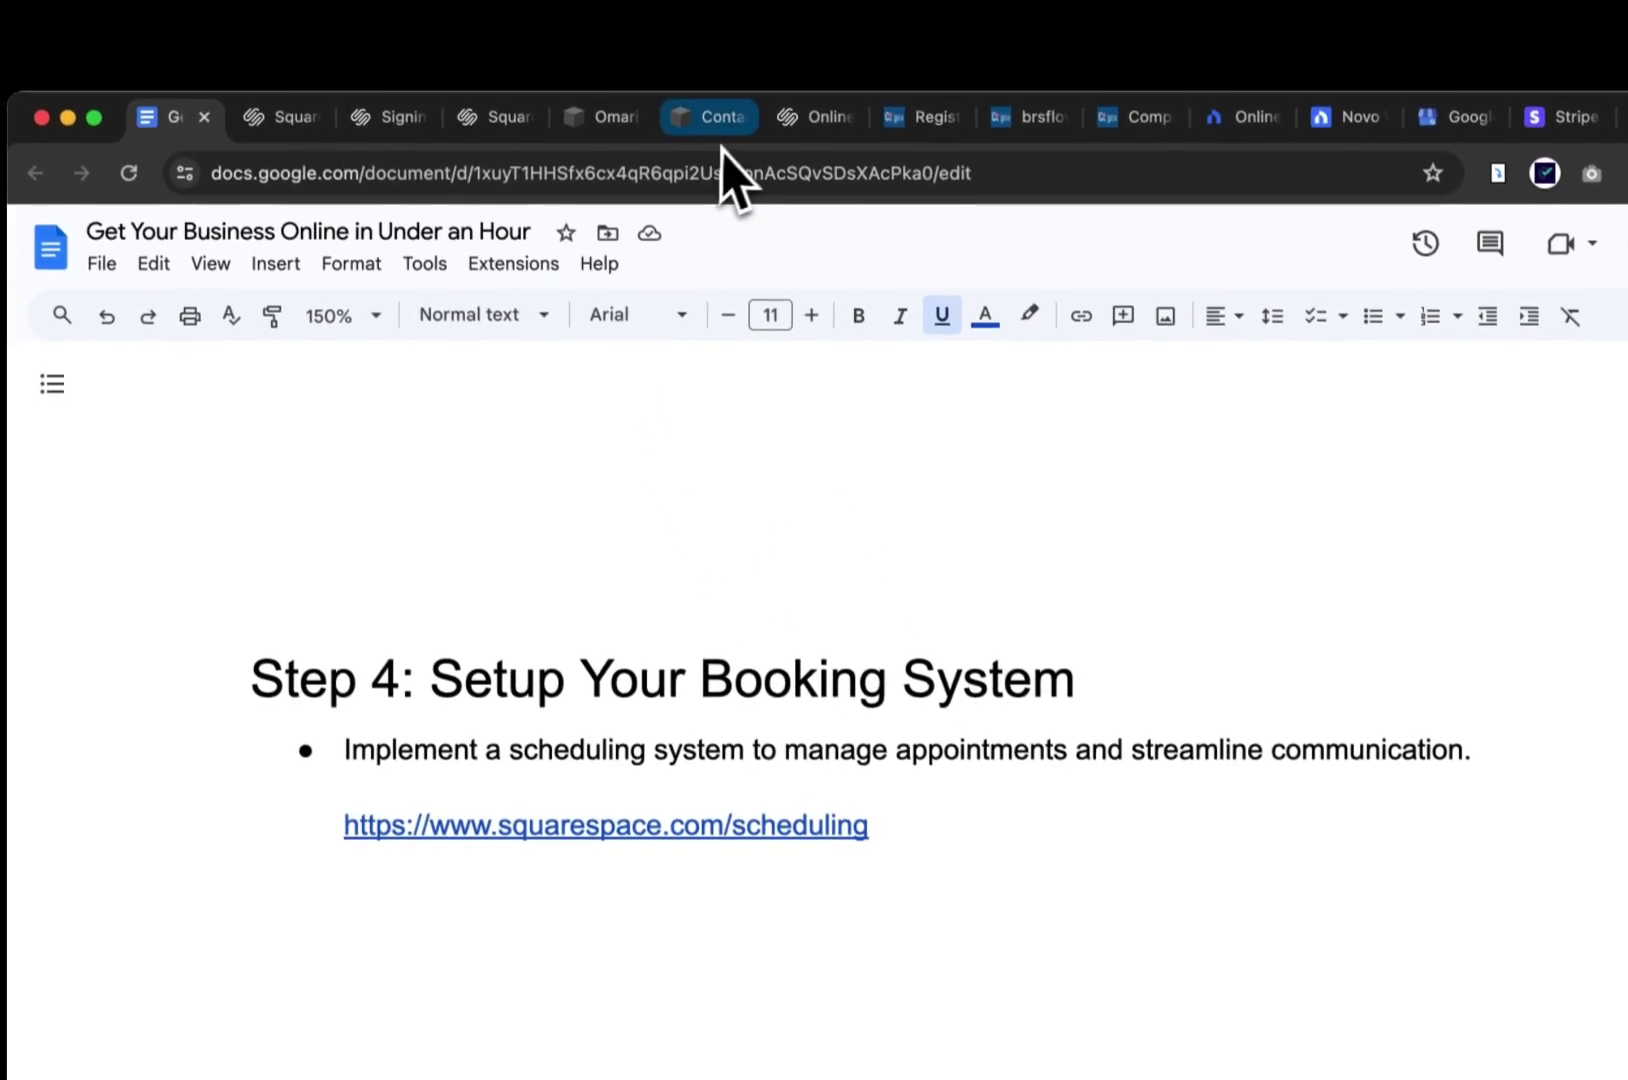
left_click(700, 72)
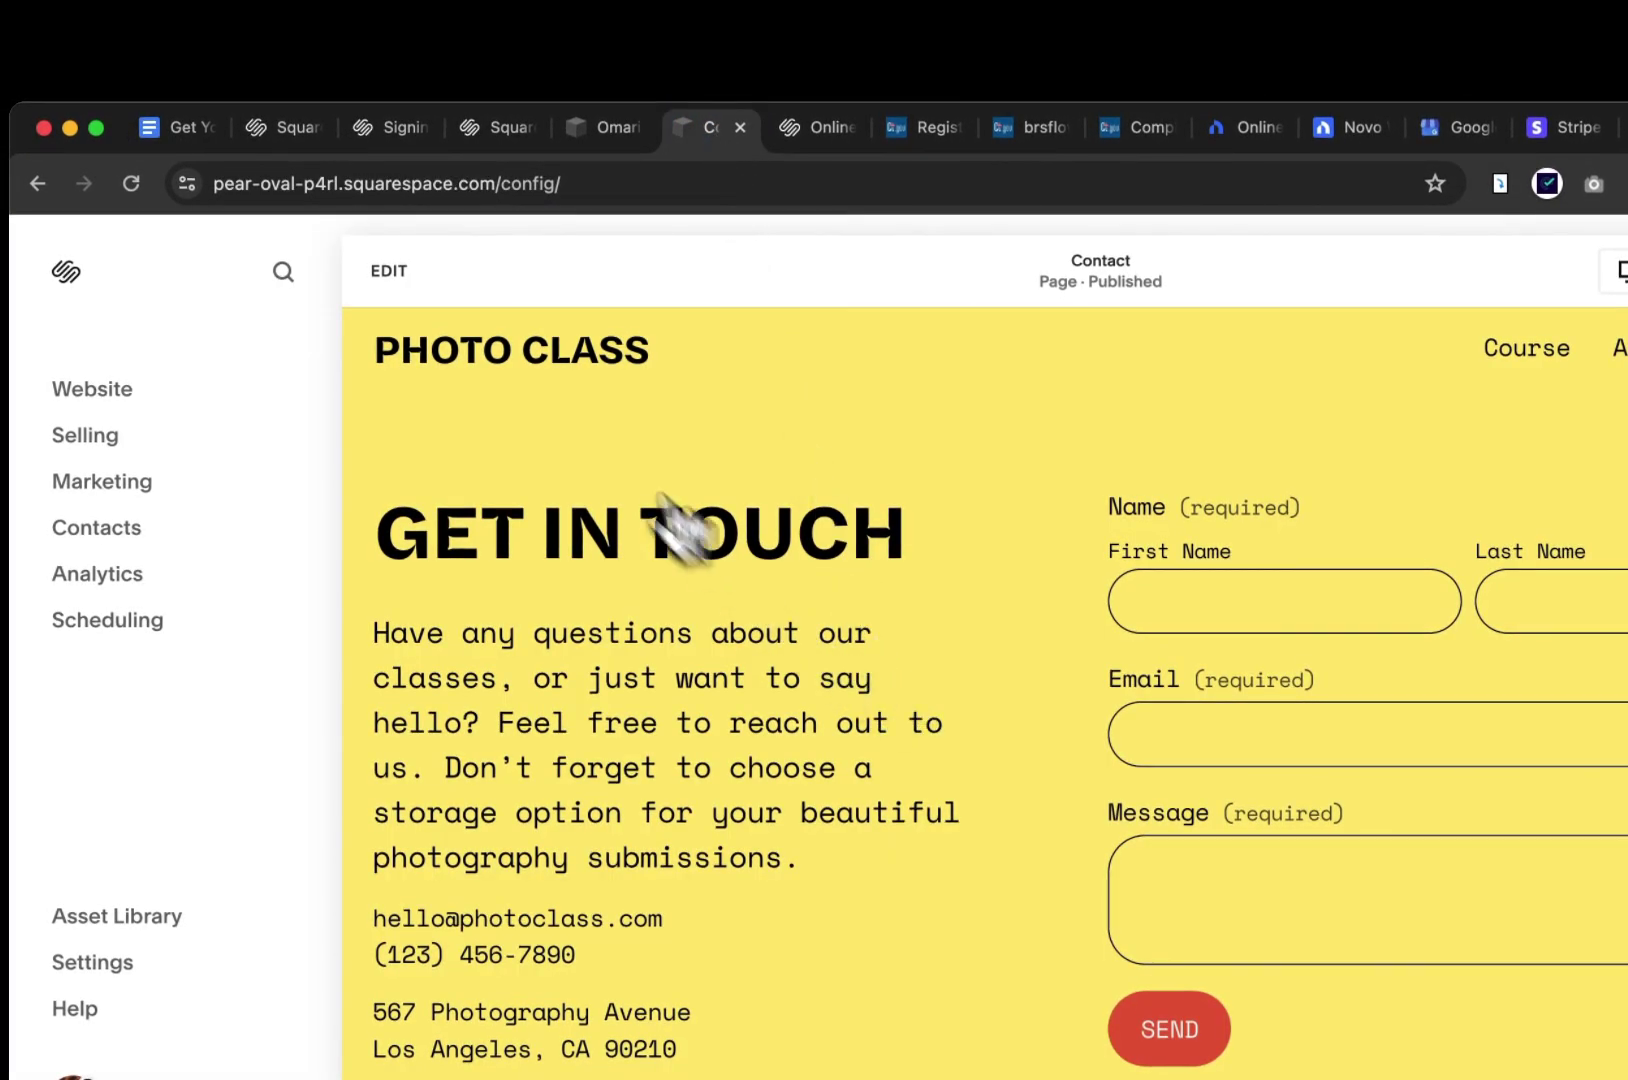
Open the Home page in edit mode and bring up the Choose Appointment scheduling block's Content panel
left_click(480, 378)
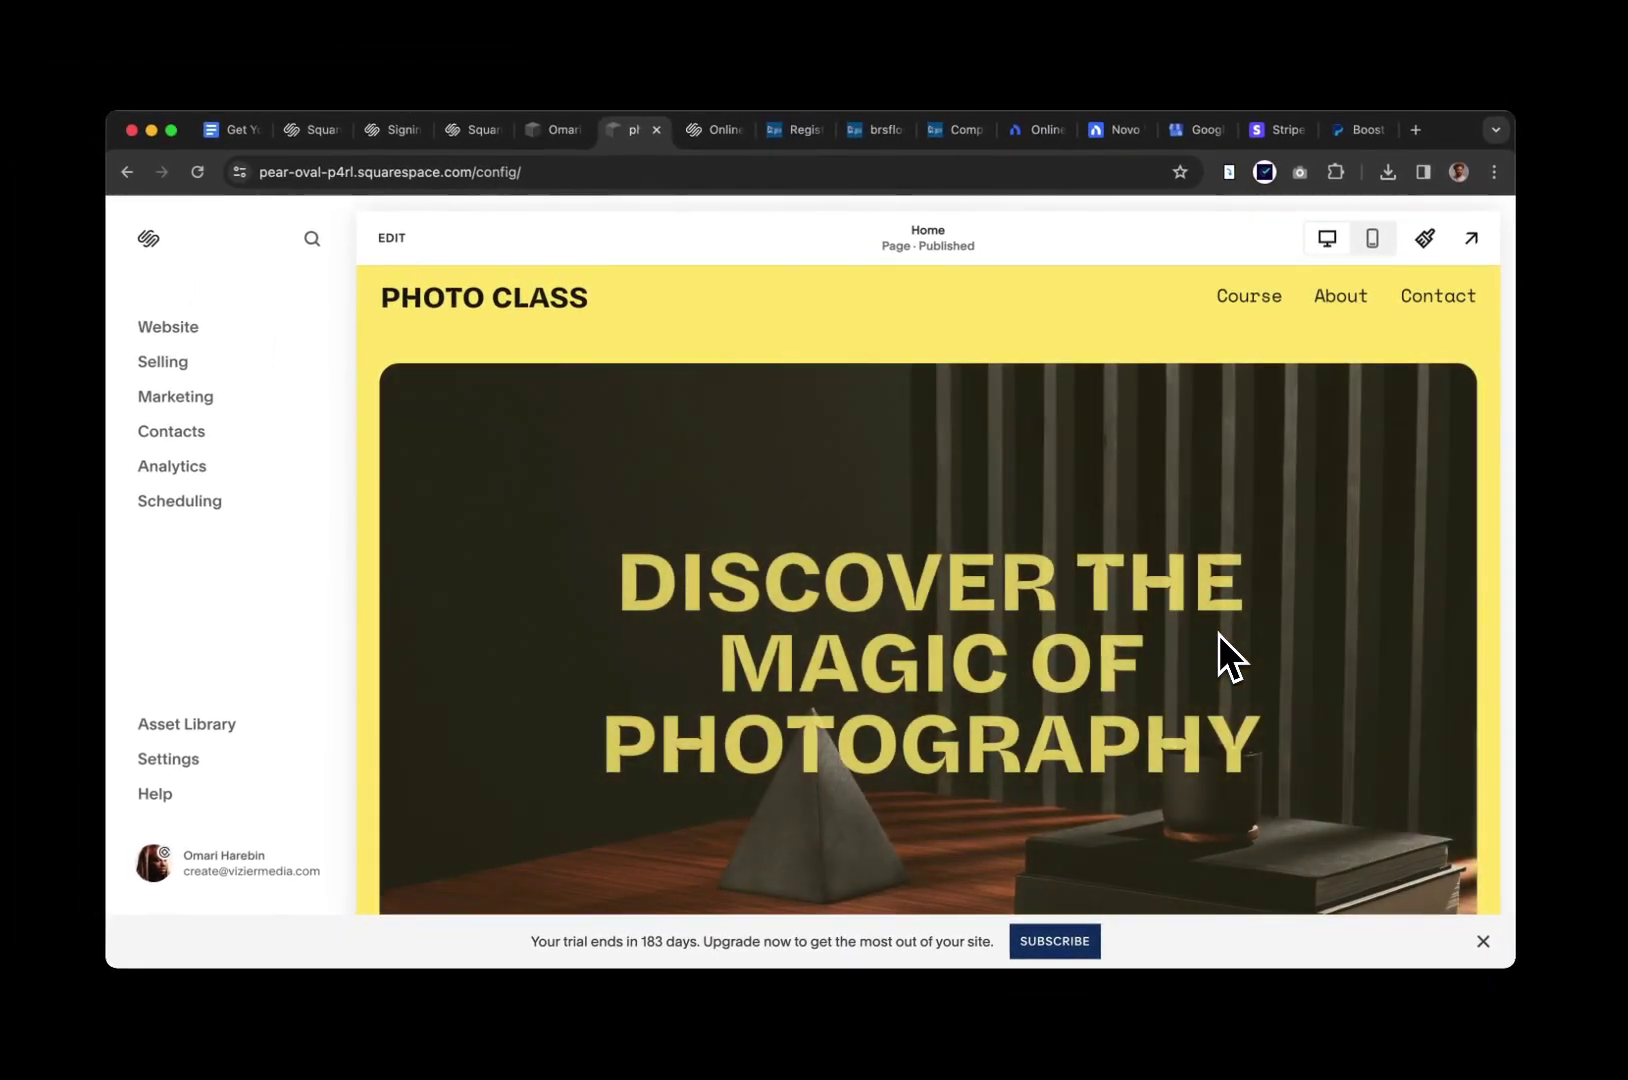
scroll(1220, 637, "down", 5)
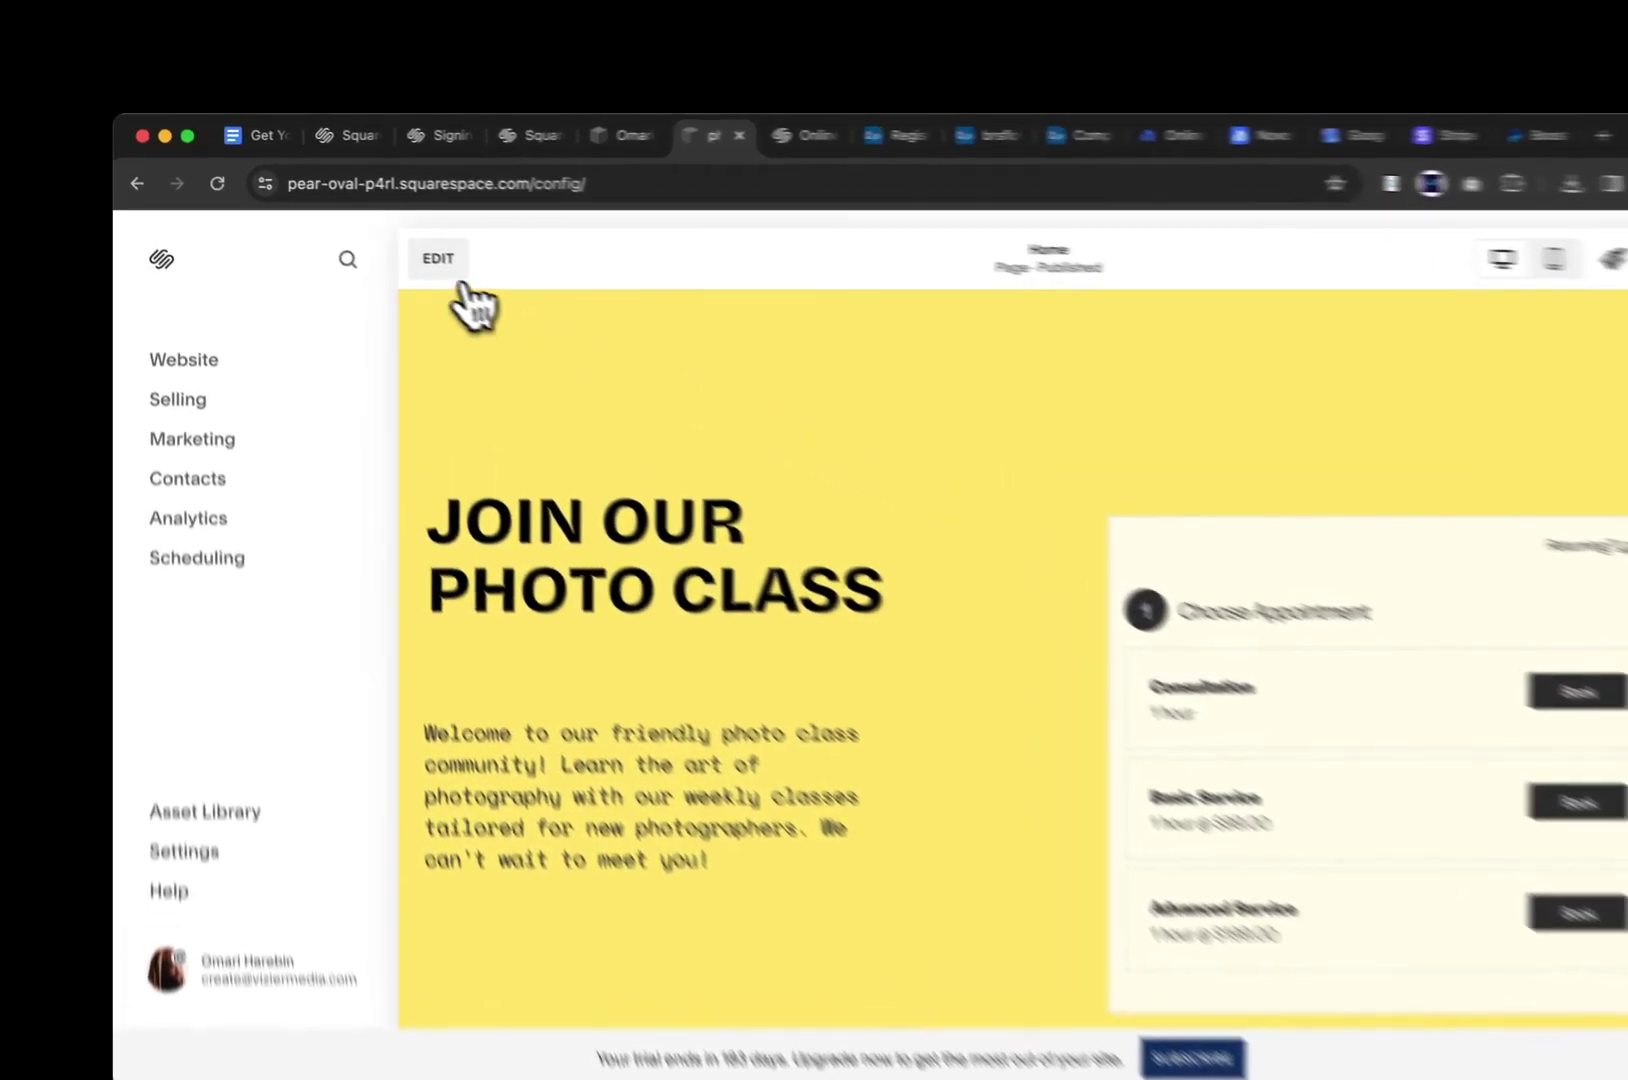
left_click(397, 240)
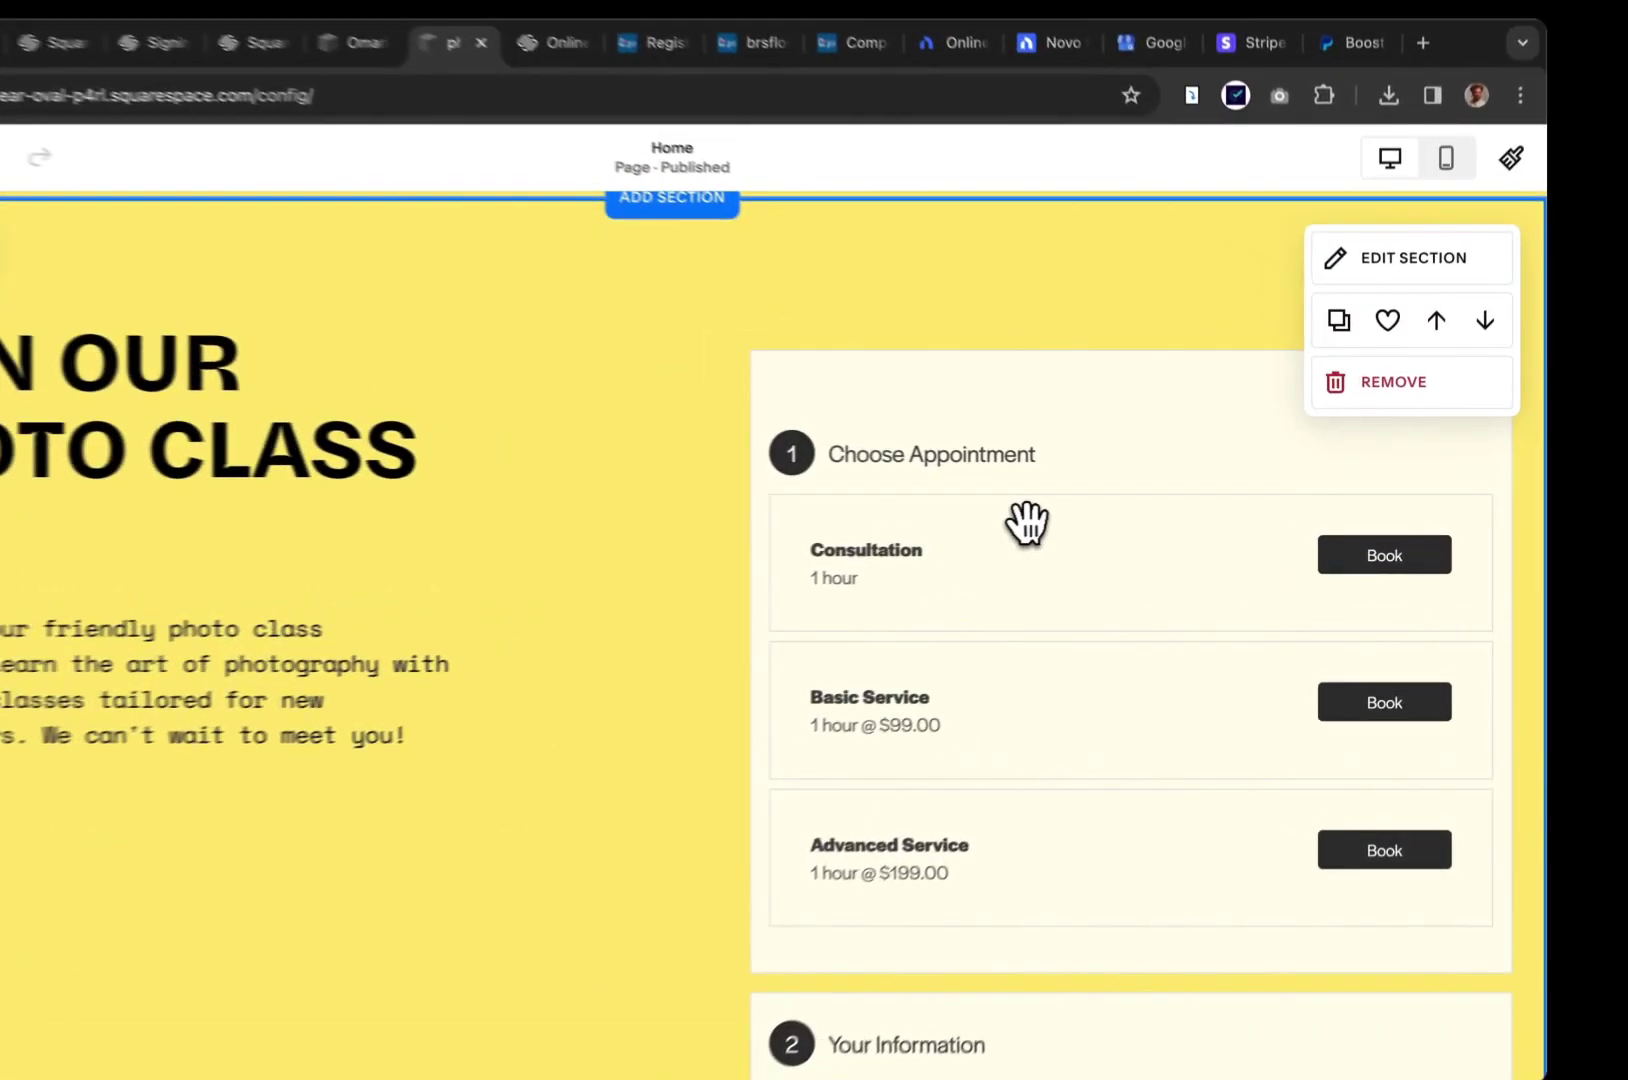
double_click(1100, 520)
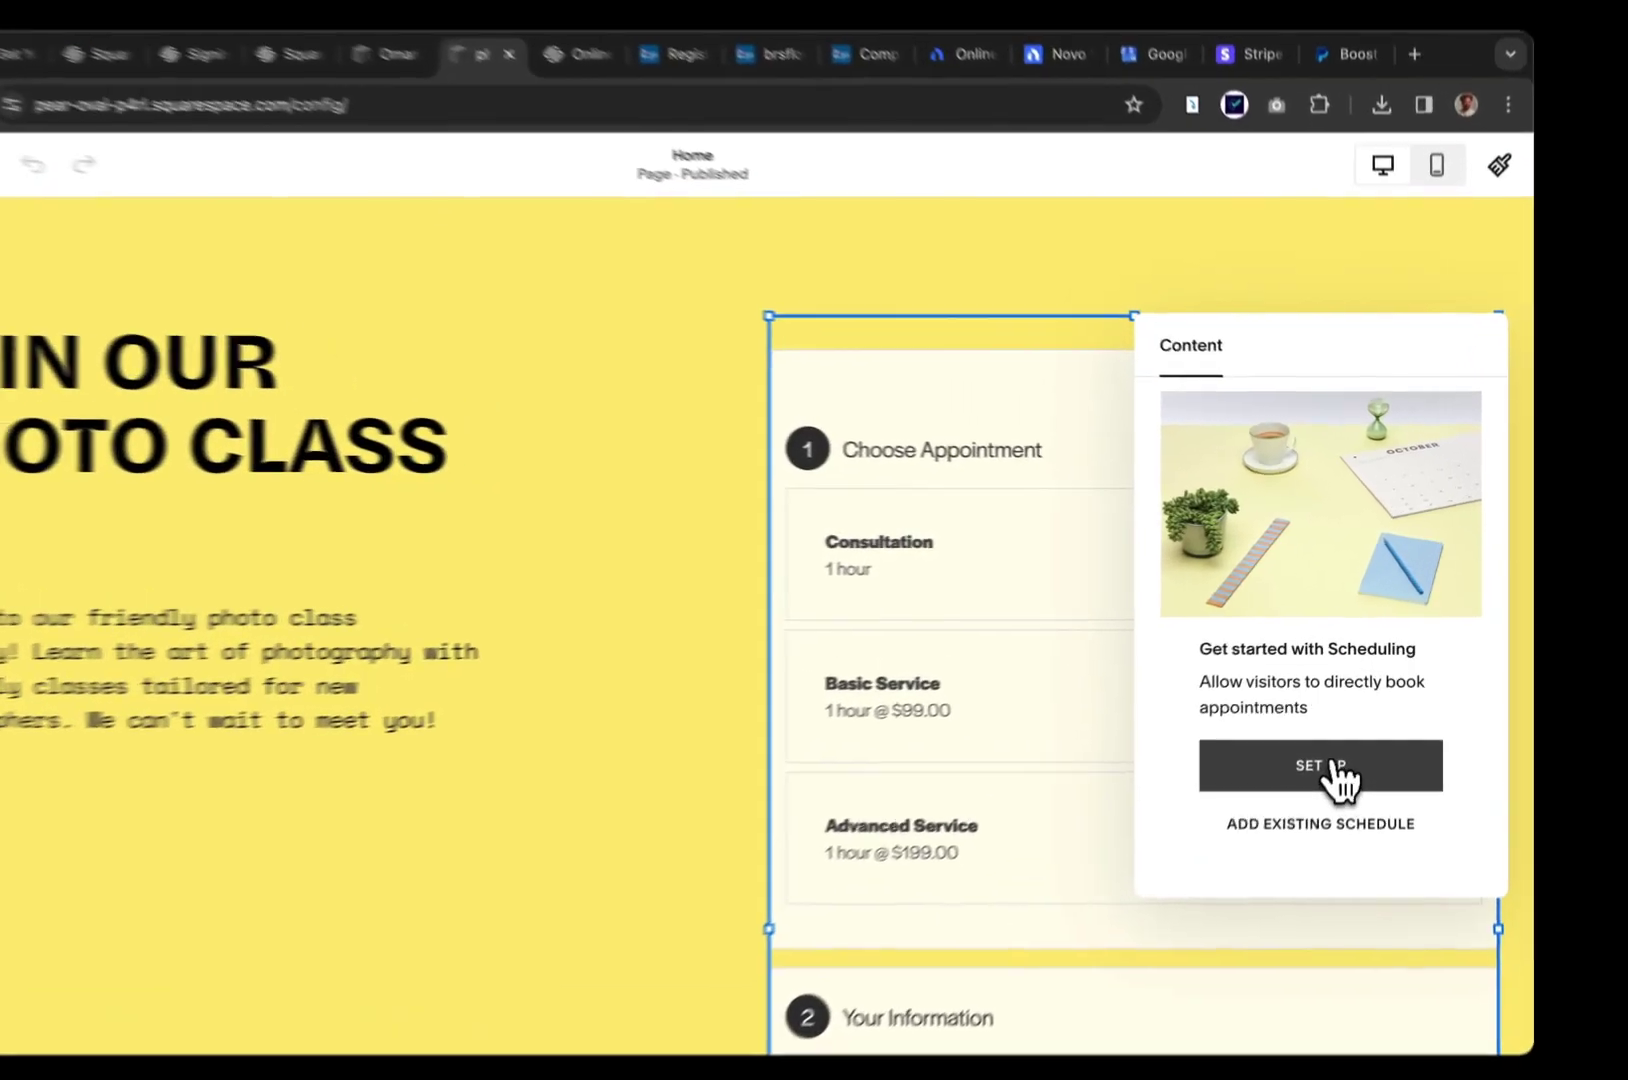
Start Acuity scheduling setup and make the class a $50 group session with 10 slots
left_click(1350, 725)
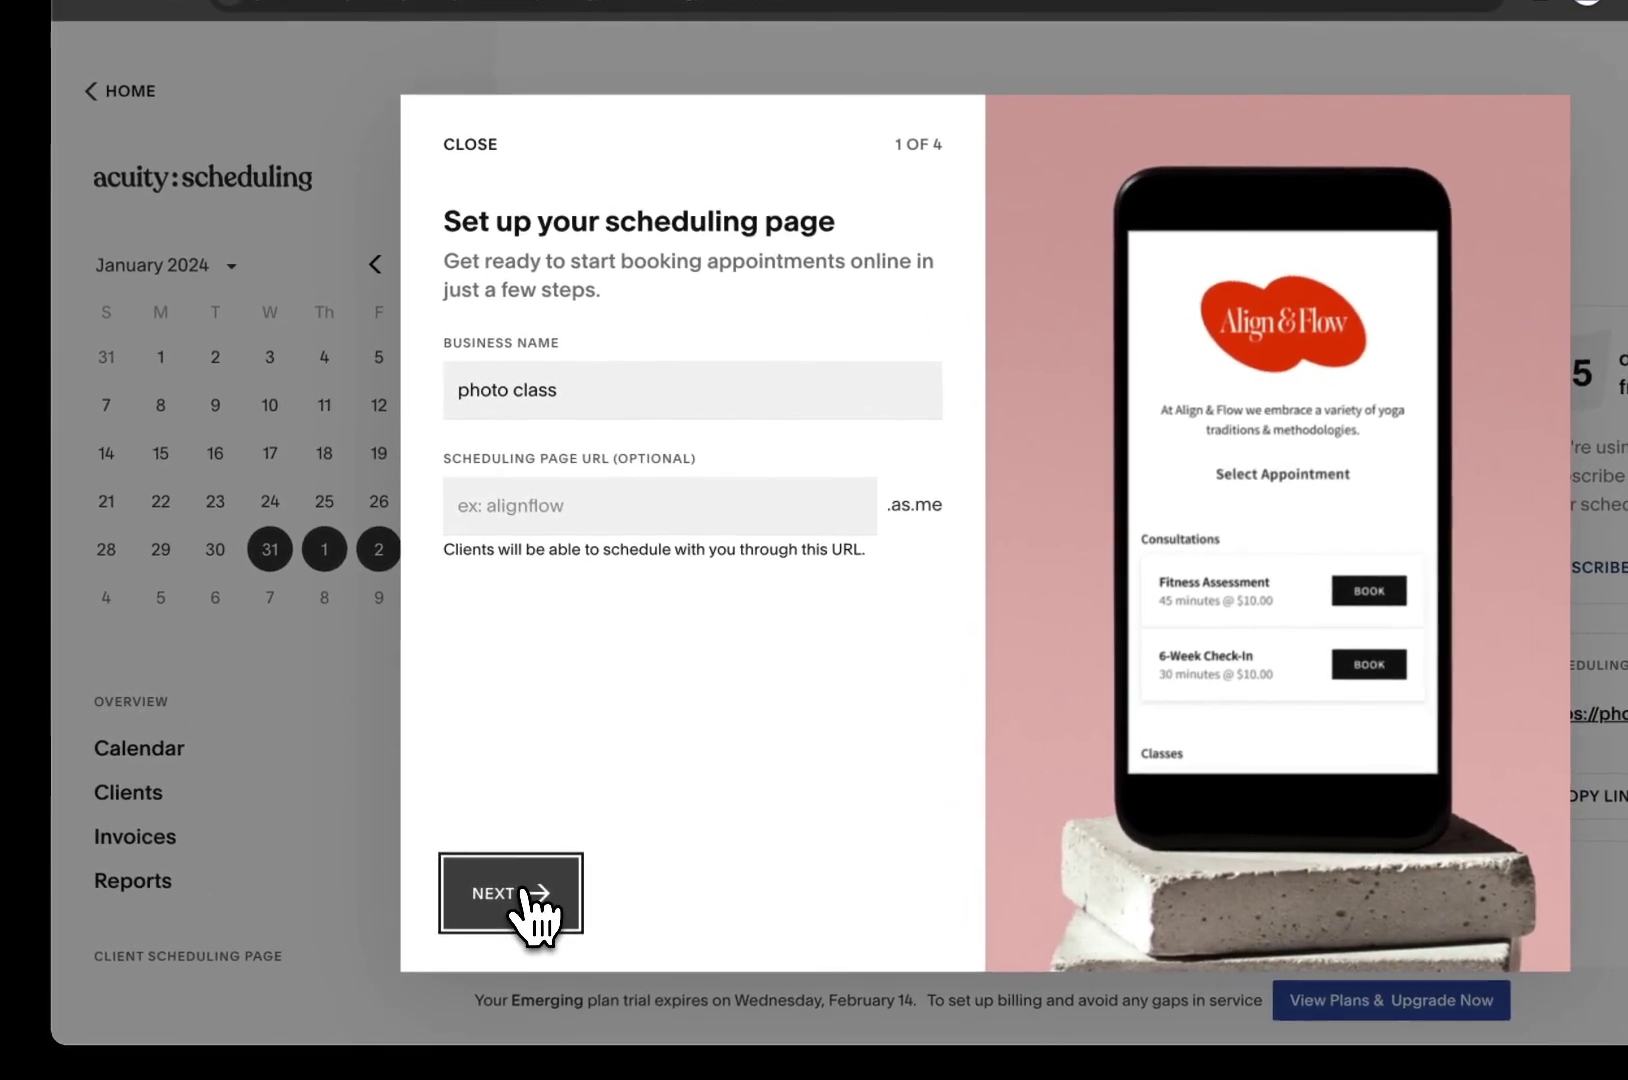
left_click(470, 852)
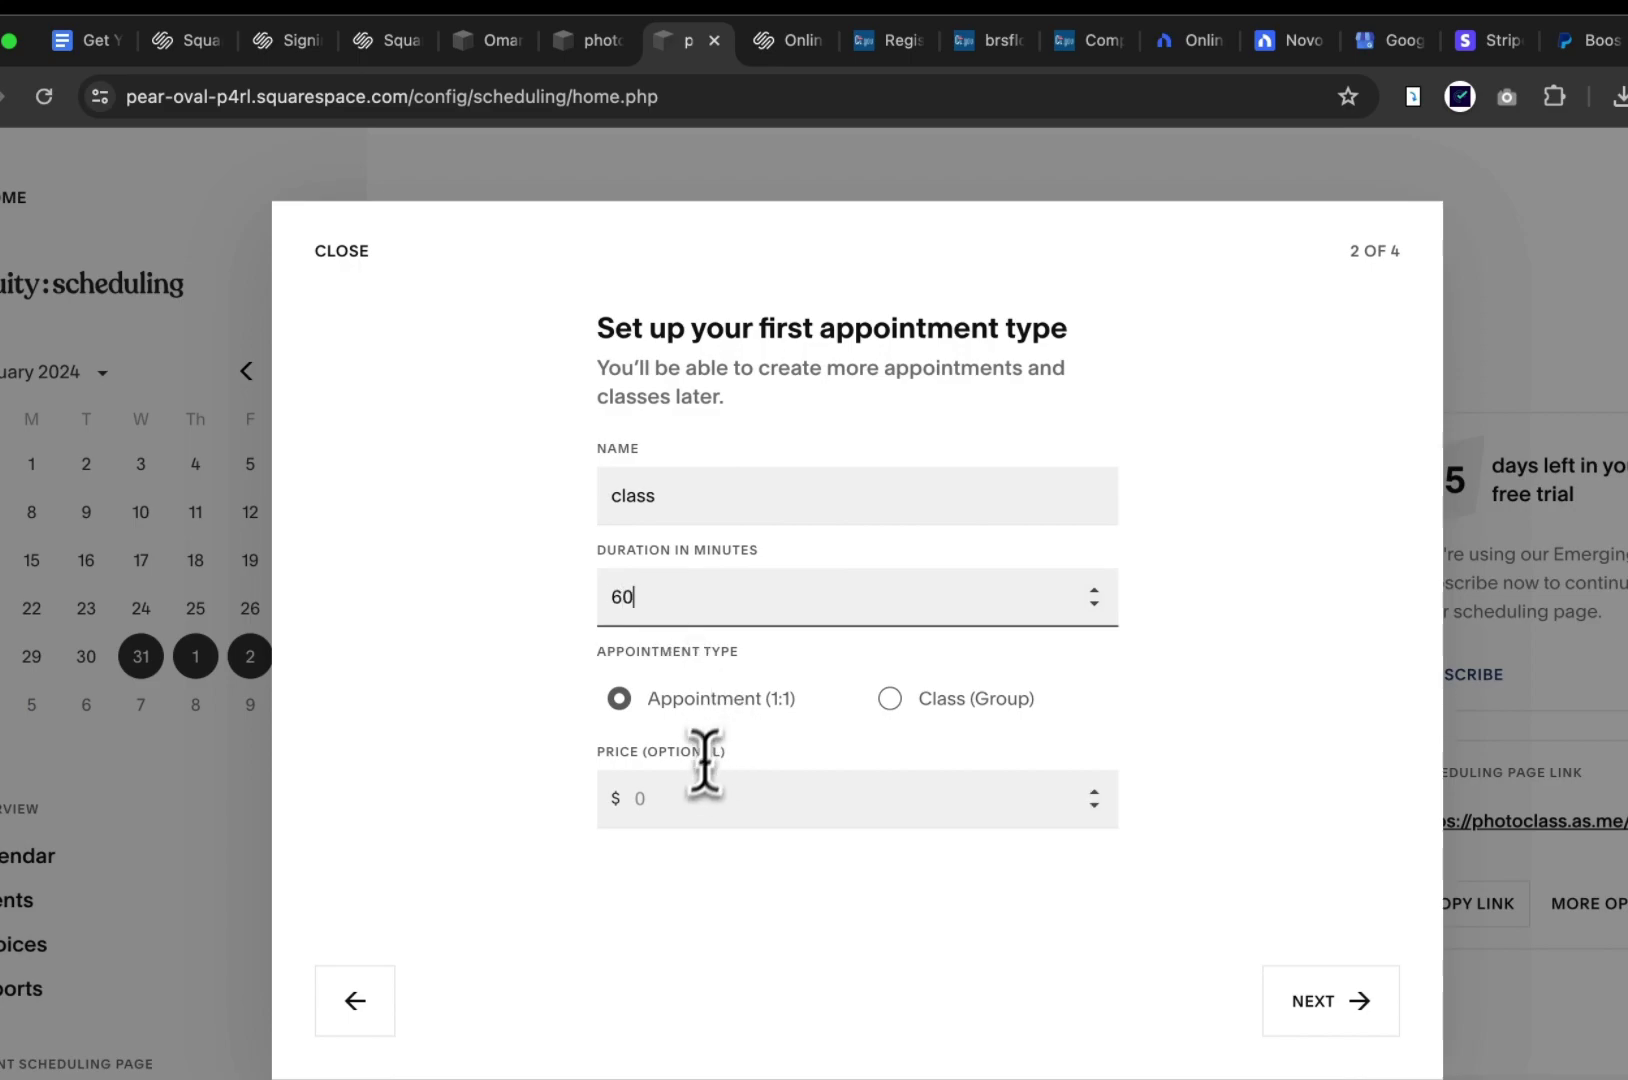
left_click(689, 797)
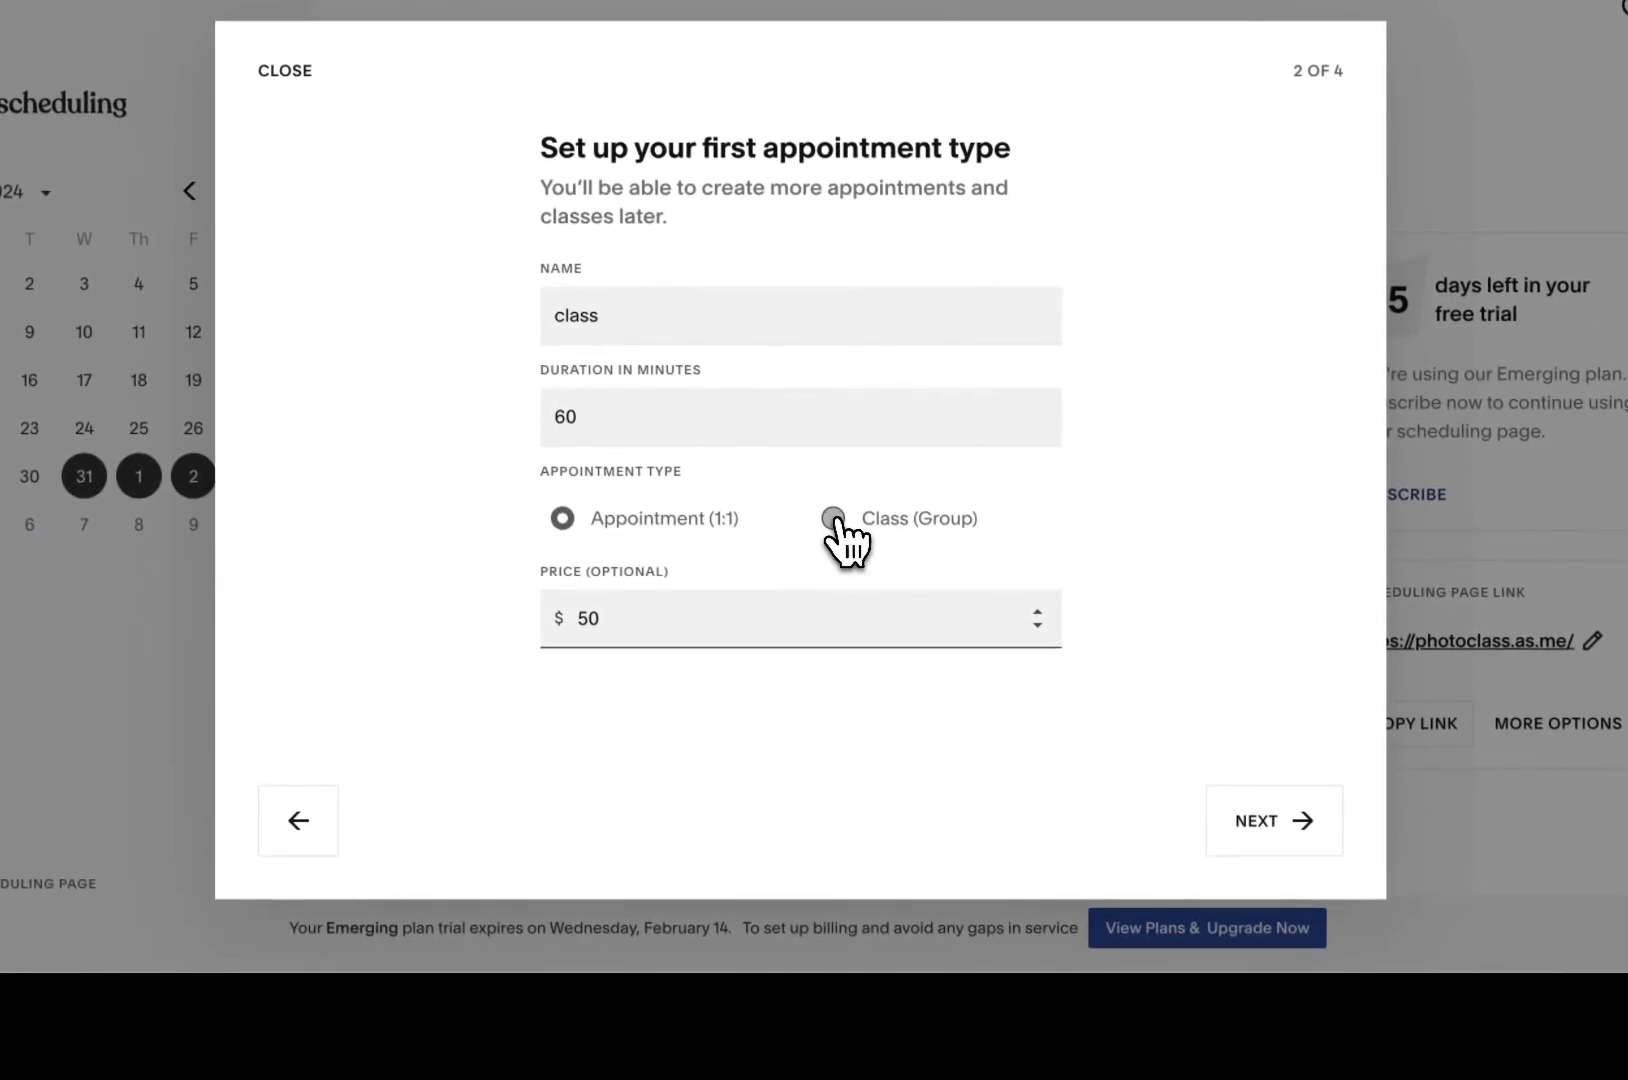
left_click(890, 699)
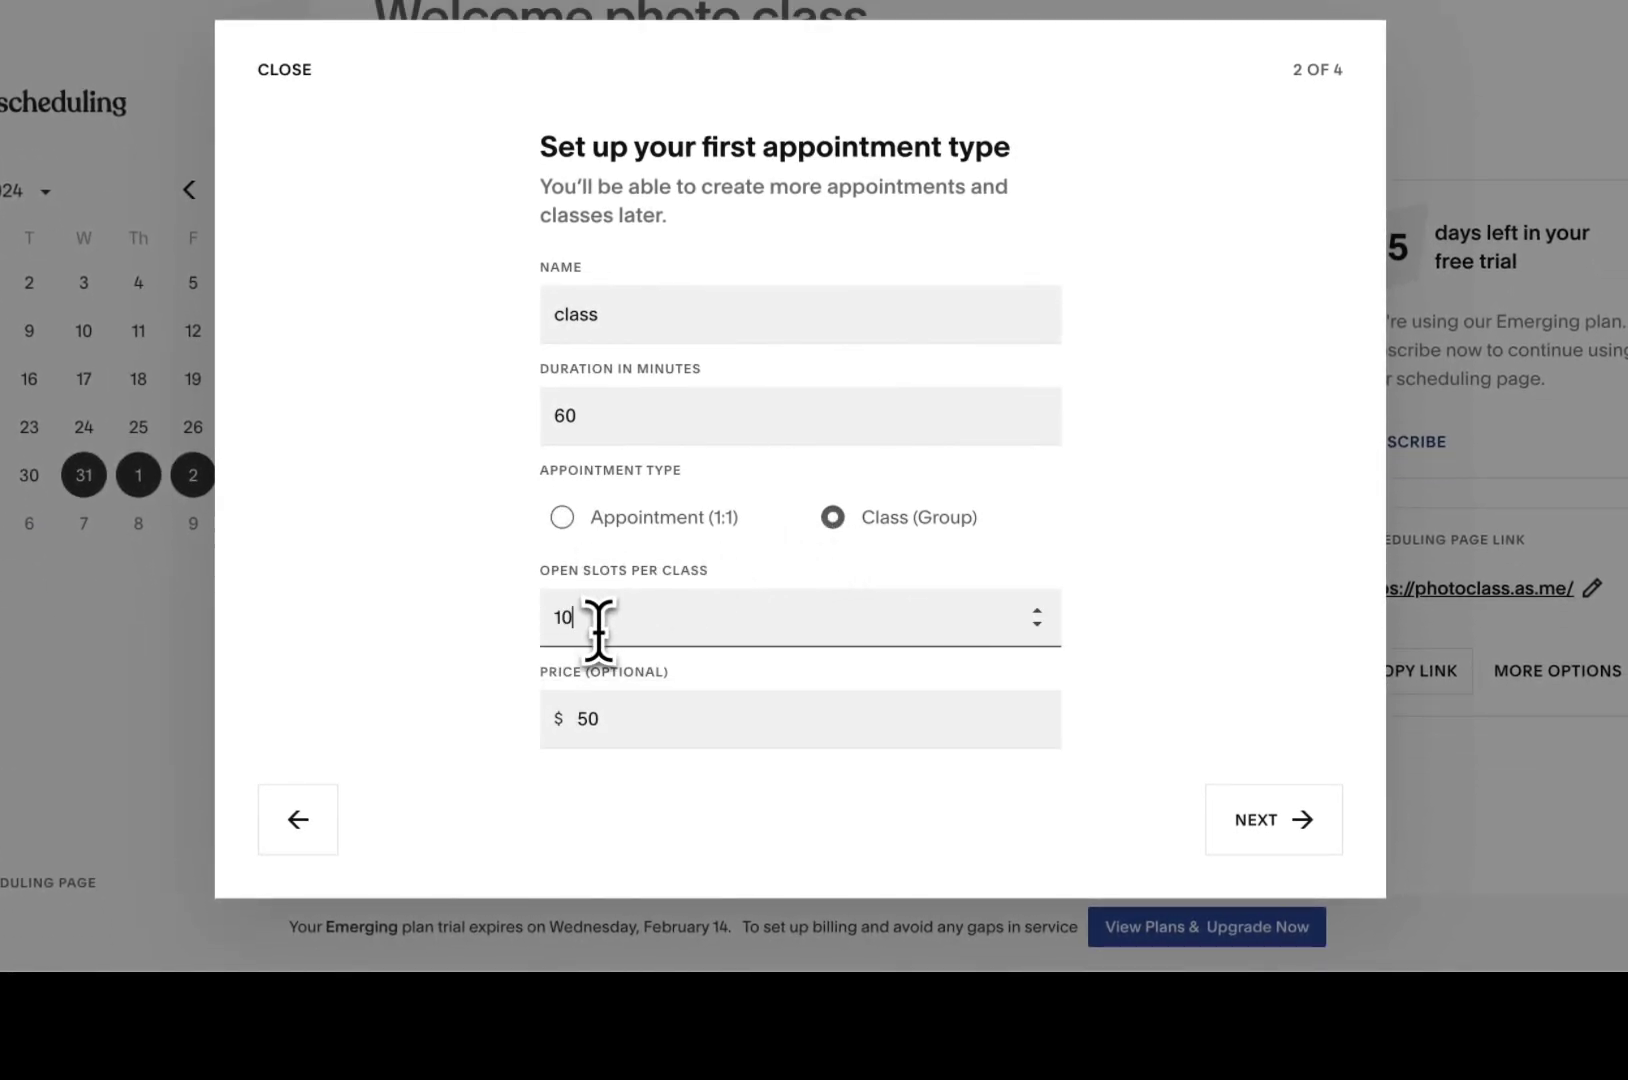
left_click(1265, 820)
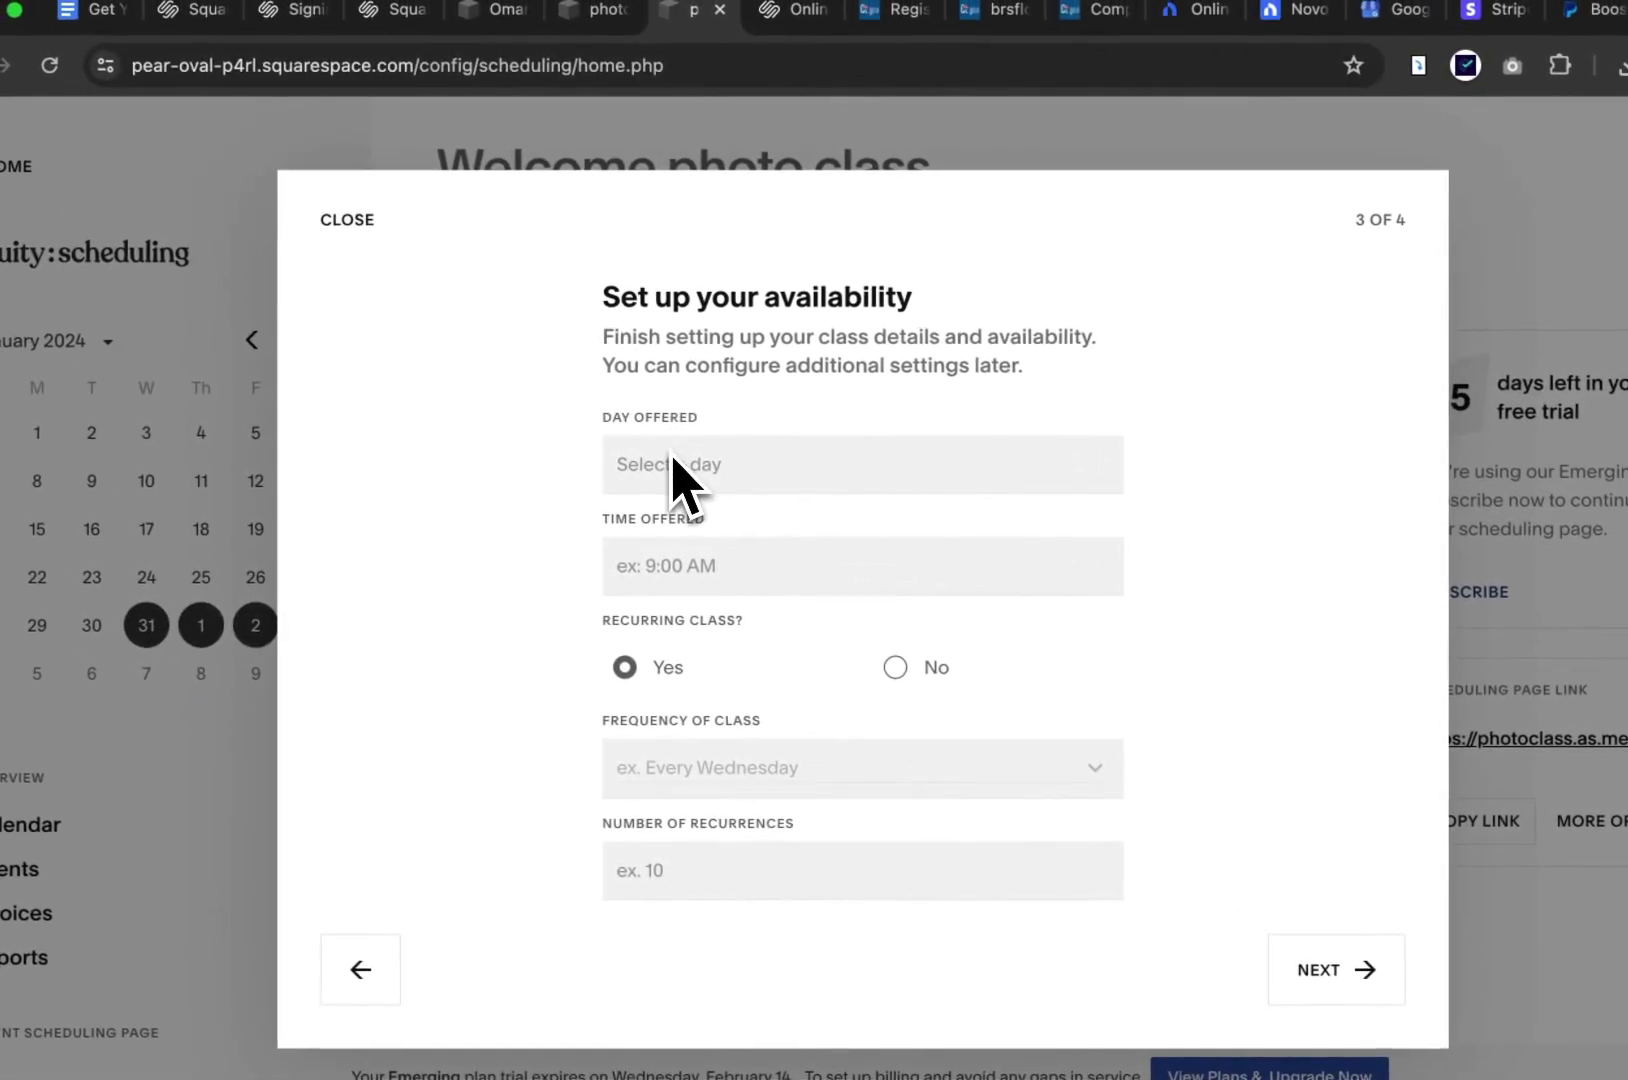
Schedule the class daily from 01/09/2024 at 9:00am, recurring 3 times
left_click(530, 350)
left_click(826, 711)
left_click(1191, 462)
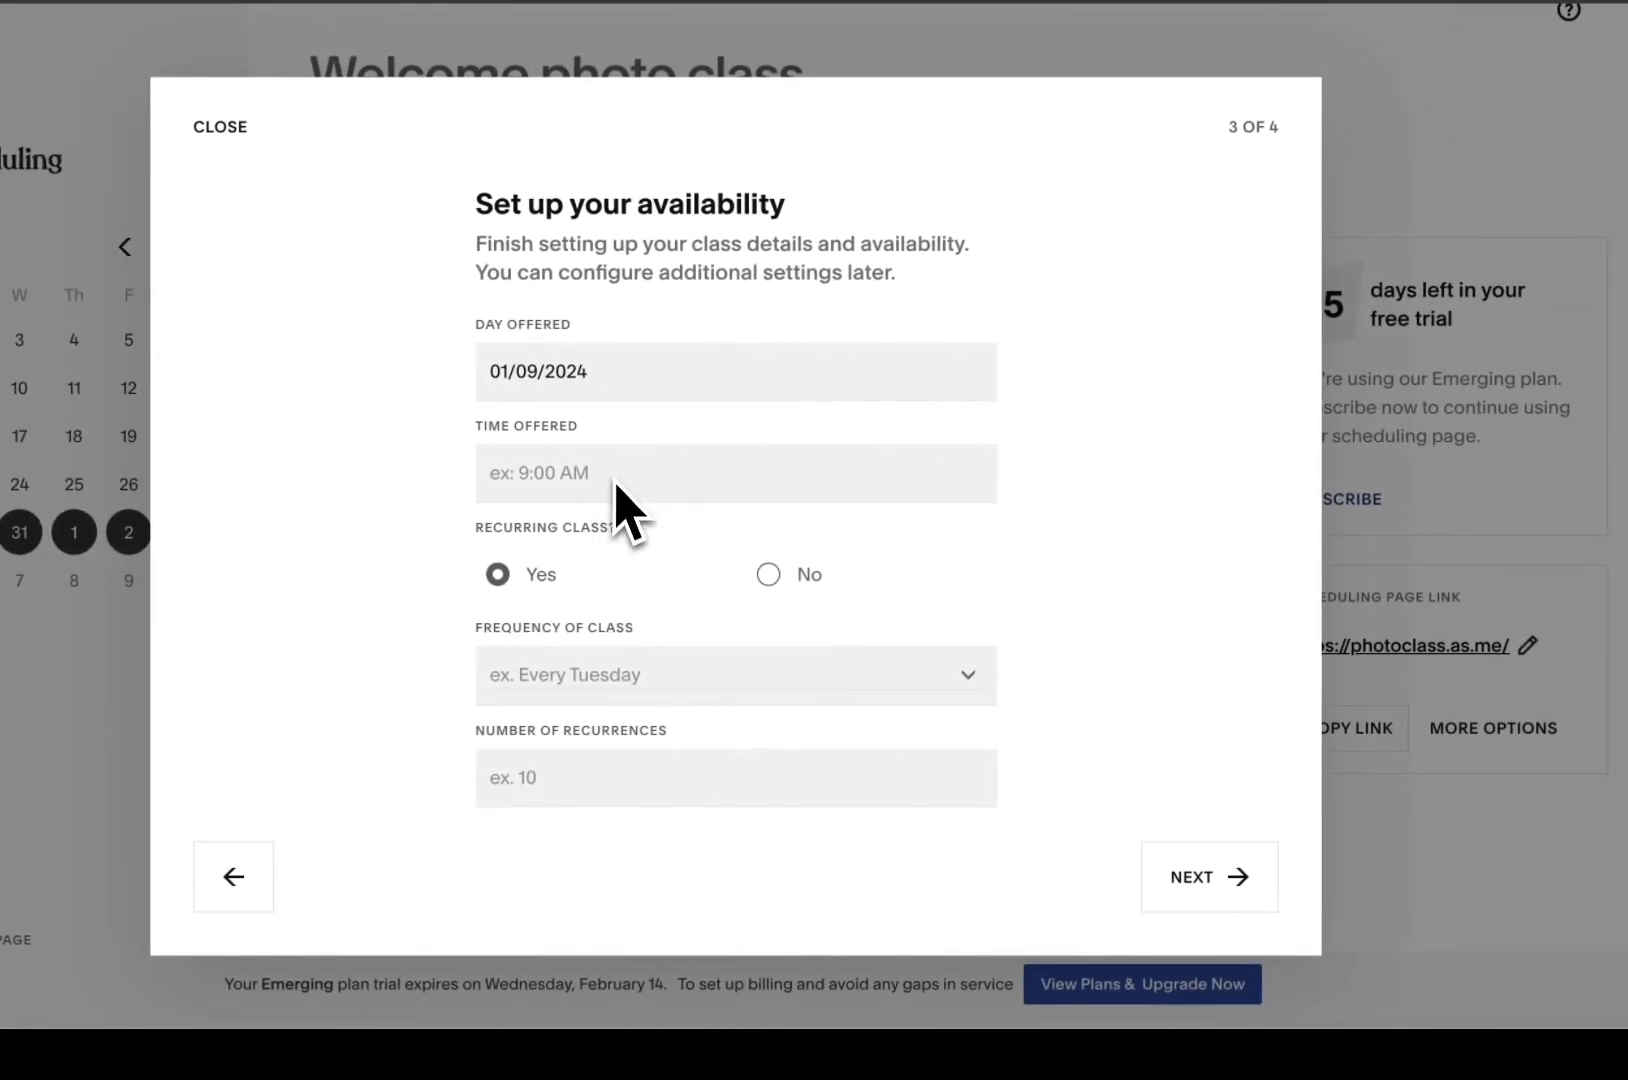
left_click(1205, 890)
left_click(730, 706)
left_click(688, 662)
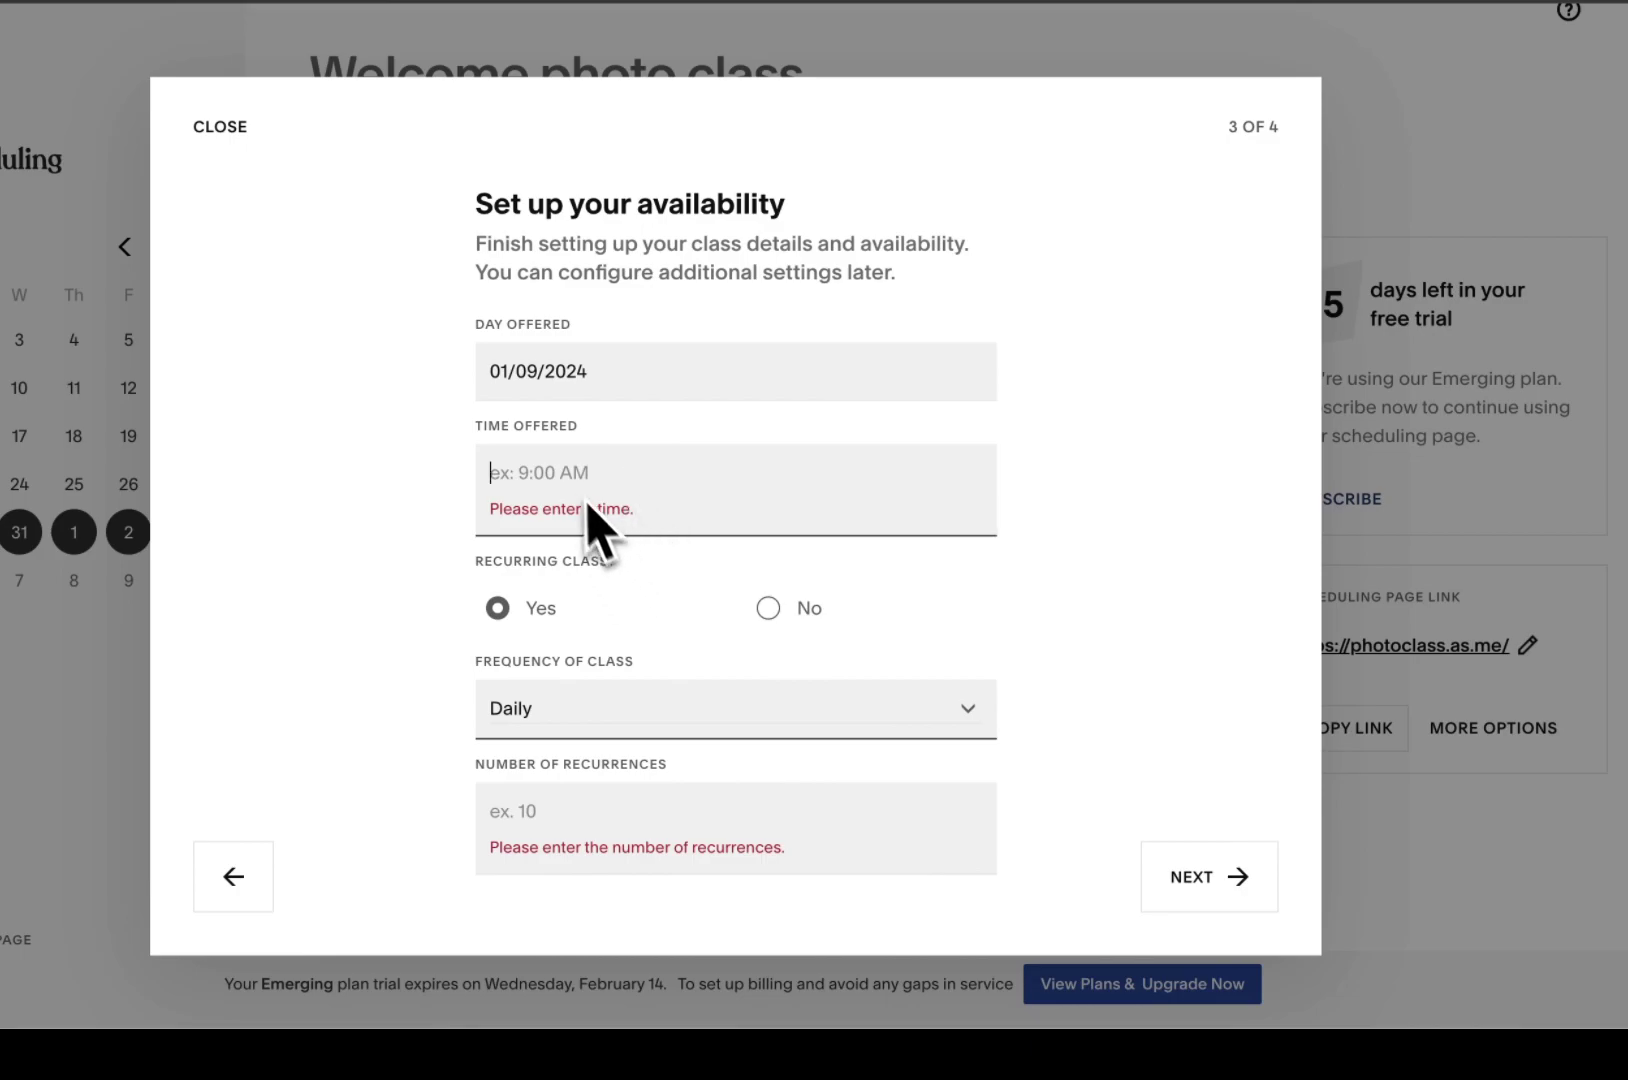
type("9")
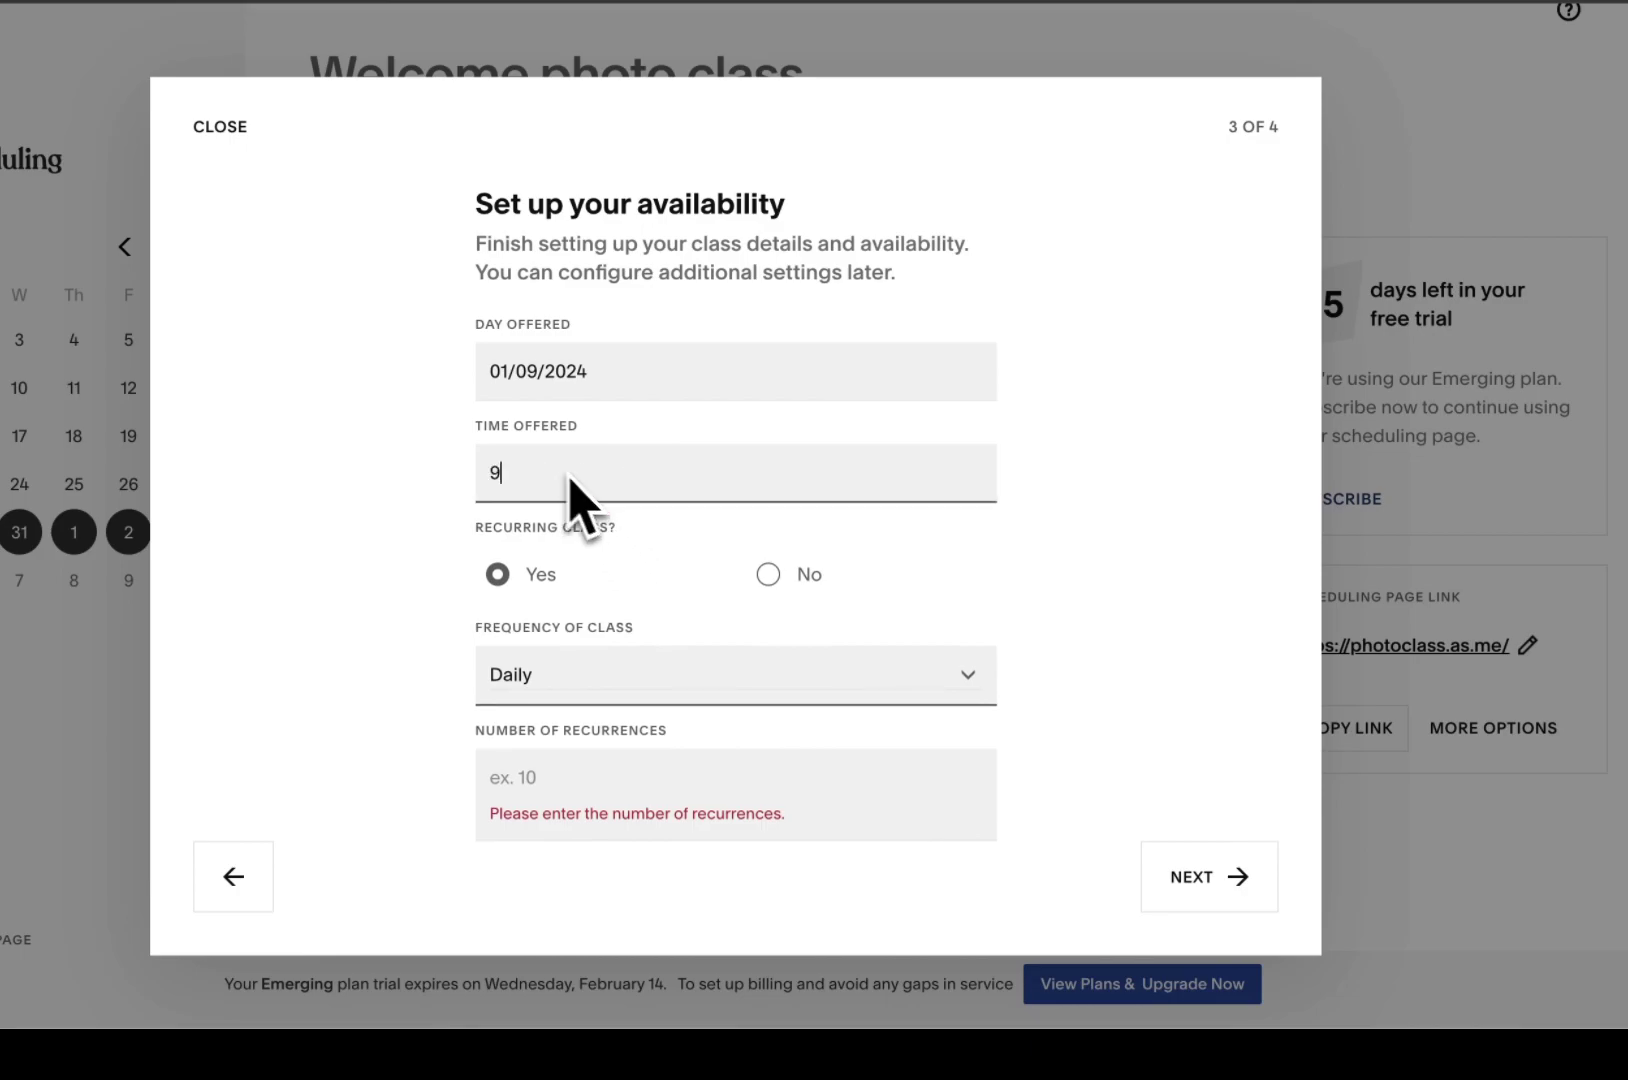
left_click(845, 777)
type("3")
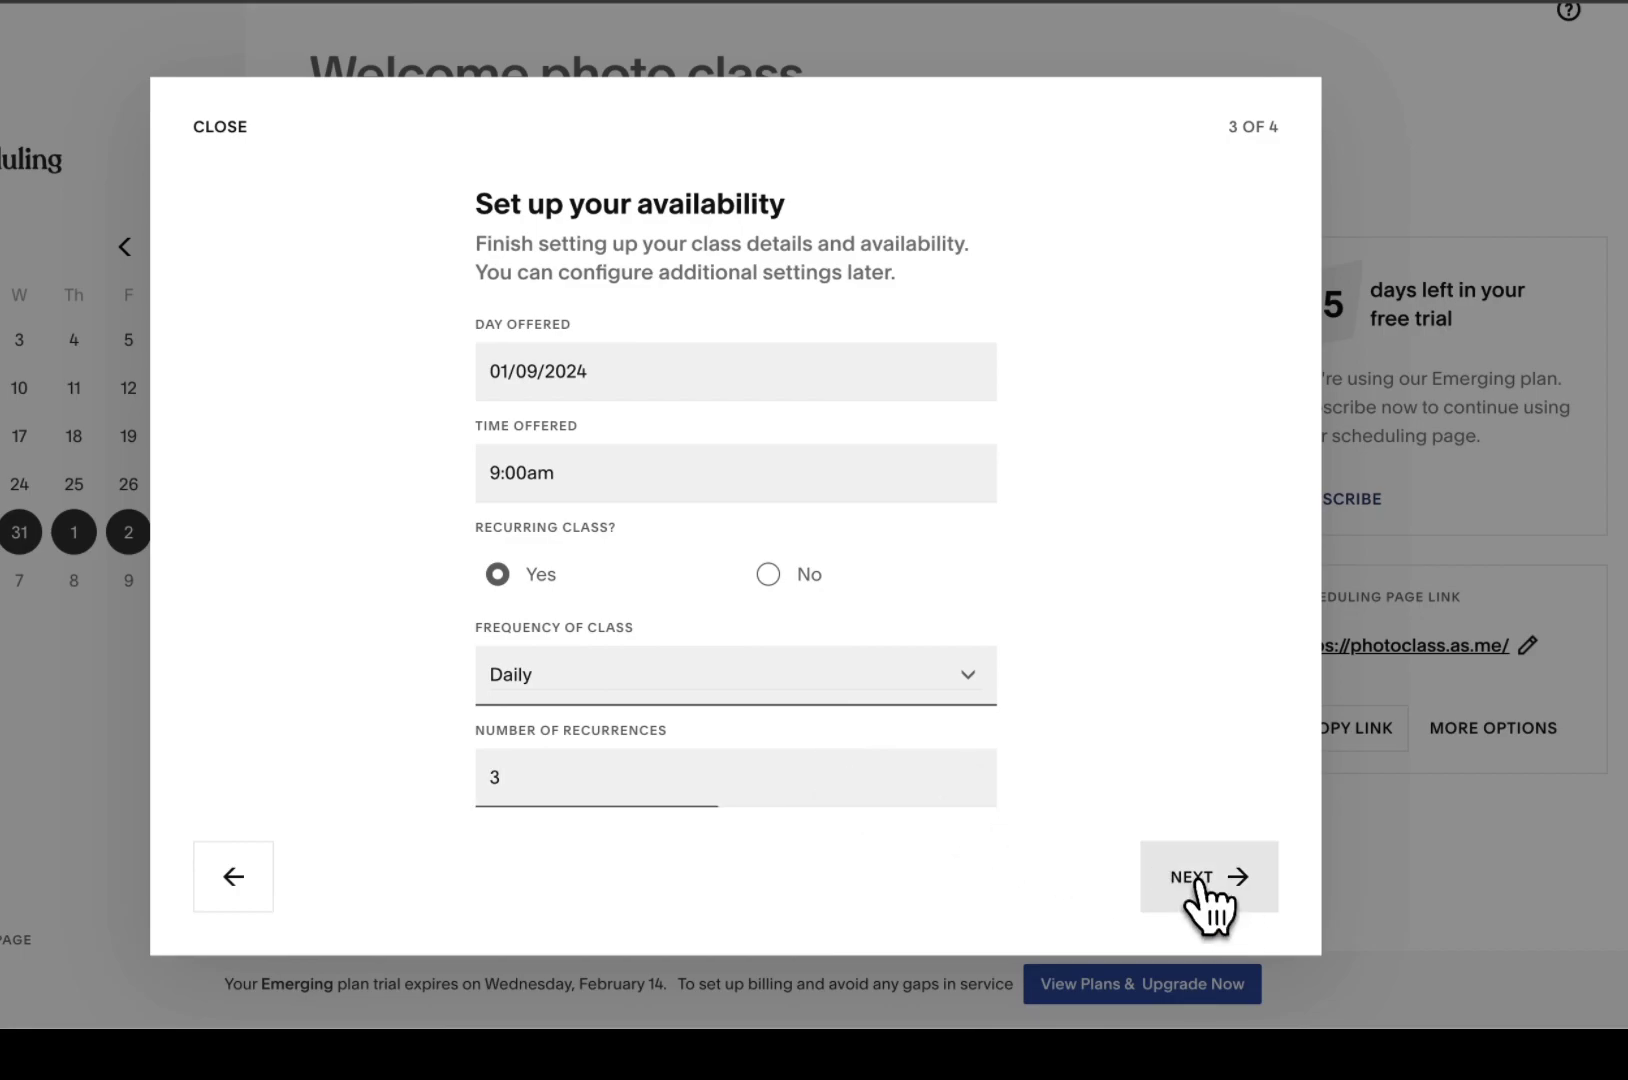
left_click(1195, 878)
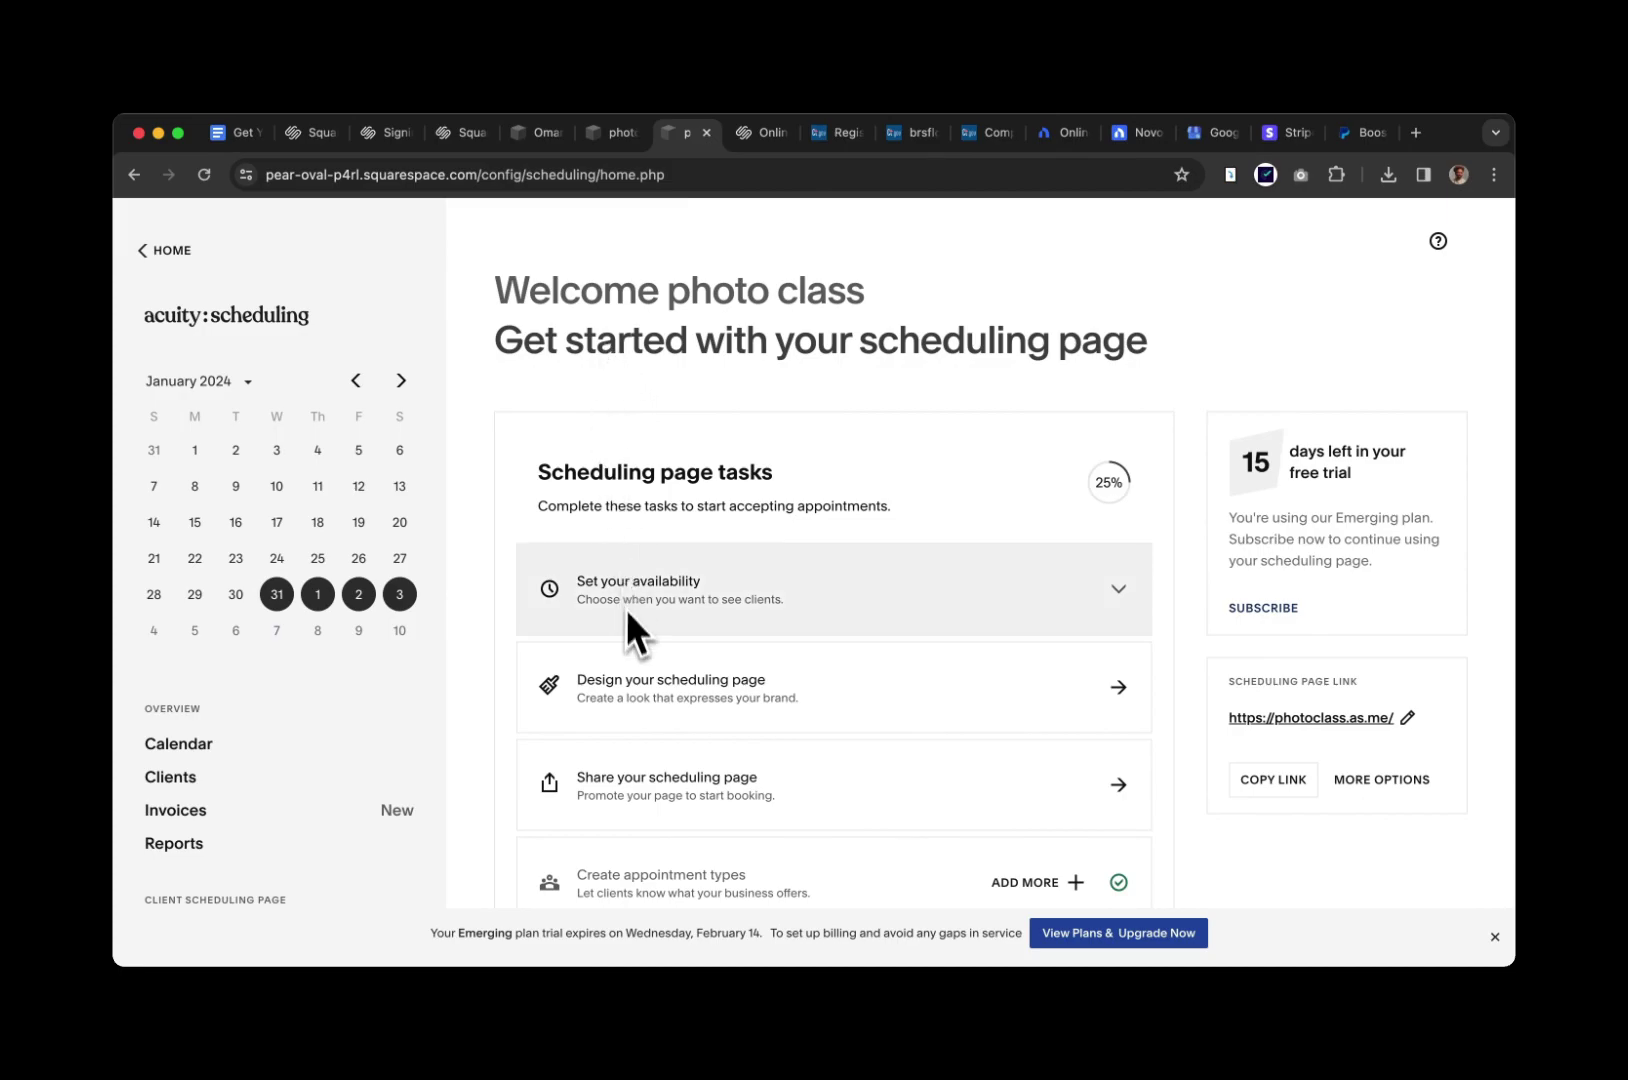
Expand and collapse the weekly availability hours on the Acuity dashboard
scroll(643, 700, "down", 1)
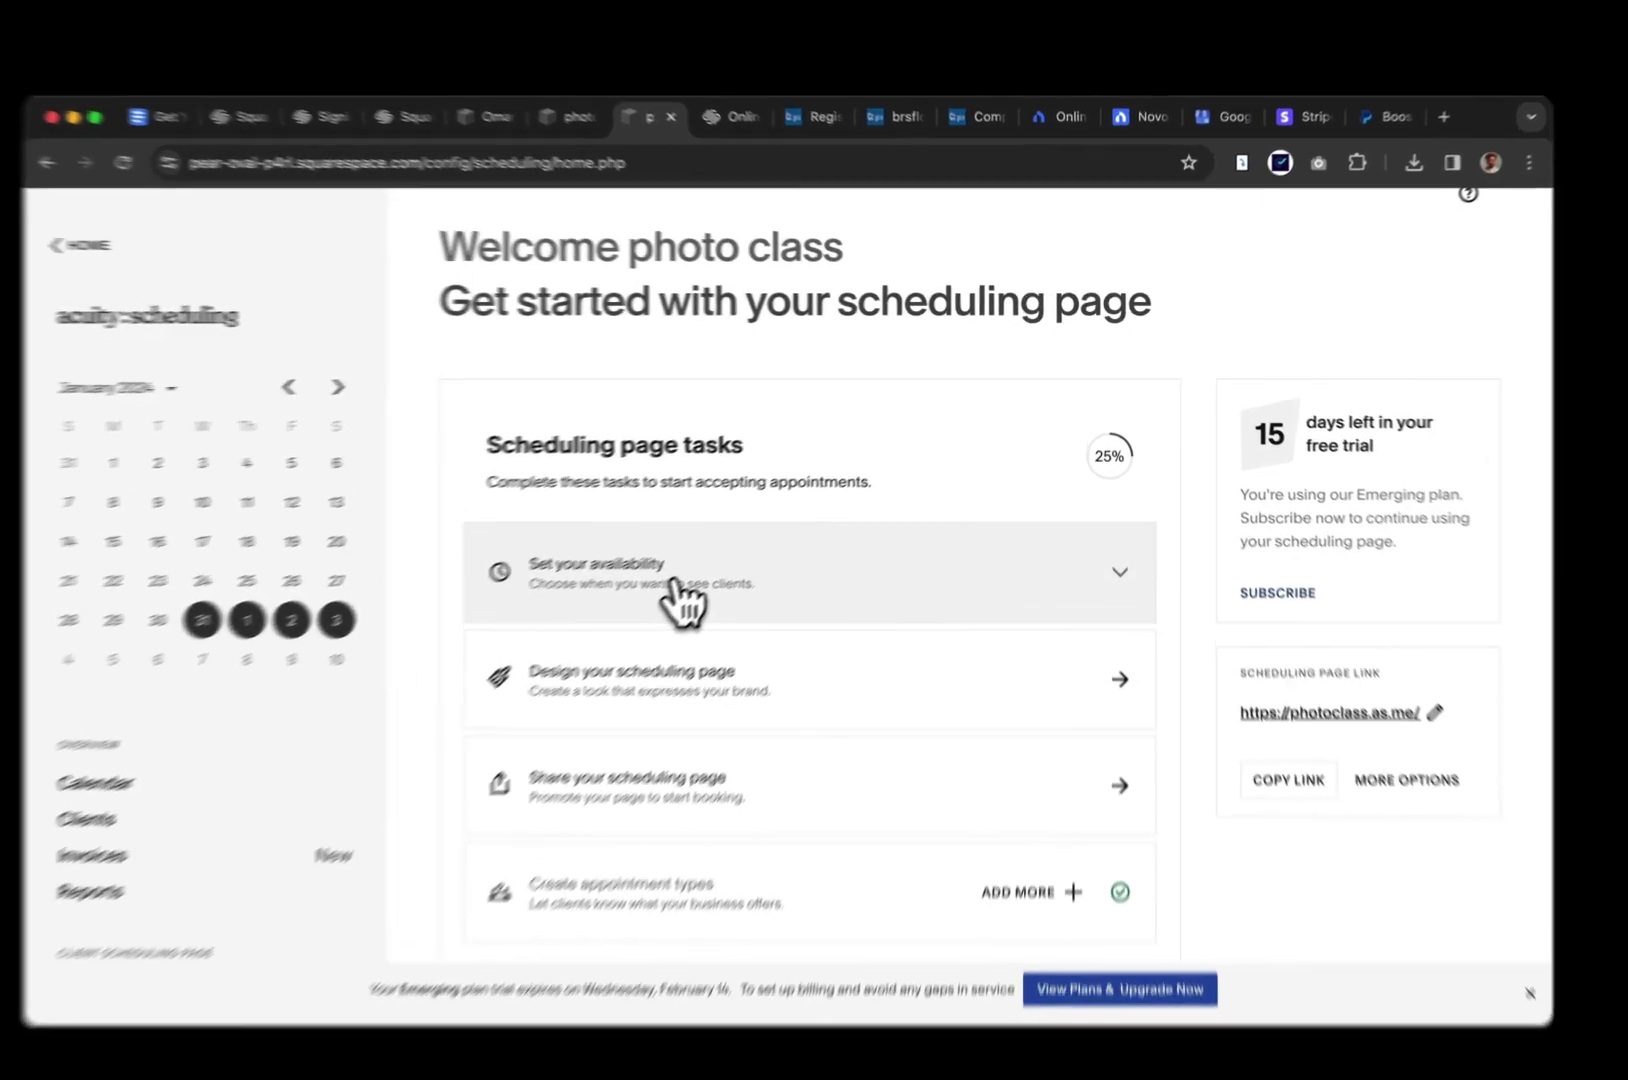
left_click(708, 578)
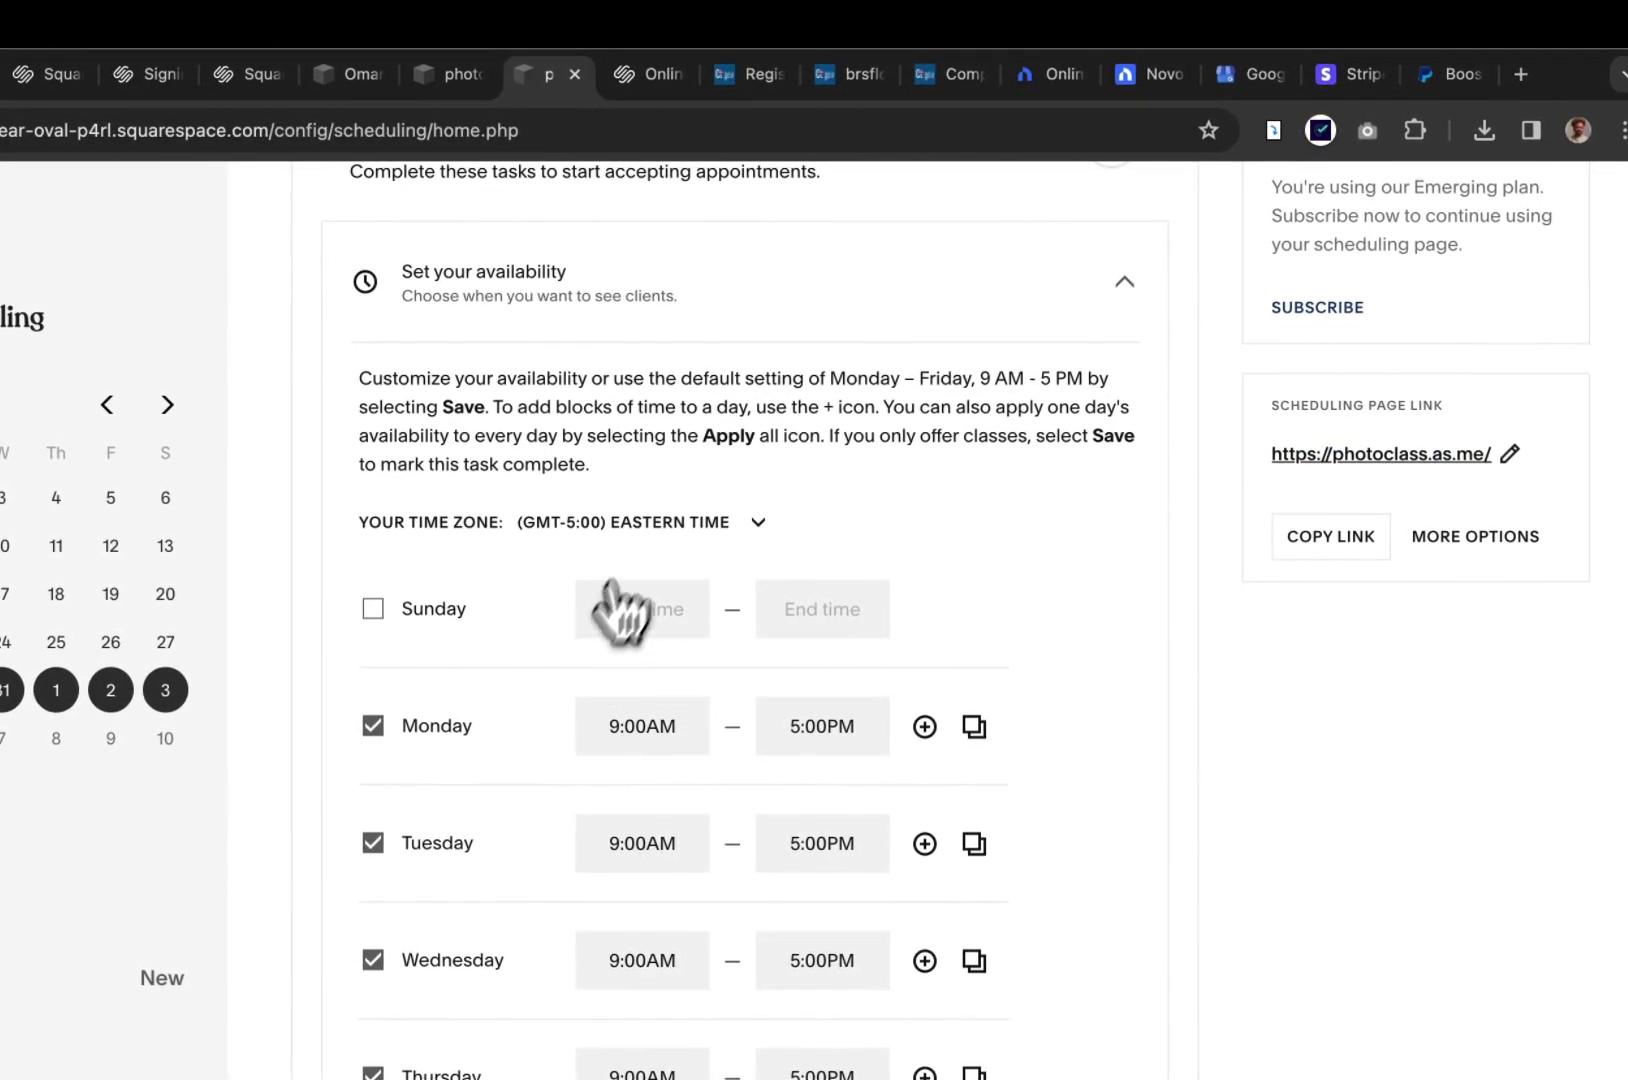
left_click(1130, 290)
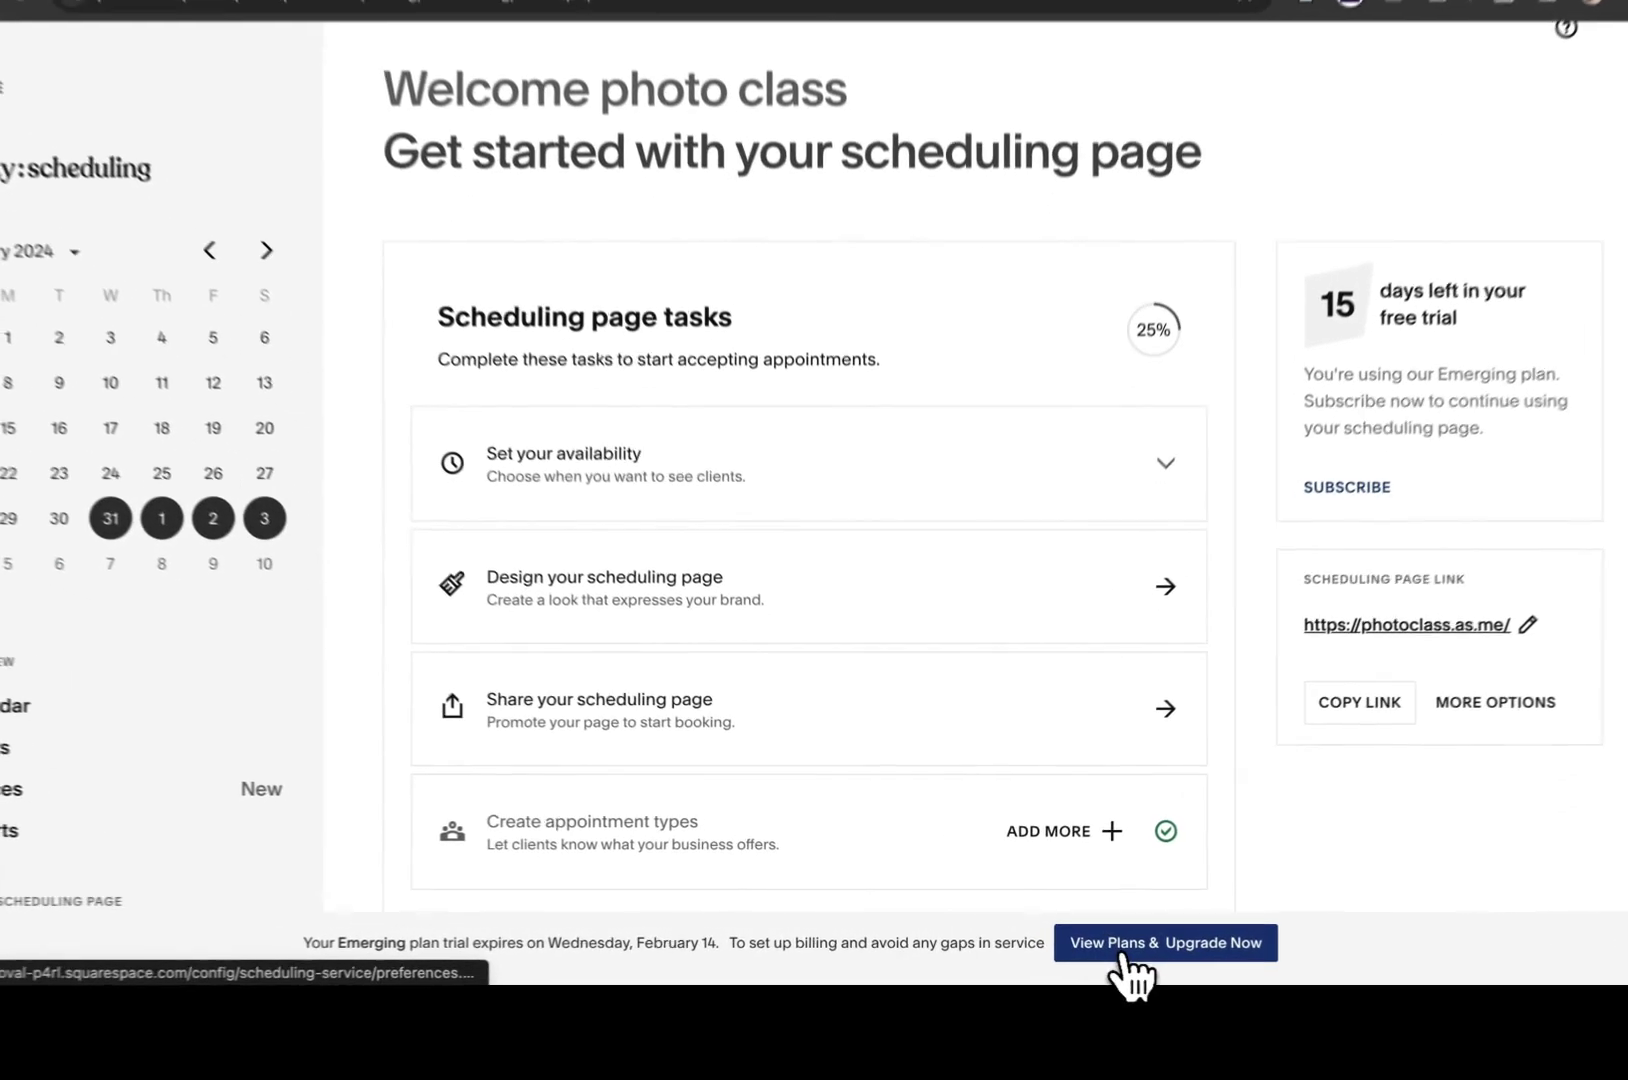
Review the Emerging, Growing and Powerhouse plans, then close the plans overlay
left_click(1091, 940)
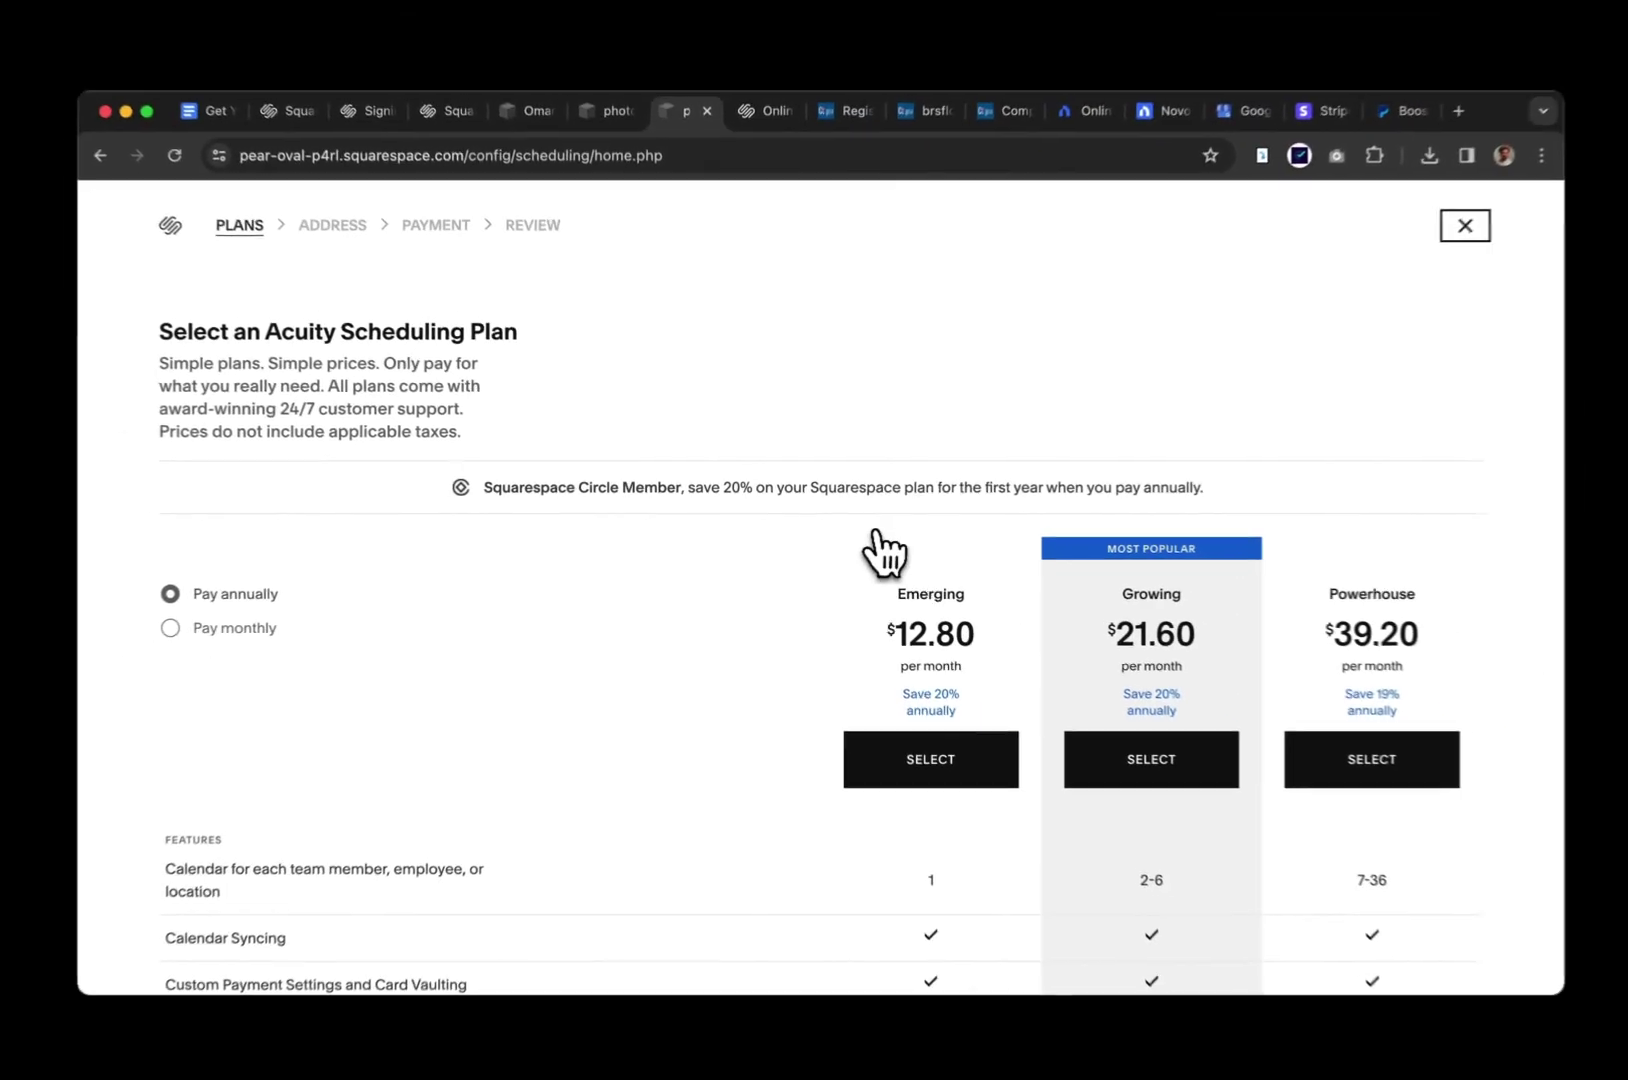
scroll(810, 540, "down", 3)
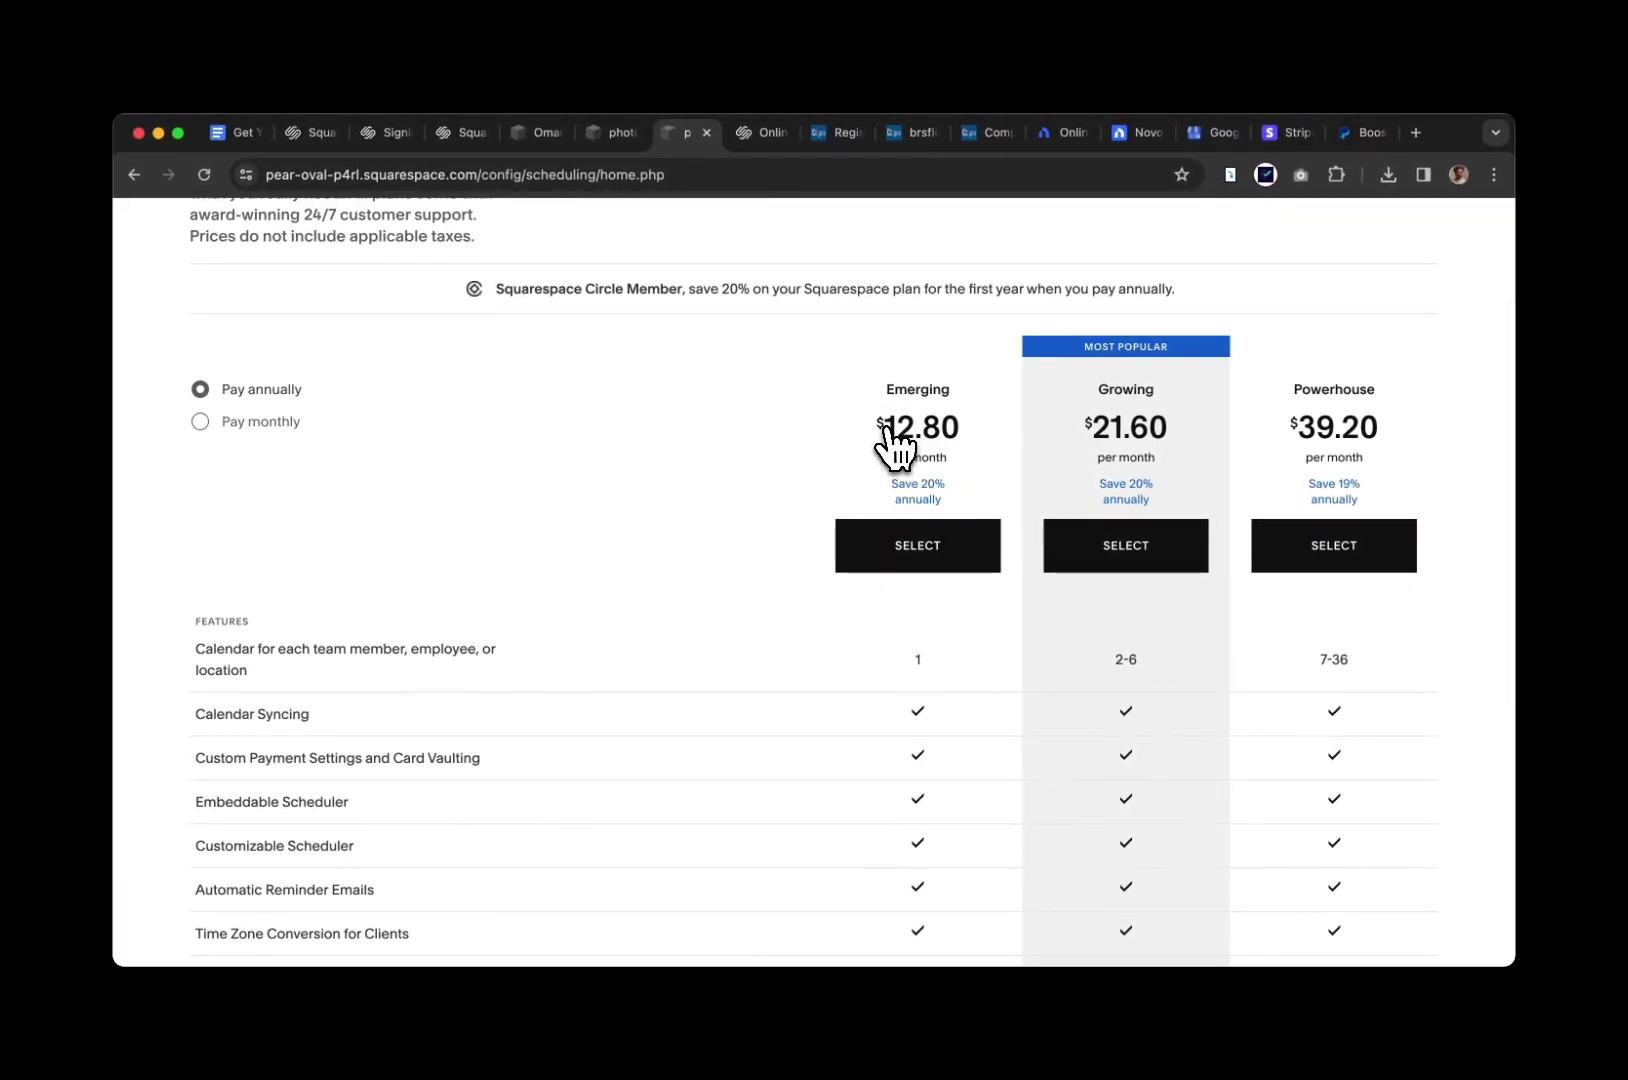
scroll(1258, 315, "up", 5)
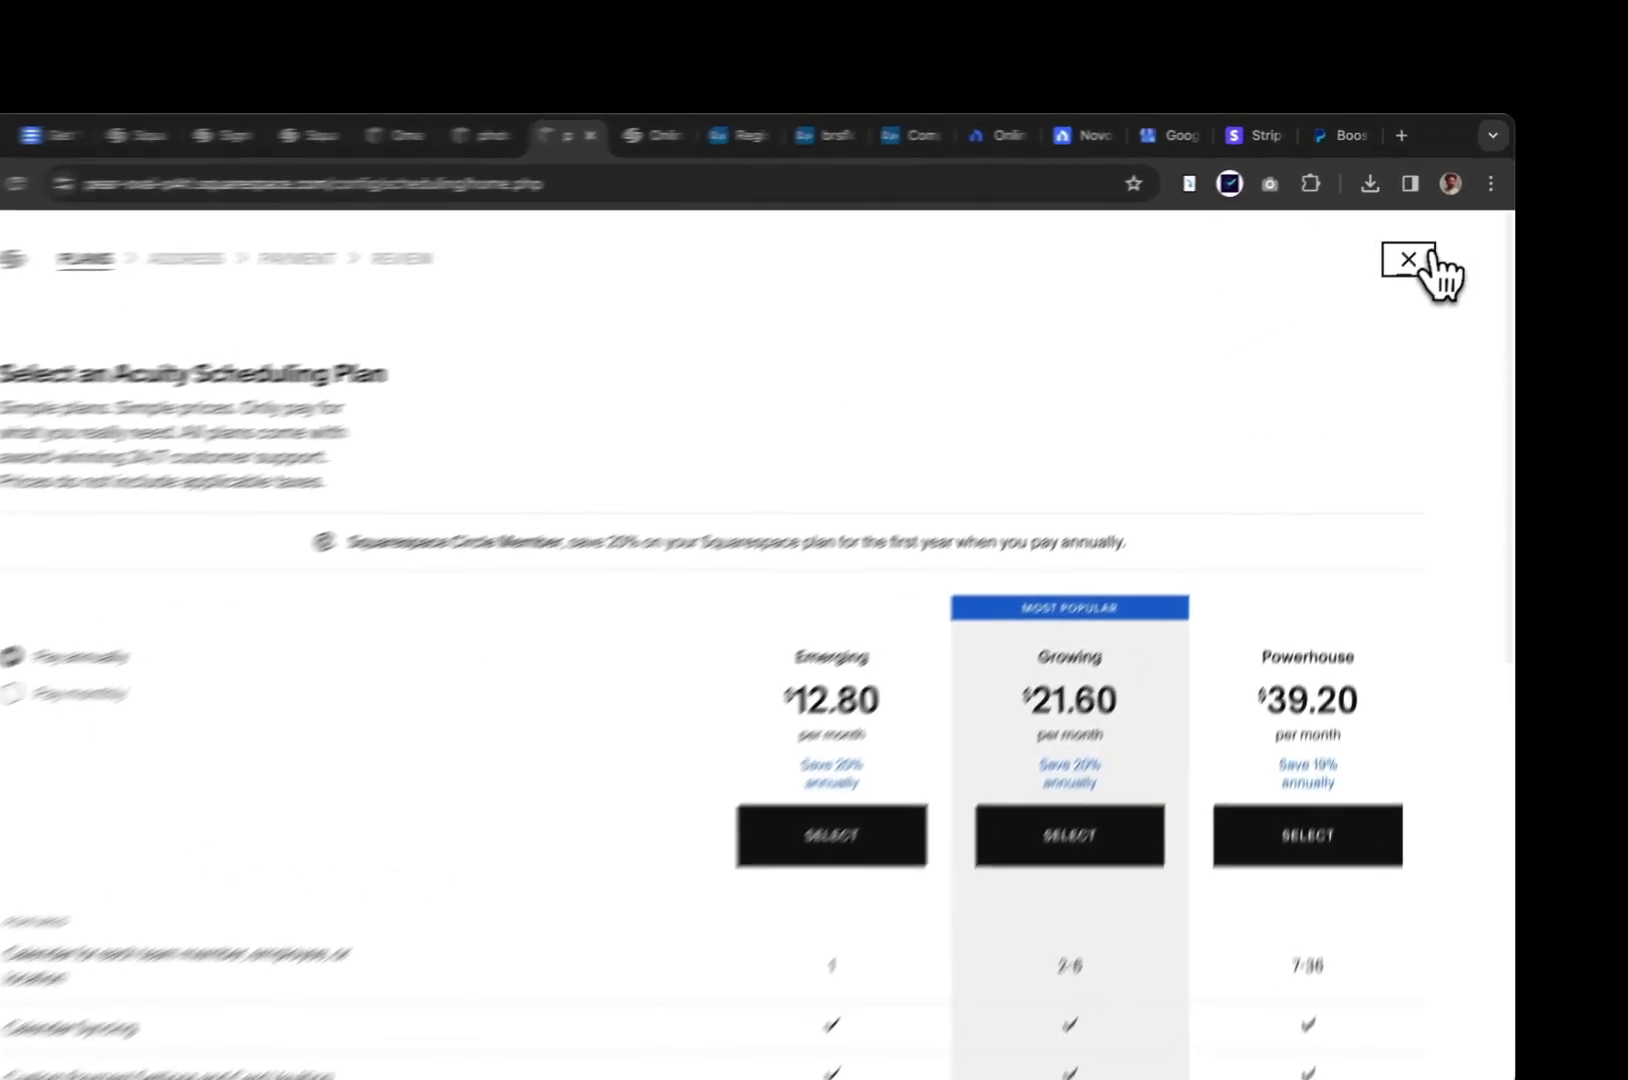
left_click(1421, 240)
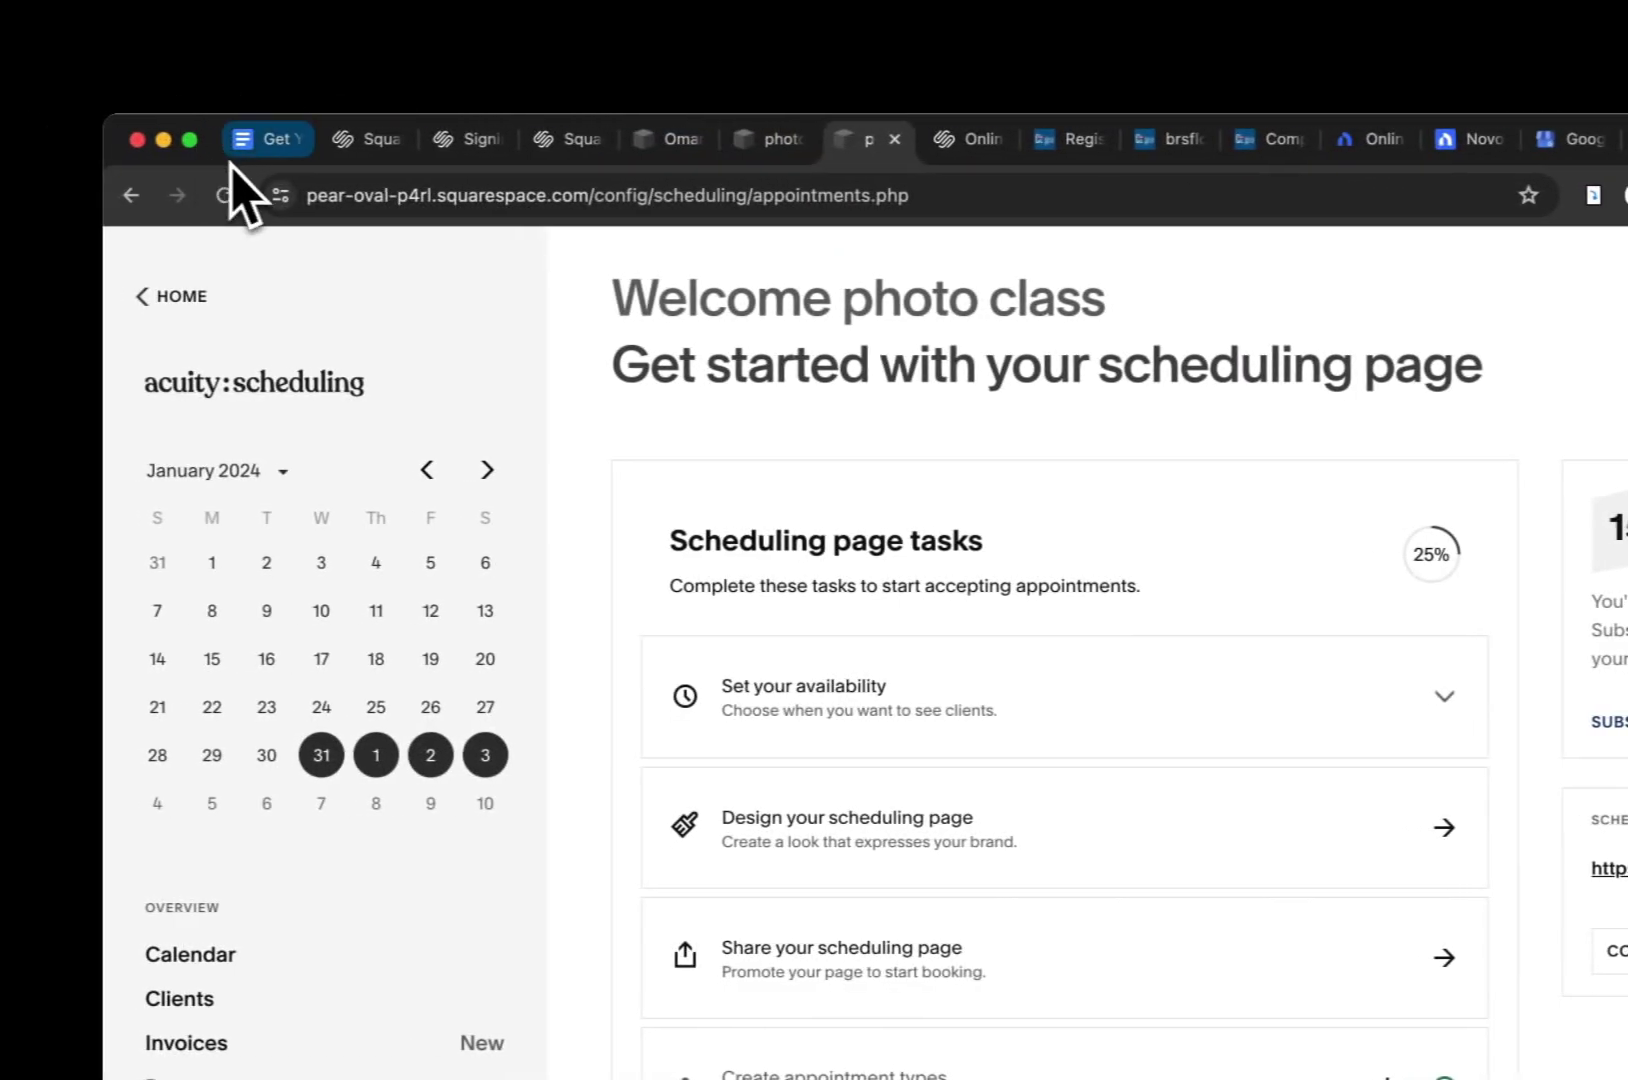
Read Step 5: Register Your LLC in the guide, then switch to the business.ct.gov registration page
left_click(250, 138)
scroll(674, 666, "down", 5)
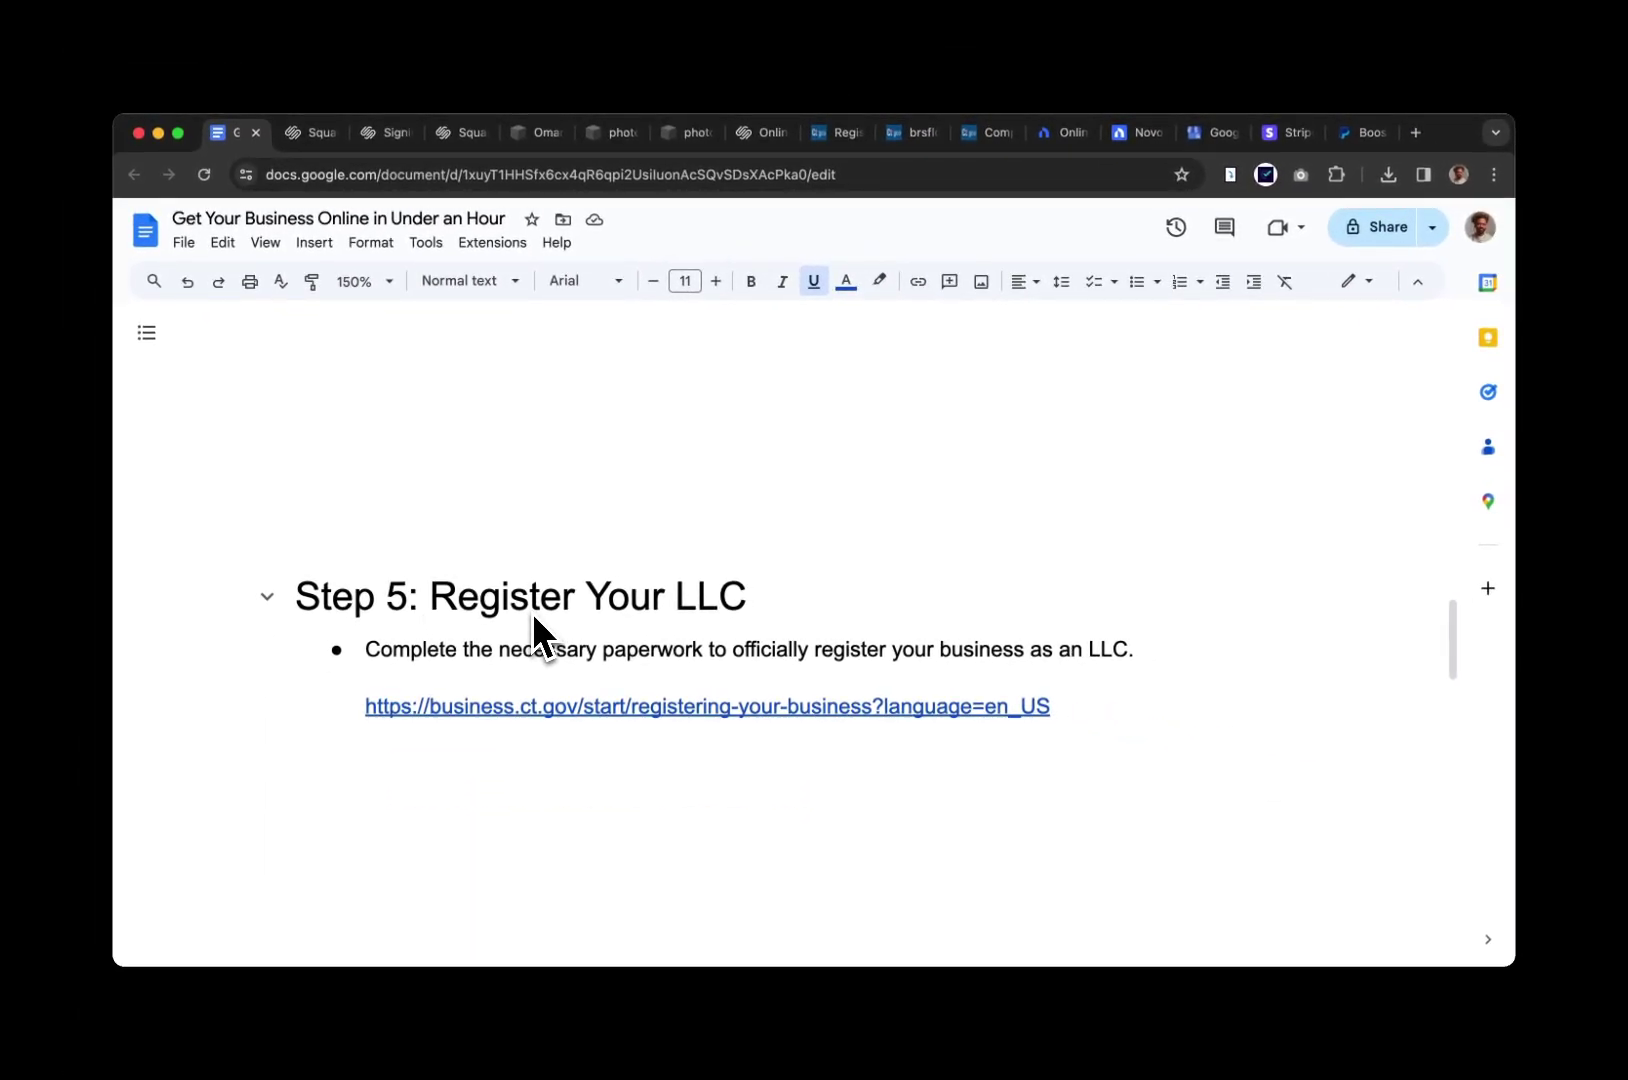
scroll(705, 595, "down", 1)
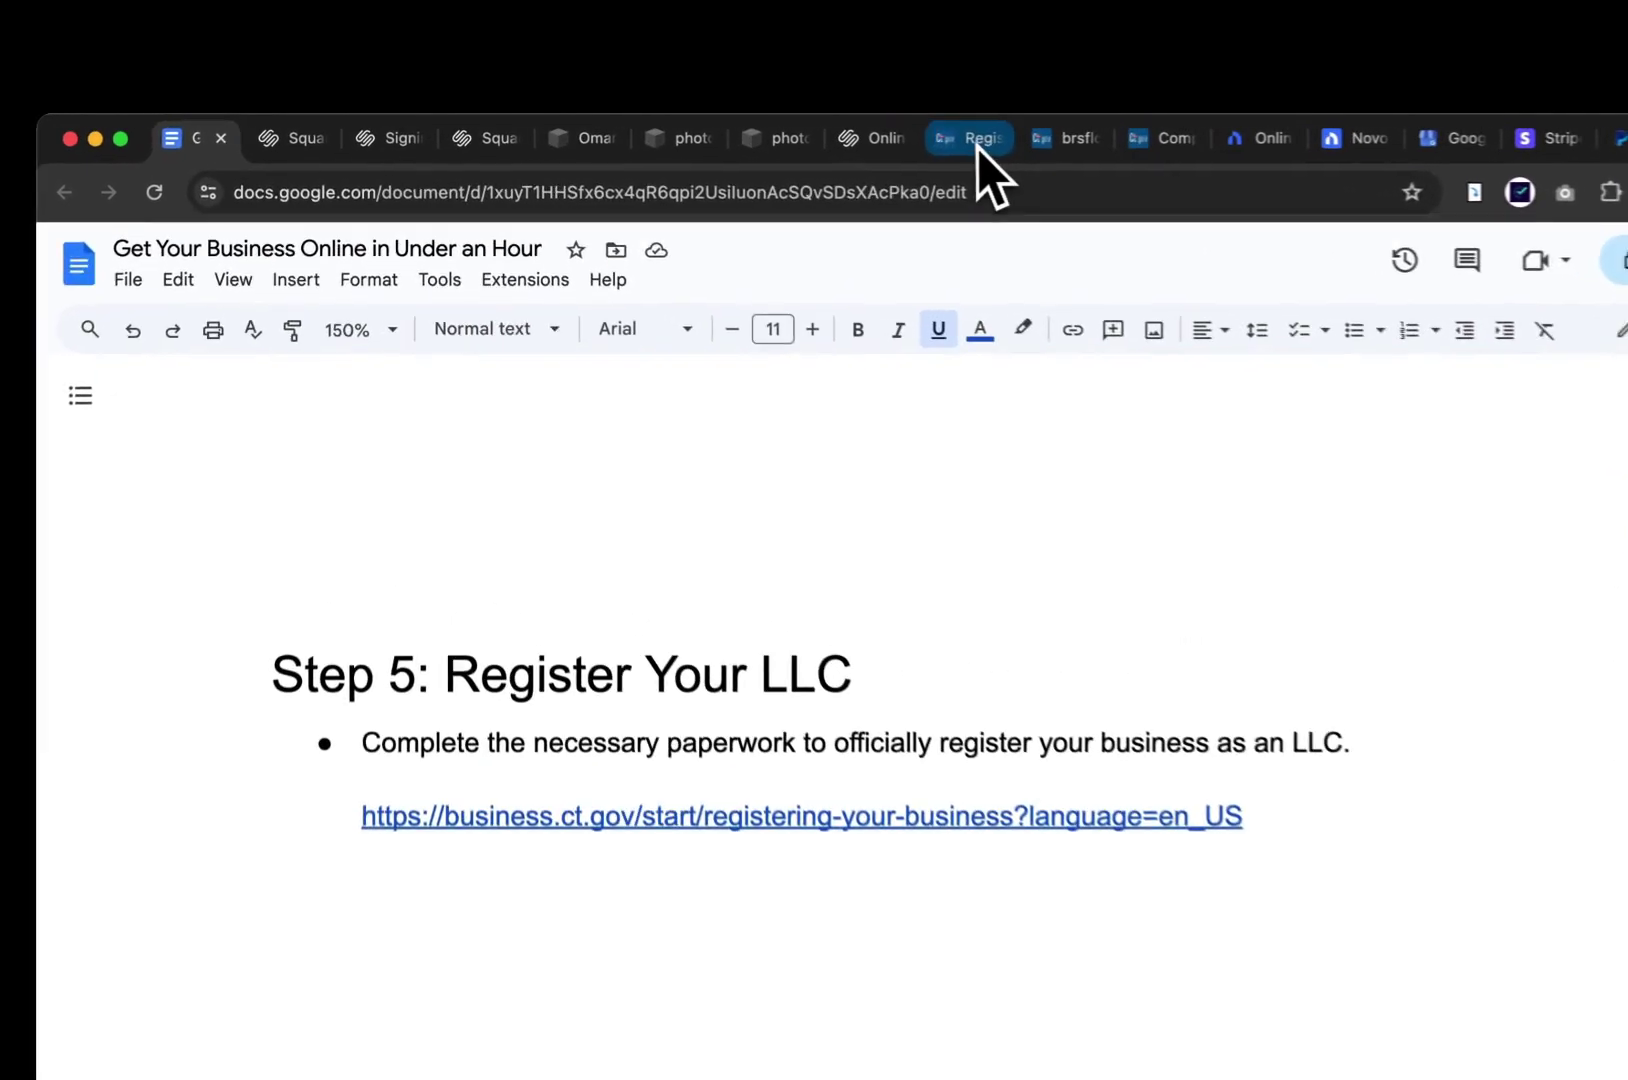
left_click(838, 138)
scroll(509, 593, "up", 4)
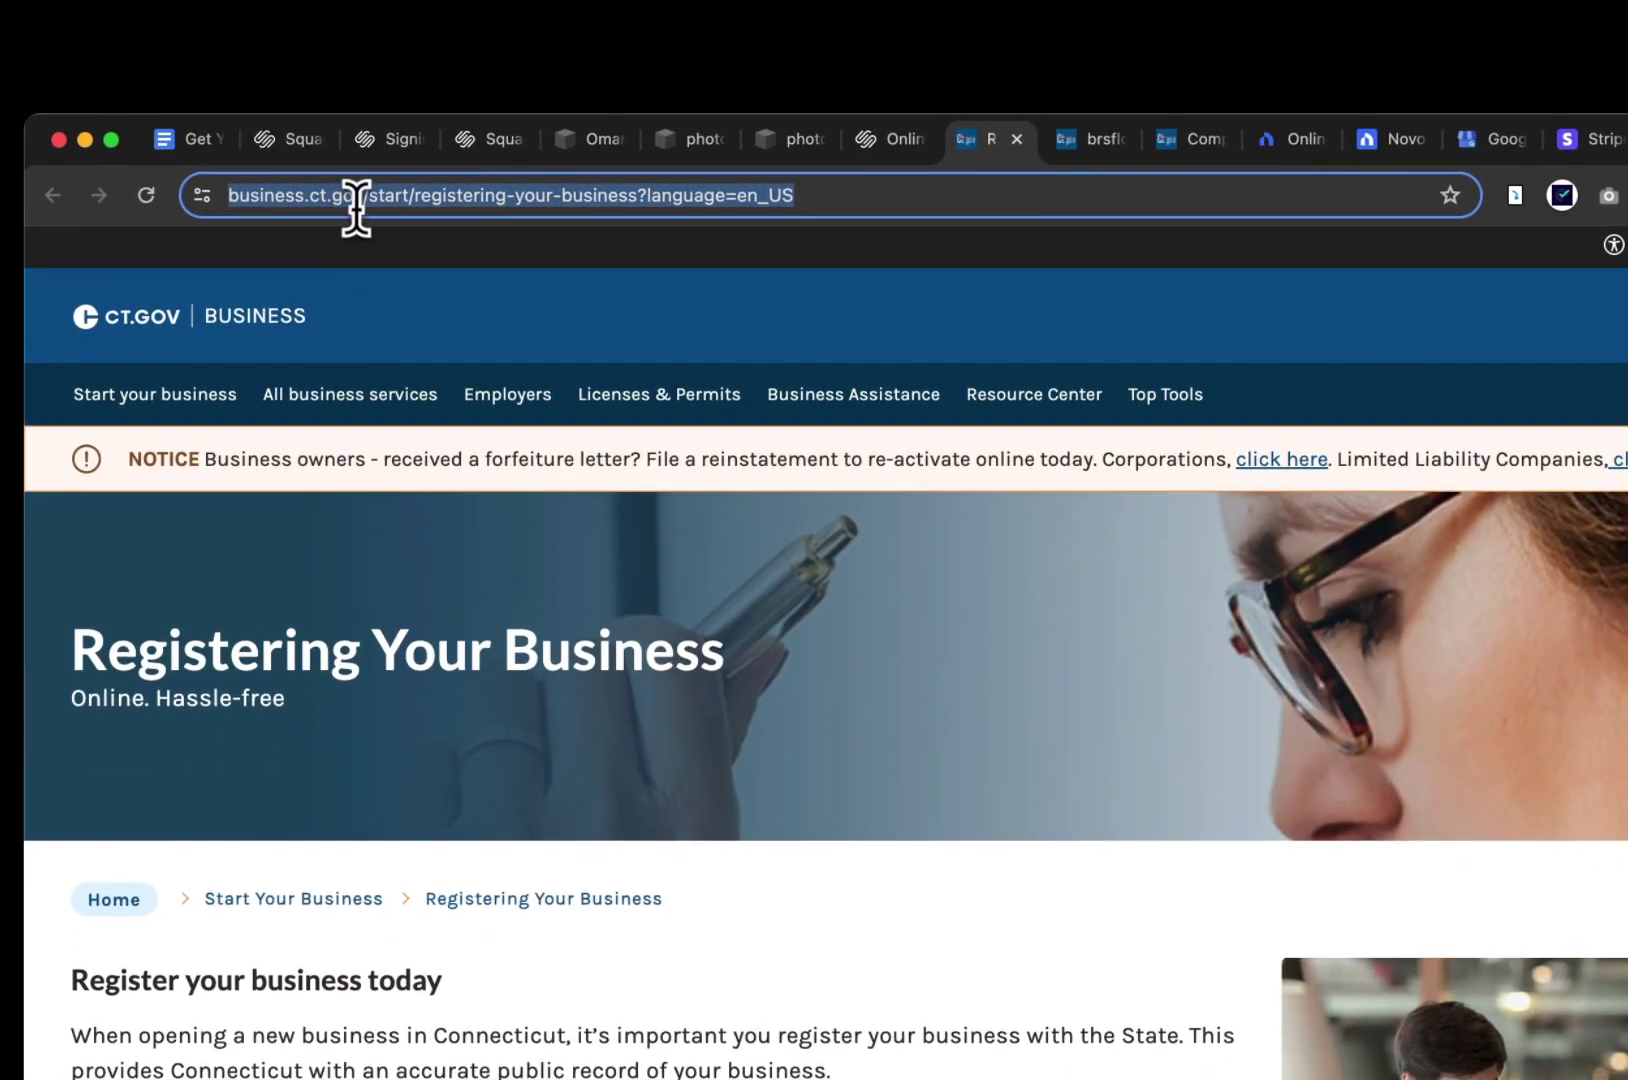
left_click(355, 200)
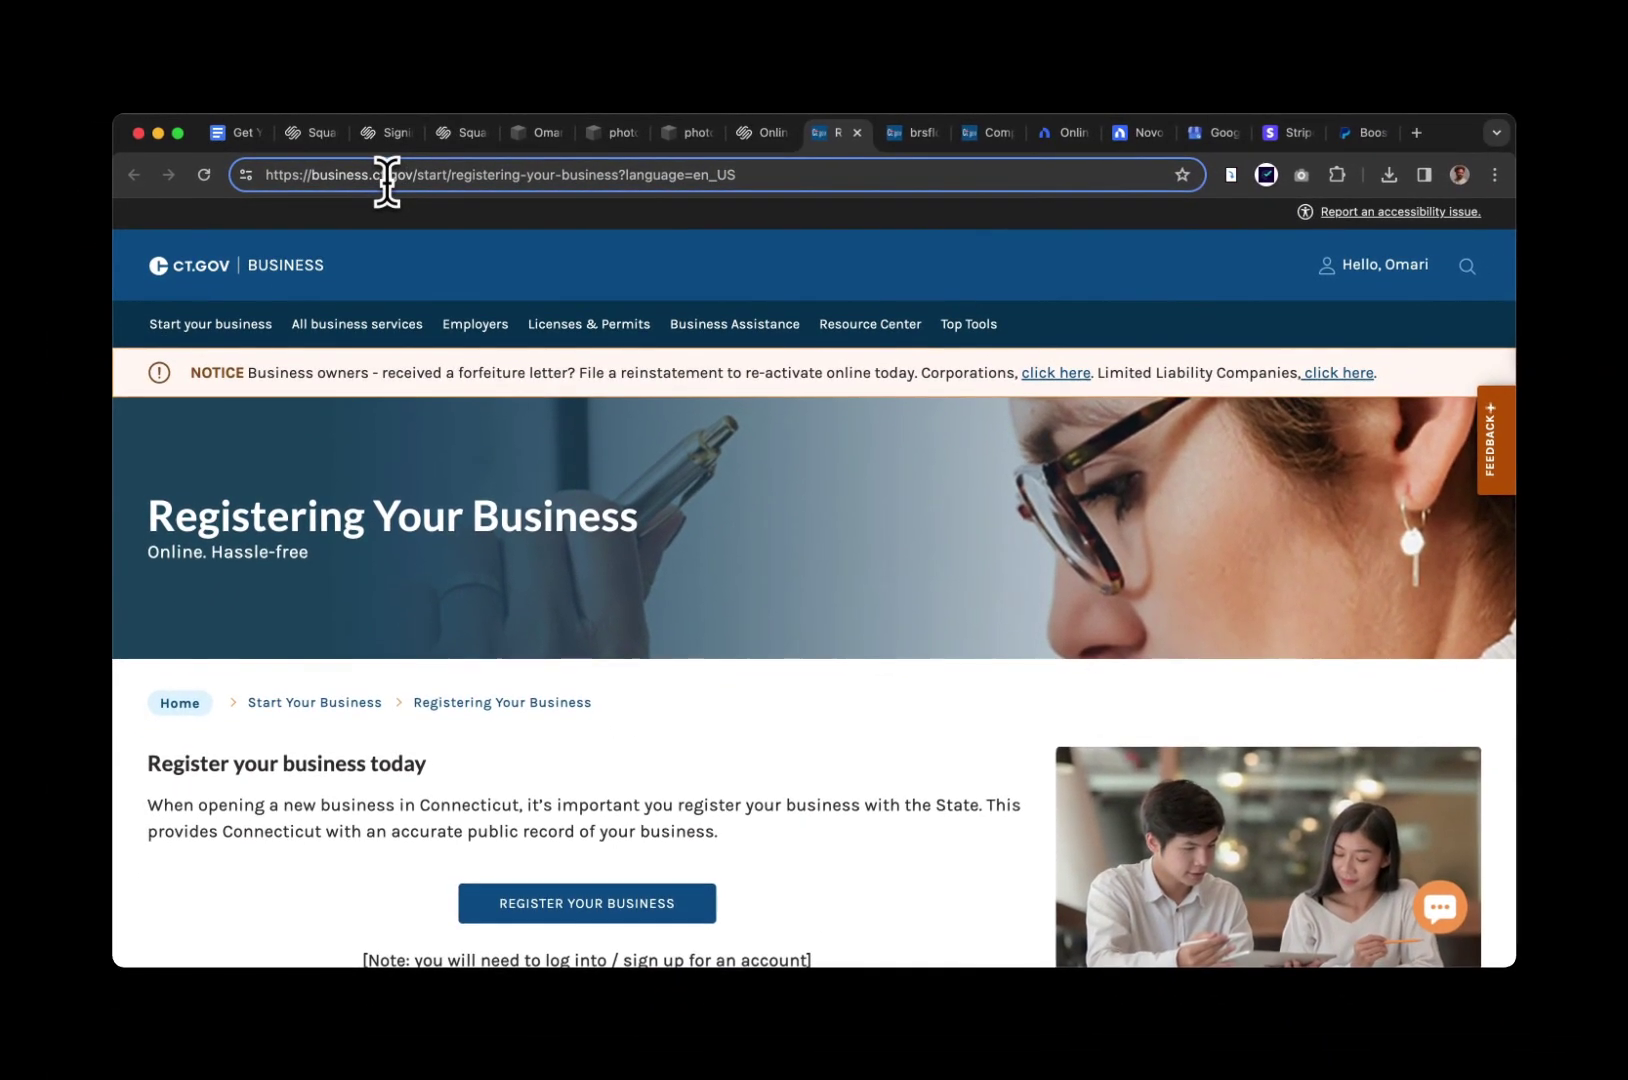
mouse_move(350, 394)
scroll(316, 763, "down", 3)
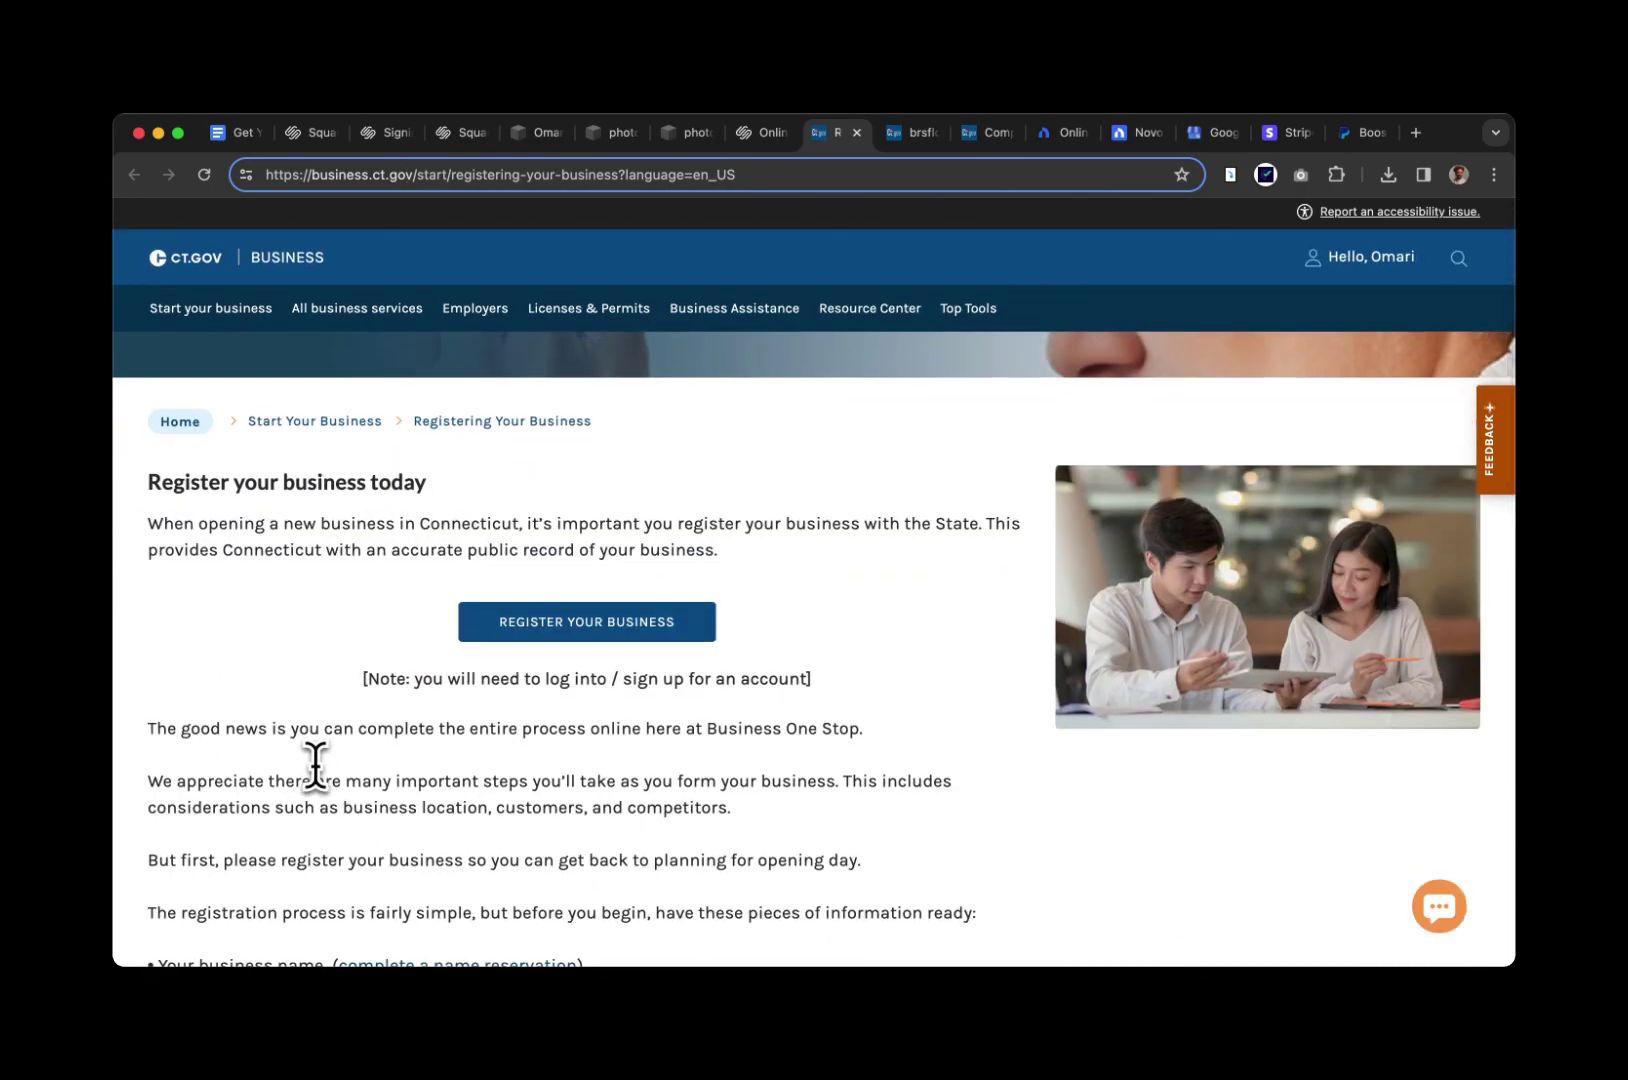
scroll(380, 560, "down", 2)
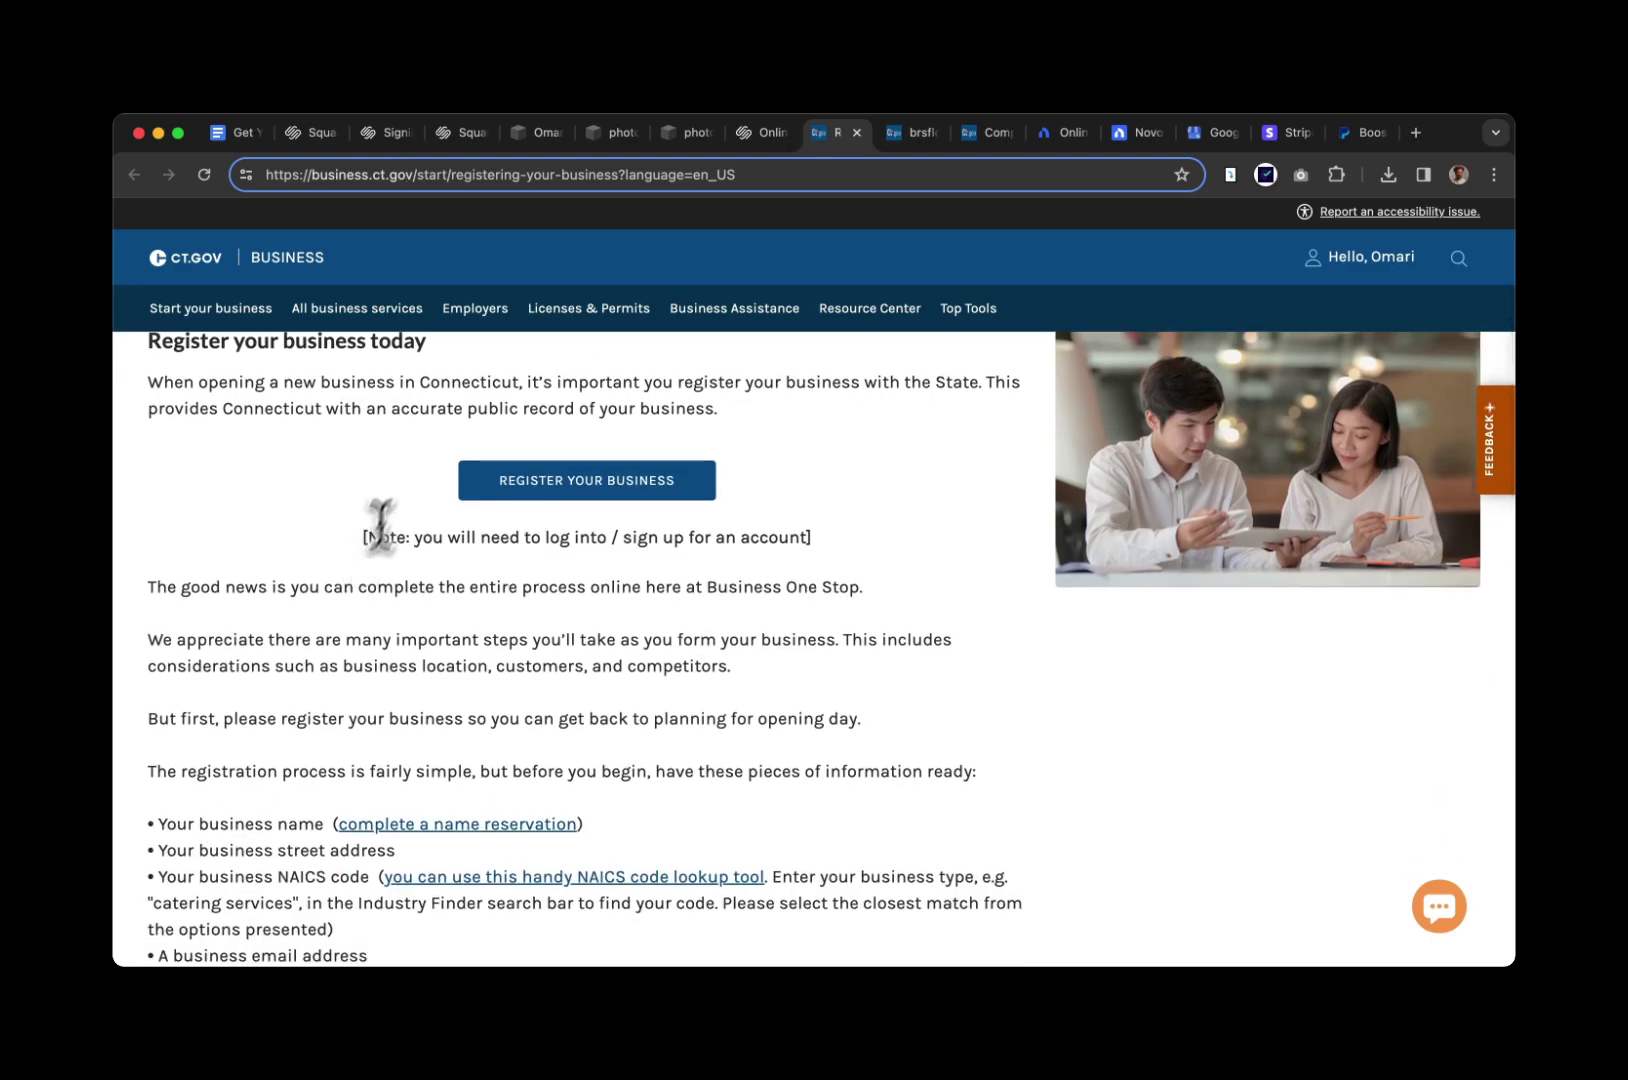
scroll(395, 473, "up", 1)
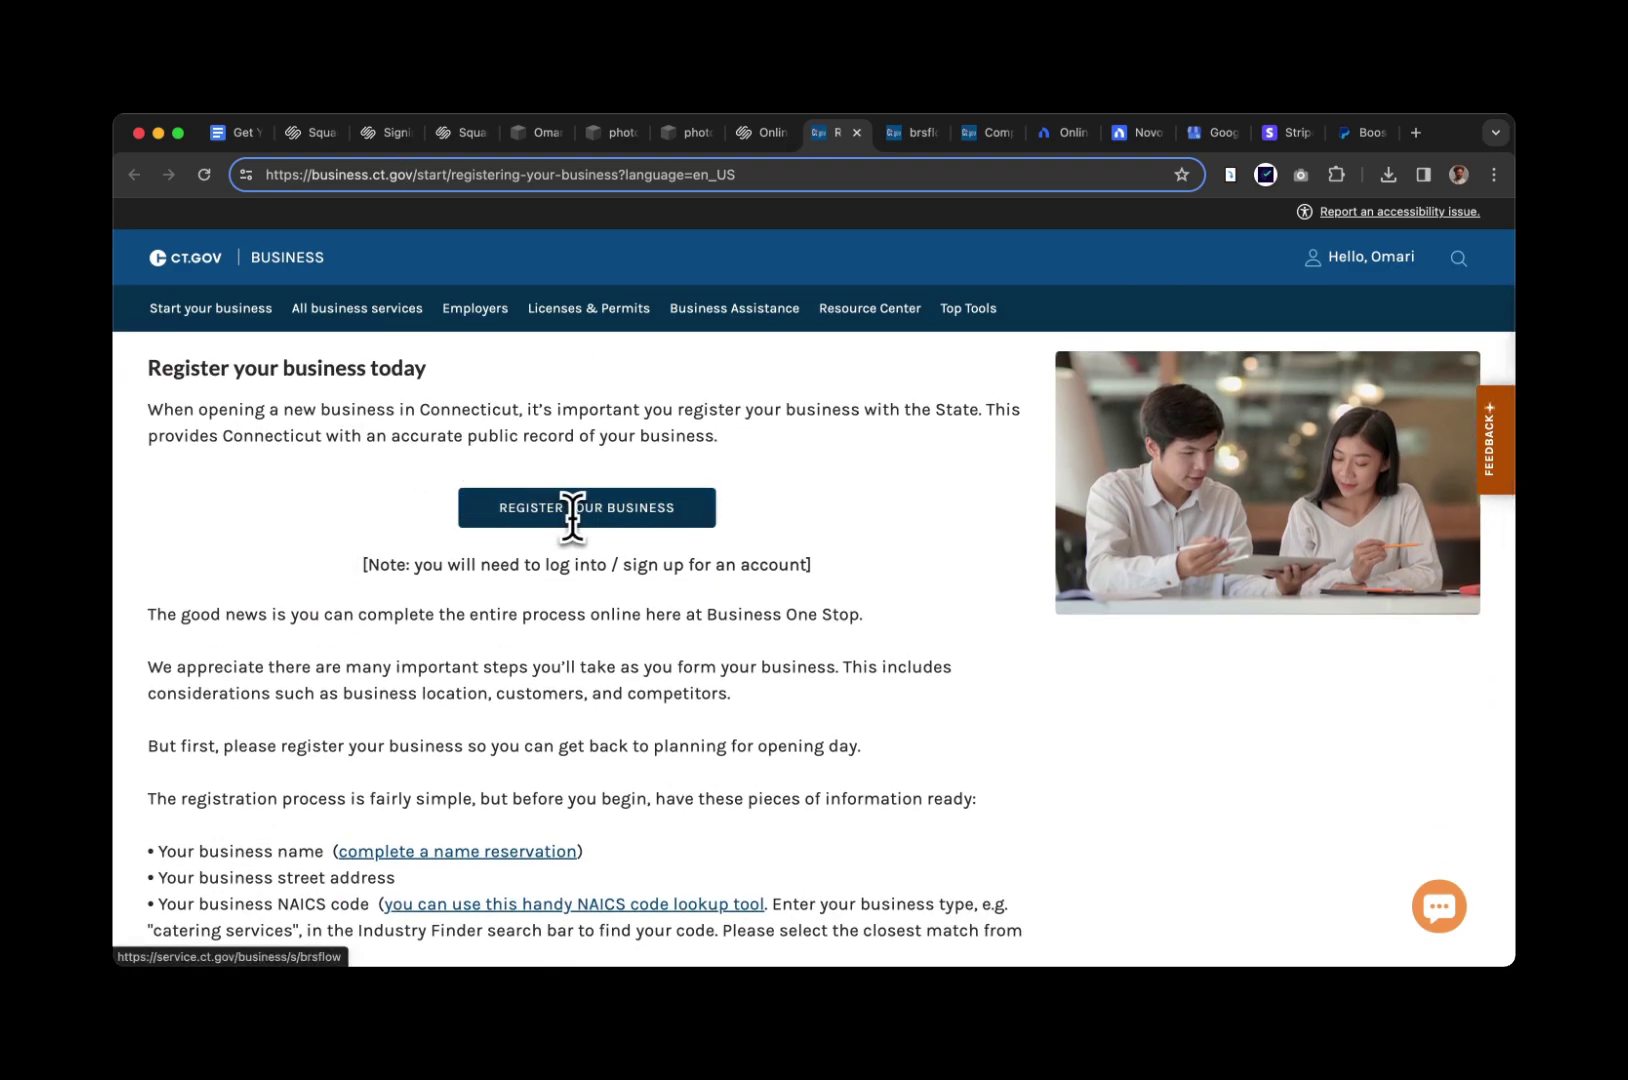
scroll(572, 520, "down", 3)
scroll(580, 620, "up", 1)
scroll(575, 540, "down", 1)
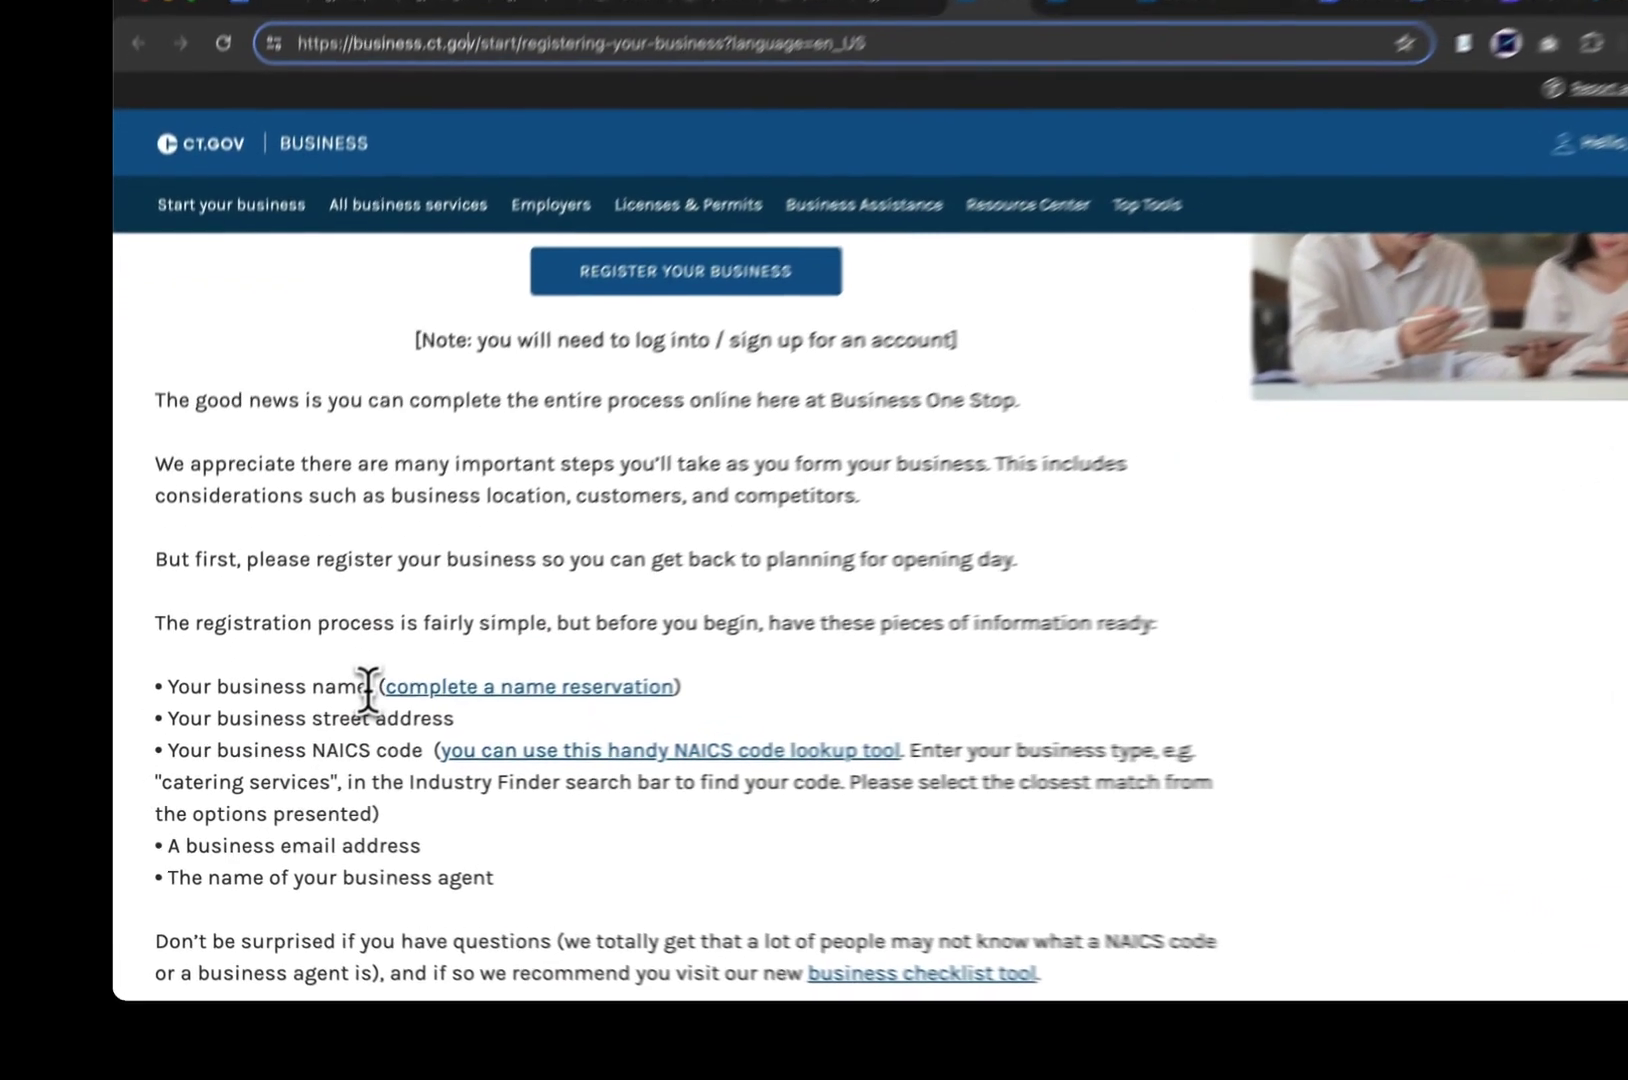
left_click_drag(318, 708, 155, 709)
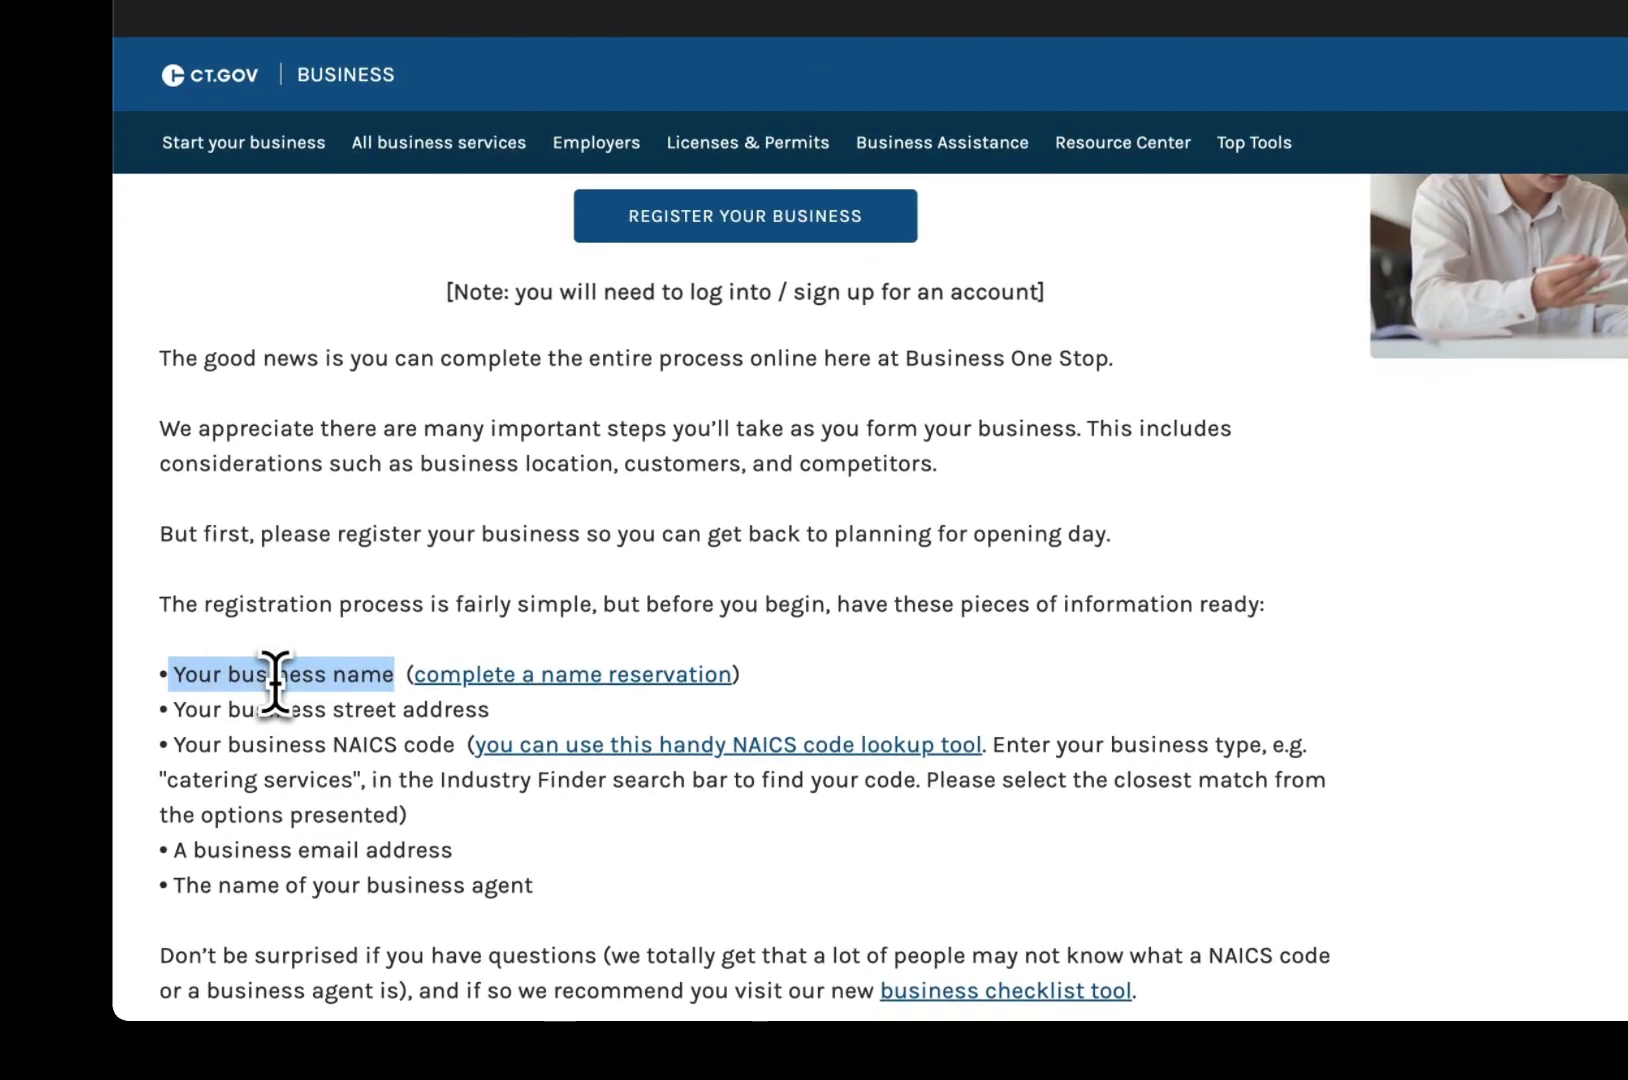
left_click_drag(489, 710, 199, 711)
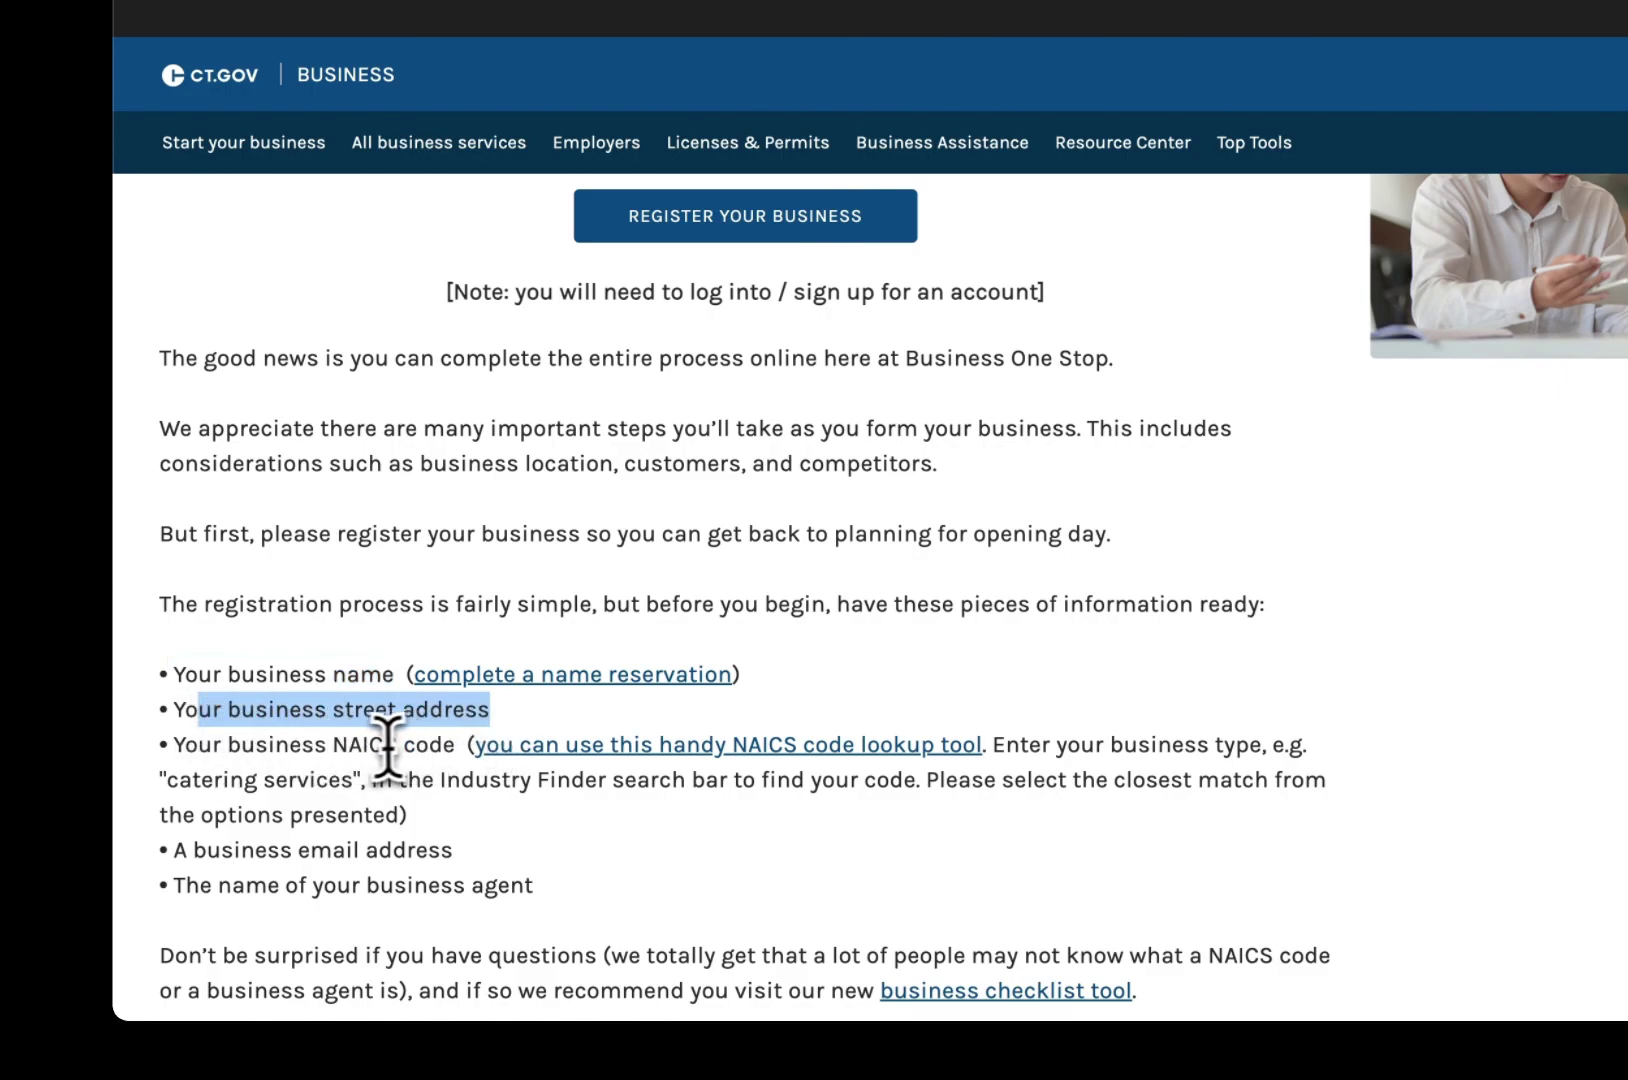
left_click(397, 750)
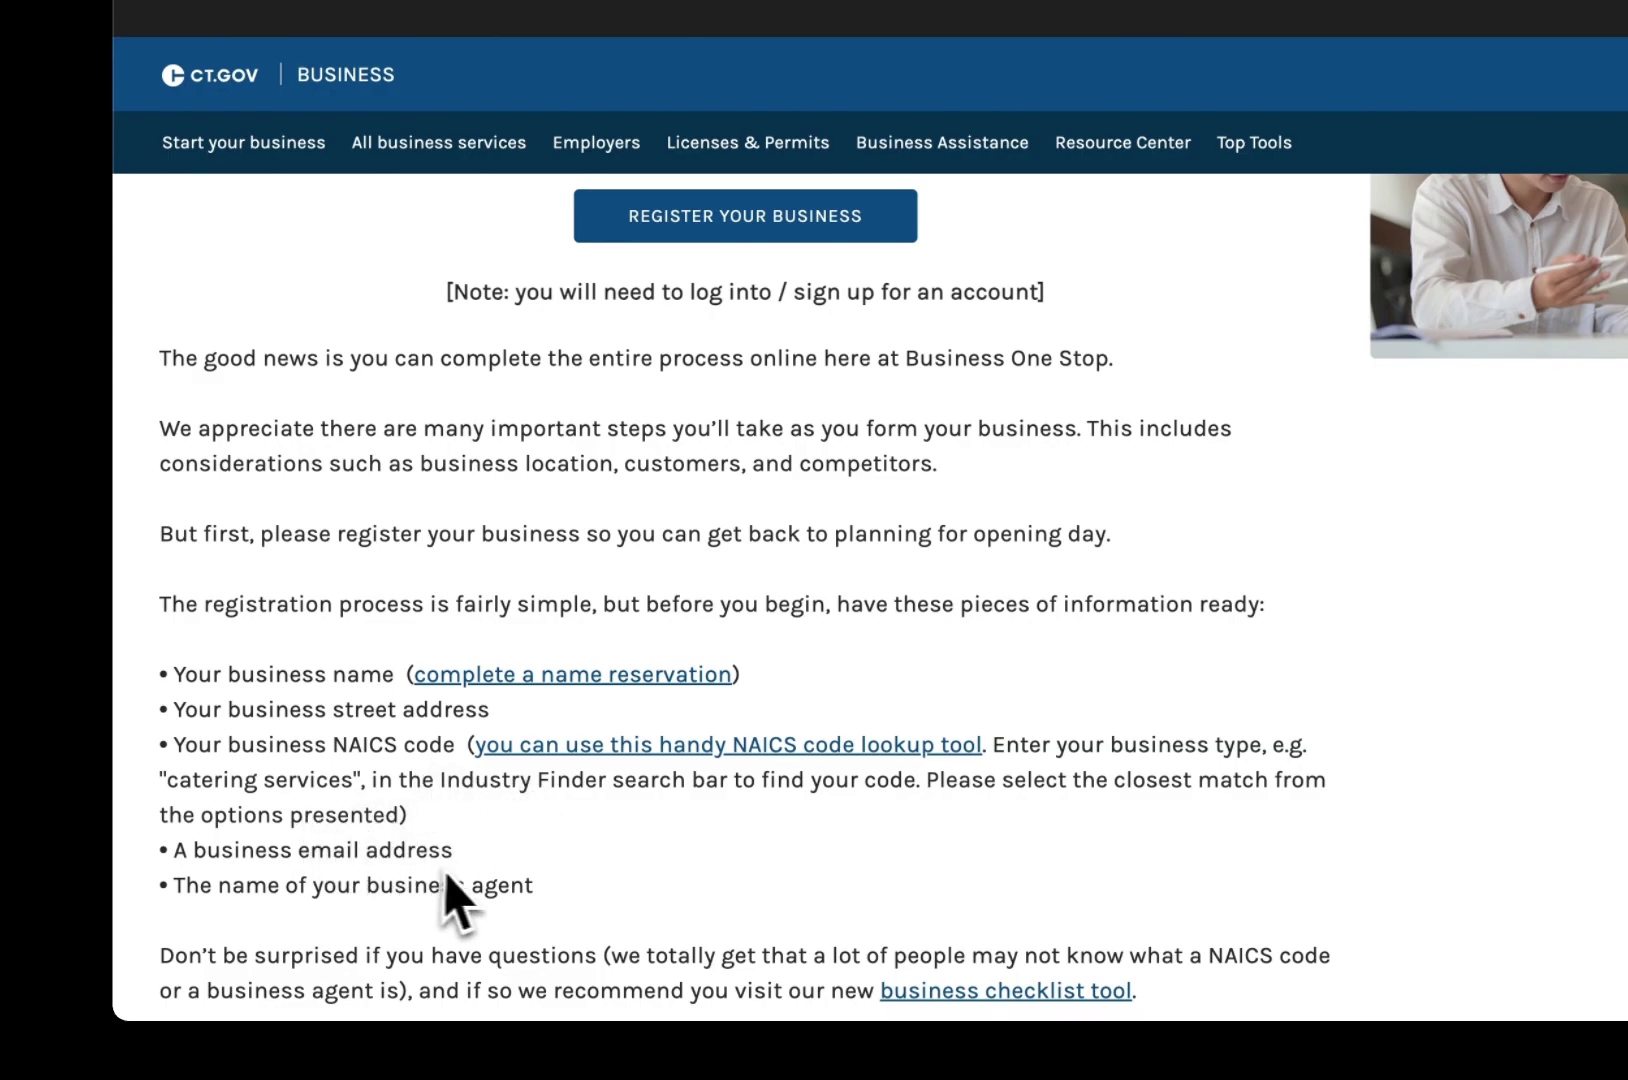
left_click_drag(468, 850, 220, 850)
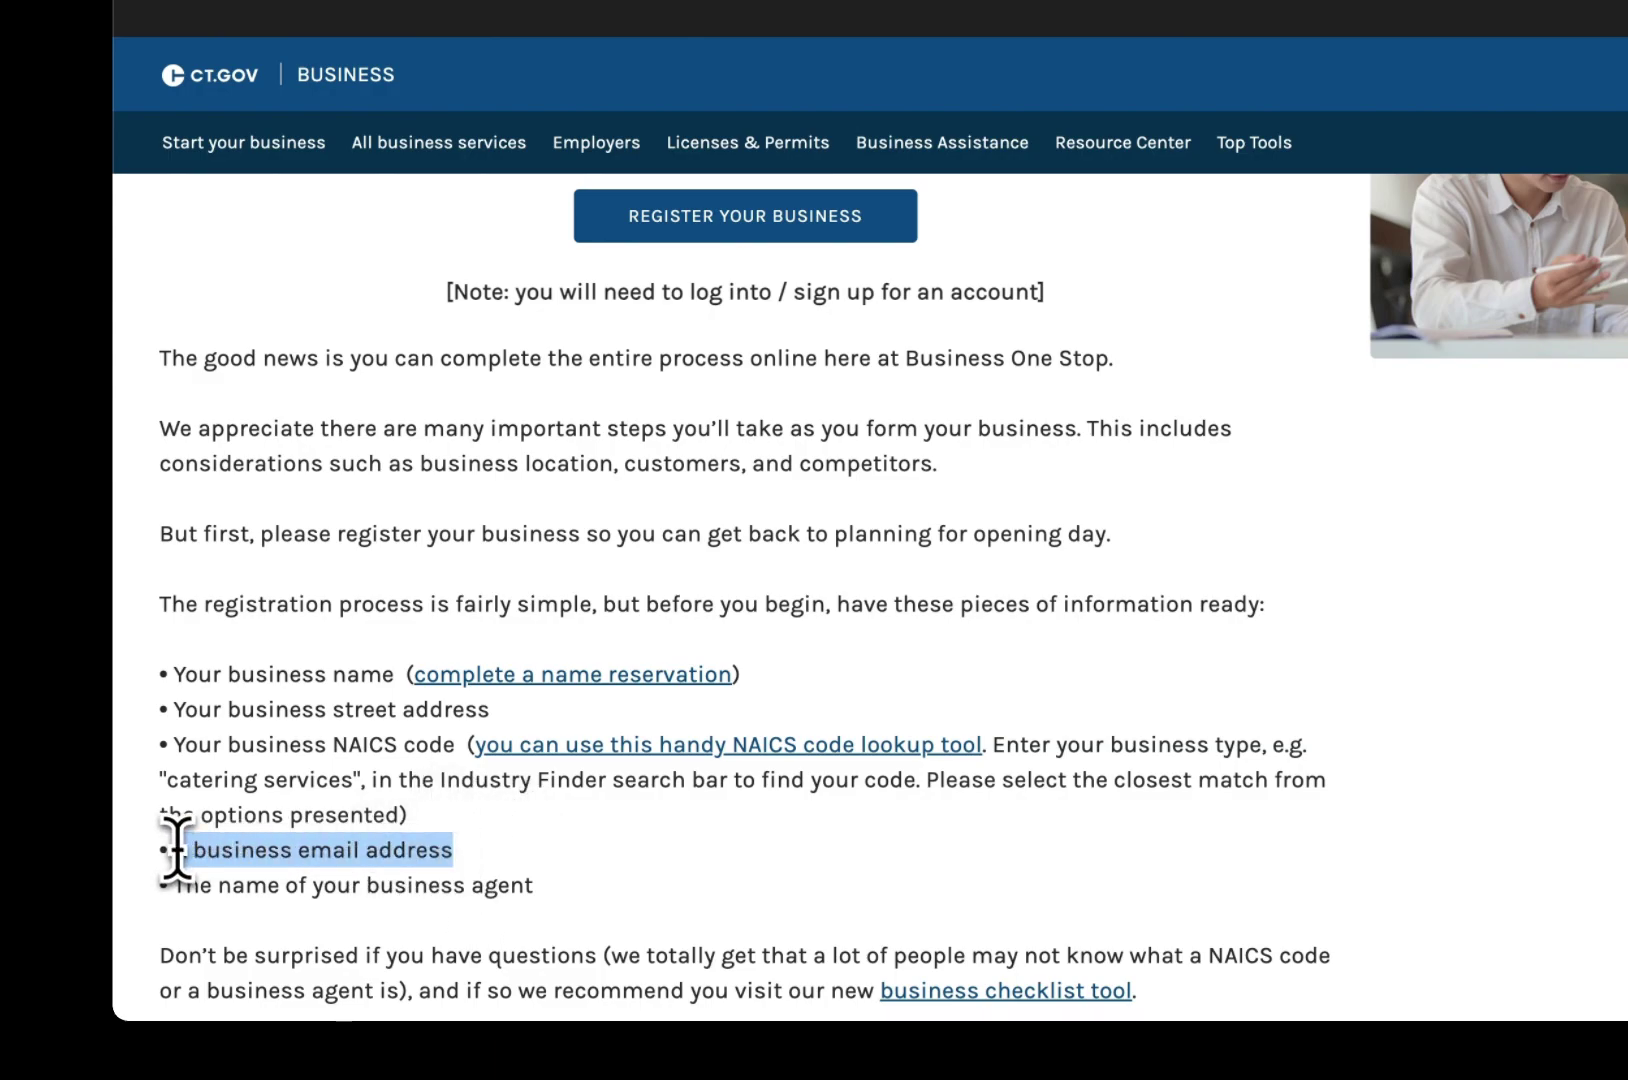
left_click_drag(590, 900, 262, 885)
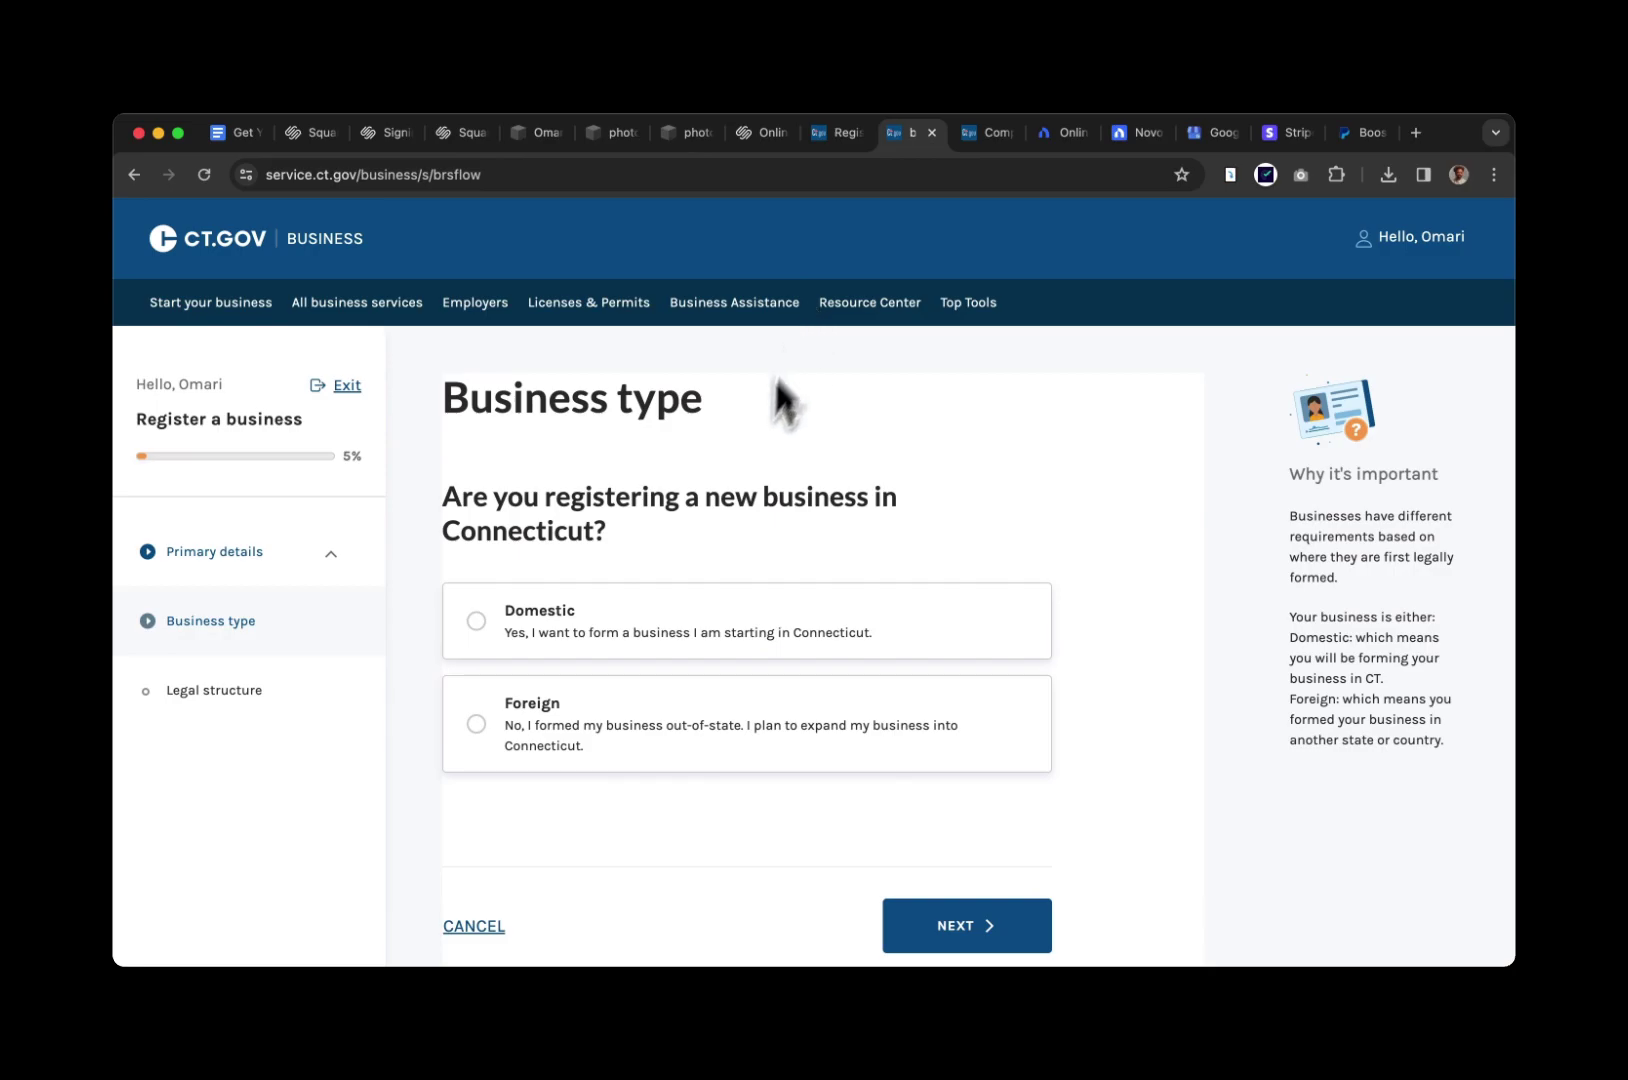
Register as a Domestic Connecticut business with LLC as the legal structure
scroll(590, 548, "down", 1)
scroll(588, 548, "down", 2)
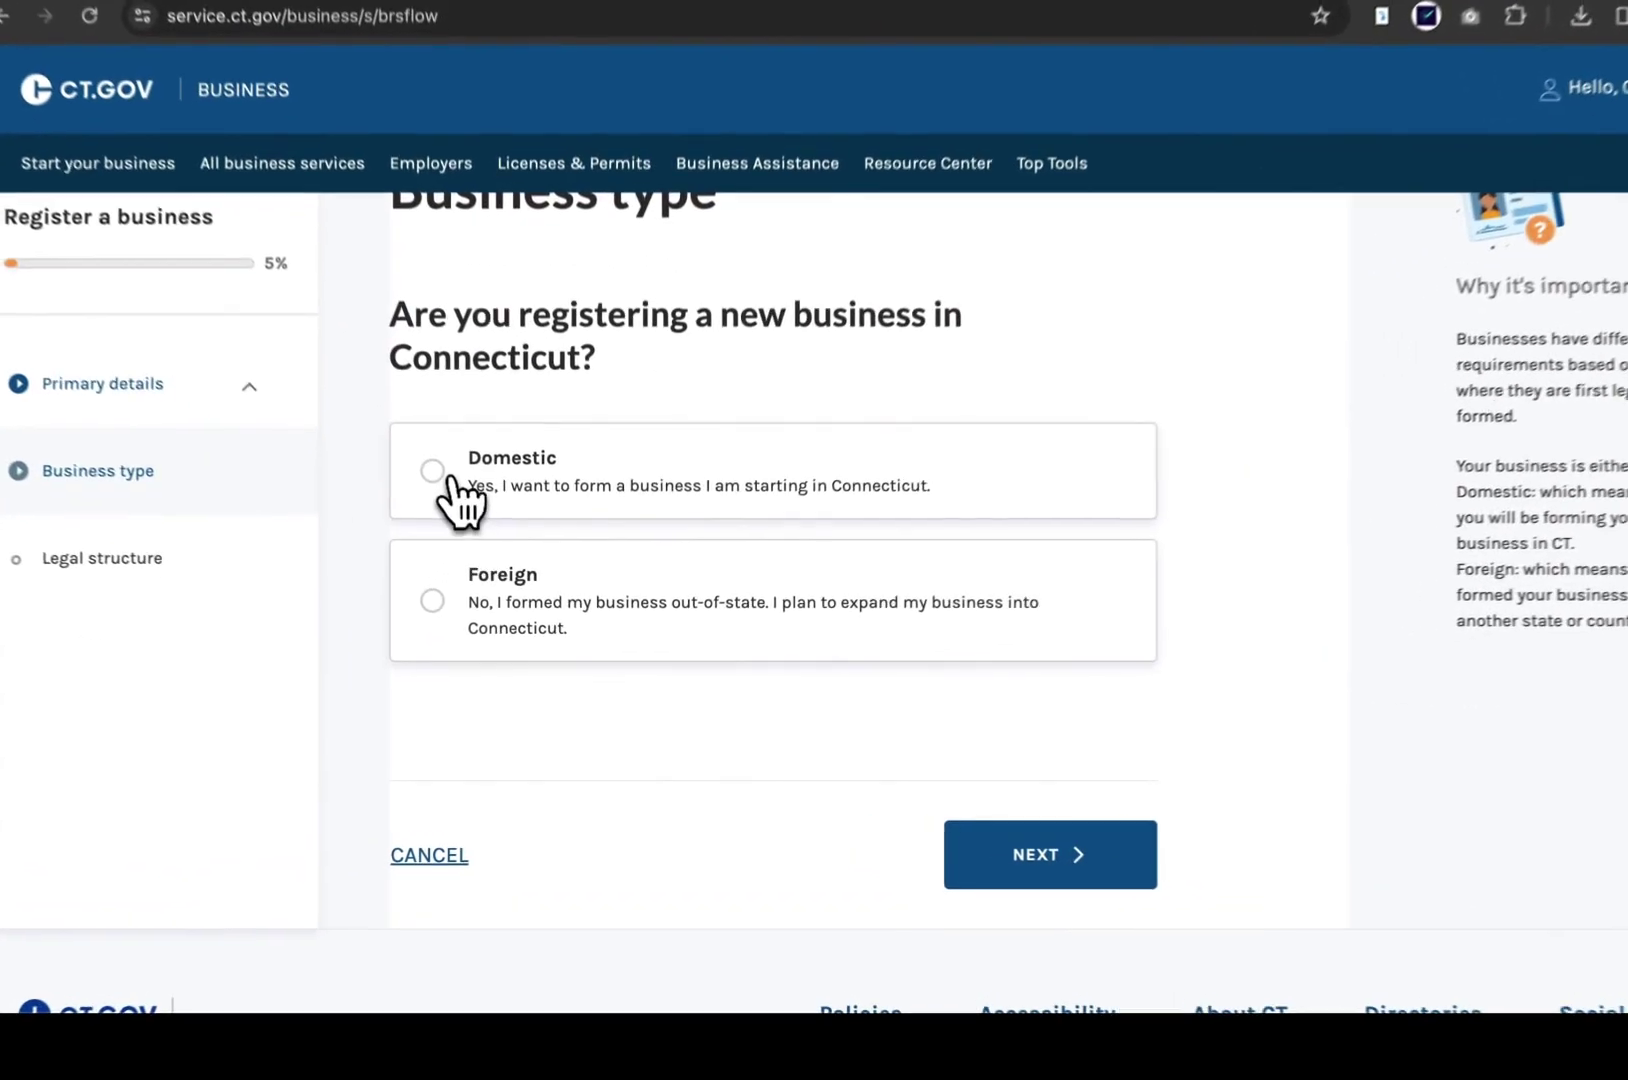
left_click(478, 537)
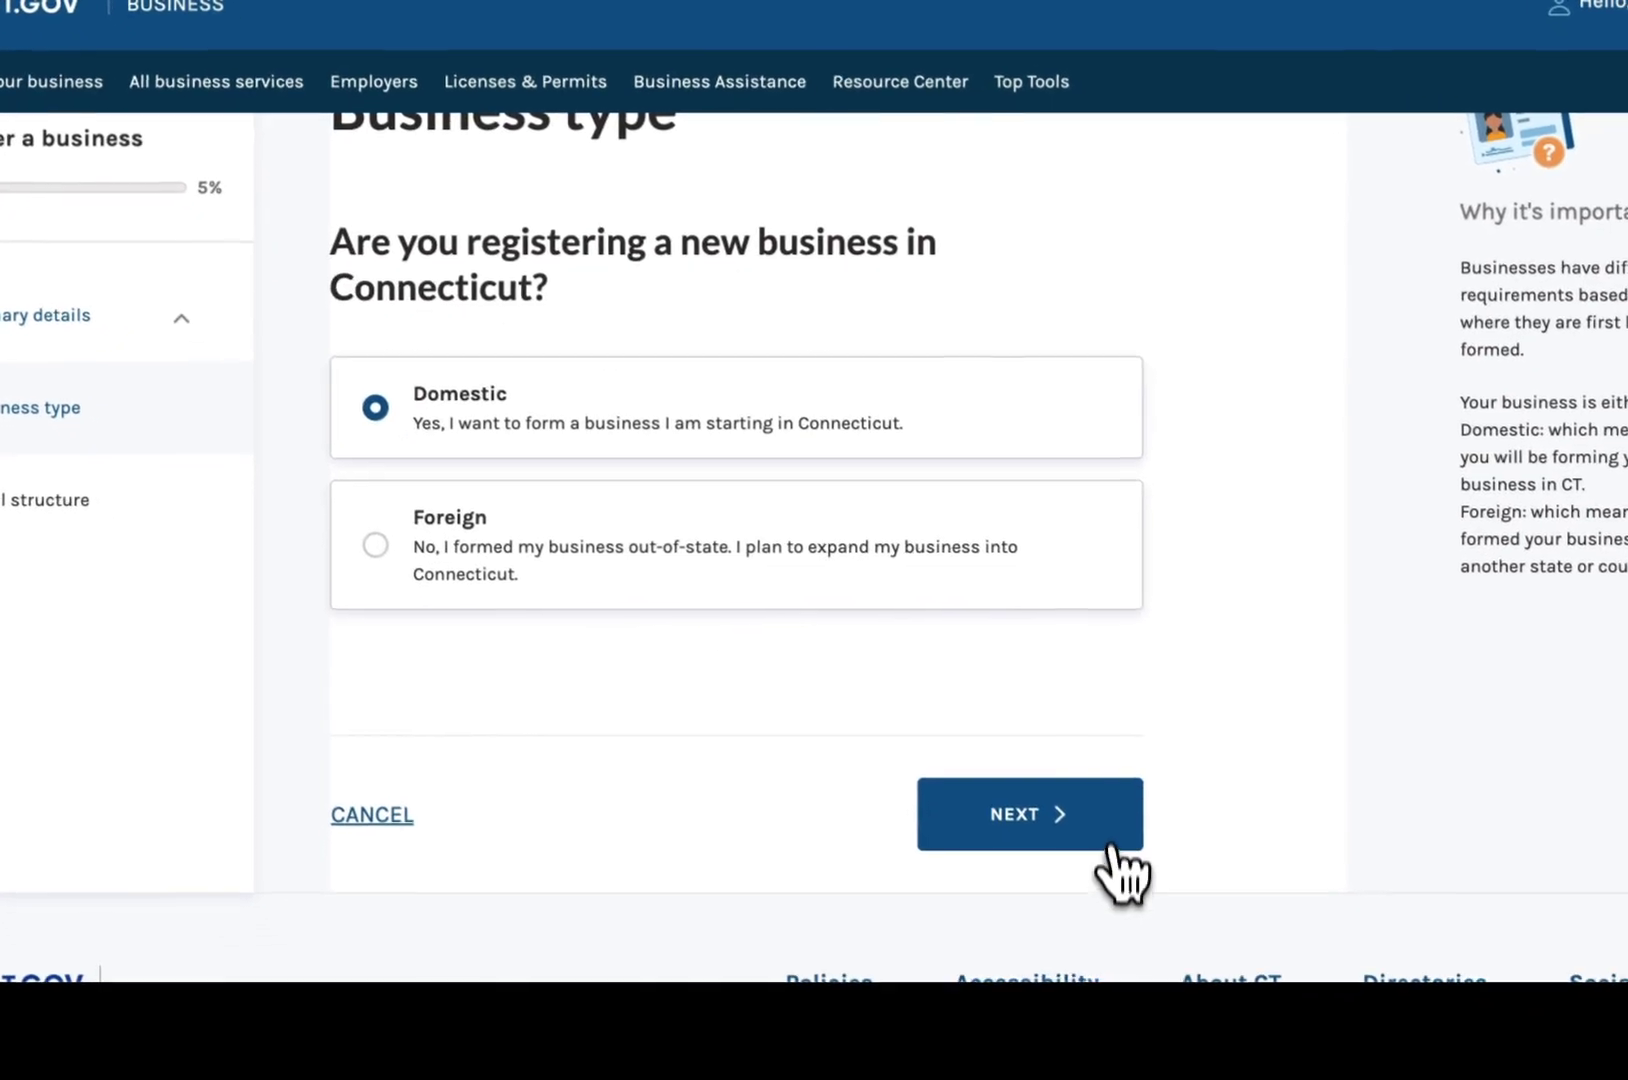
left_click(1075, 840)
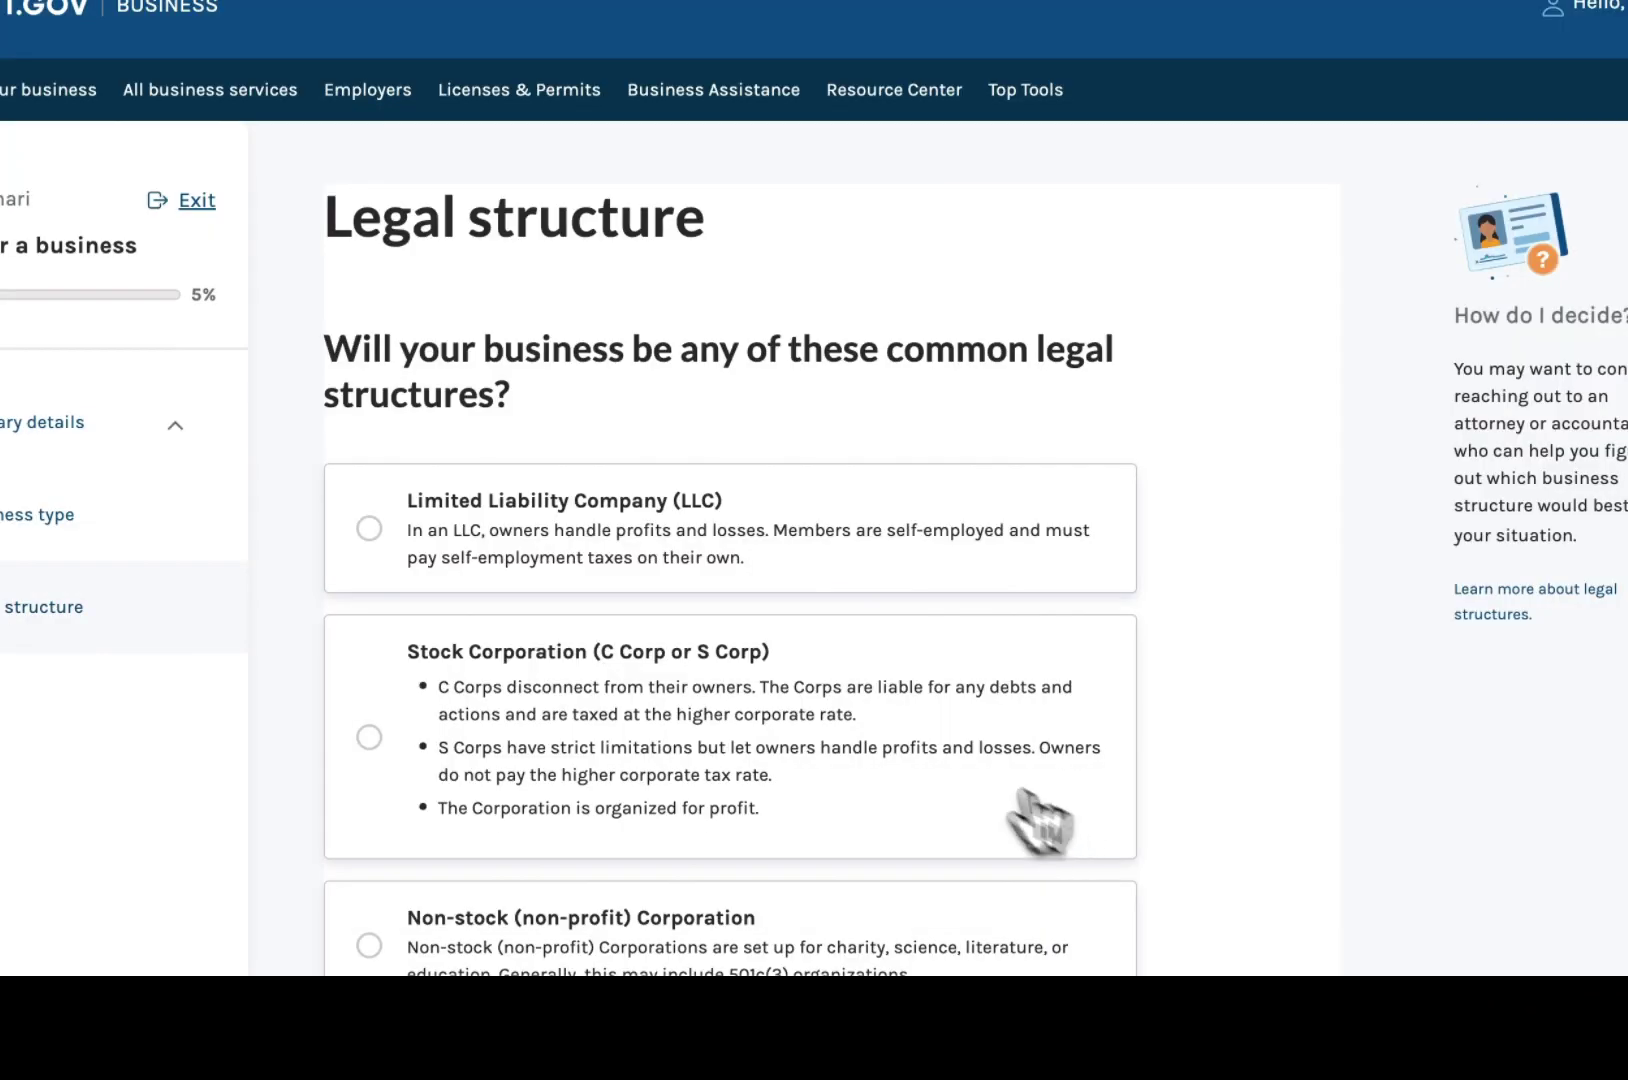
left_click(440, 540)
scroll(490, 548, "down", 5)
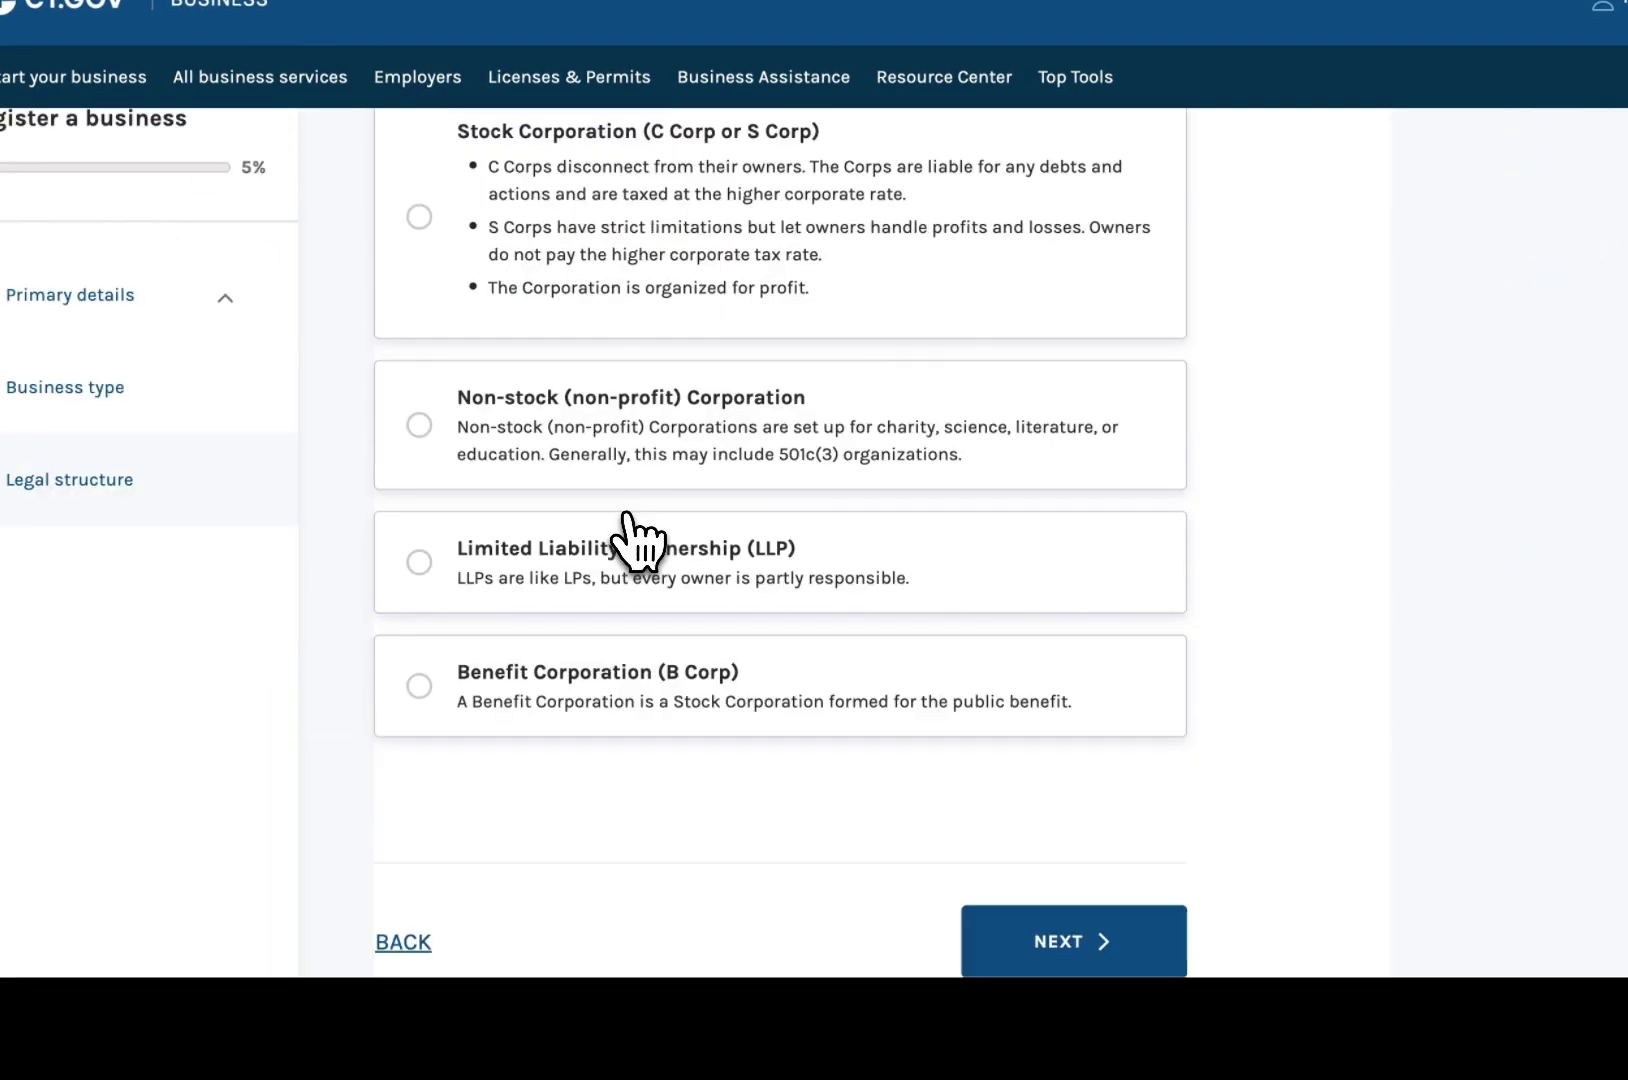
left_click(1105, 965)
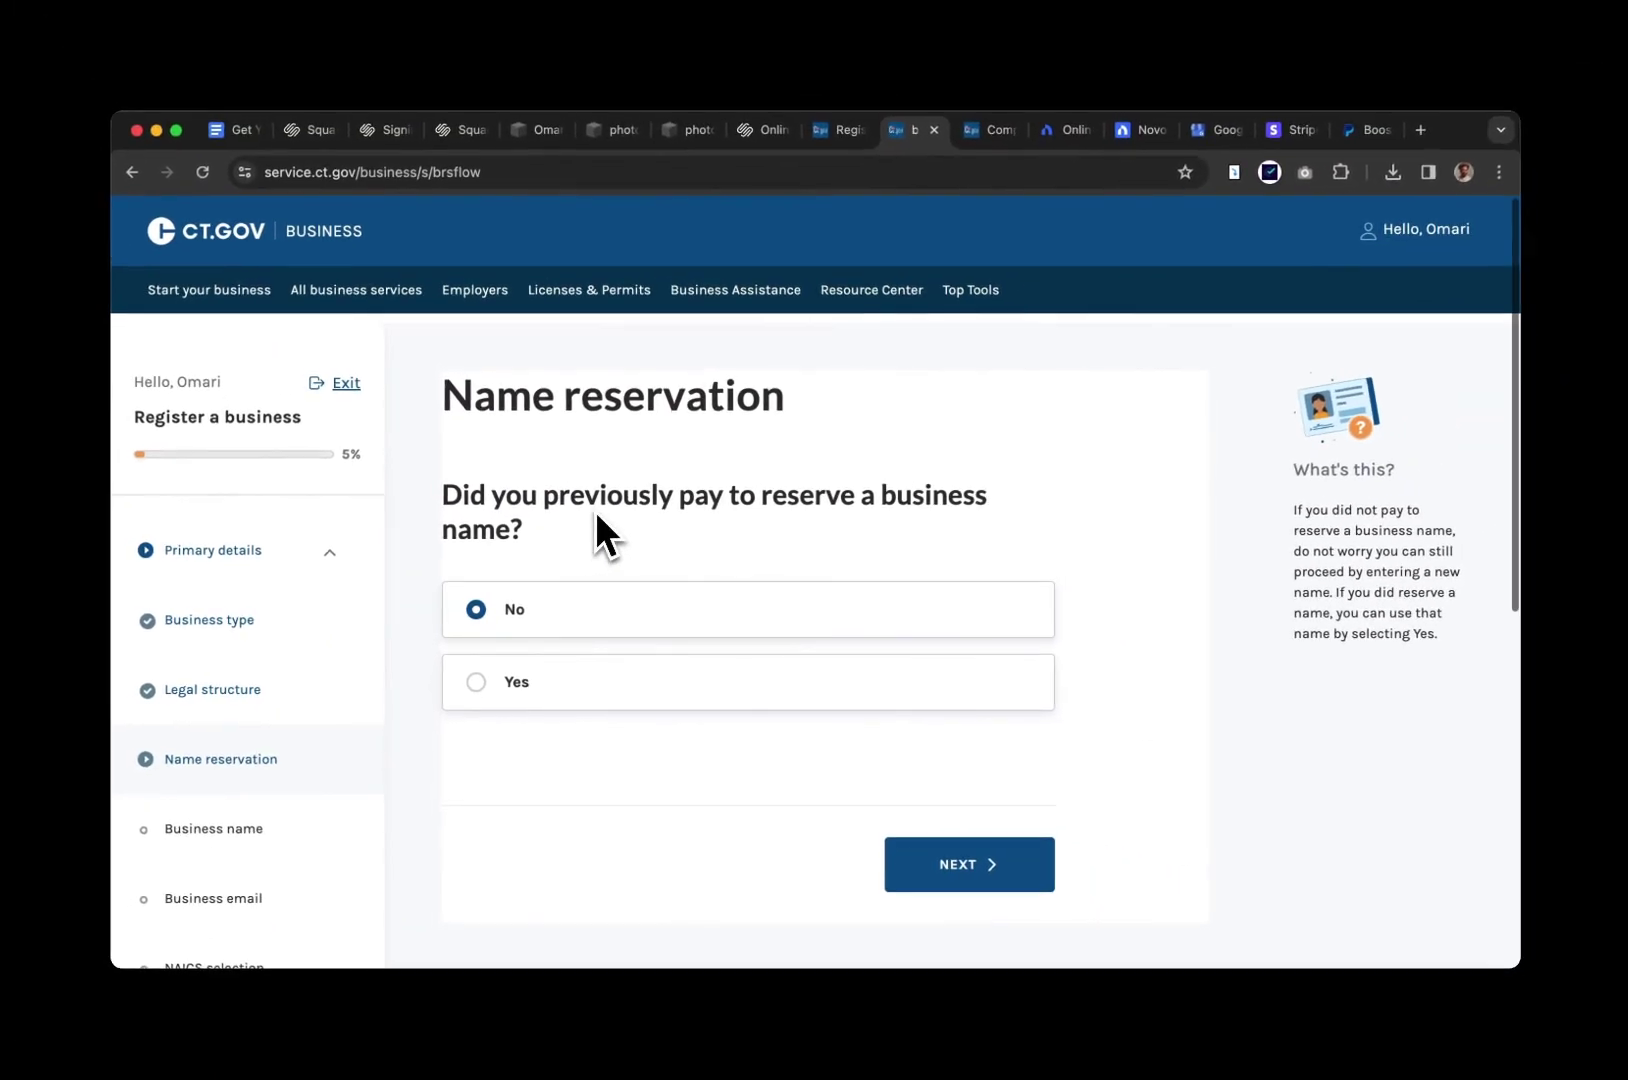
Confirm no name reservation and enter the business name 'photoclass Liability Company'
scroll(594, 510, "down", 1)
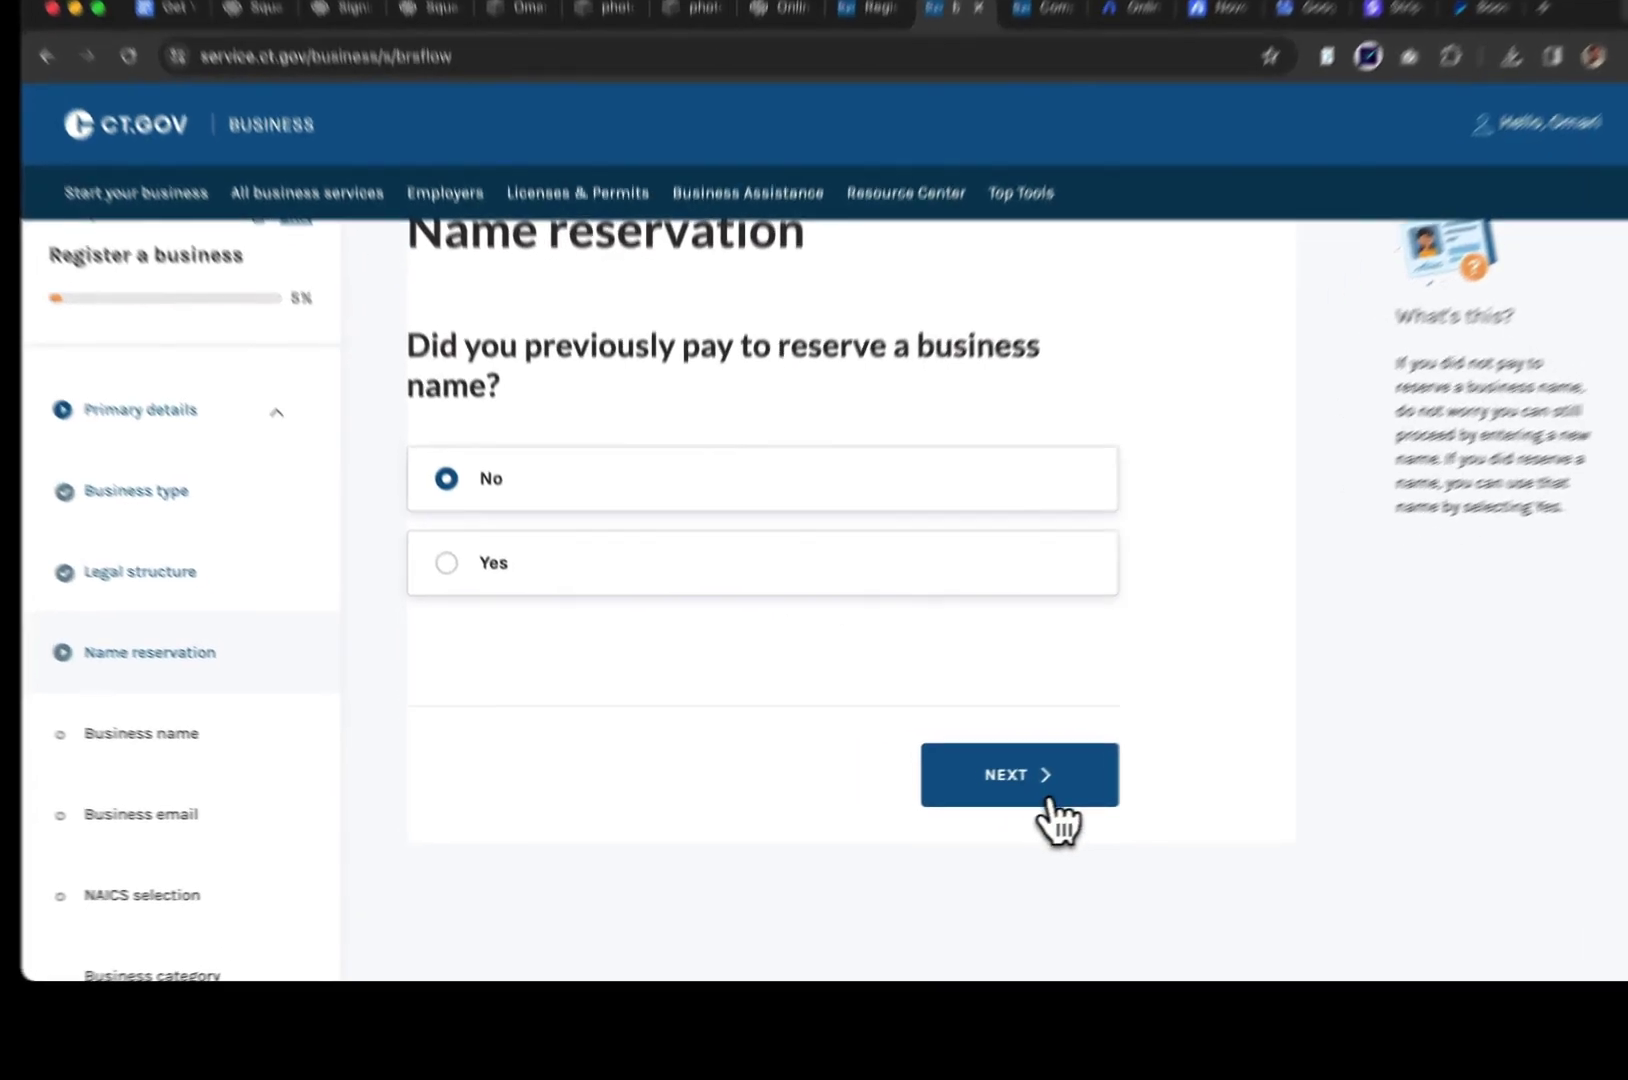
left_click(990, 805)
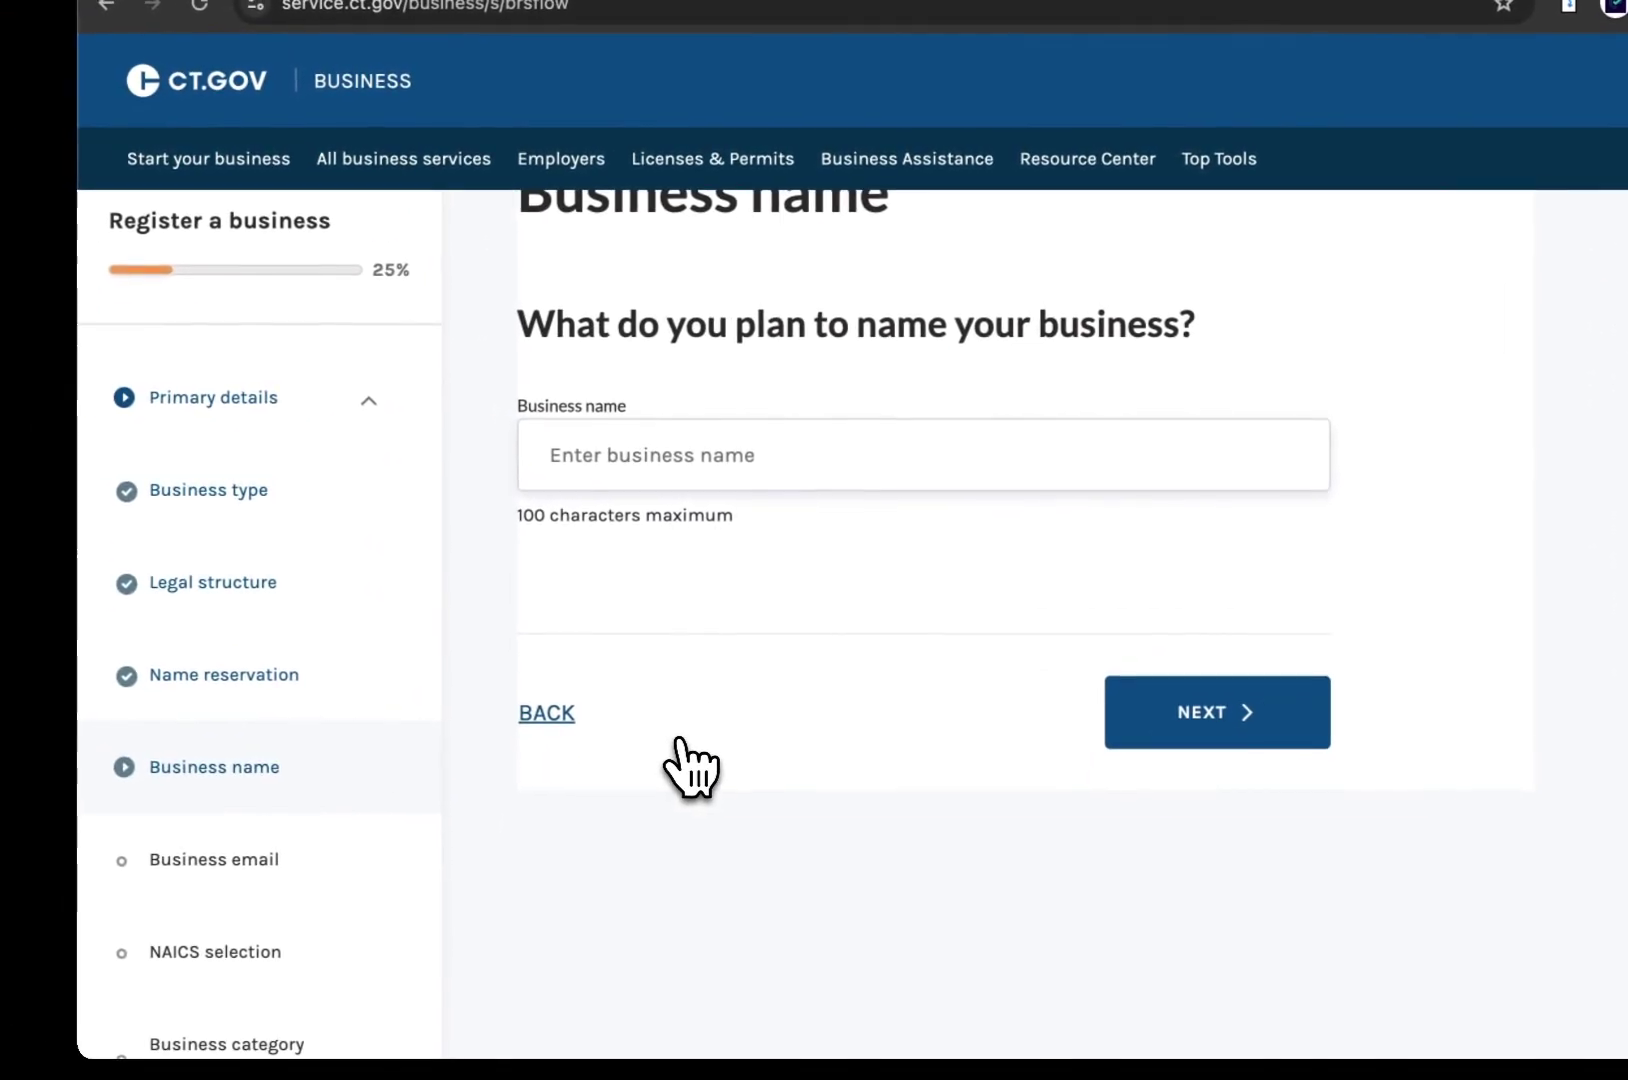
left_click(625, 445)
type("photoclass")
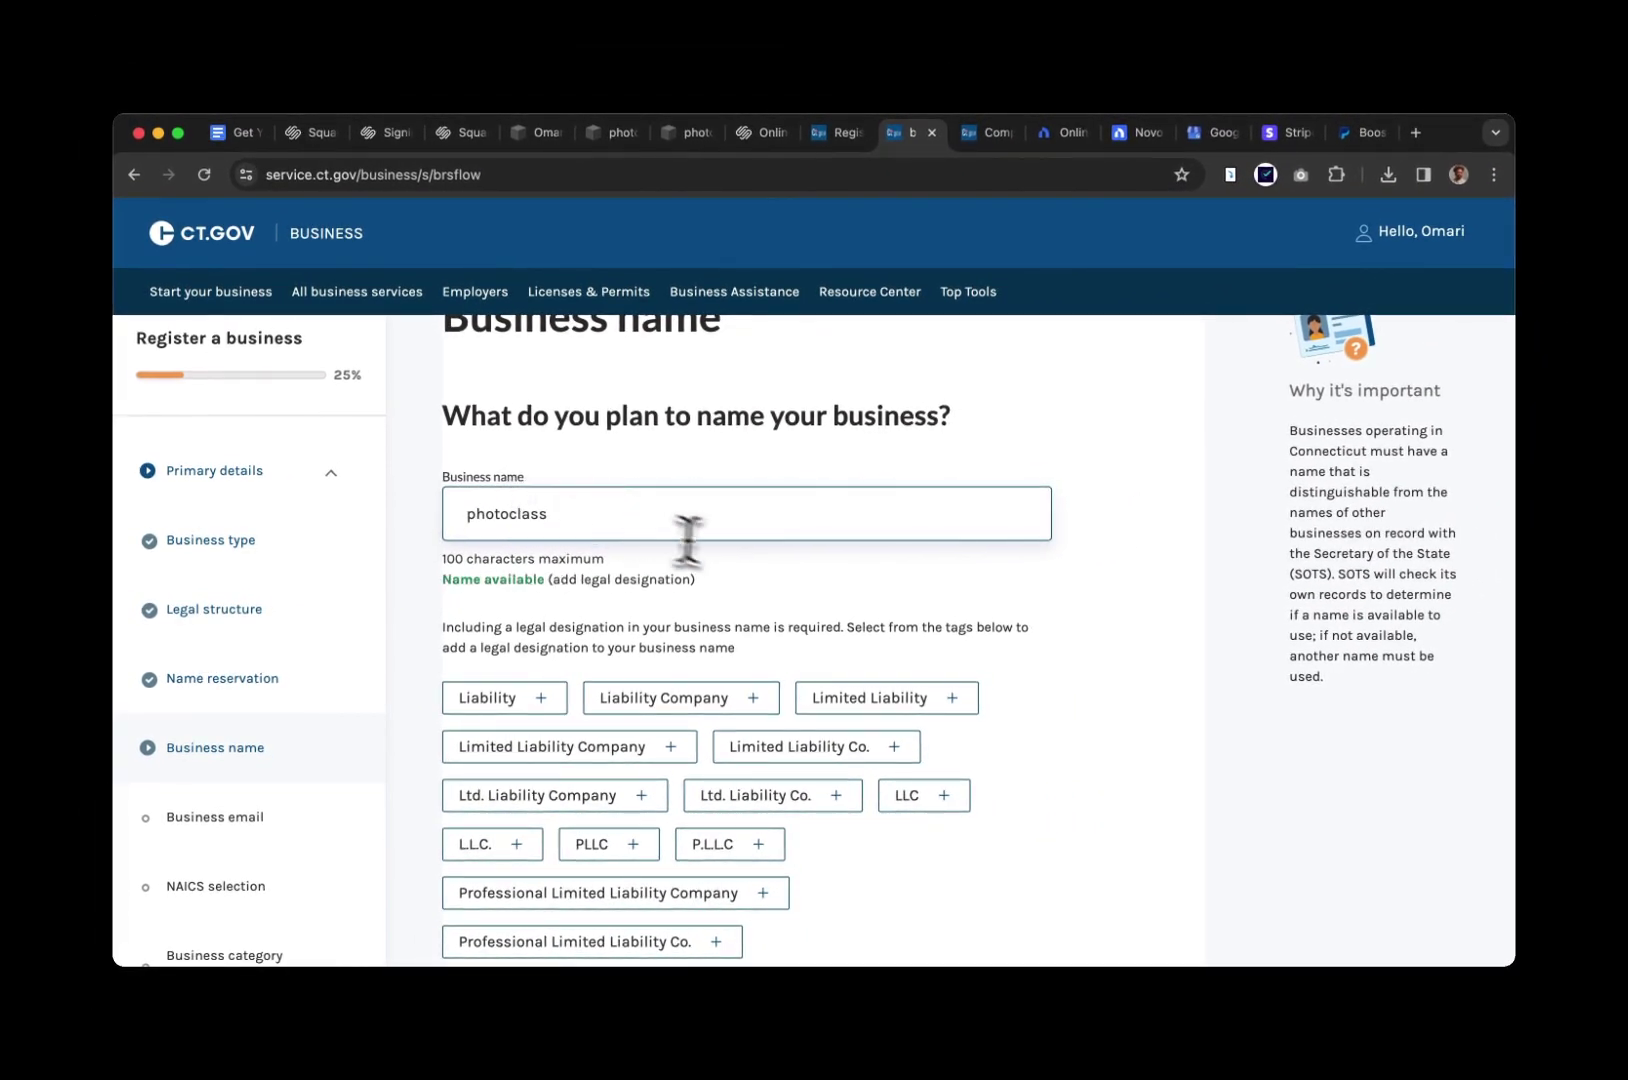
scroll(700, 545, "down", 5)
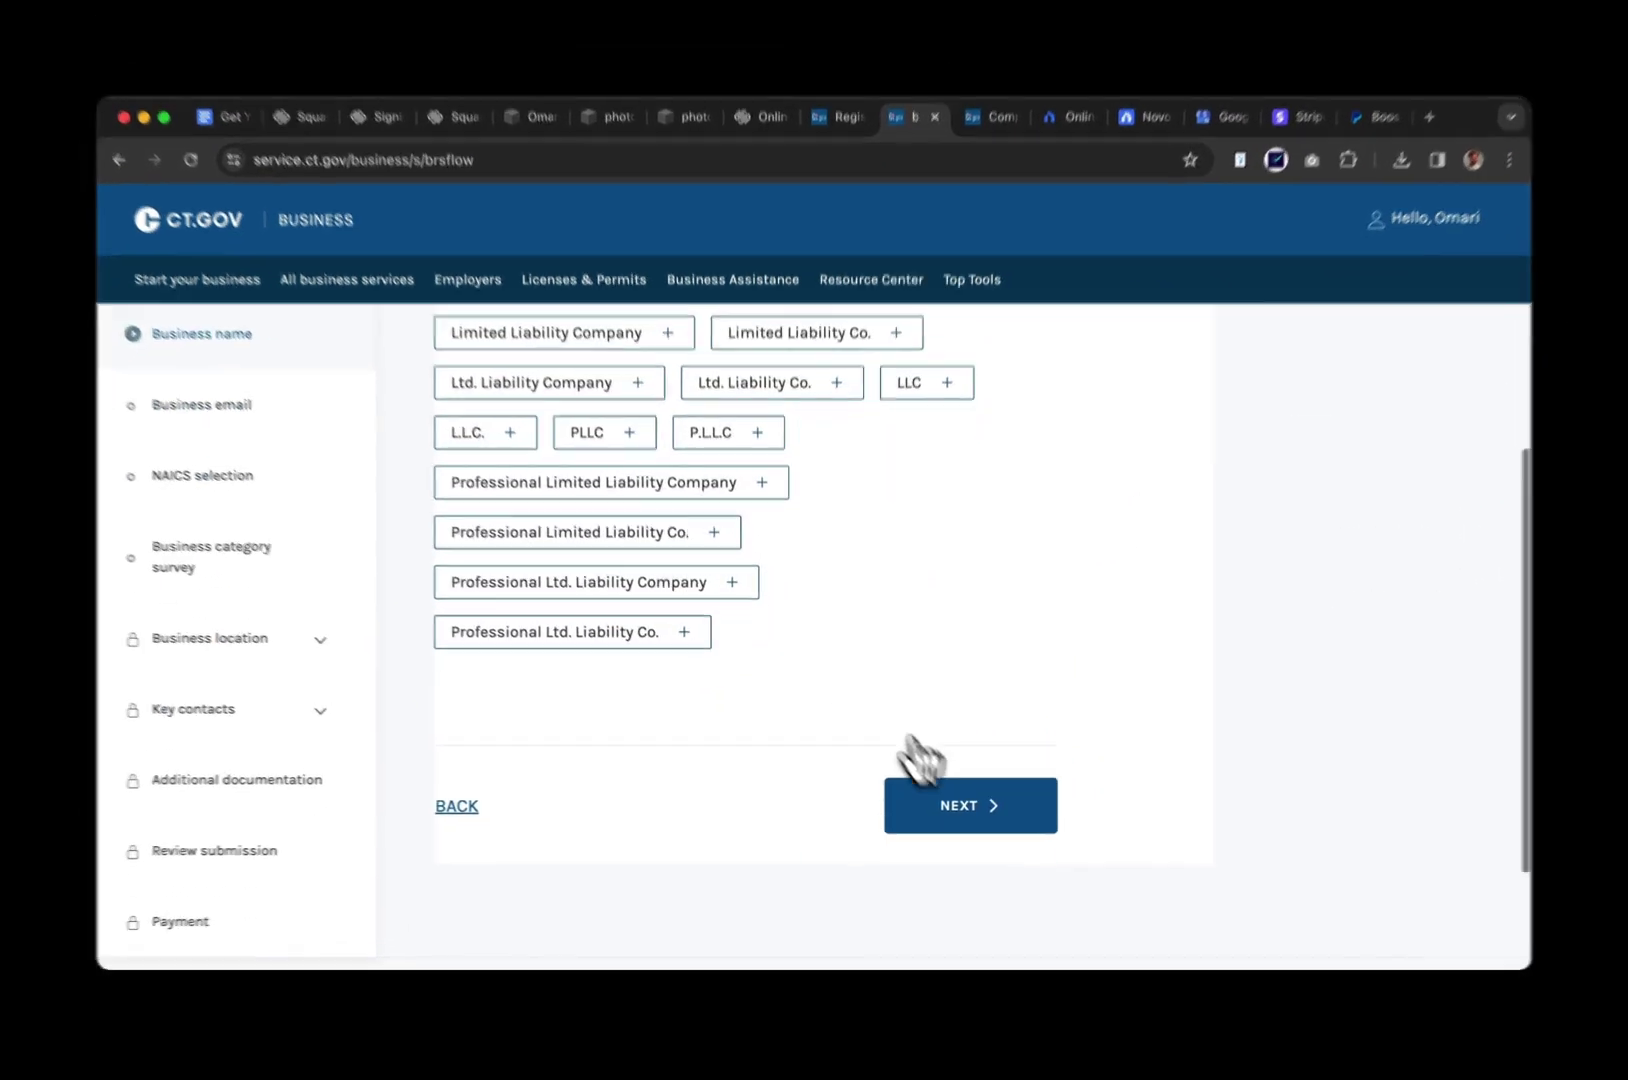
left_click(940, 795)
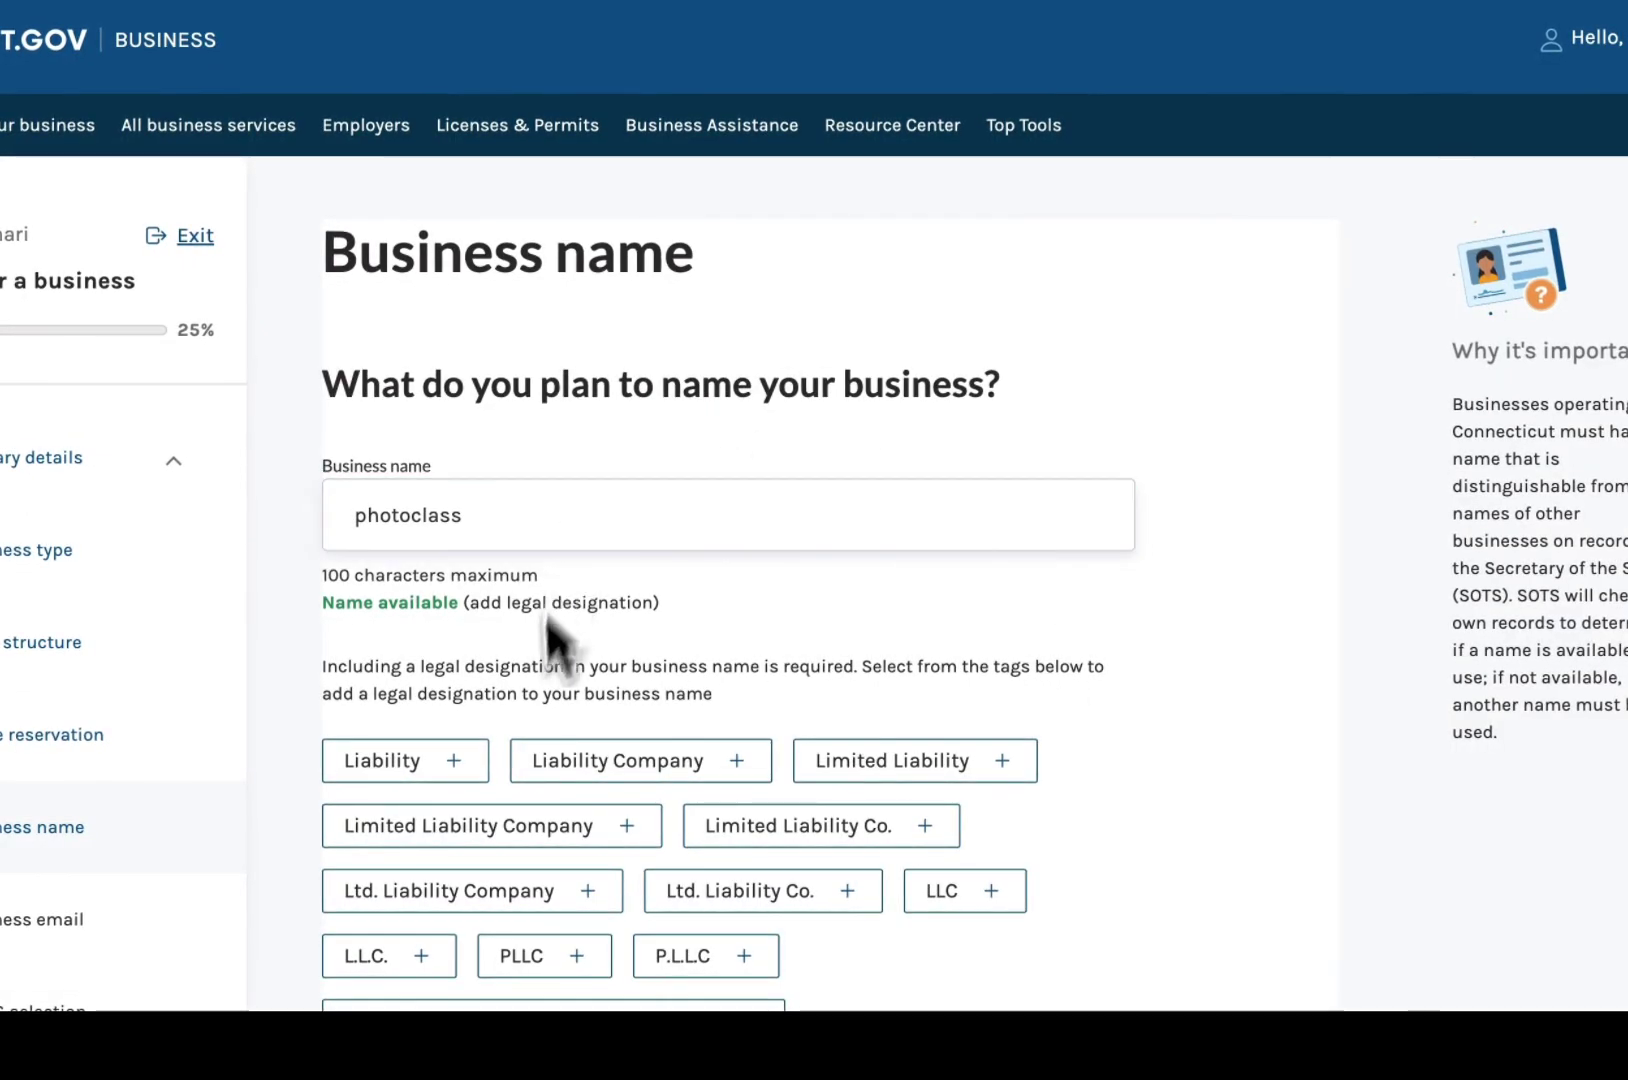
left_click(645, 770)
scroll(1116, 821, "down", 5)
Submit the business name and try continuing with the Business email fields left empty
left_click(1050, 950)
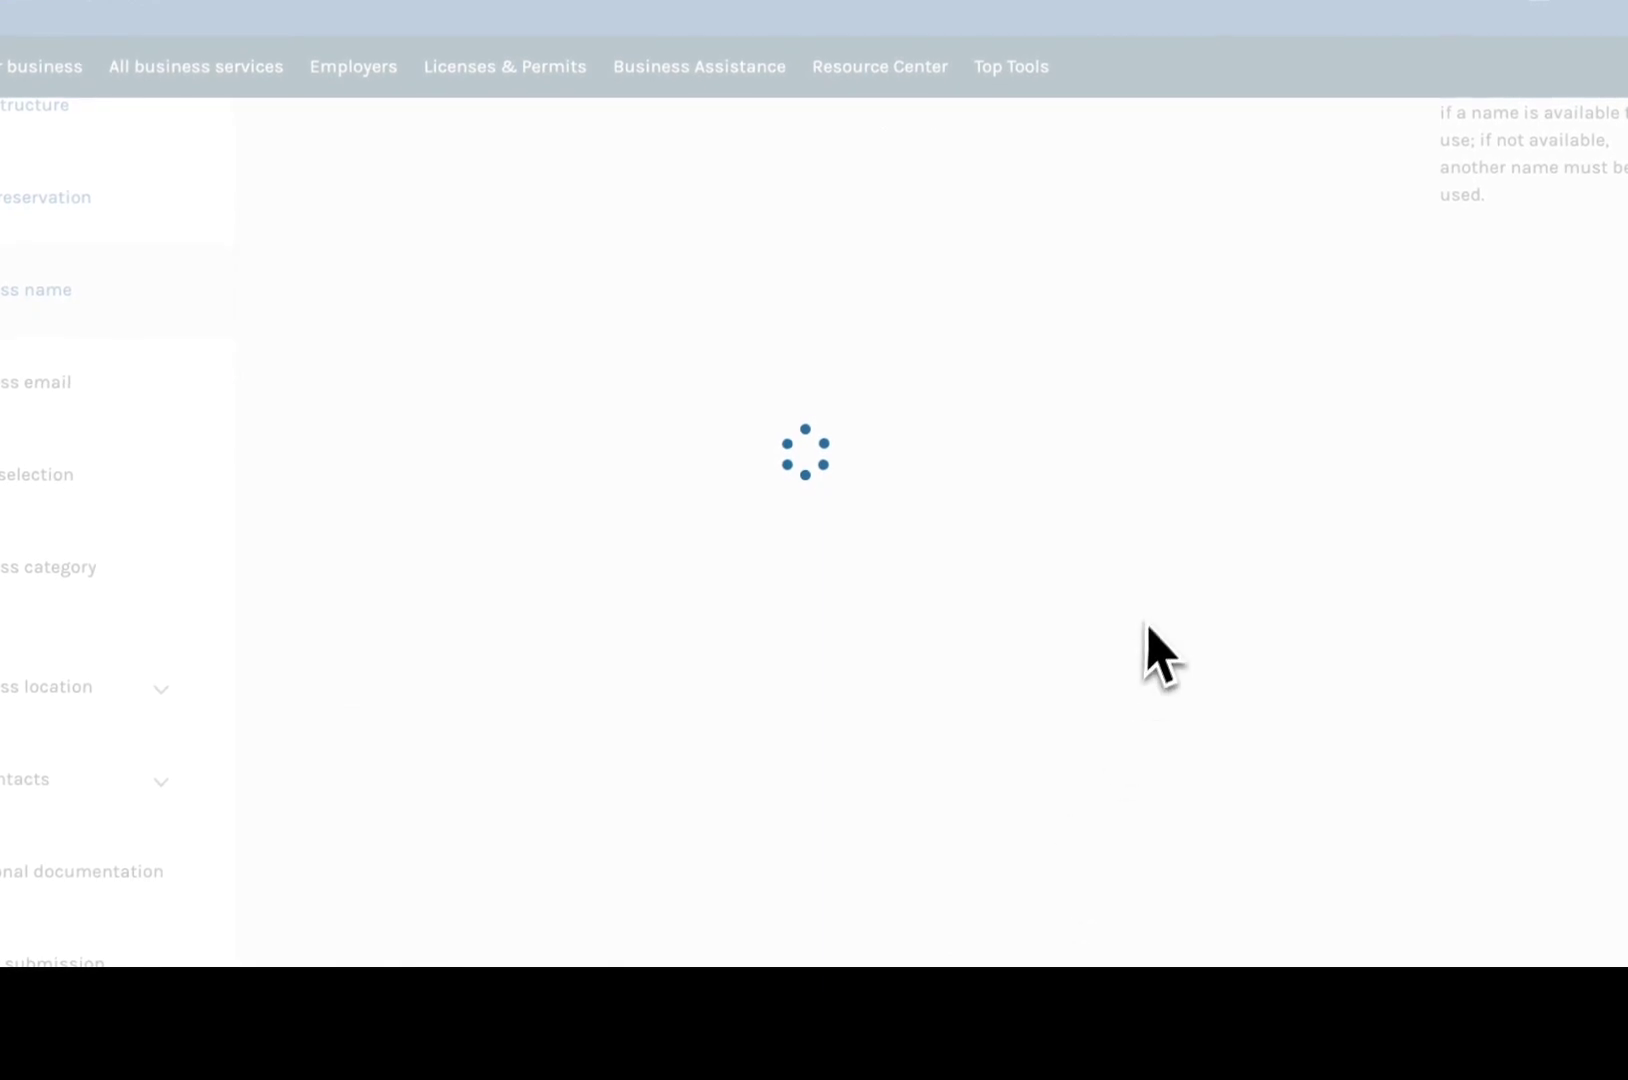
scroll(516, 534, "down", 2)
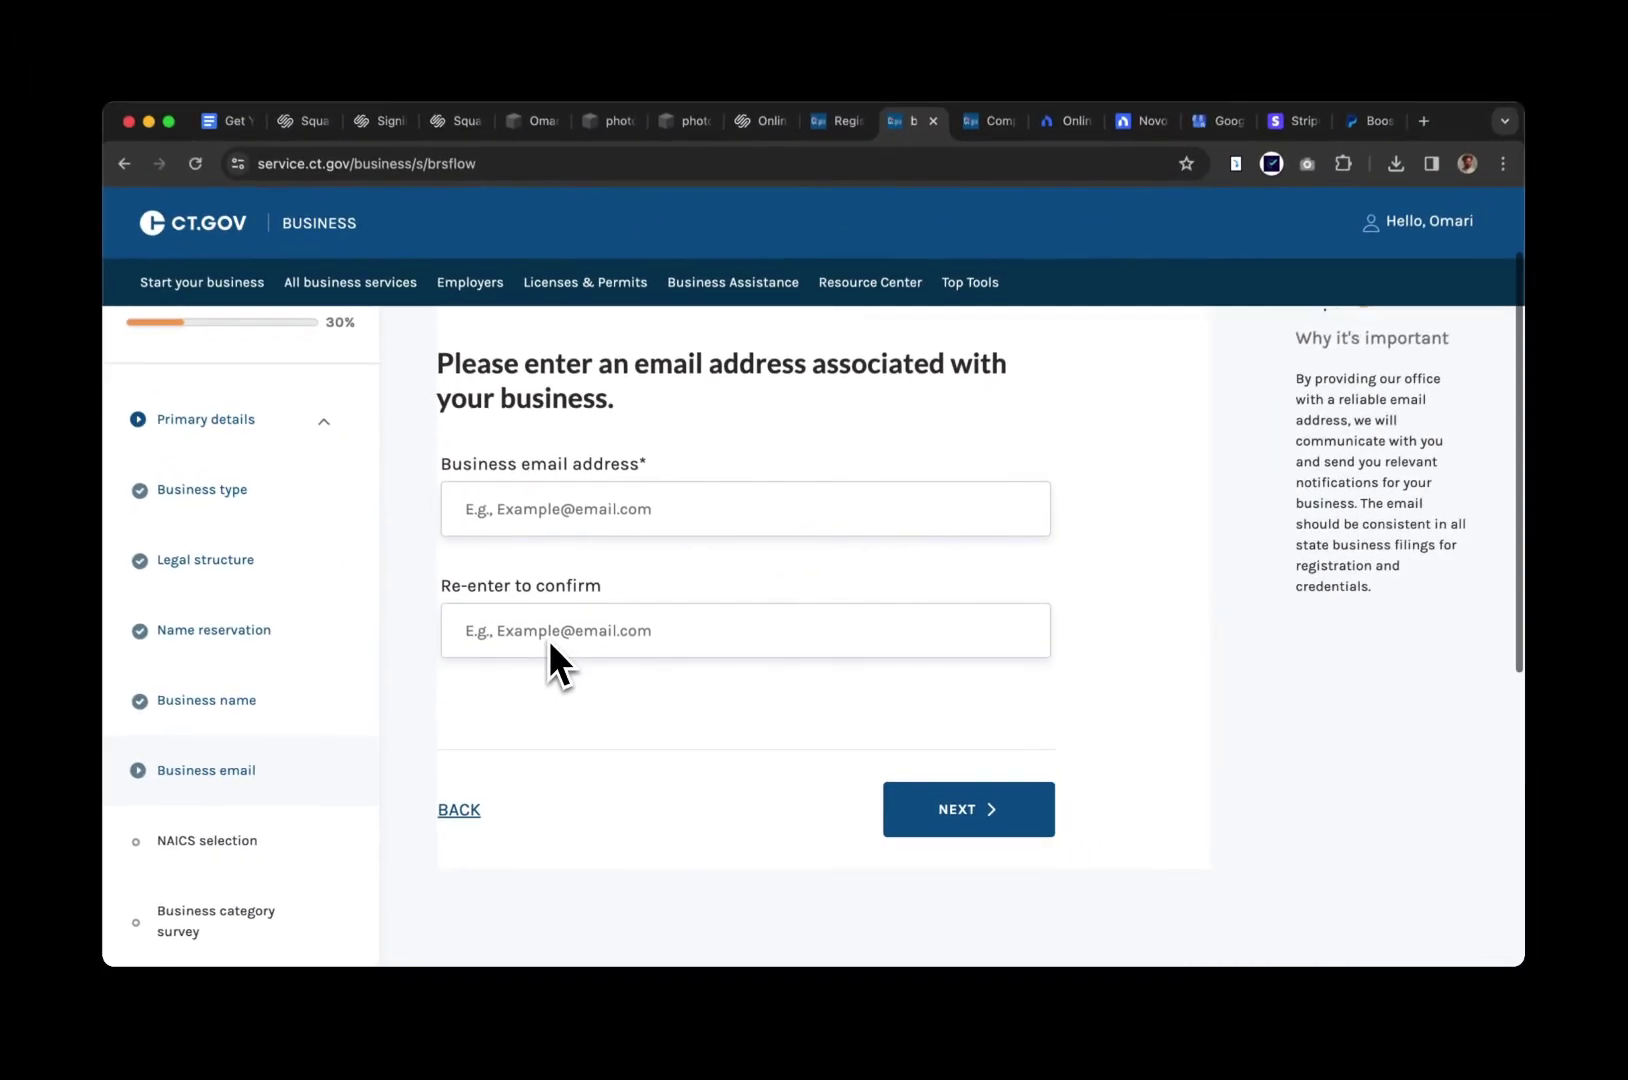
scroll(556, 541, "down", 3)
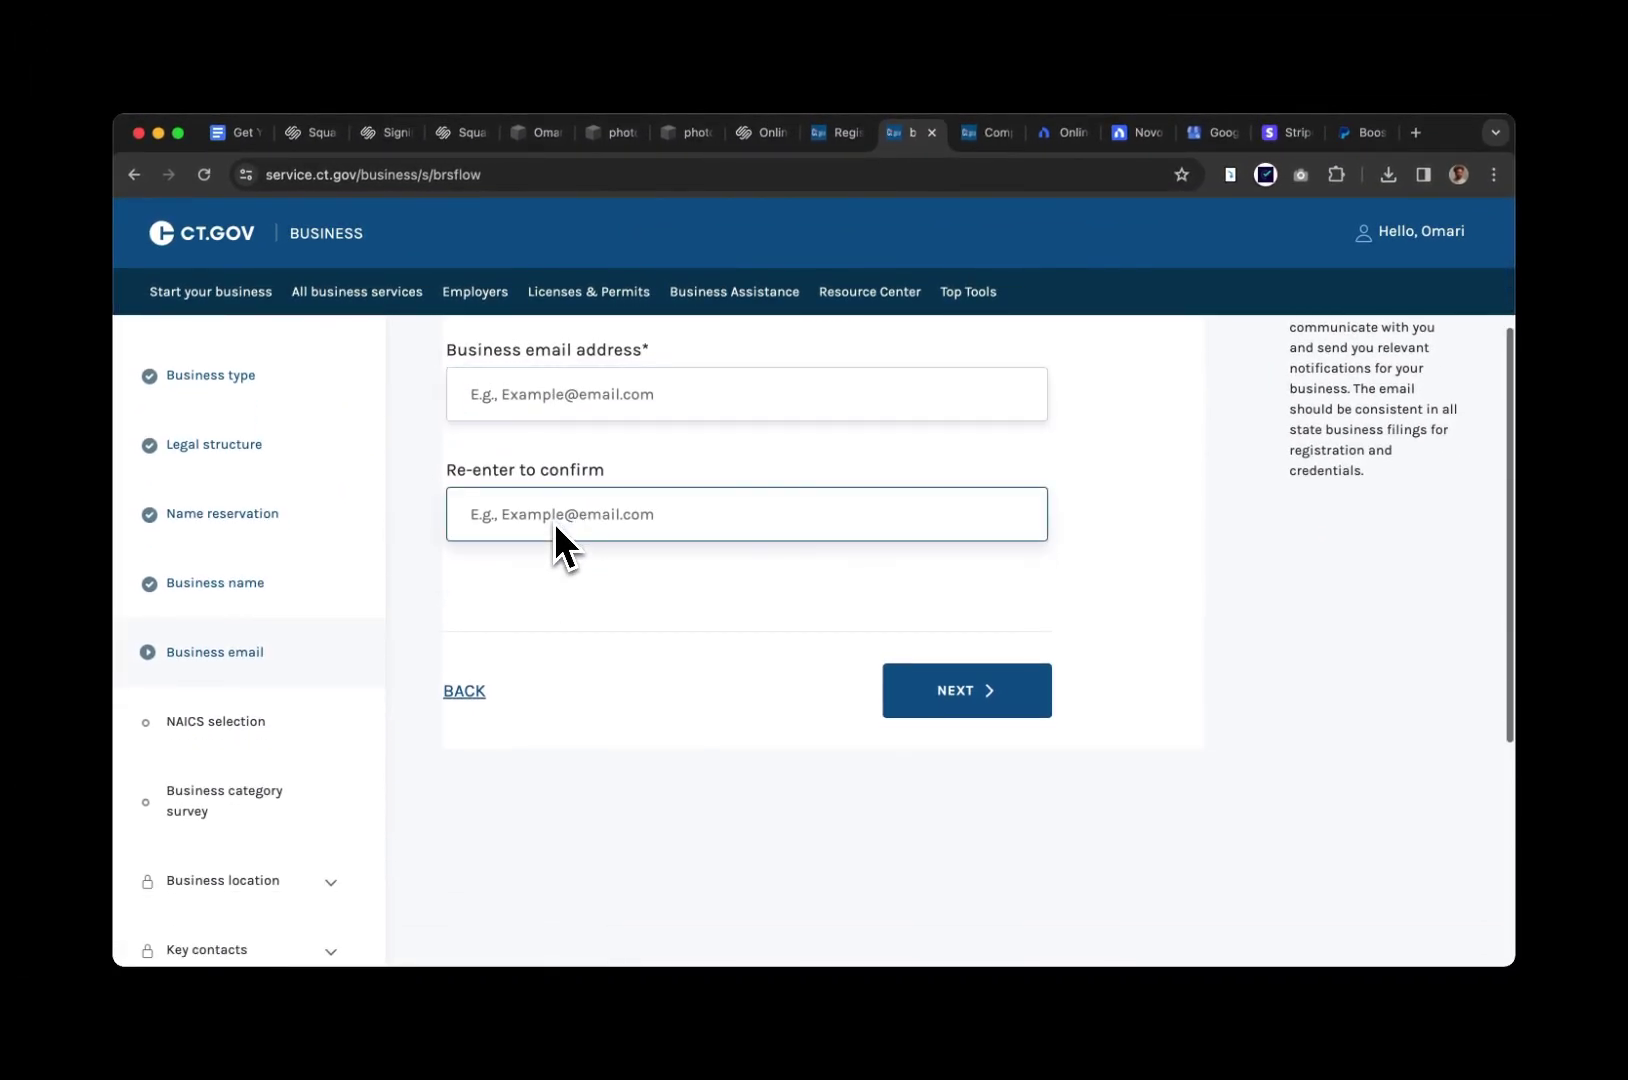
scroll(600, 525, "down", 3)
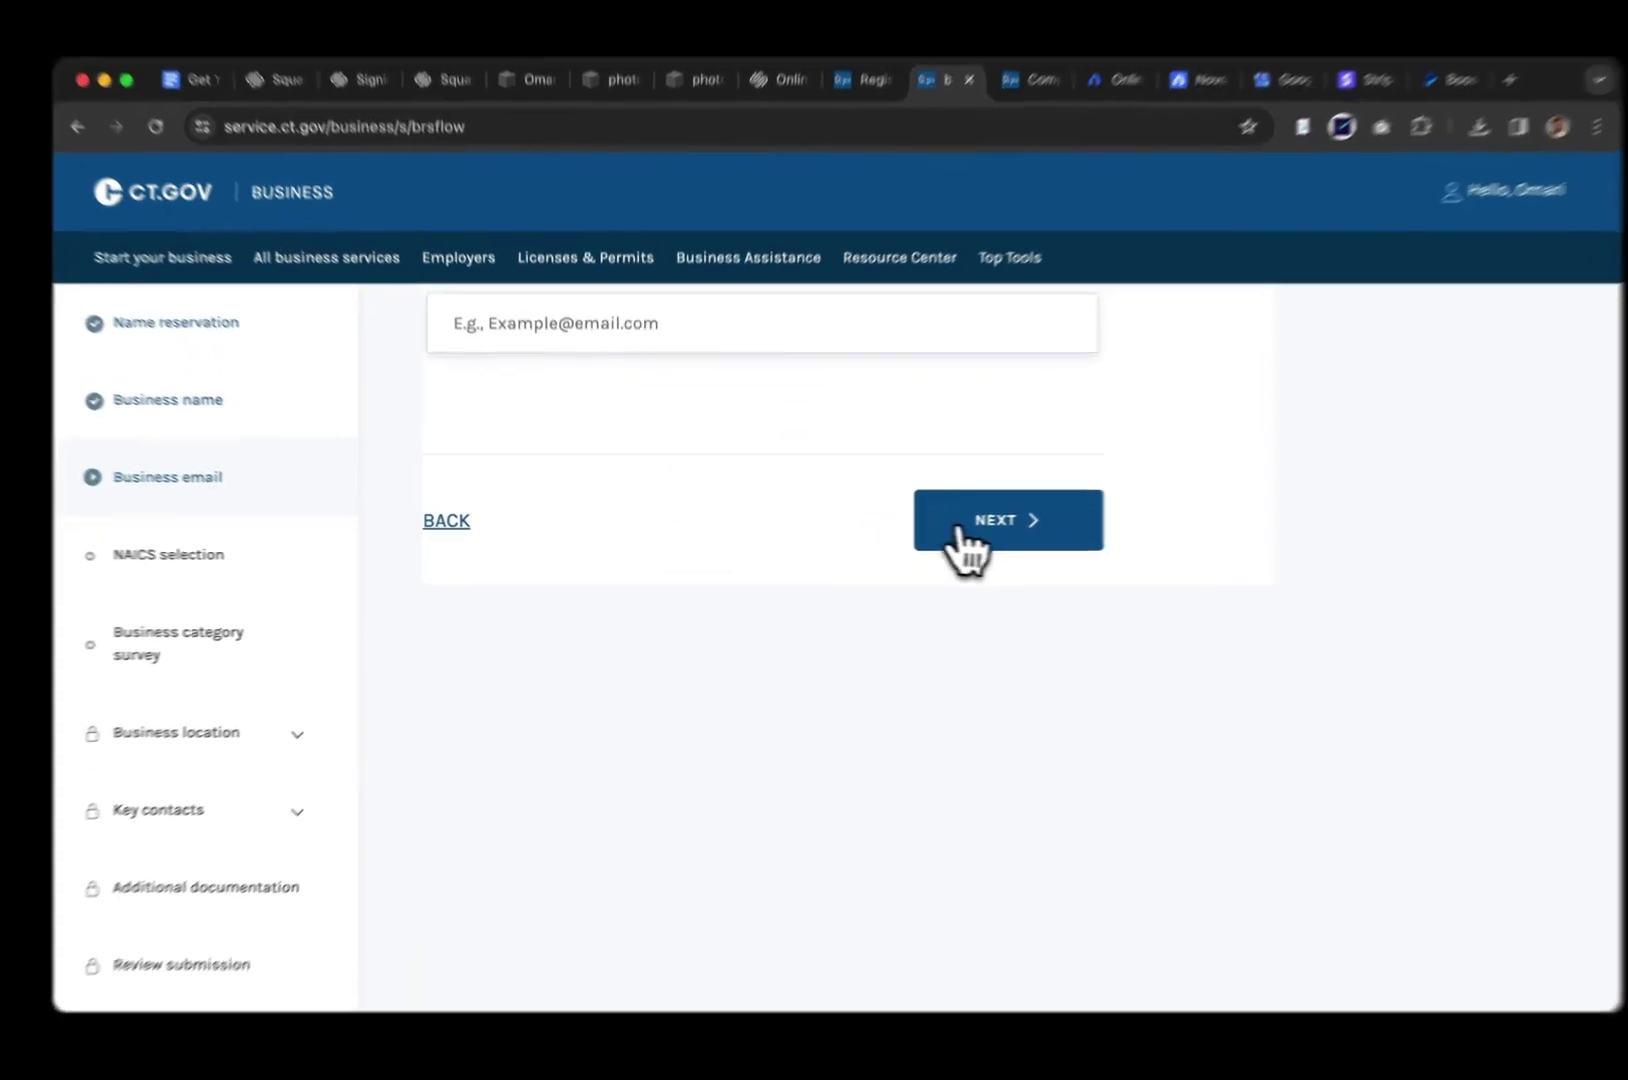
left_click(935, 530)
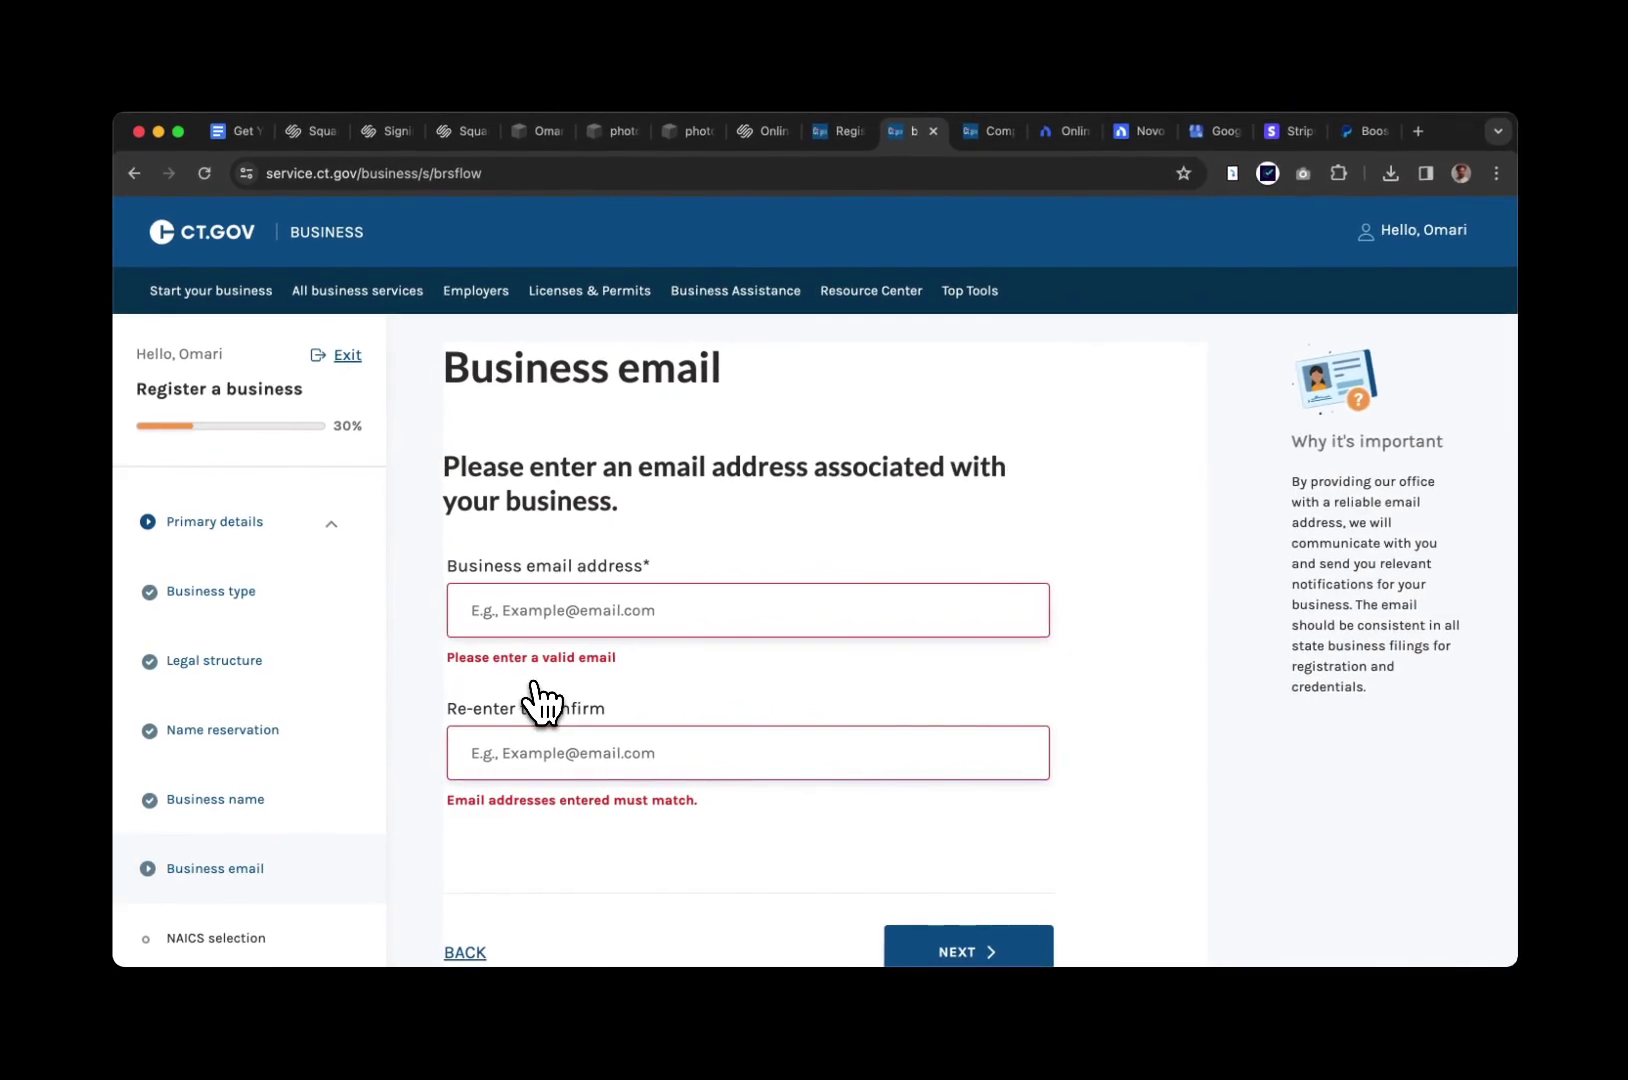
Jump to the NAICS selection step from the registration sidebar
scroll(200, 780, "down", 3)
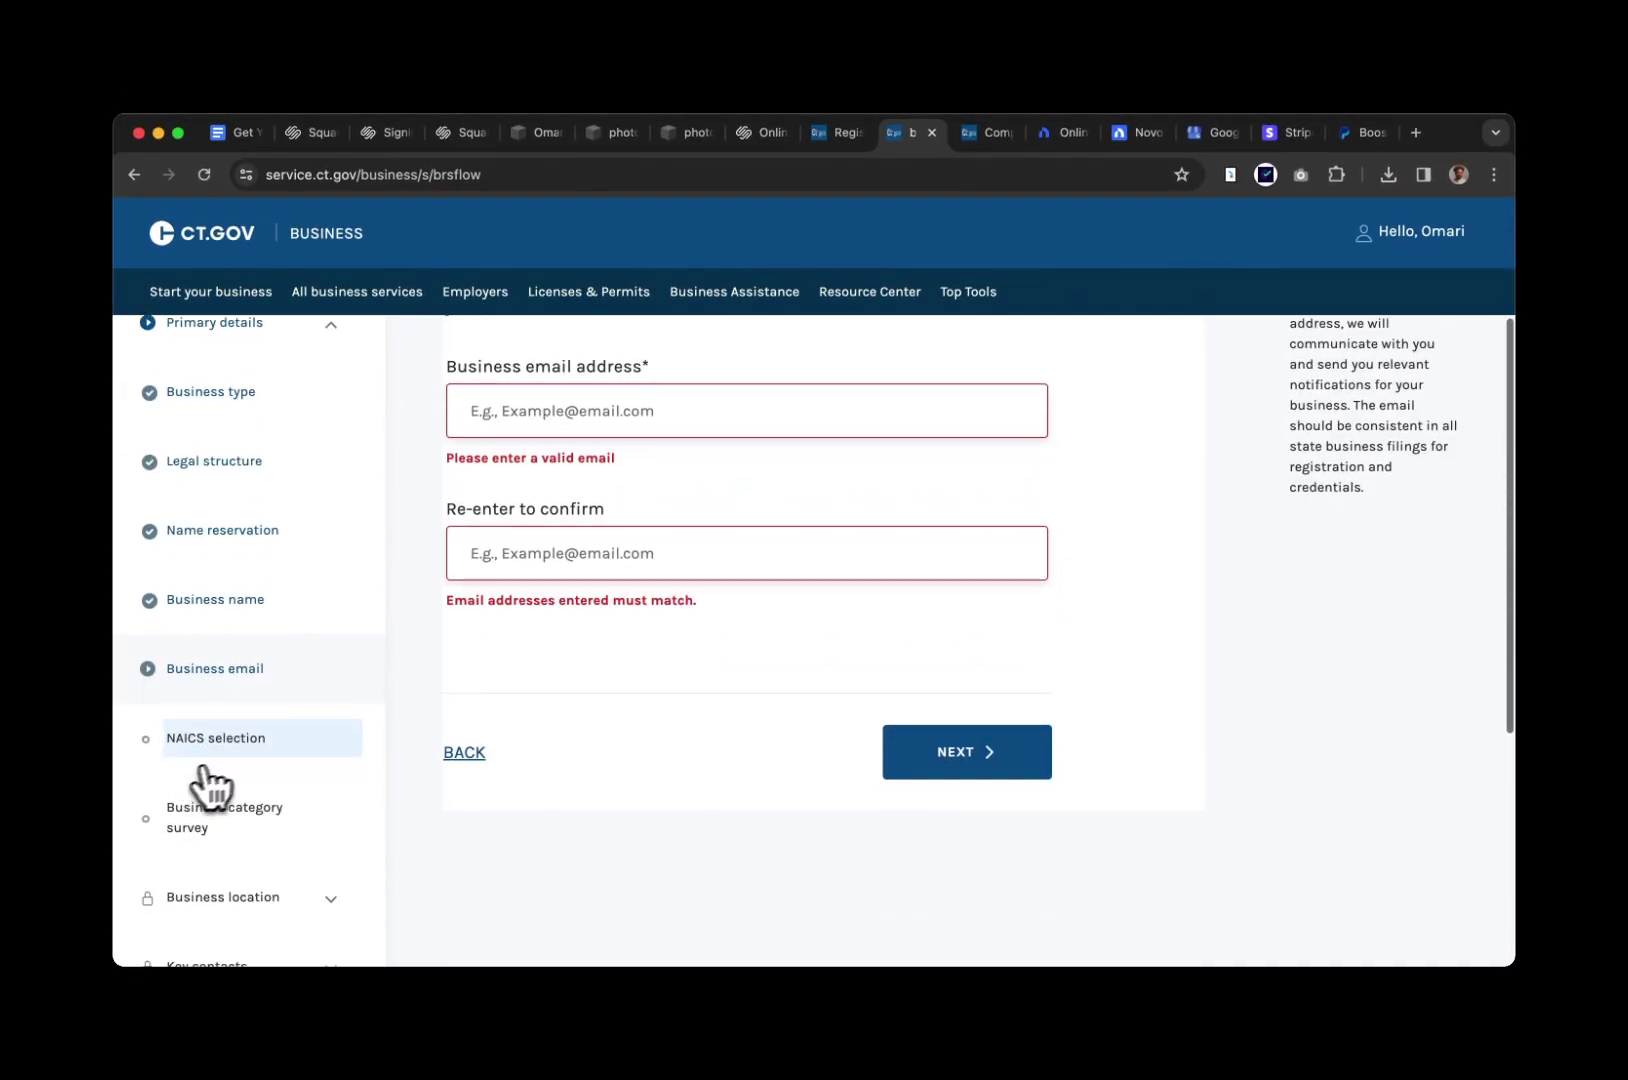
scroll(240, 740, "down", 1)
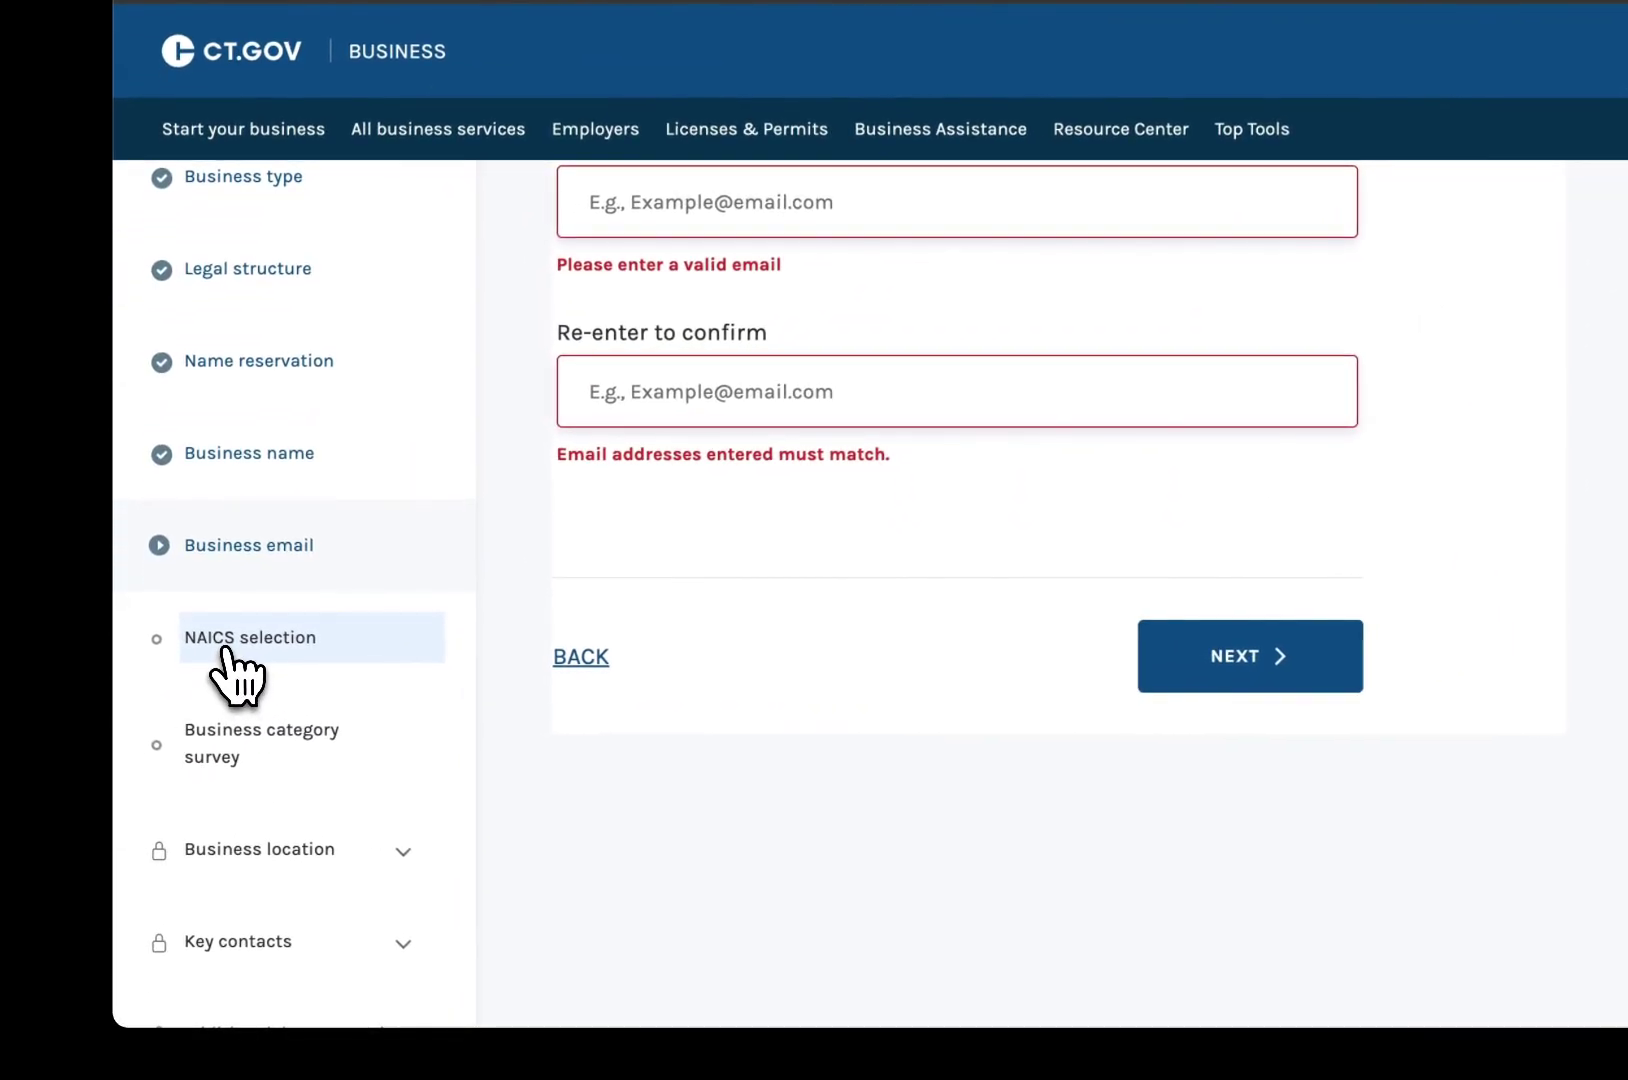
scroll(237, 675, "down", 3)
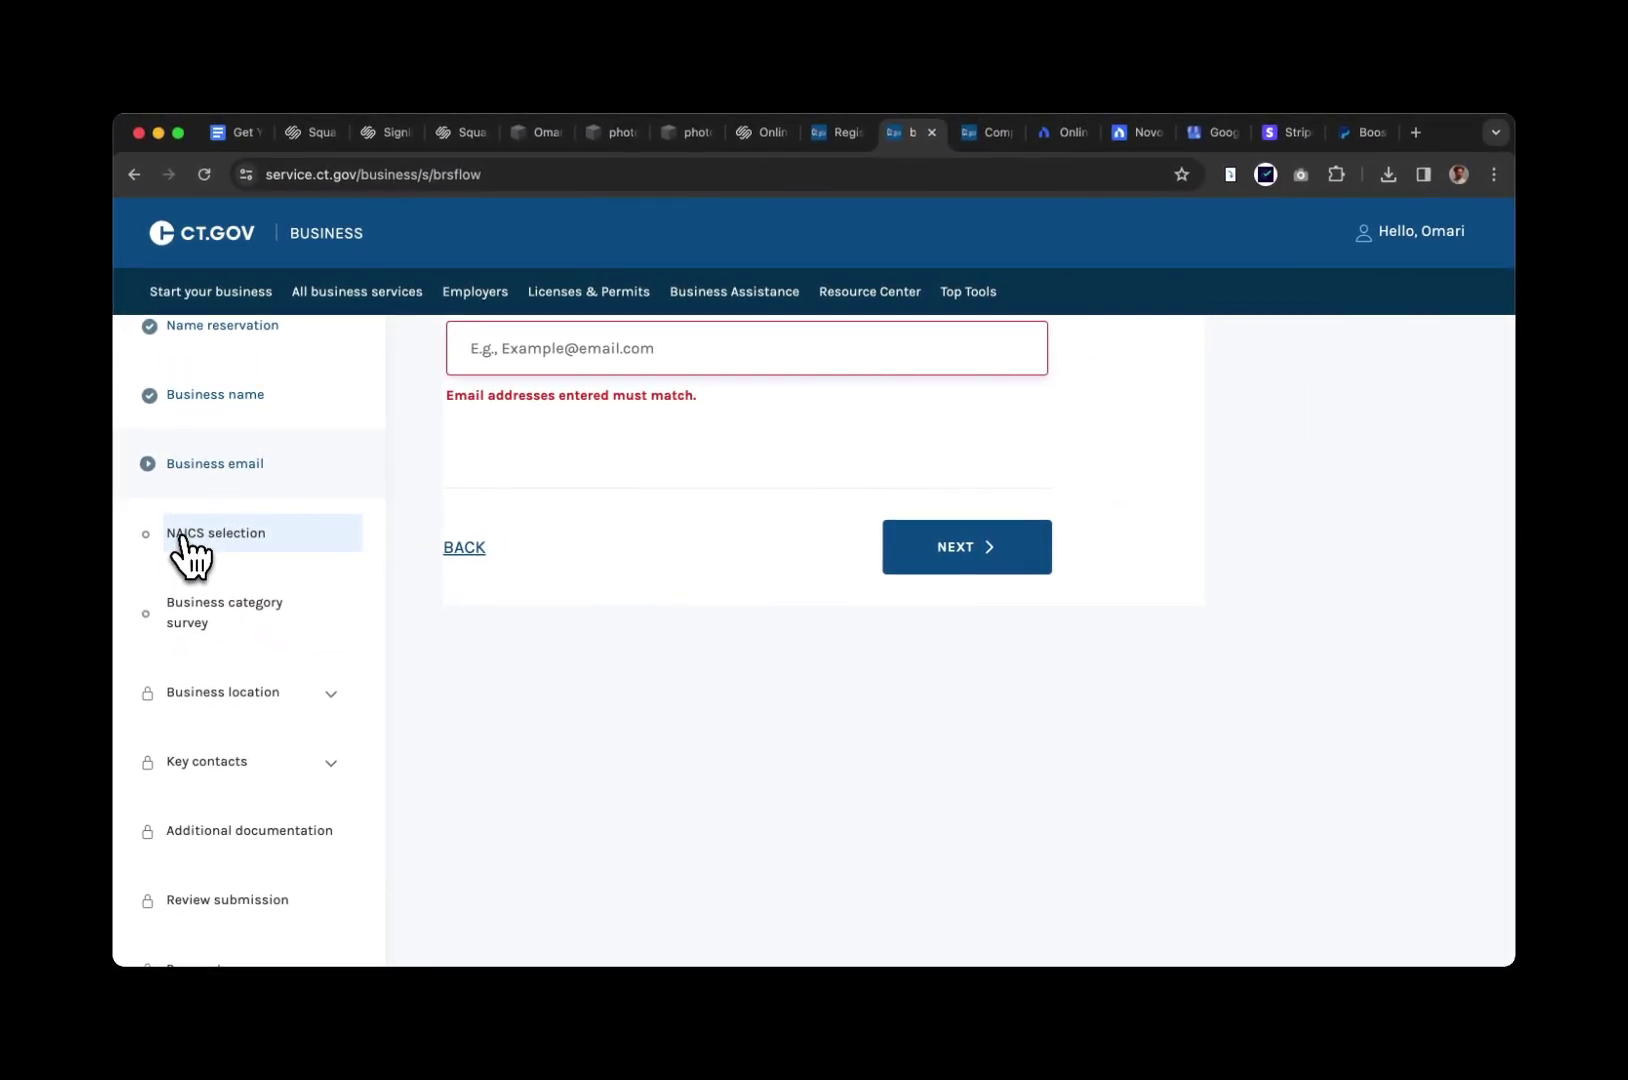
left_click(212, 497)
Open the NAICS code lookup tool in the BLS Industry Finder
left_click(838, 132)
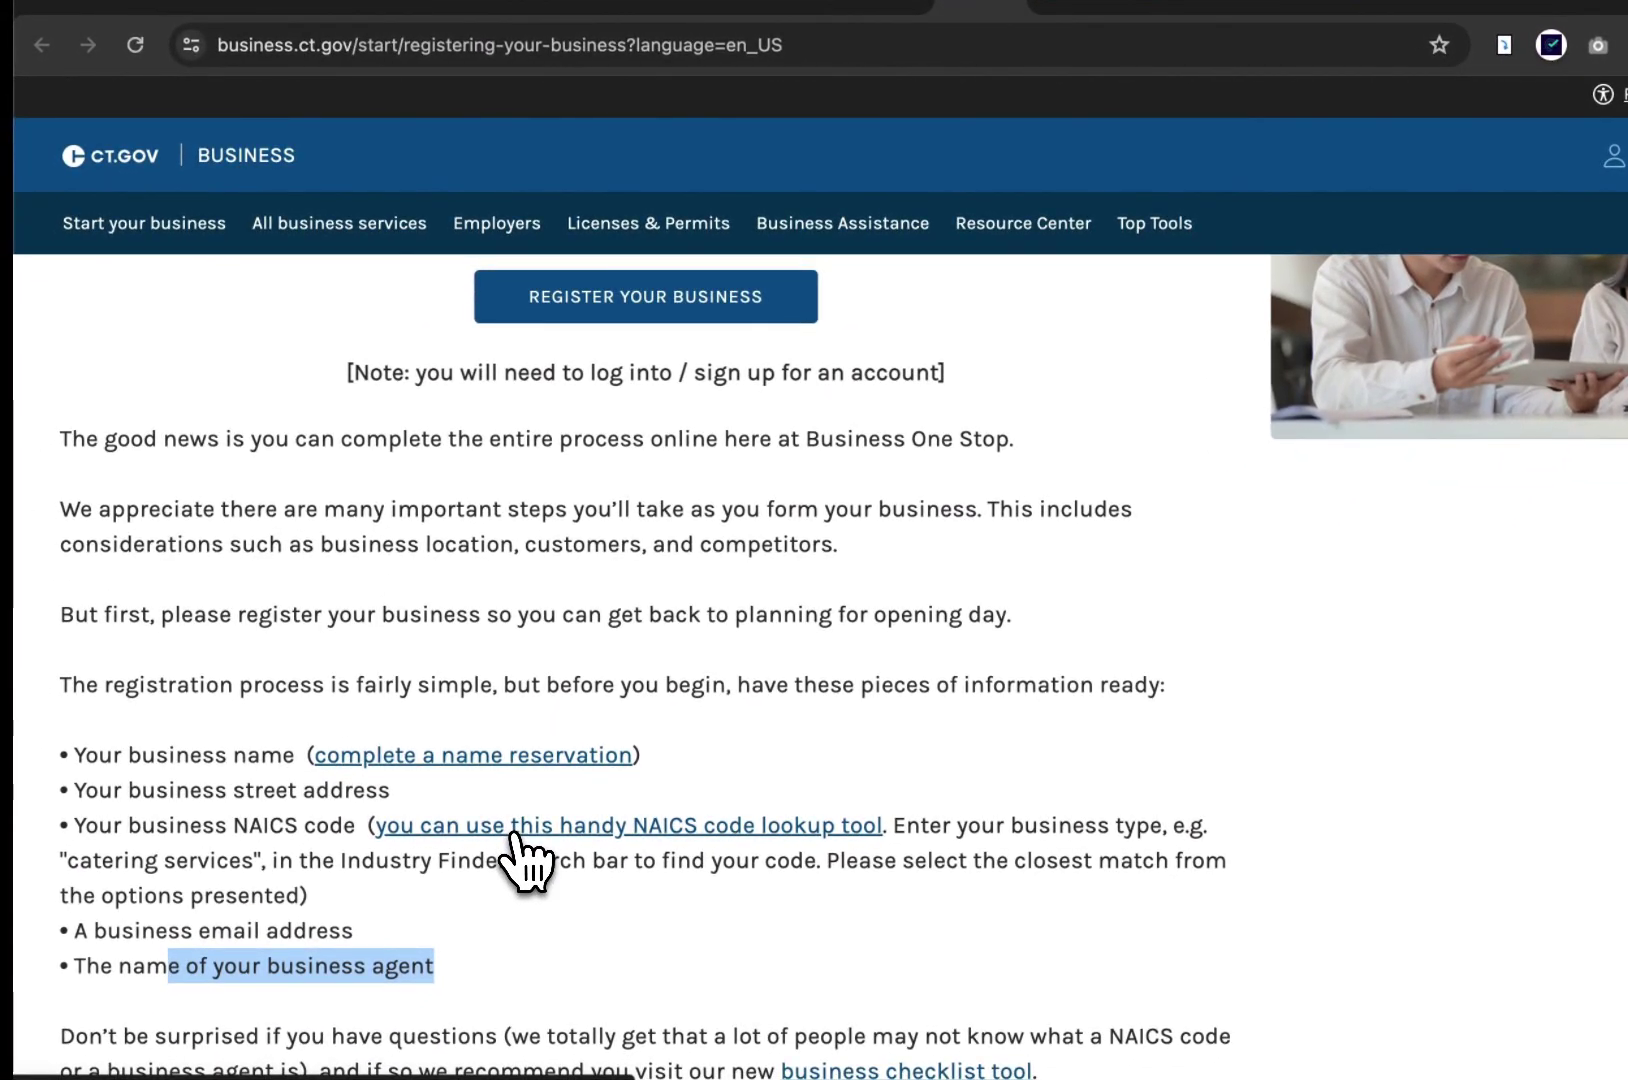
left_click(514, 830)
left_click(962, 136)
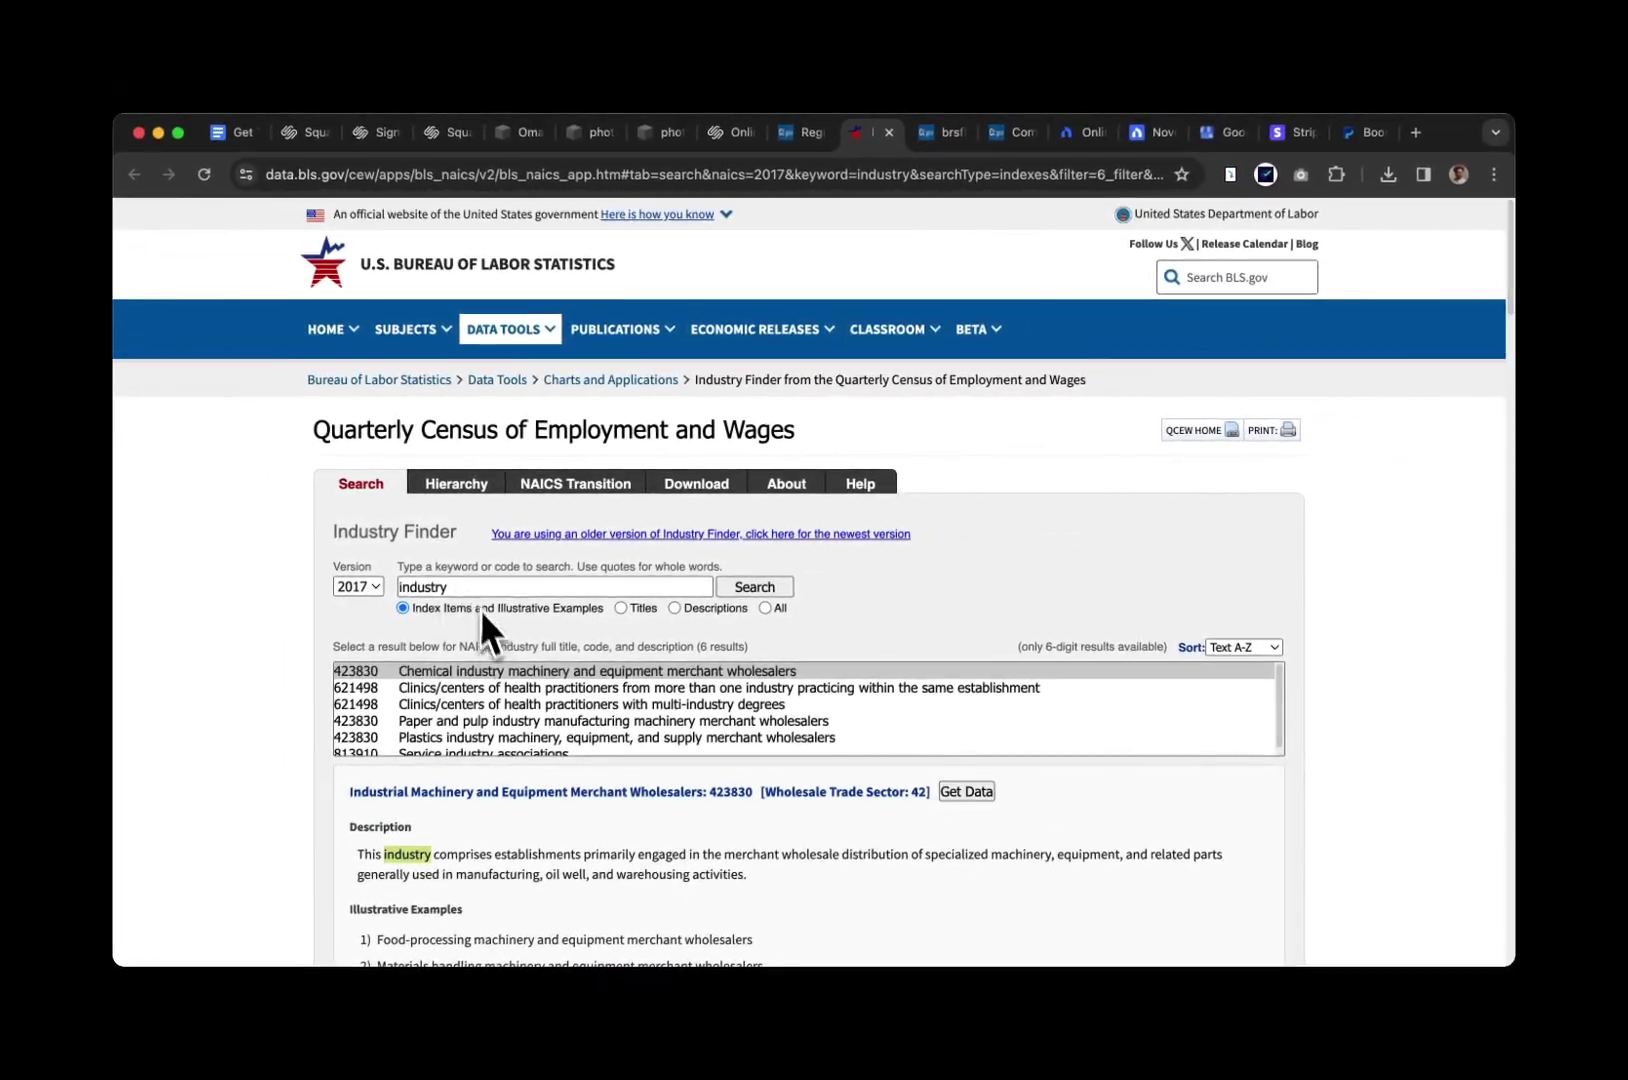
Search industries for 'photo' and view the 424120 Photocopy supply merchant wholesalers entry
double_click(427, 587)
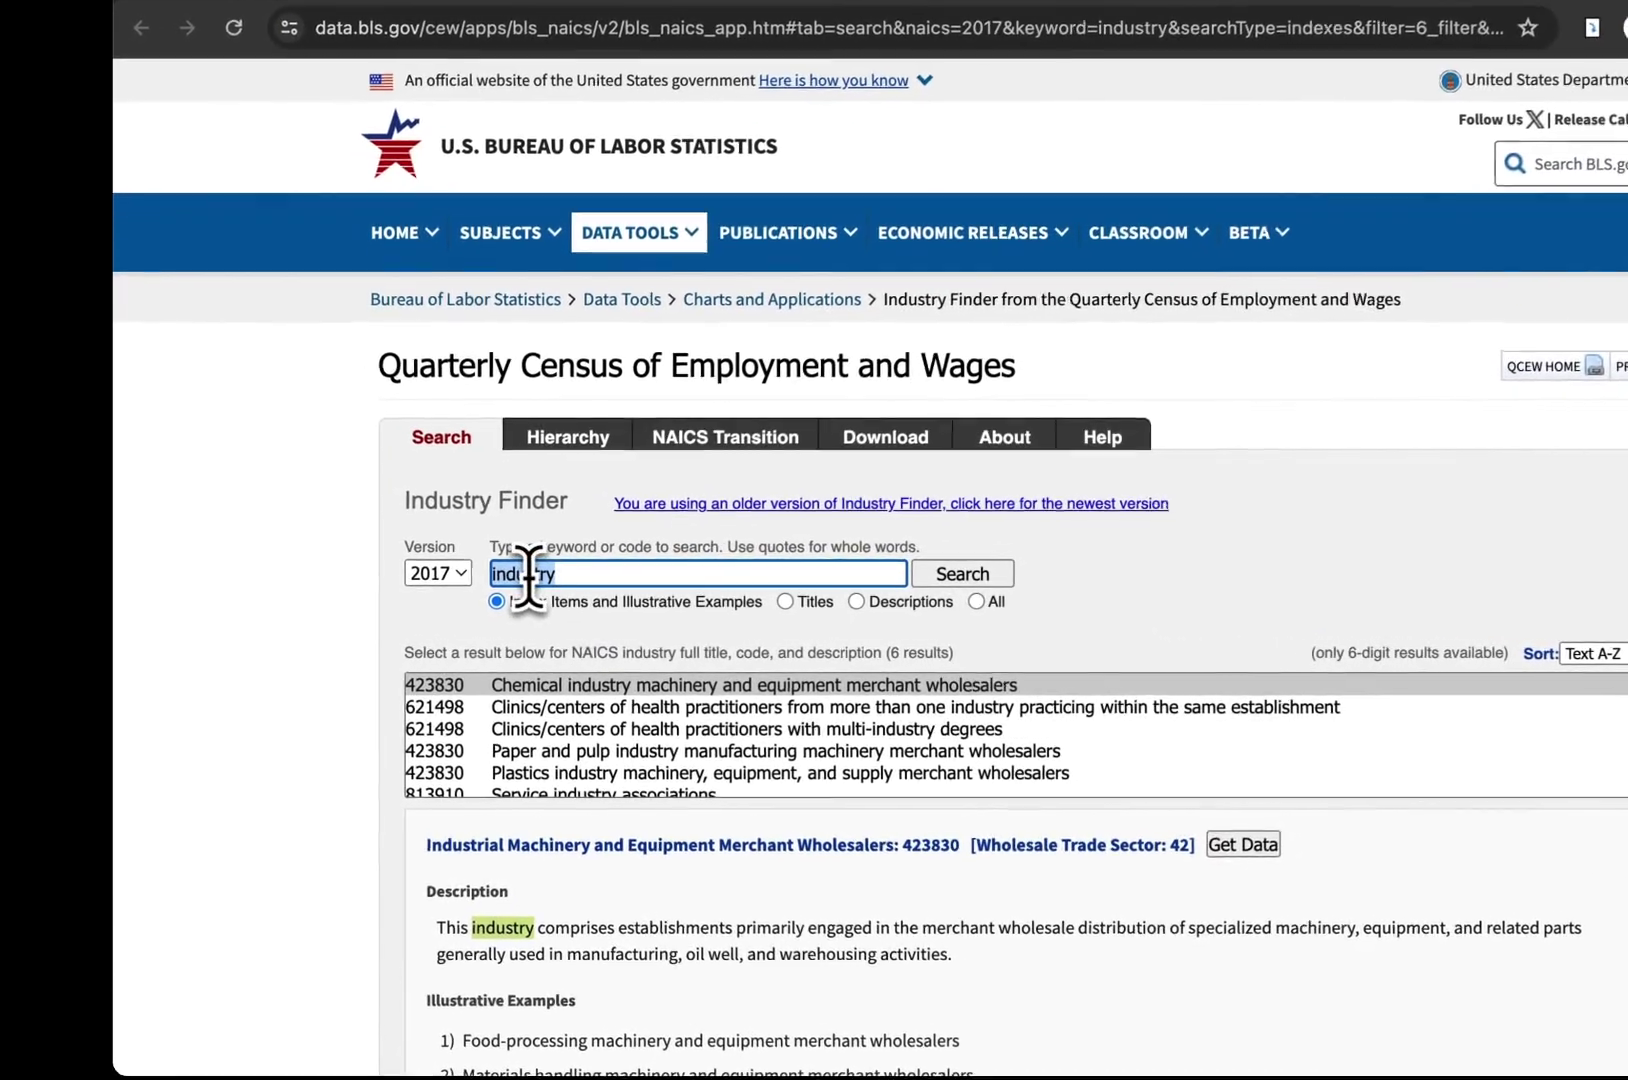
type("pho")
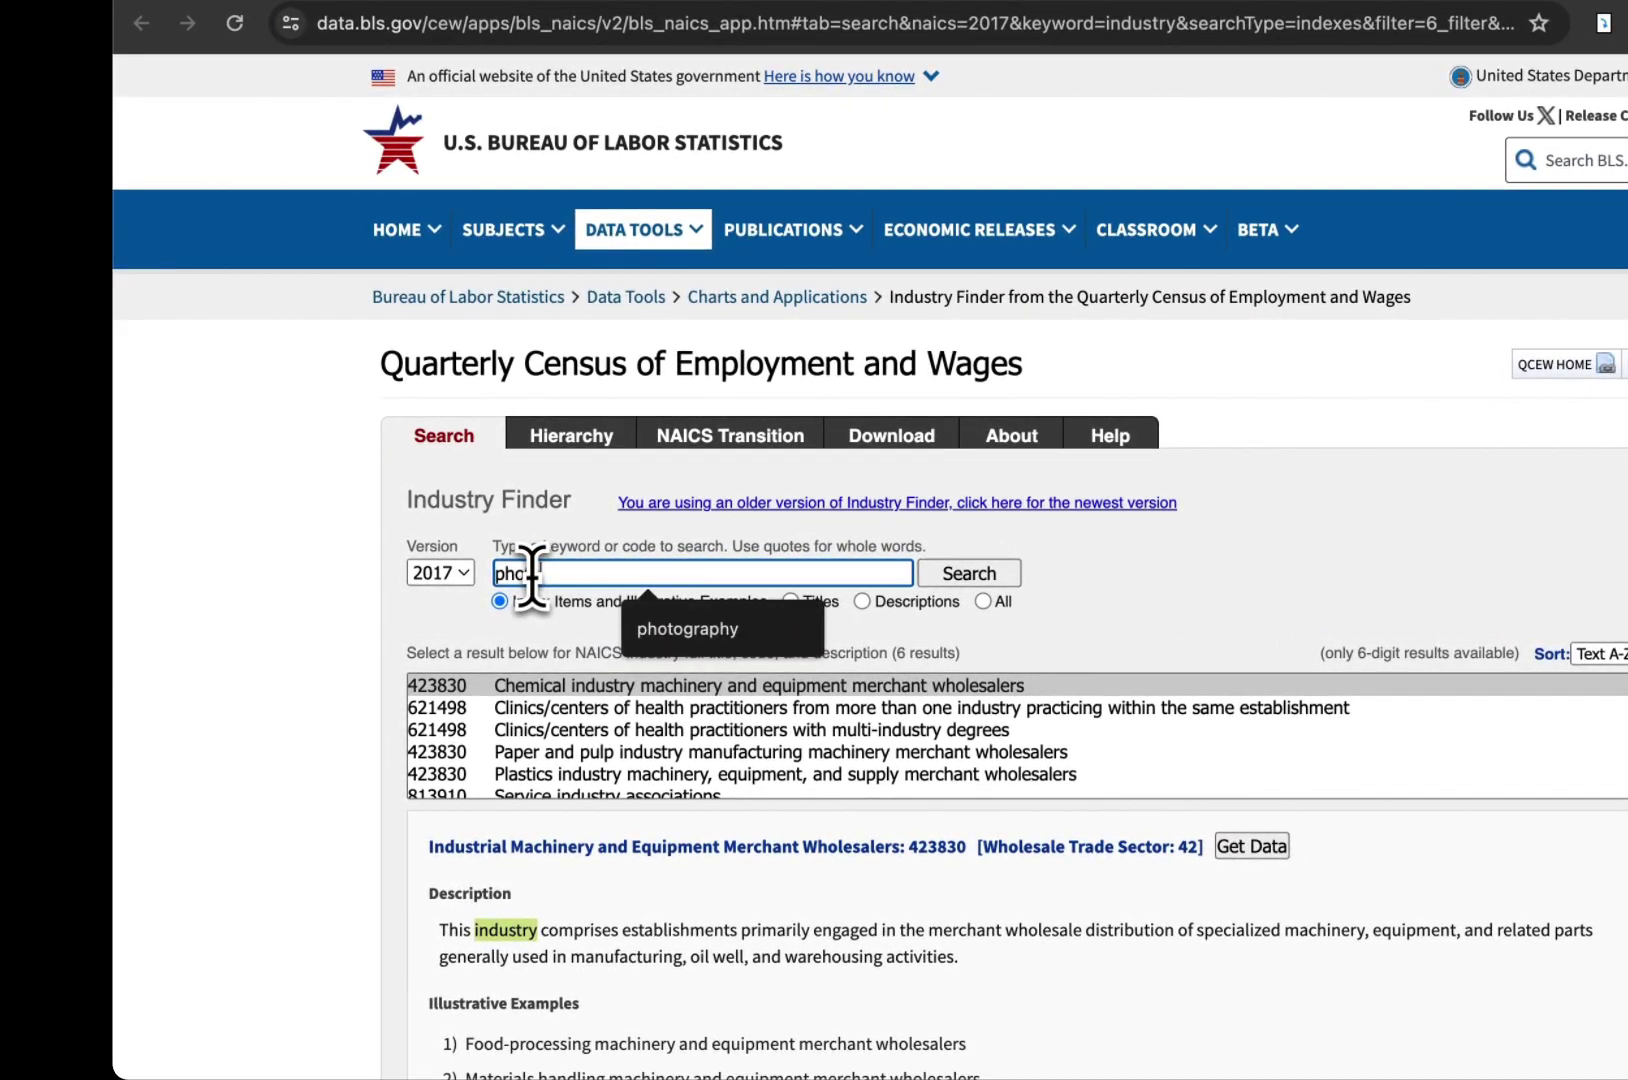
type("to")
key("Return")
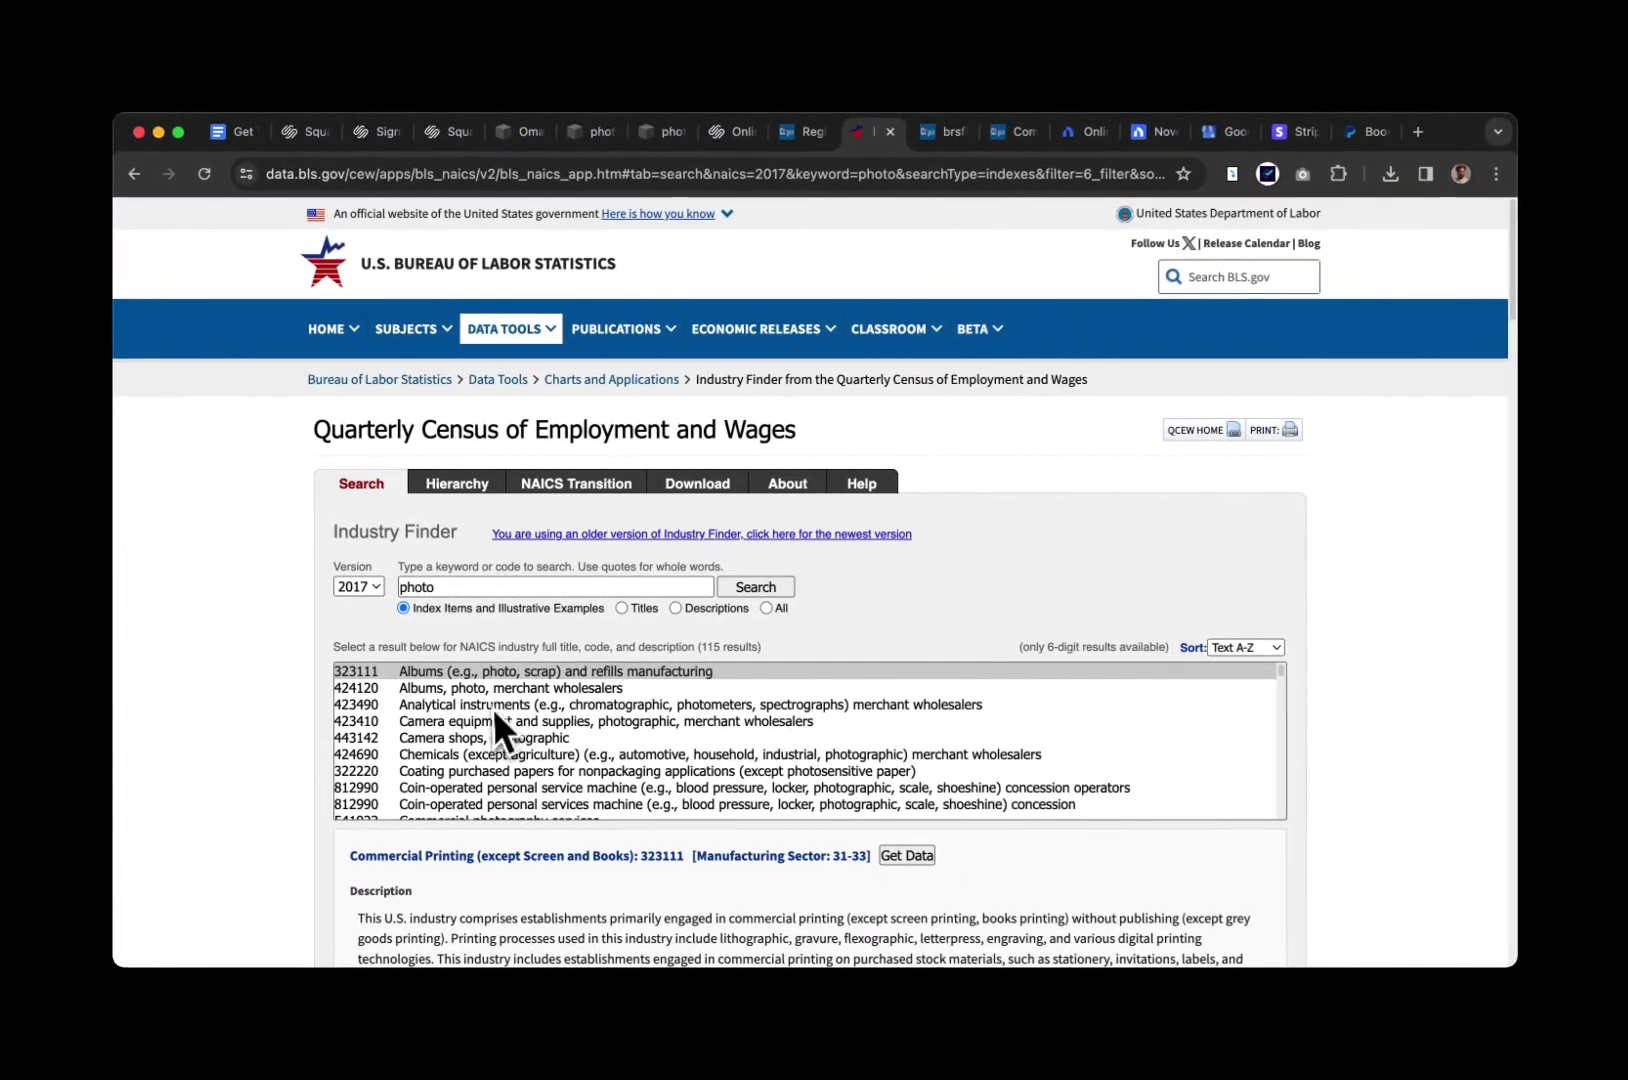
scroll(490, 725, "down", 3)
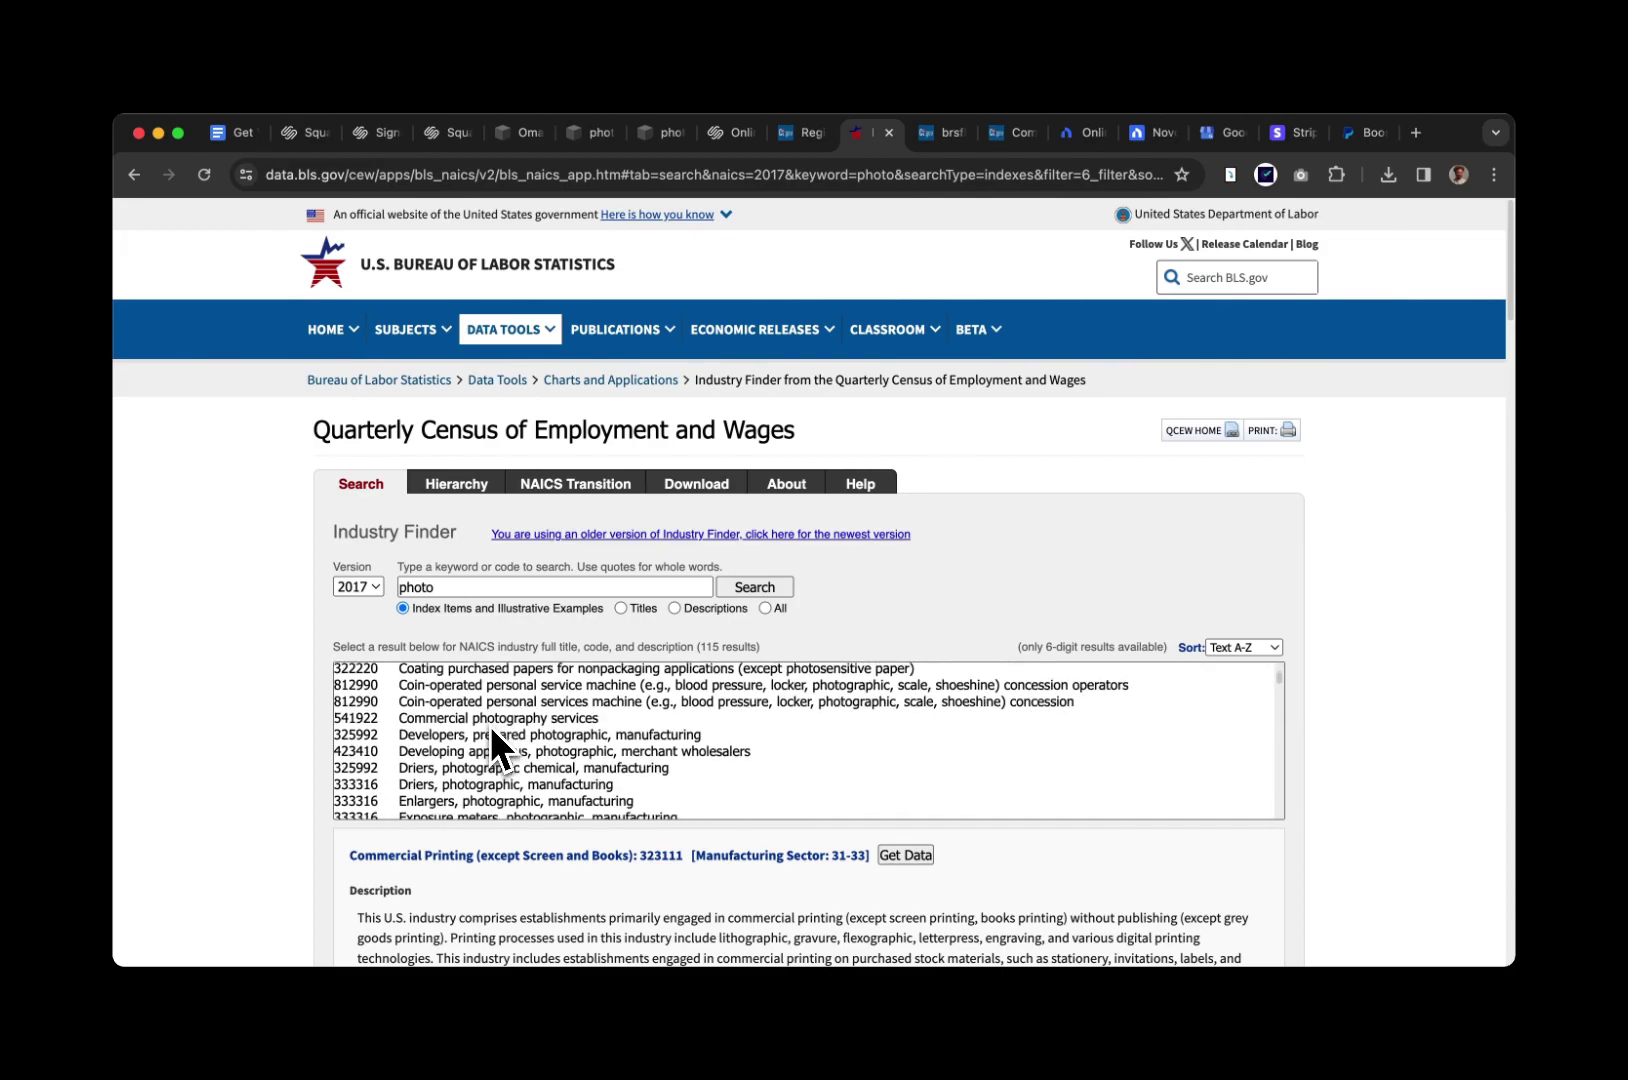
scroll(492, 732, "down", 5)
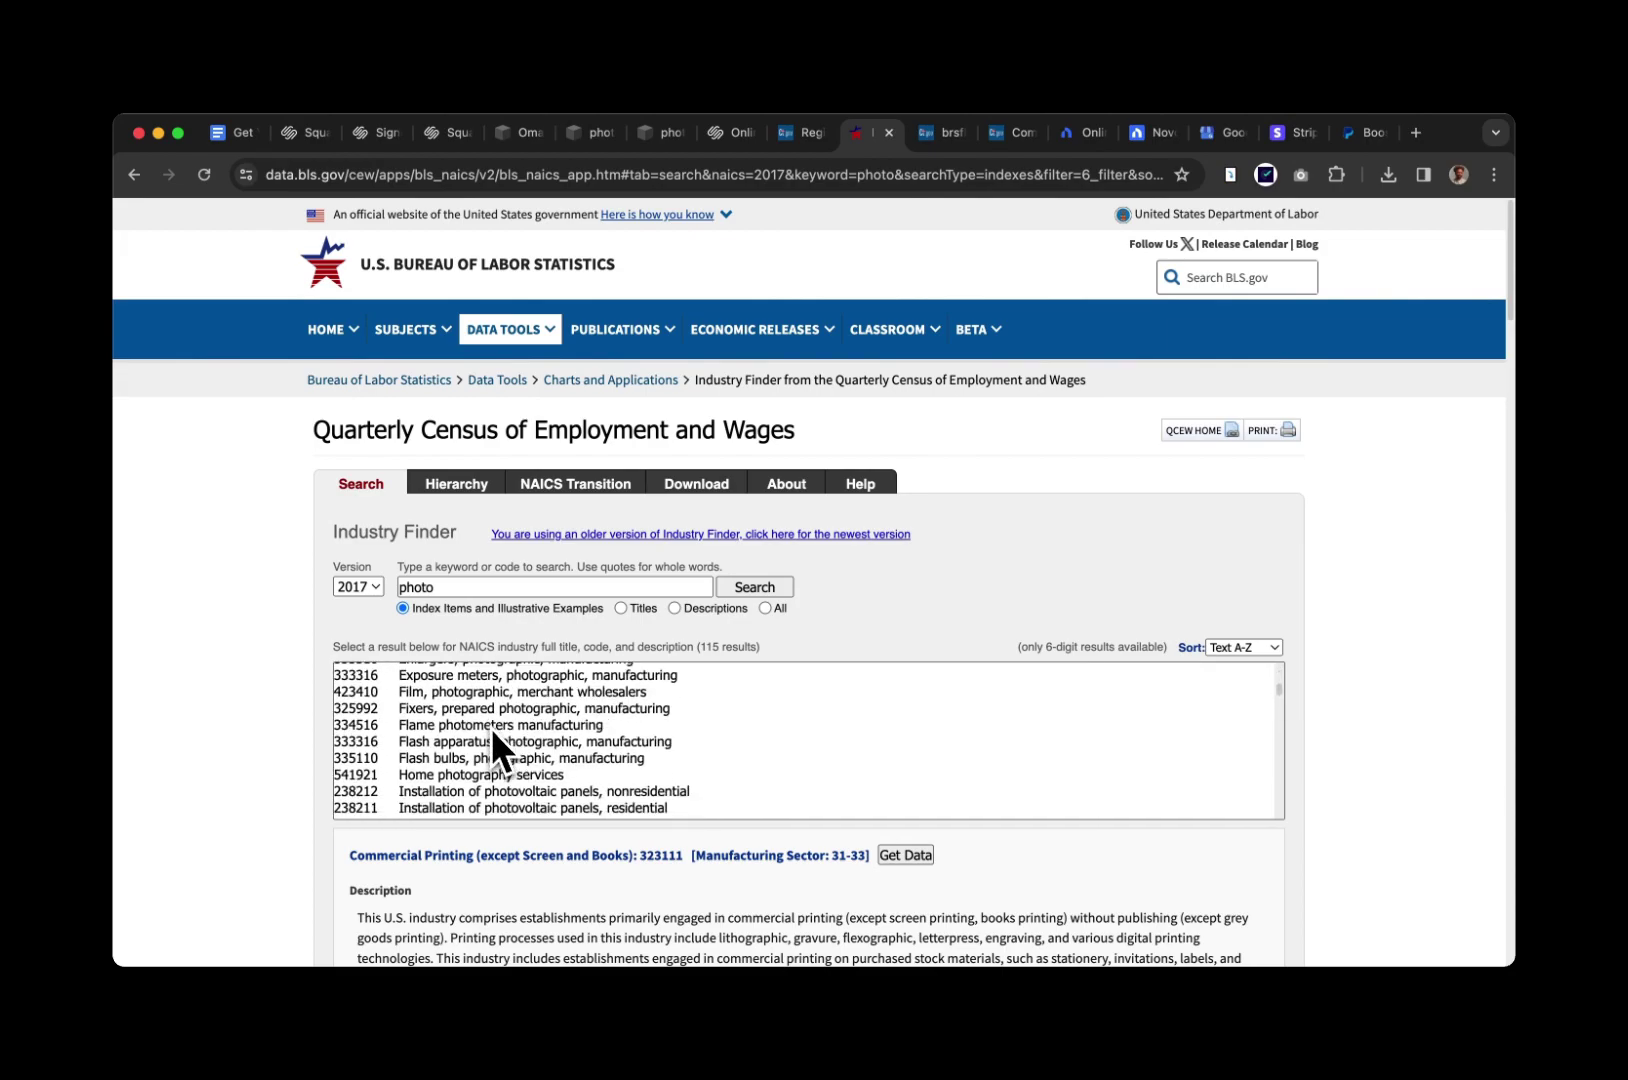
scroll(495, 735, "down", 3)
scroll(500, 743, "down", 2)
scroll(495, 775, "down", 1)
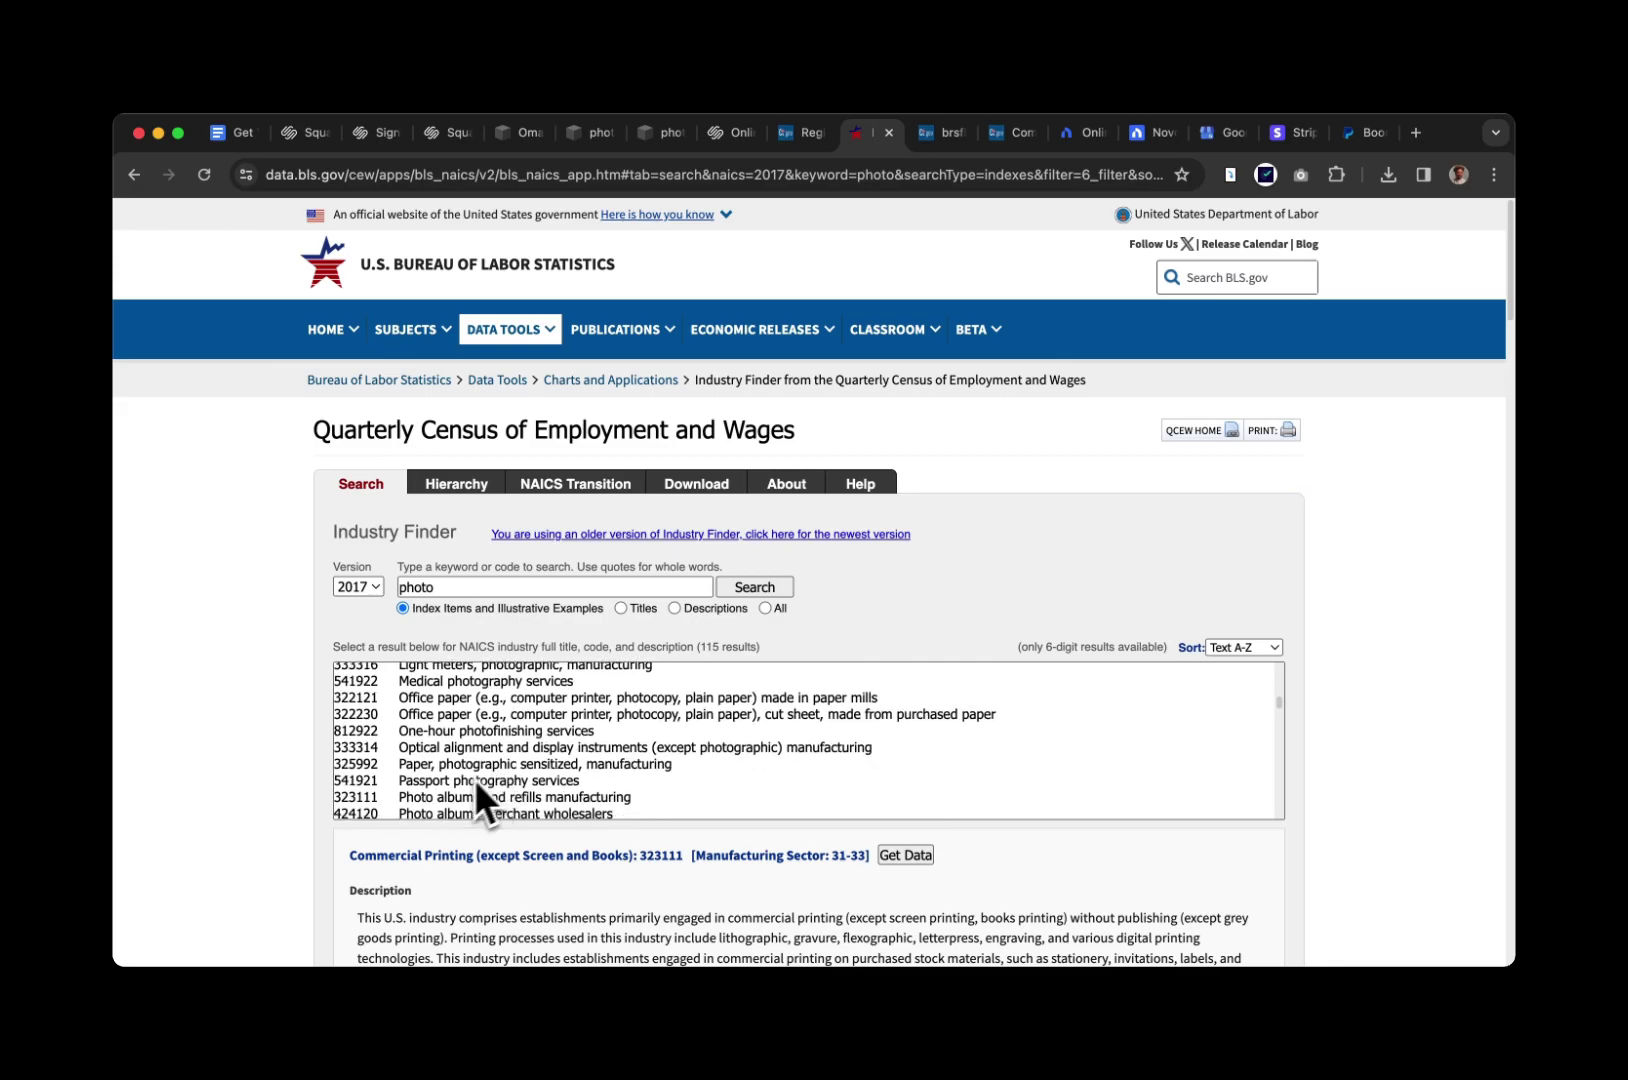
scroll(507, 785, "down", 3)
scroll(518, 777, "down", 2)
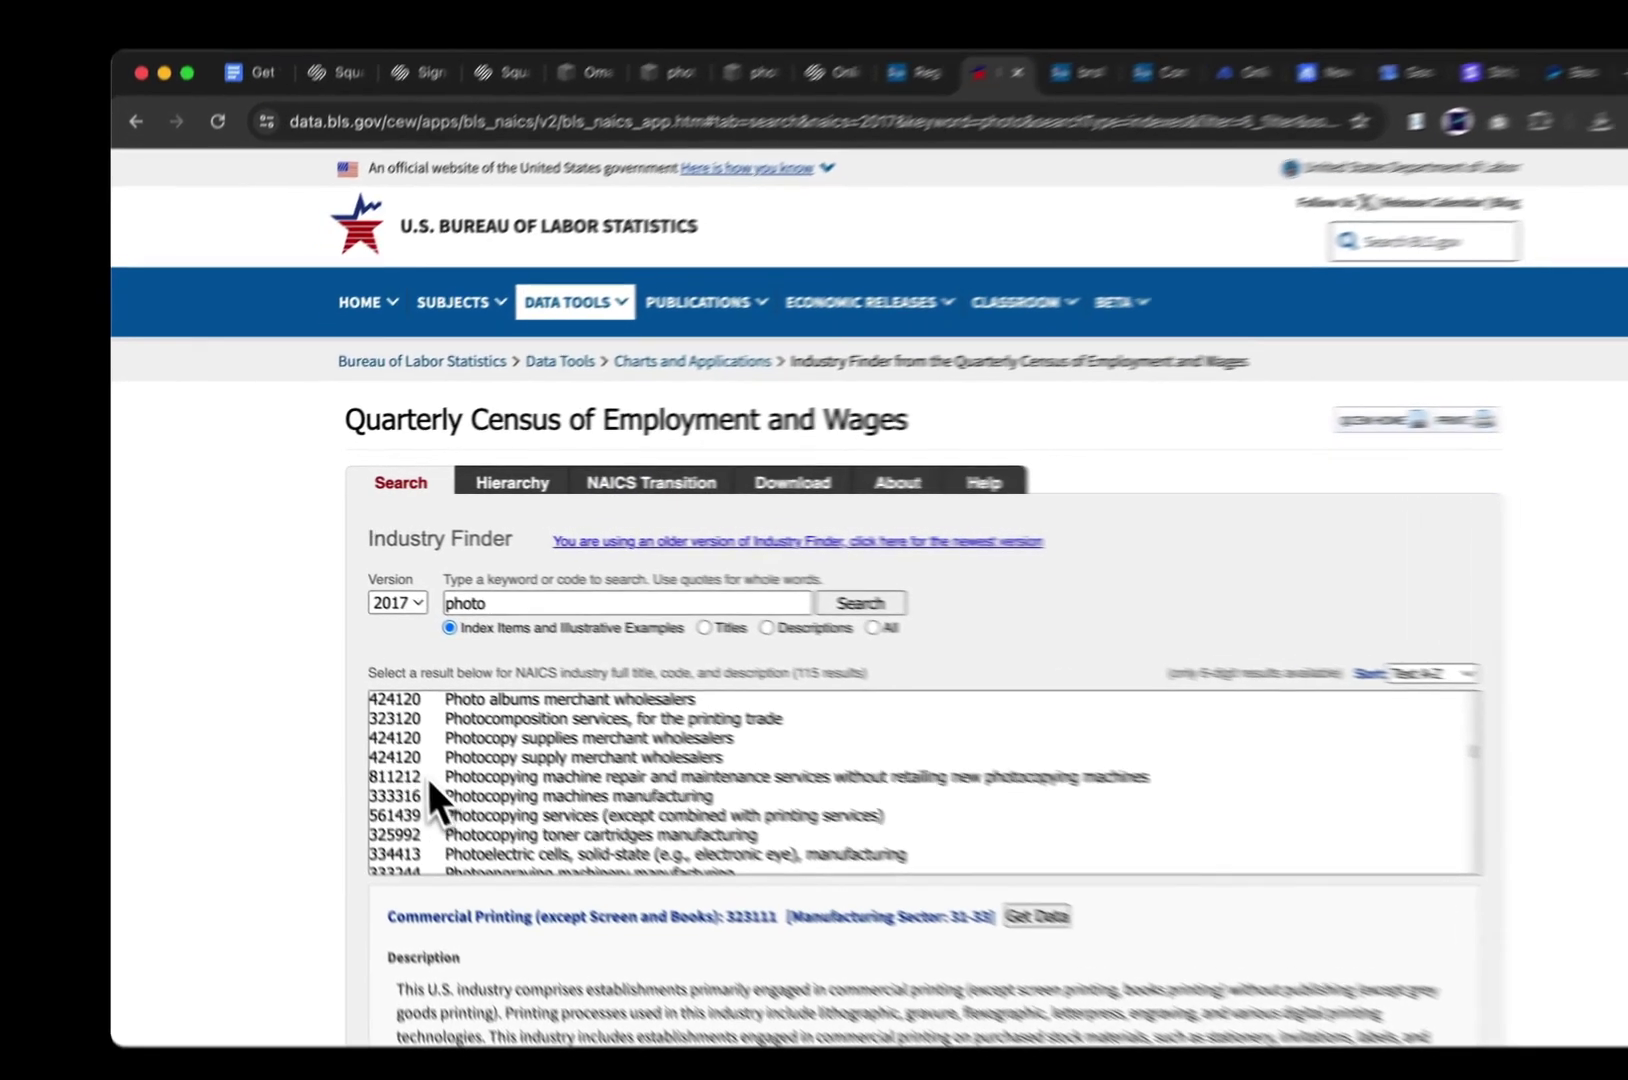
left_click(375, 720)
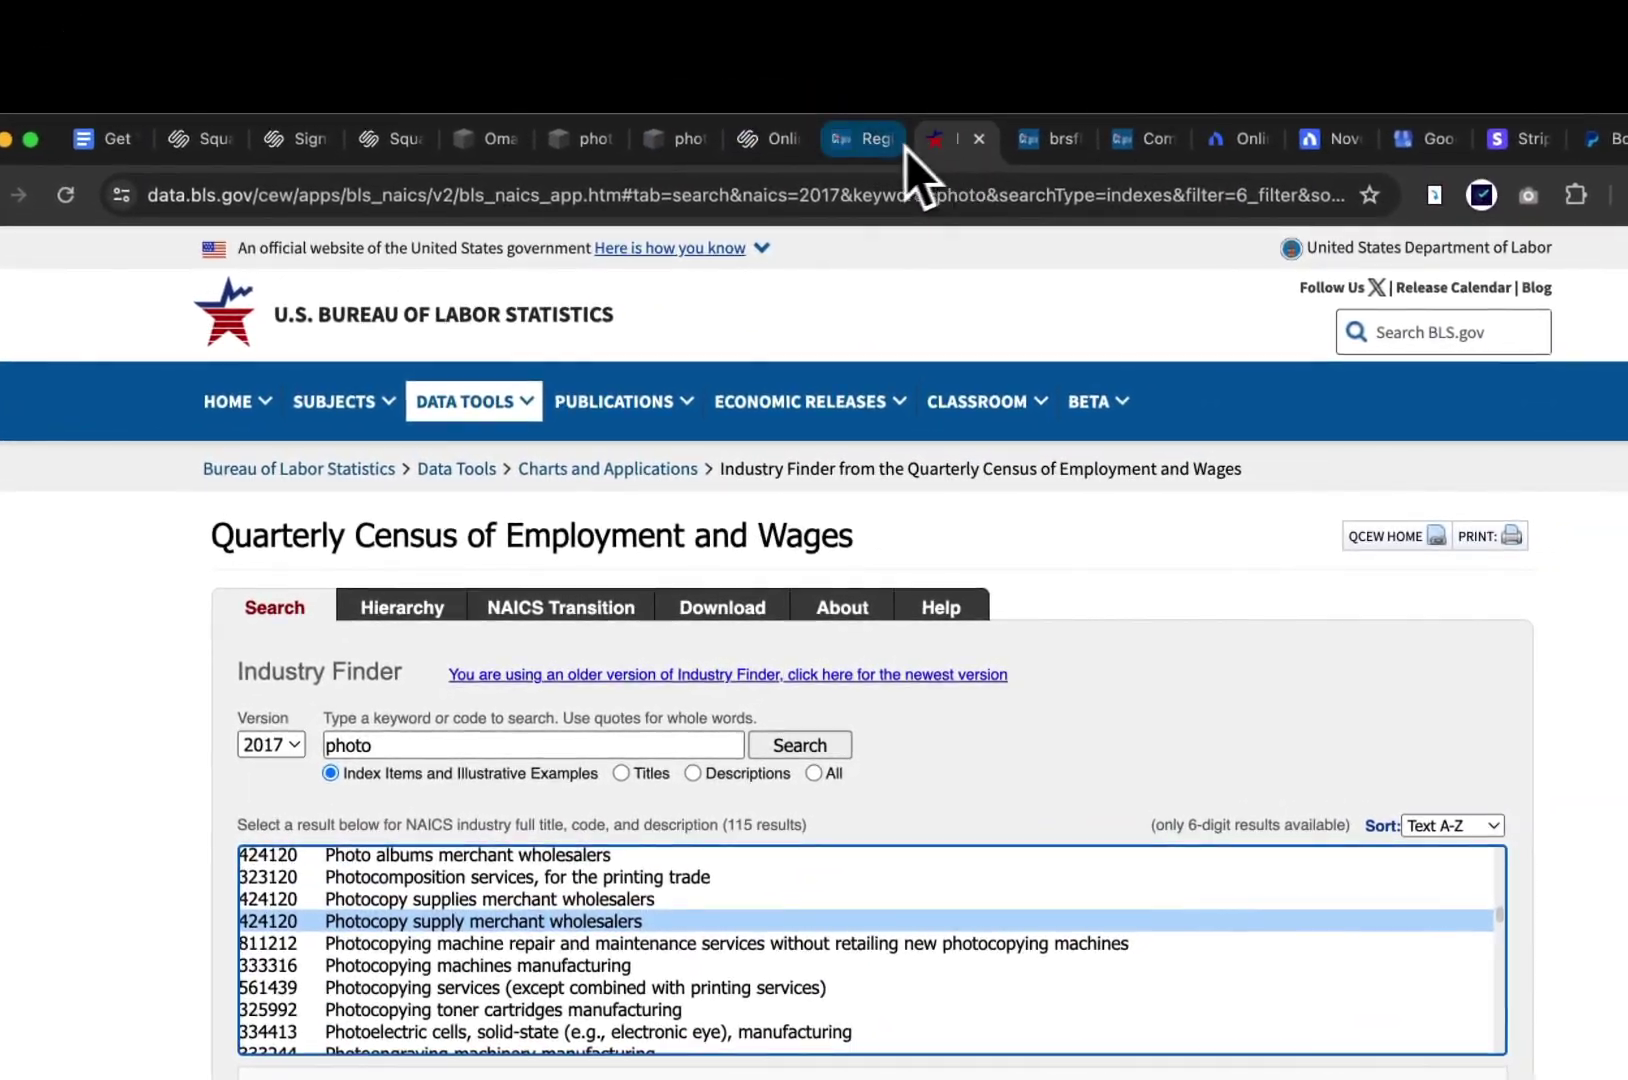
Go back to the registration form's Business email step and scroll through the page
left_click(877, 128)
left_click(1052, 145)
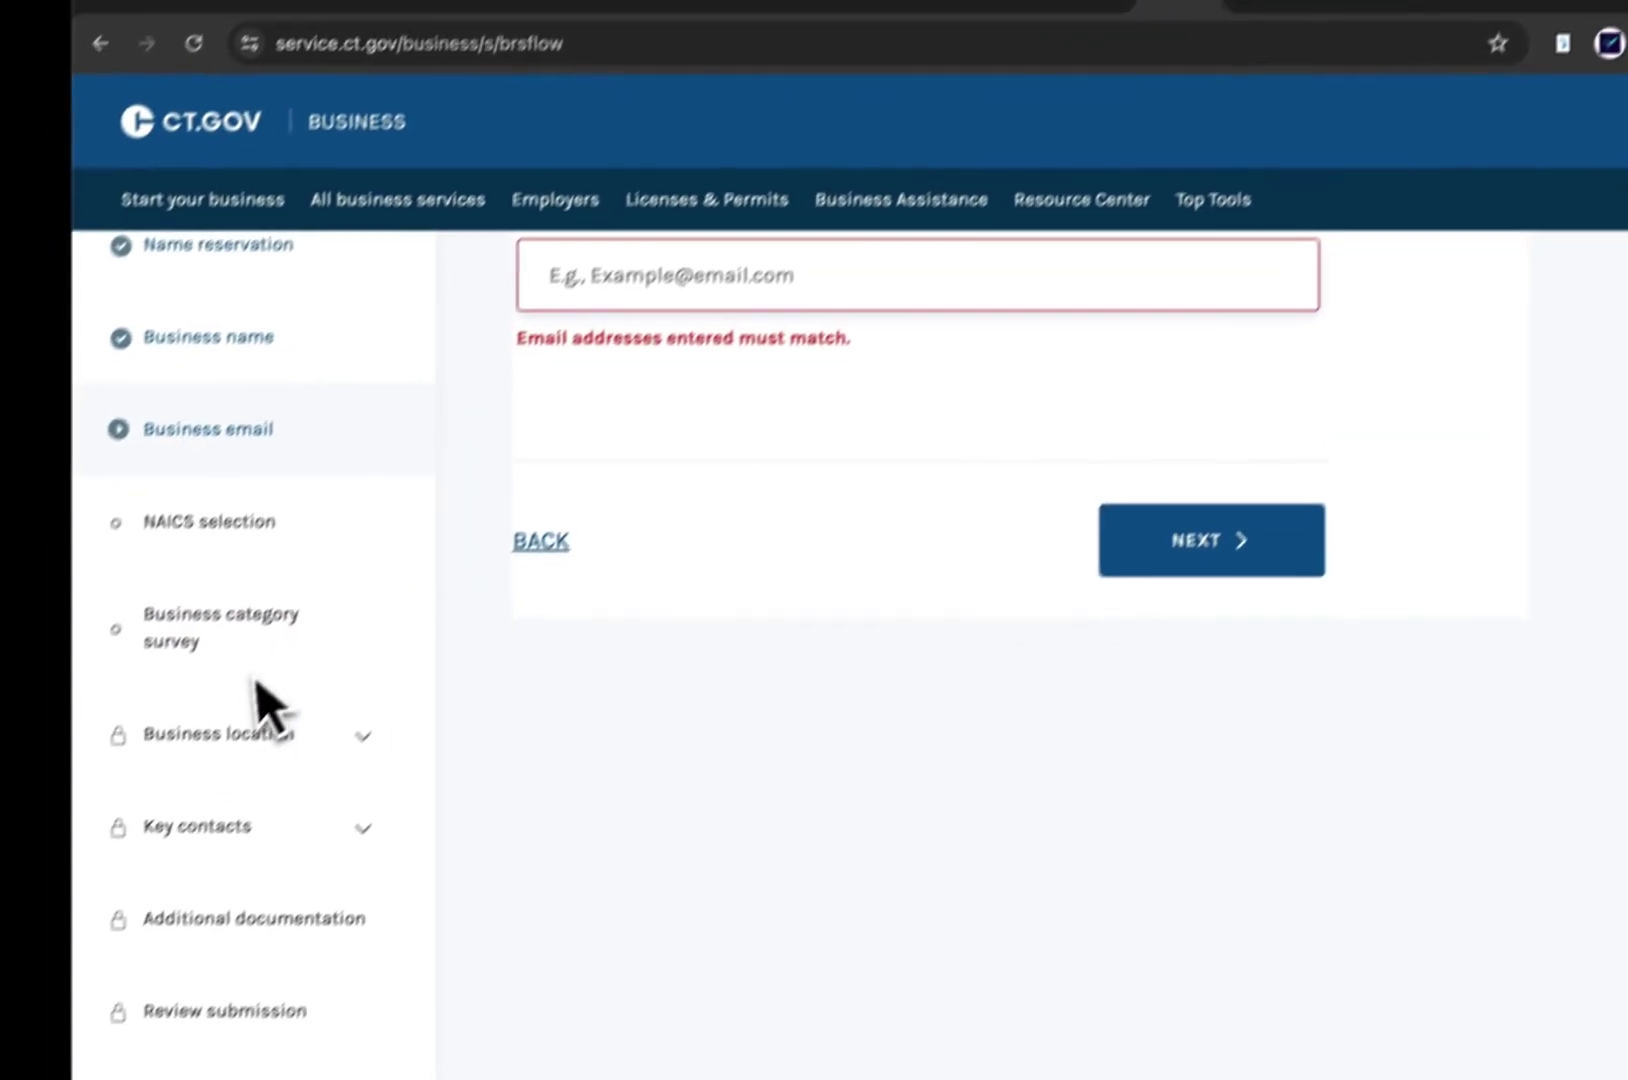
scroll(150, 830, "down", 4)
scroll(150, 840, "up", 2)
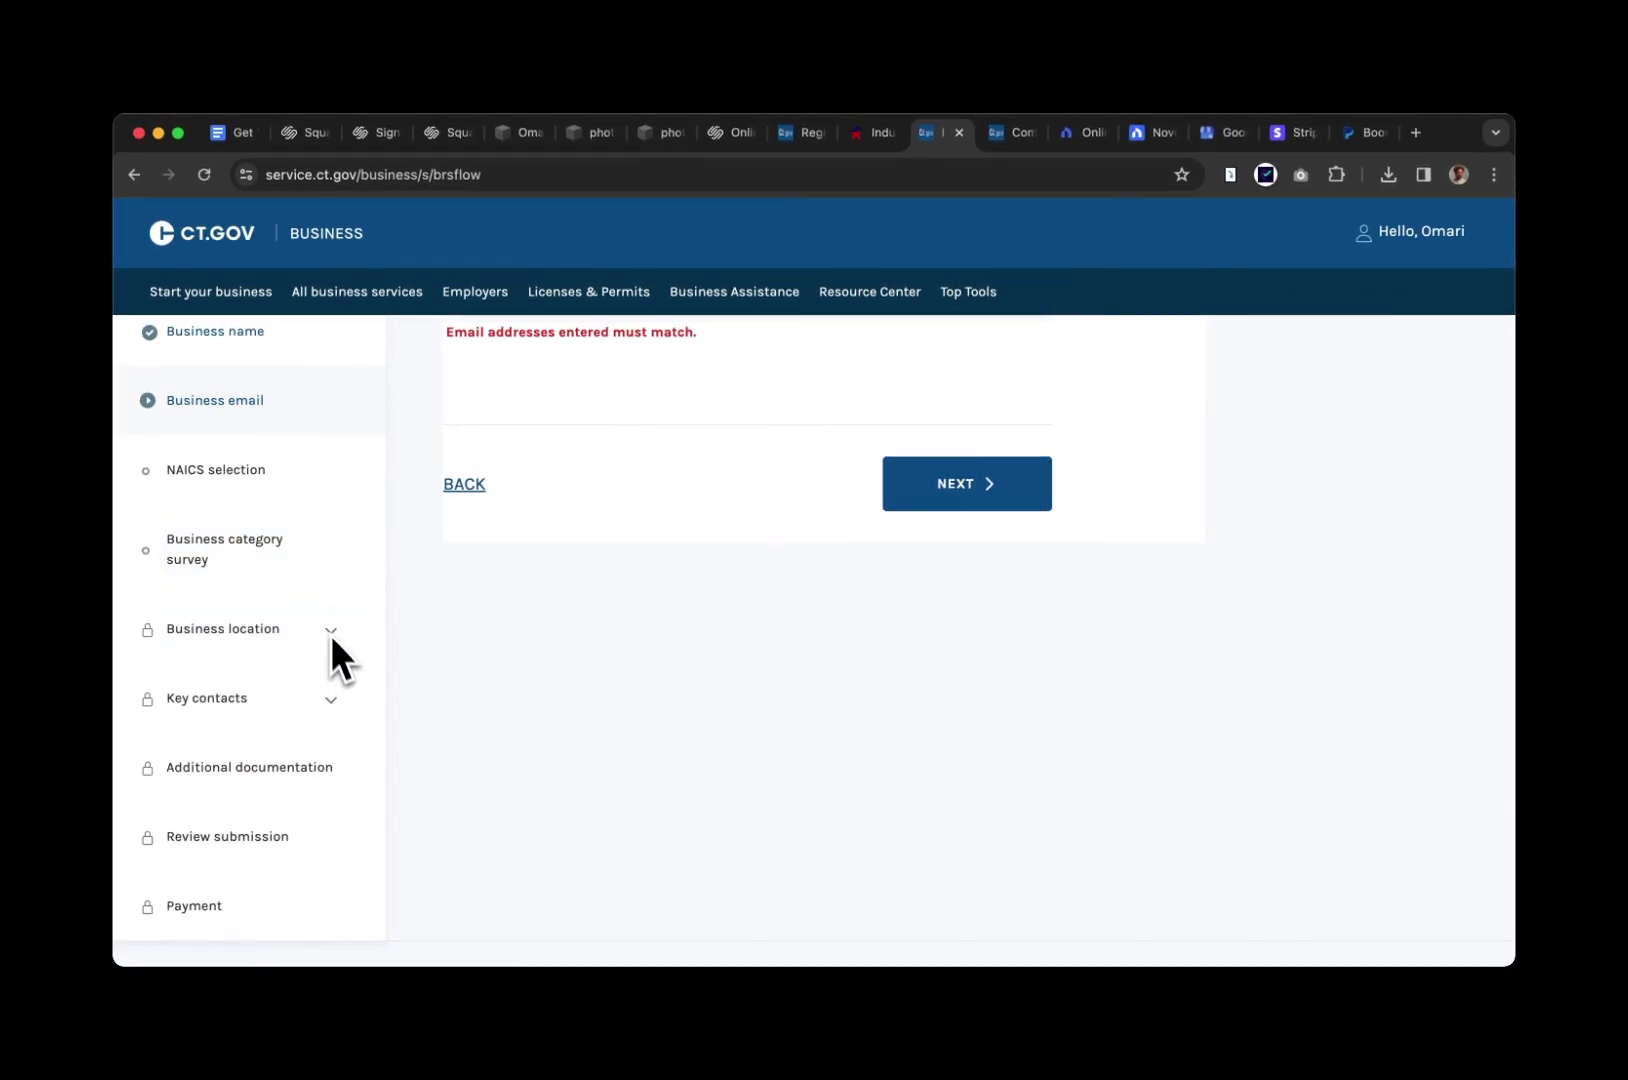
scroll(335, 645, "down", 2)
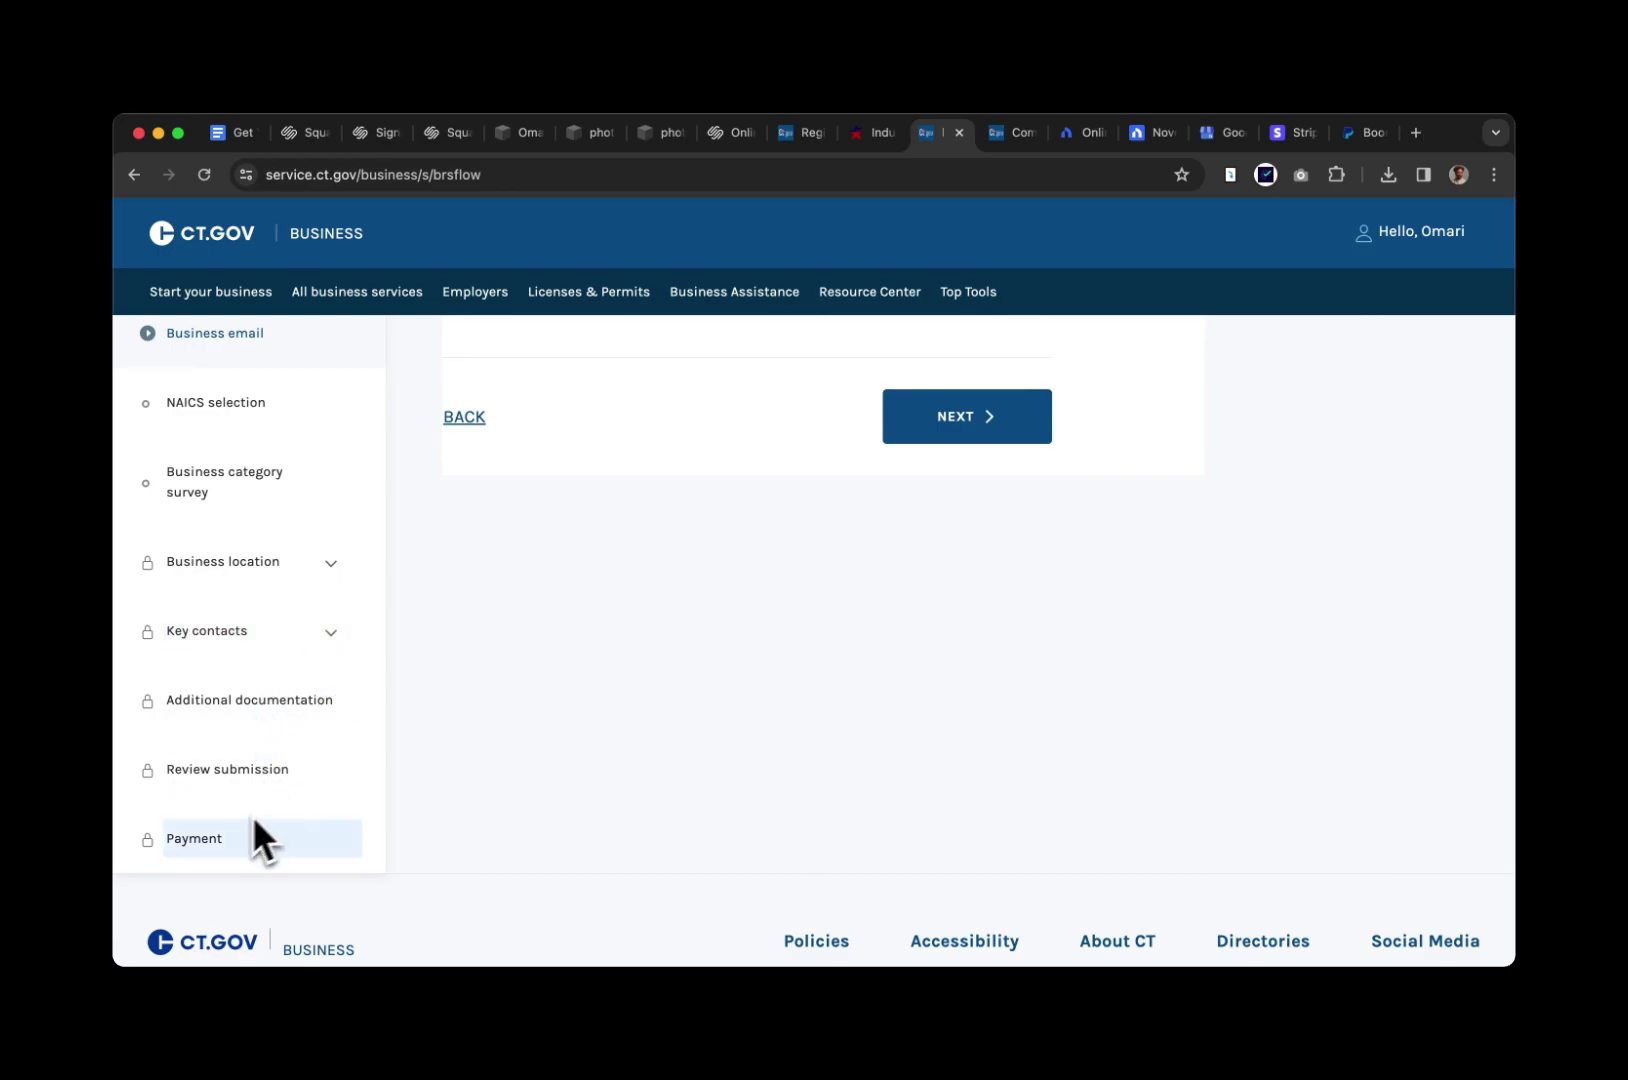
scroll(430, 670, "up", 6)
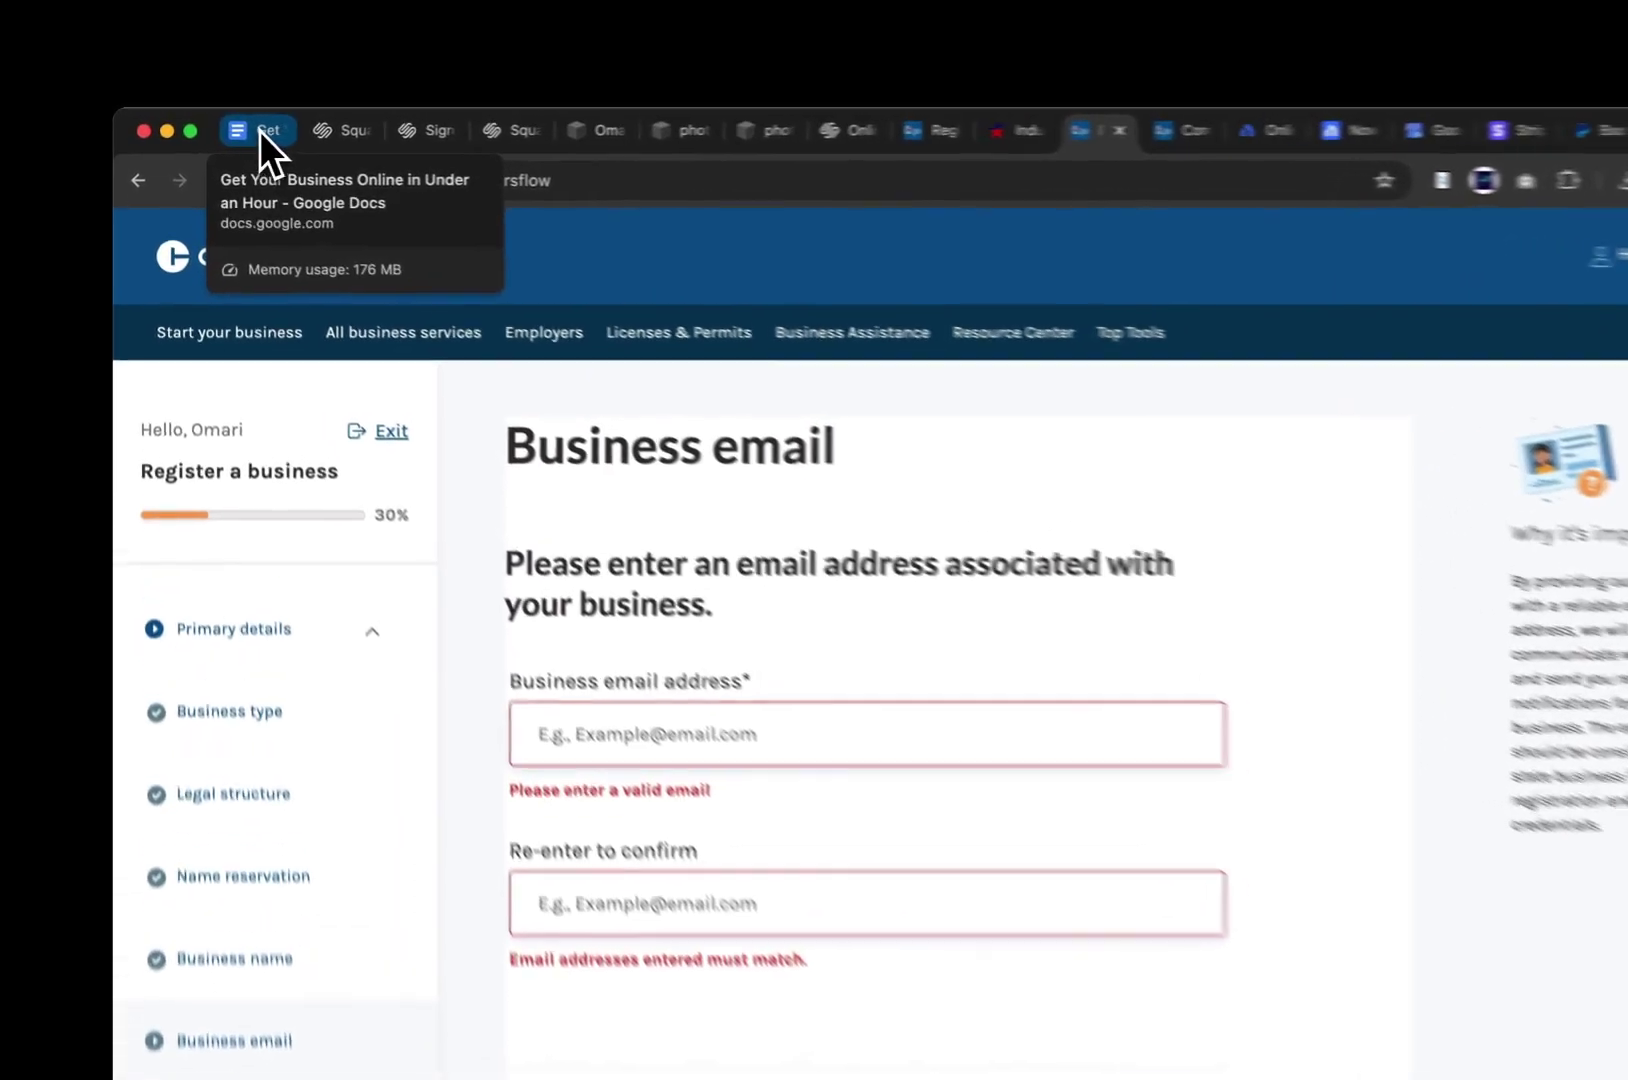
Type 'Get an EIN - irs.gov' as a new heading above Step 6 in the guide
left_click(237, 132)
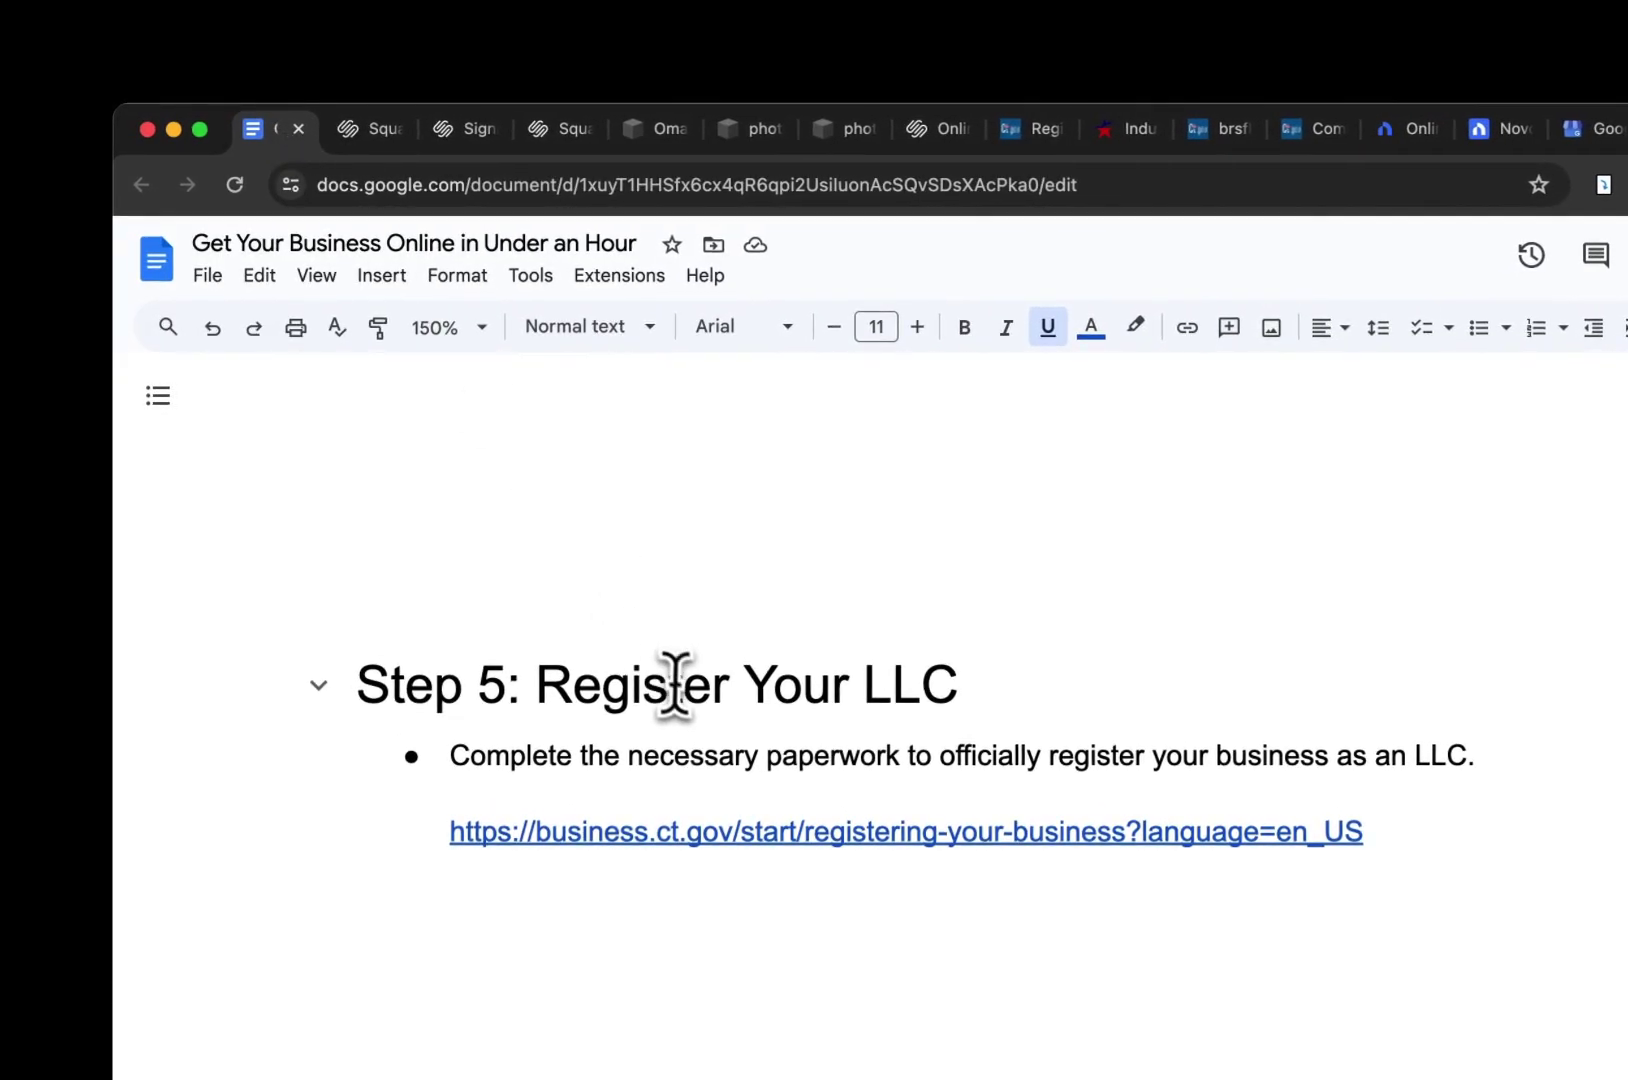
scroll(600, 690, "down", 5)
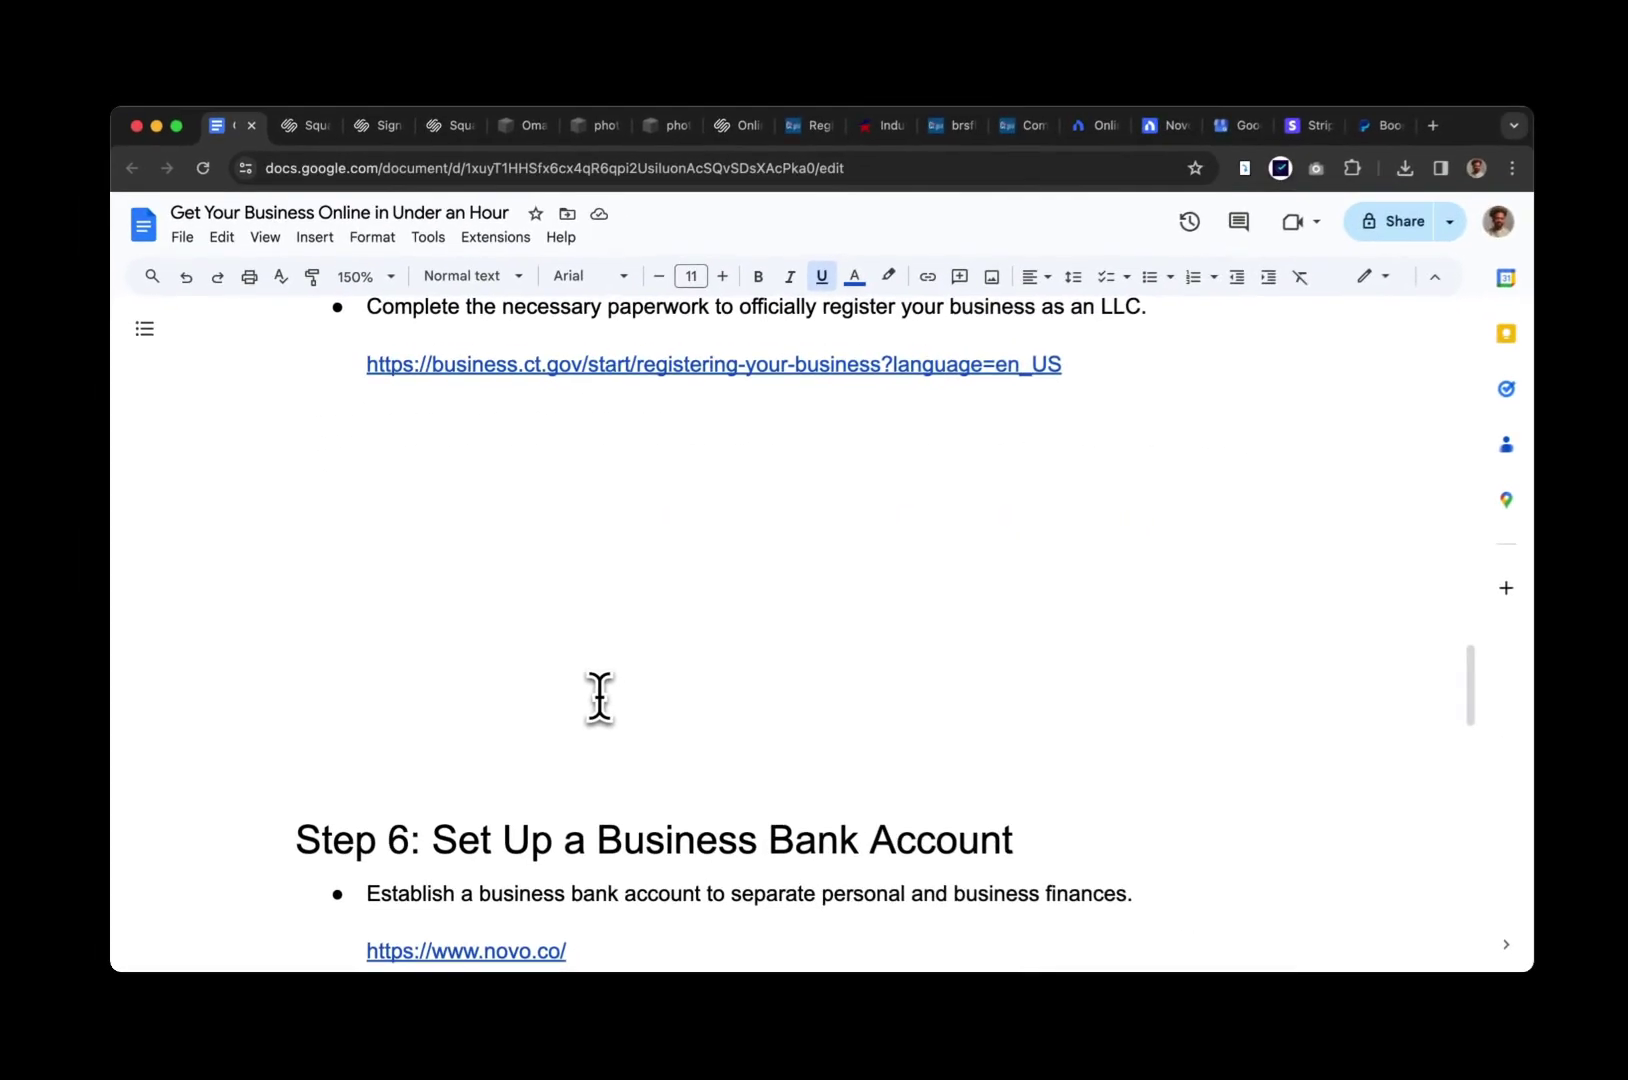
scroll(637, 708, "down", 2)
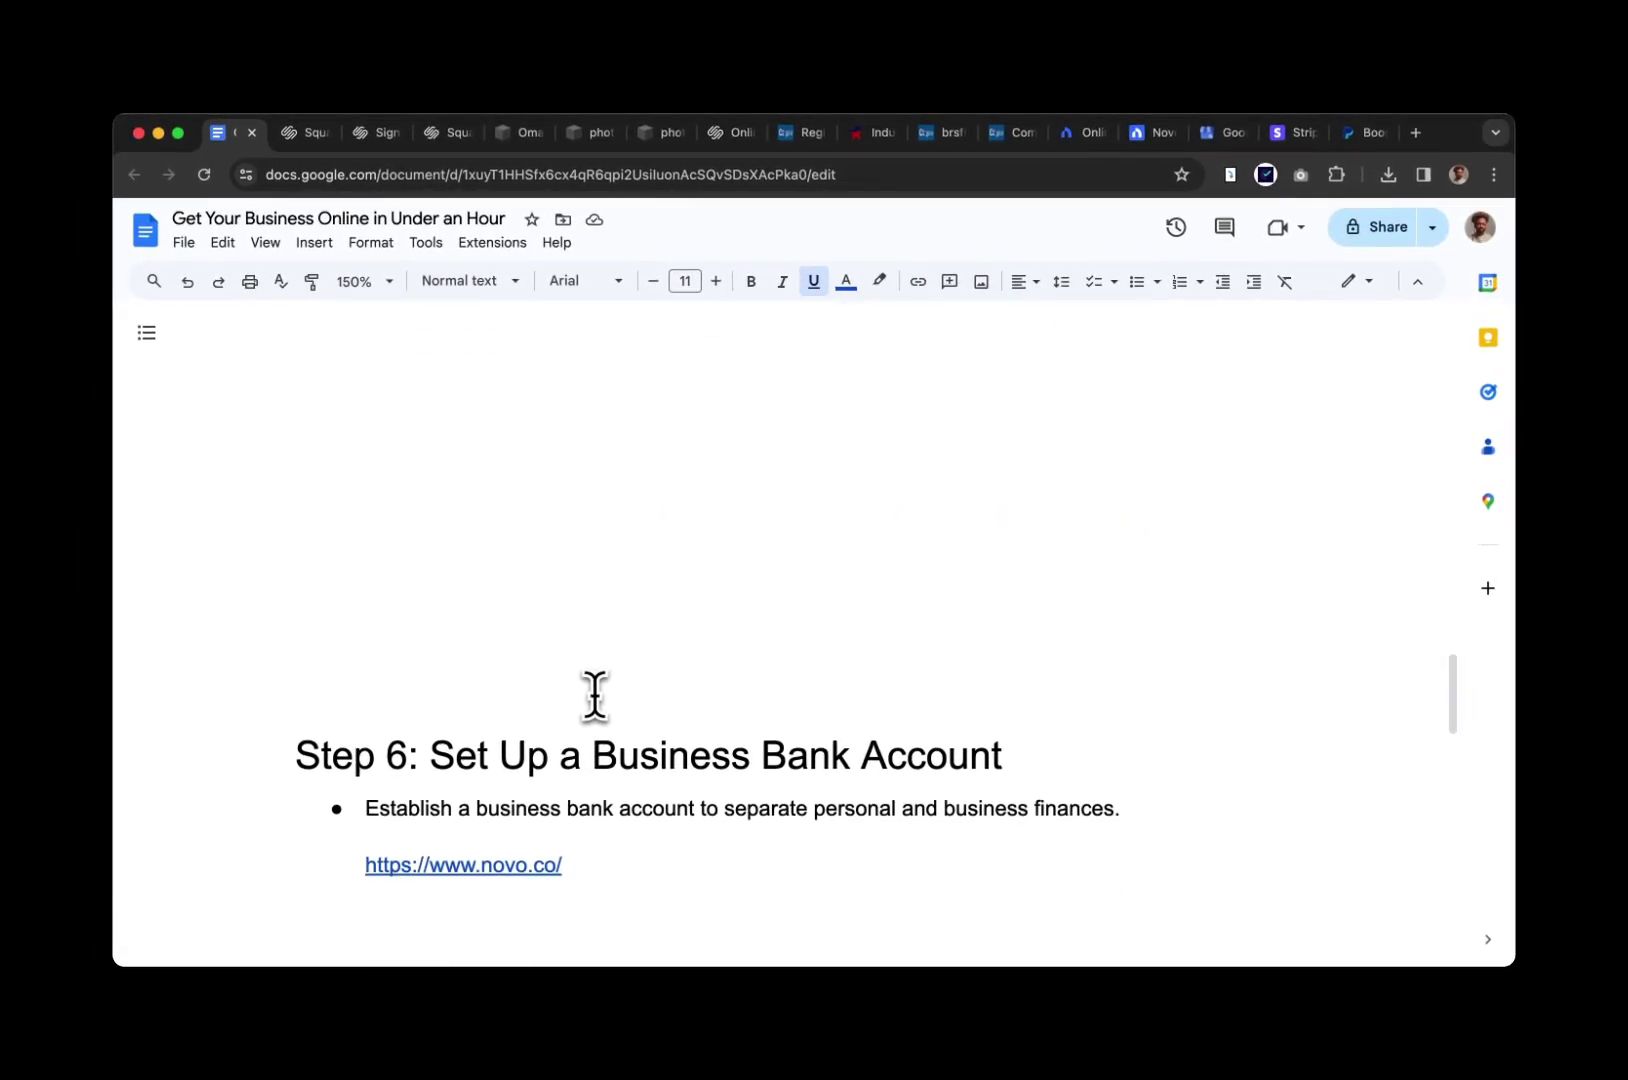
scroll(595, 694, "down", 2)
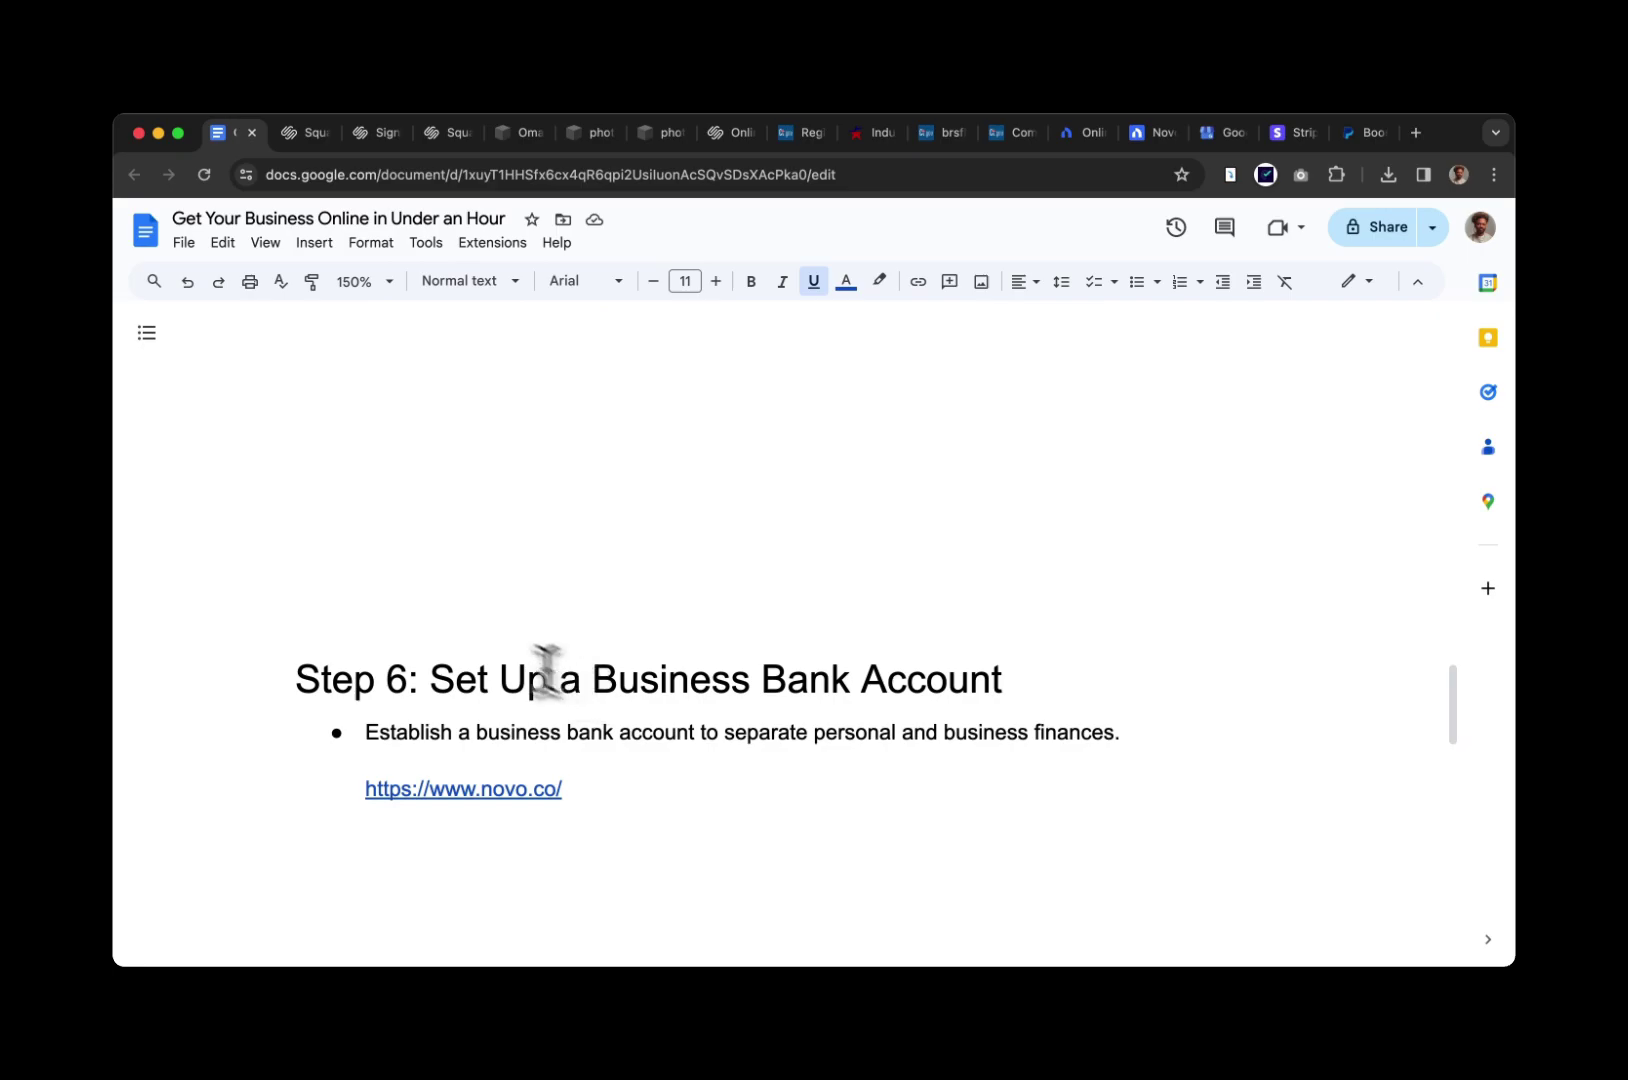
left_click(403, 468)
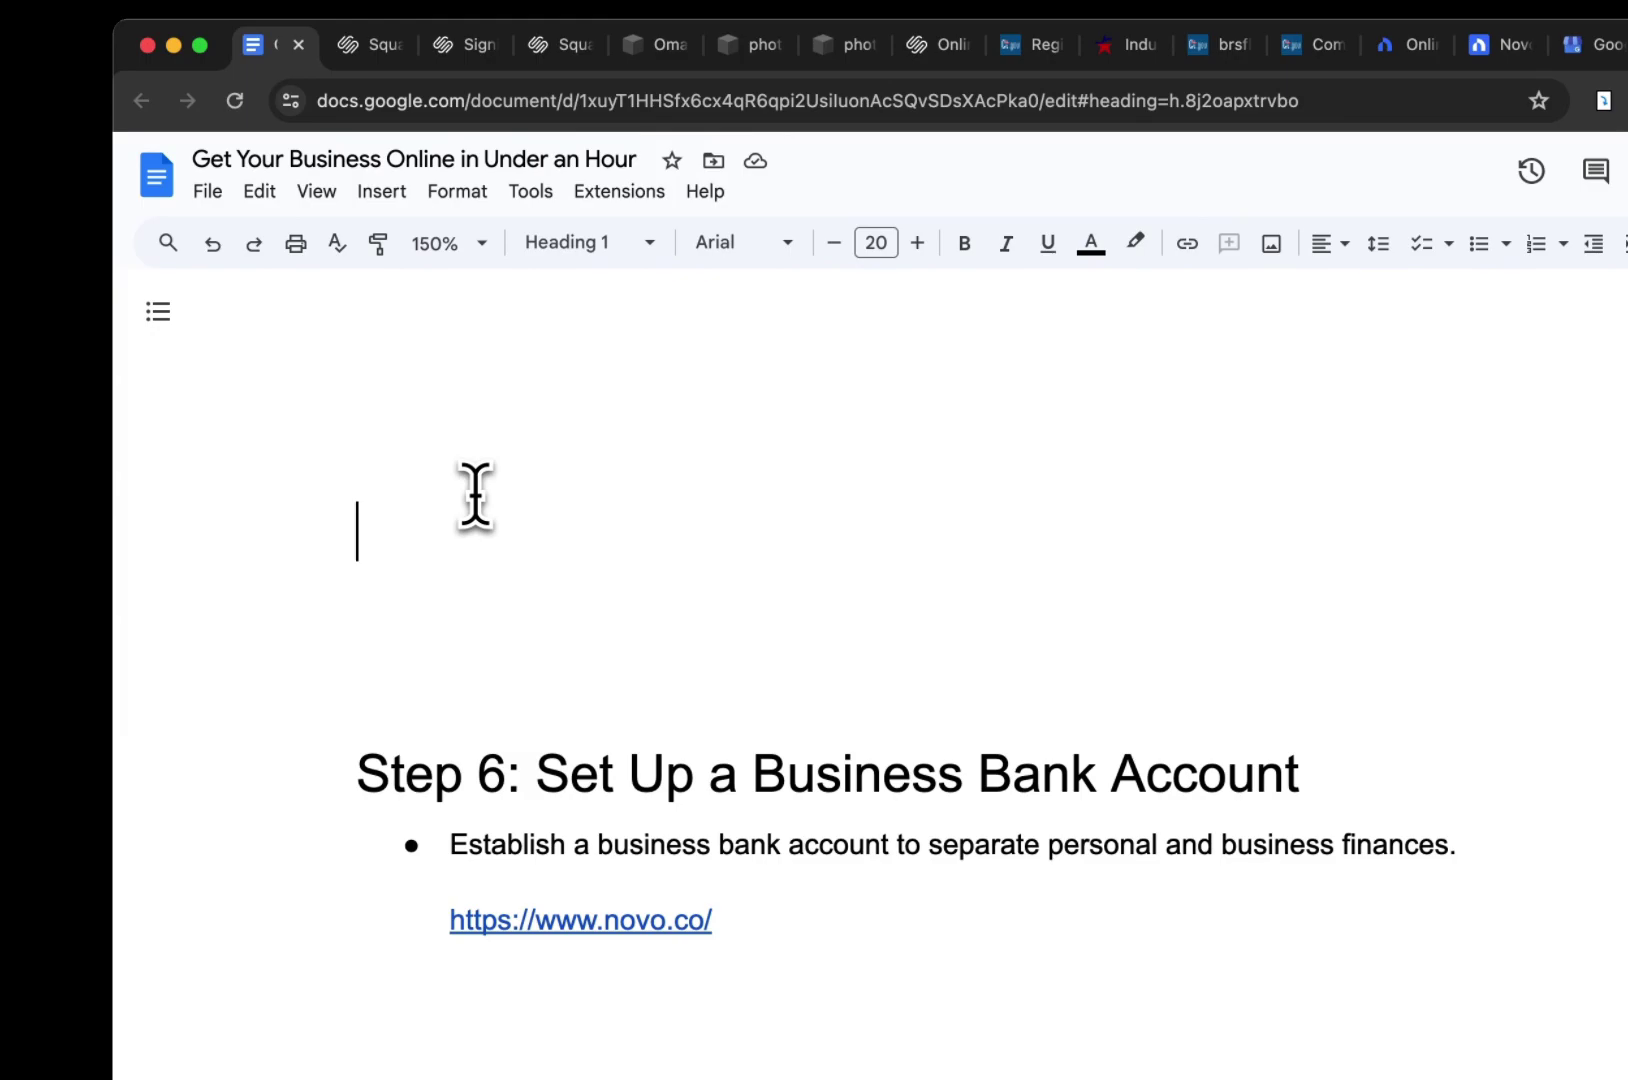
type("Get an")
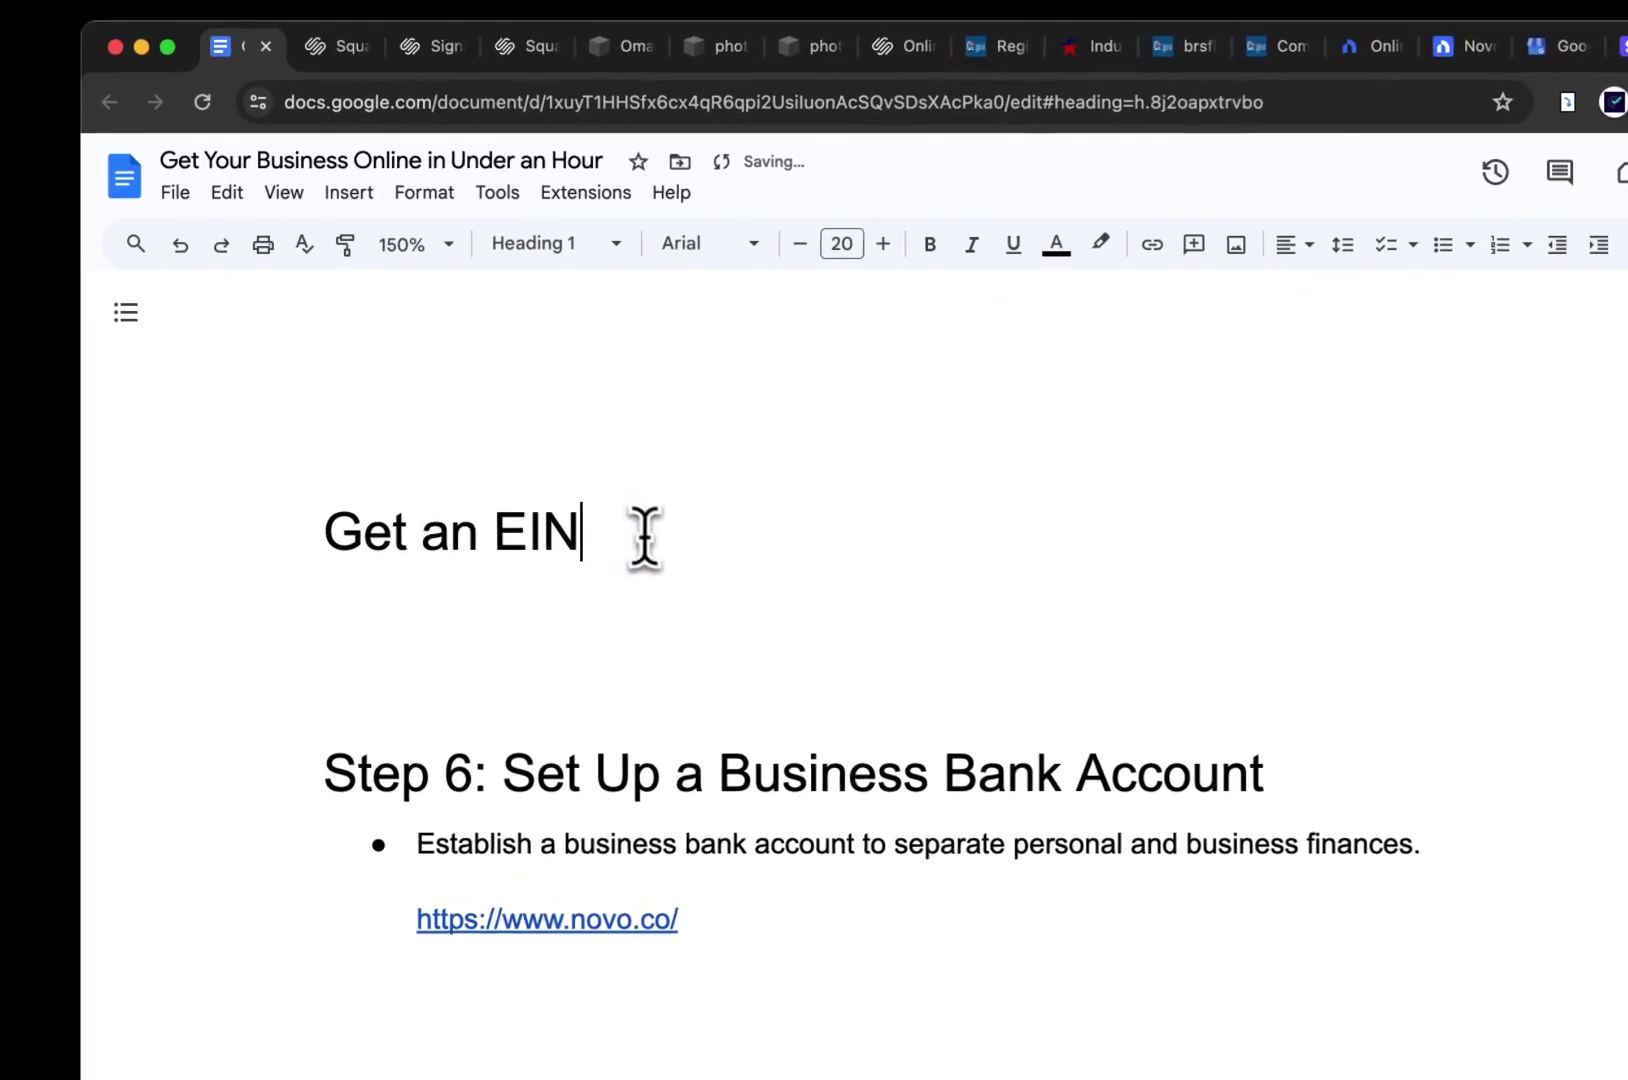
type("EIN - ")
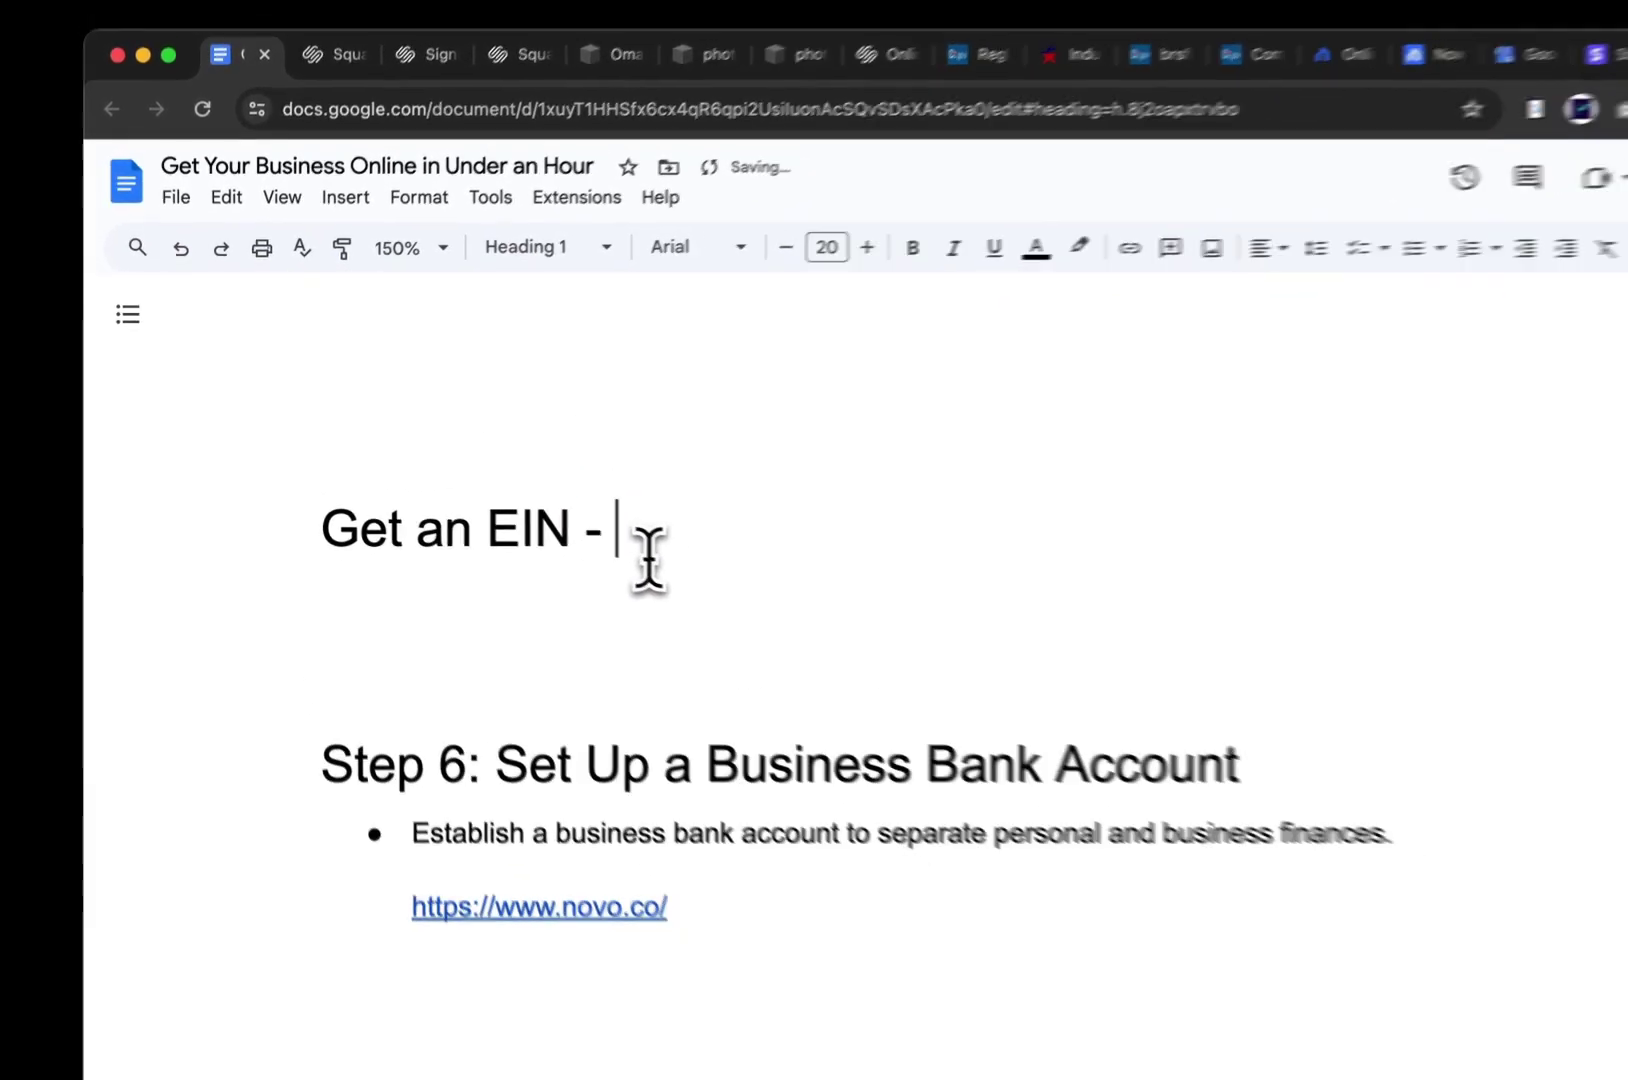
type("irs.gov")
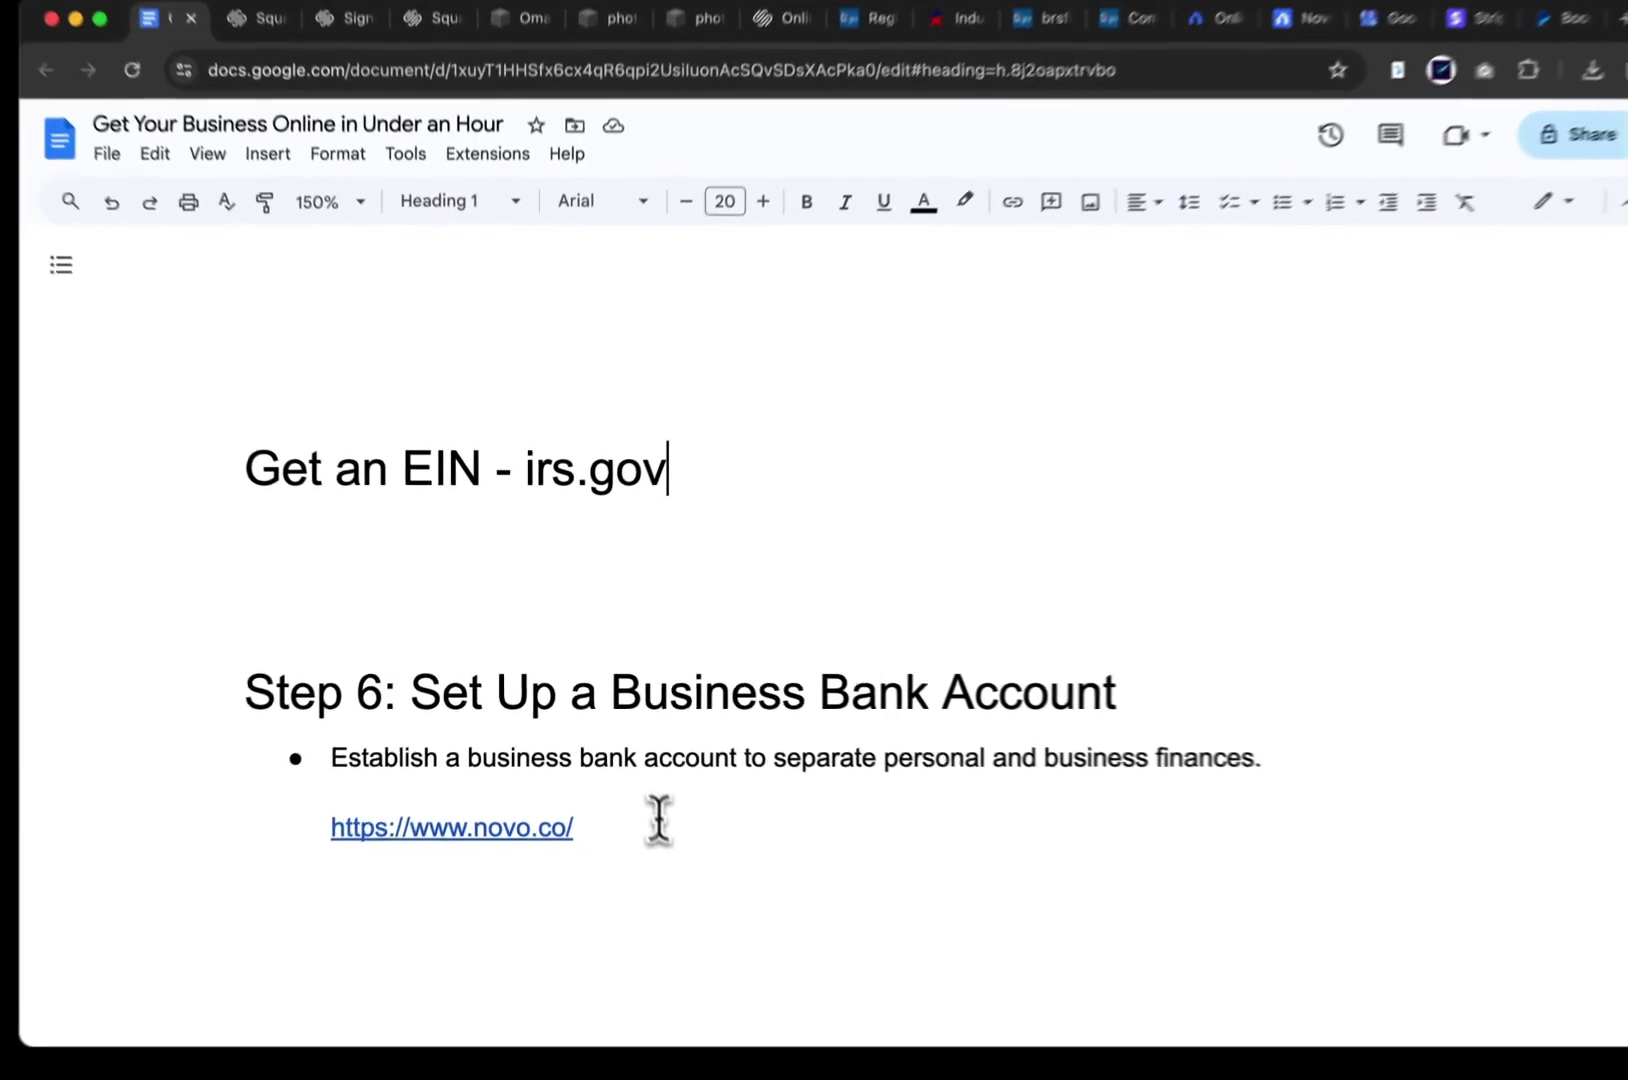
left_click(634, 790)
scroll(684, 866, "down", 1)
scroll(655, 797, "down", 1)
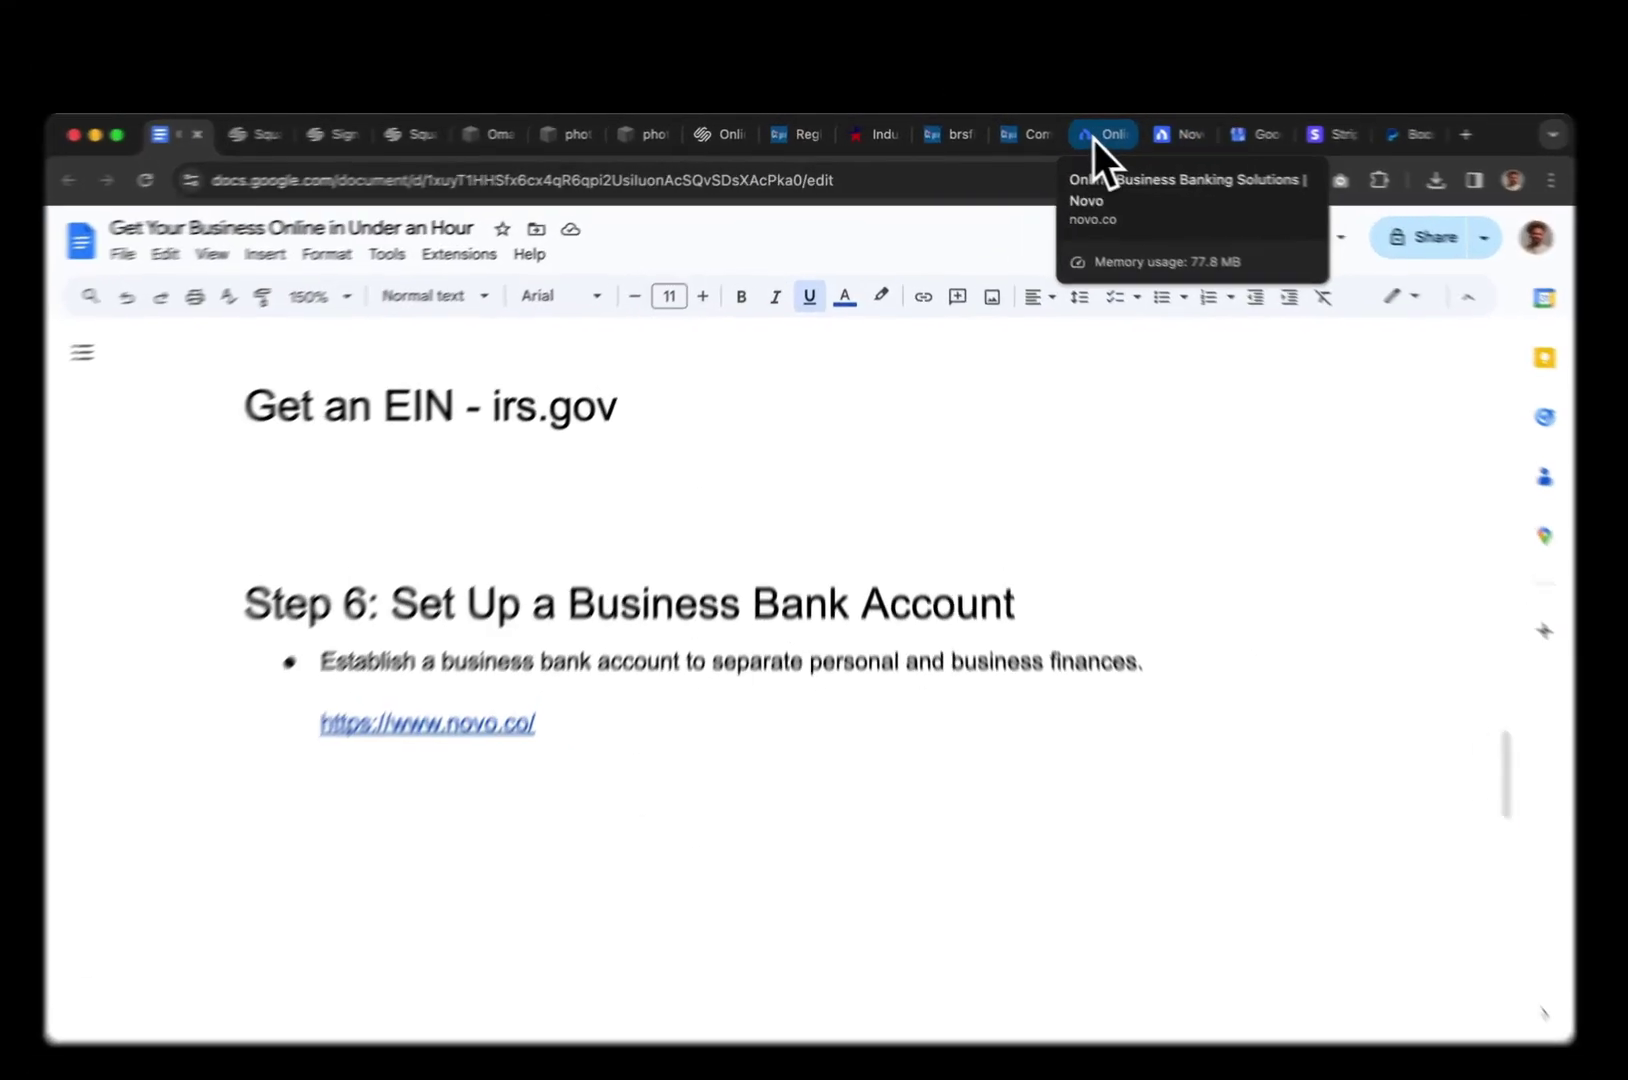
Check the open Novo pages, including the expired-session login, and settle on the novo.co homepage
left_click(1094, 140)
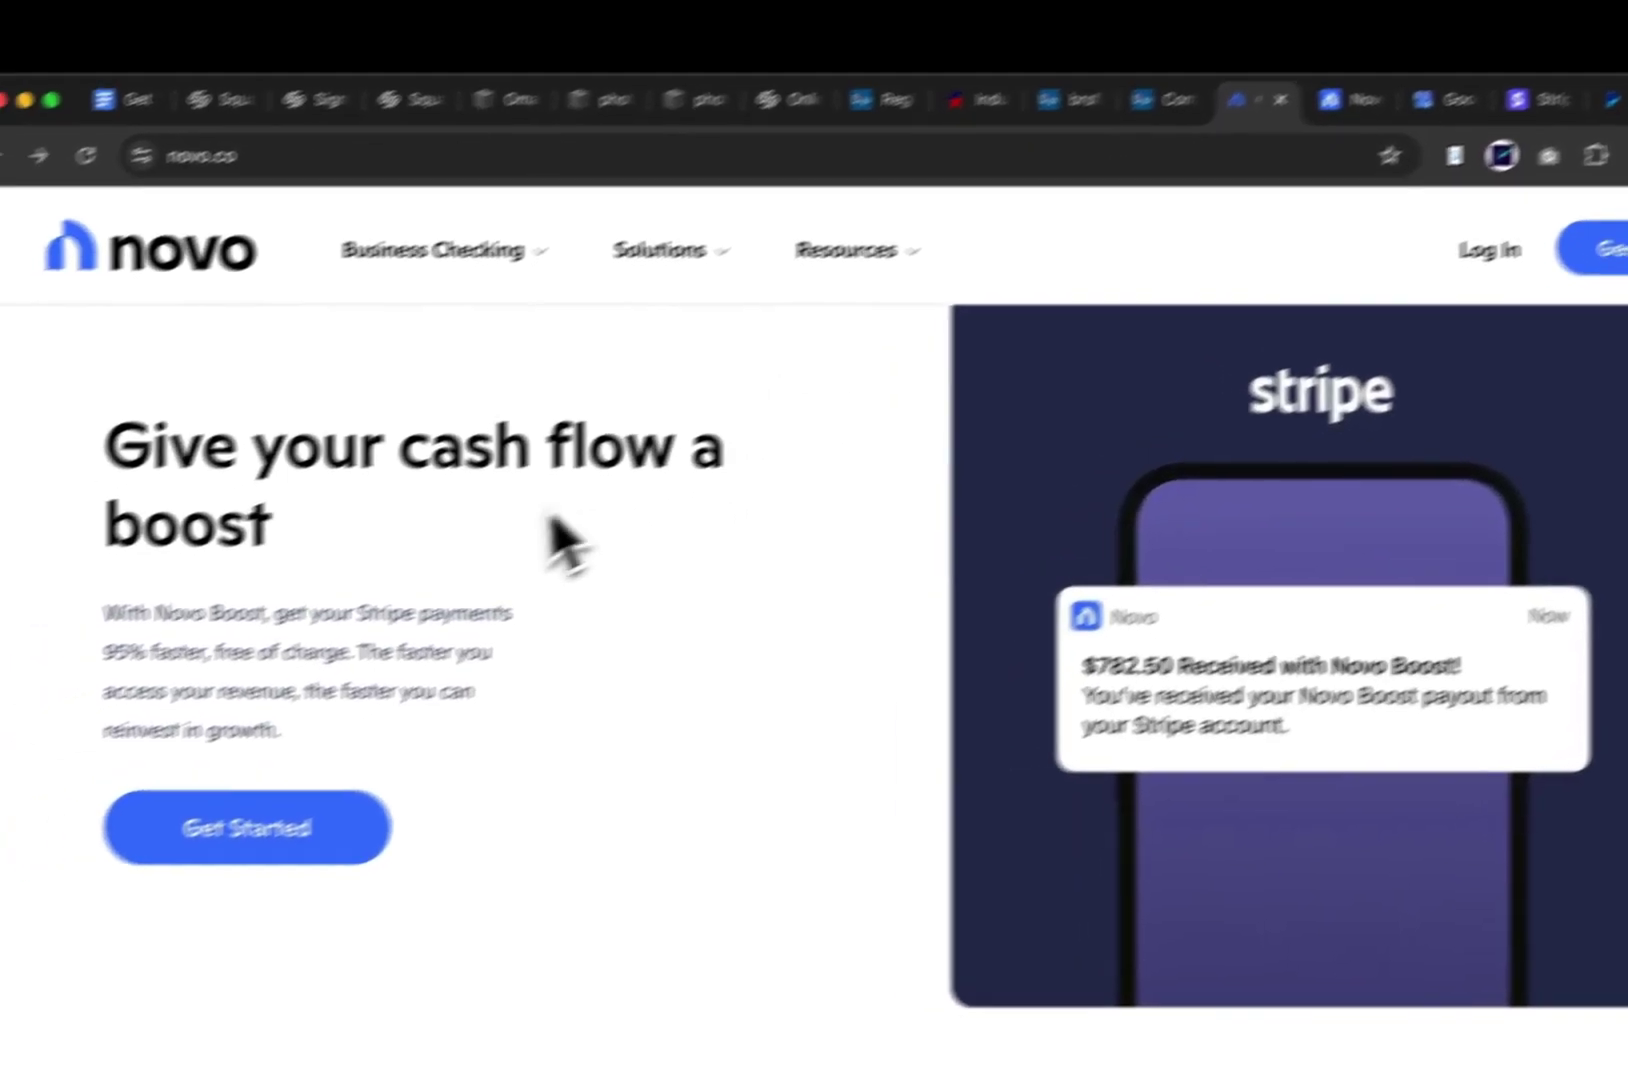
scroll(560, 540, "up", 10)
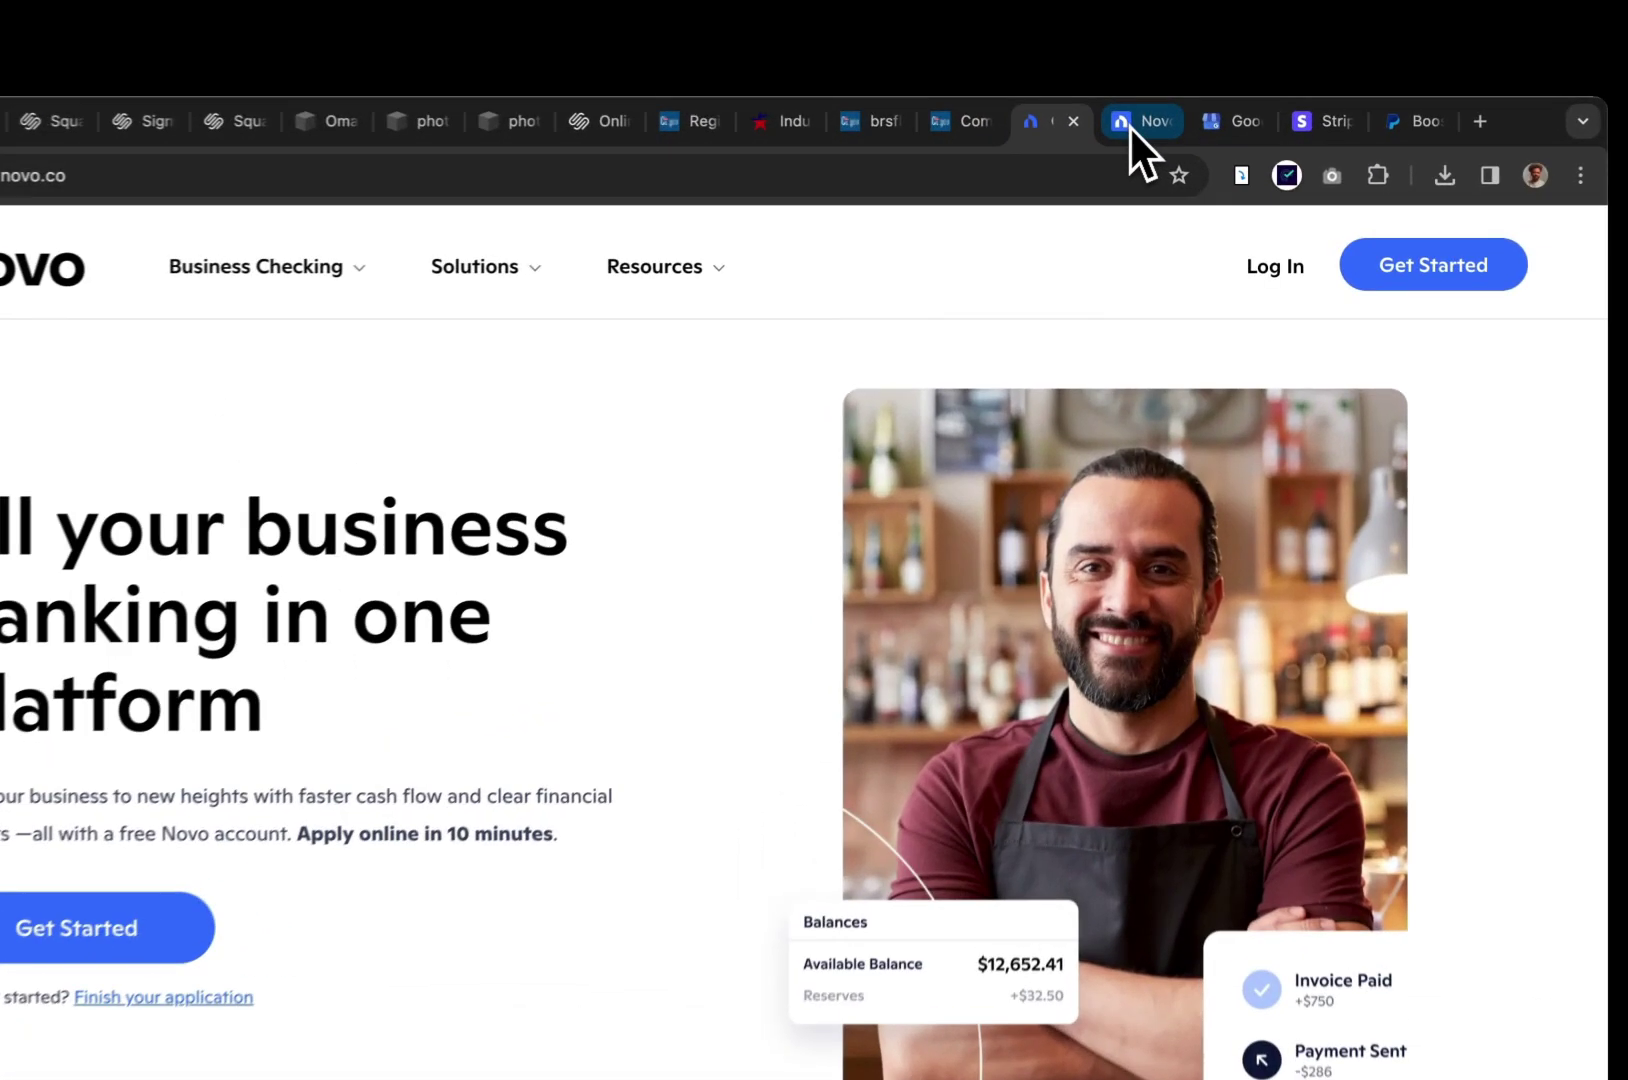
left_click(1155, 132)
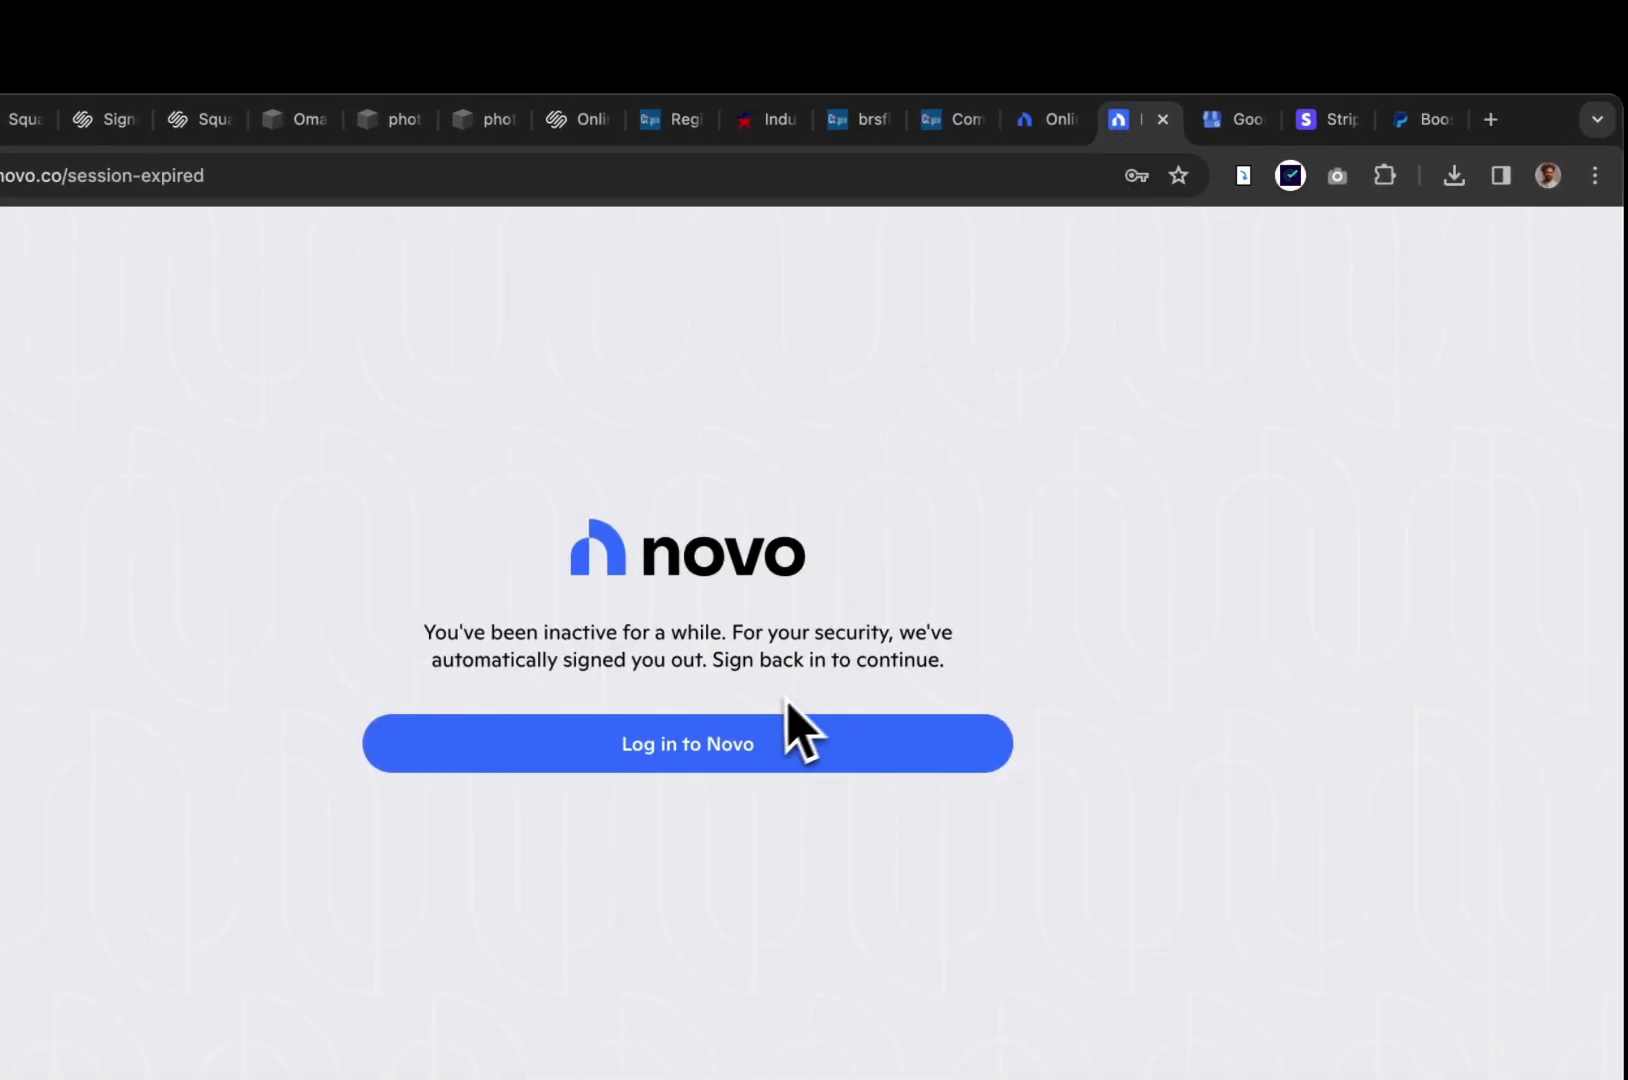
left_click(1040, 120)
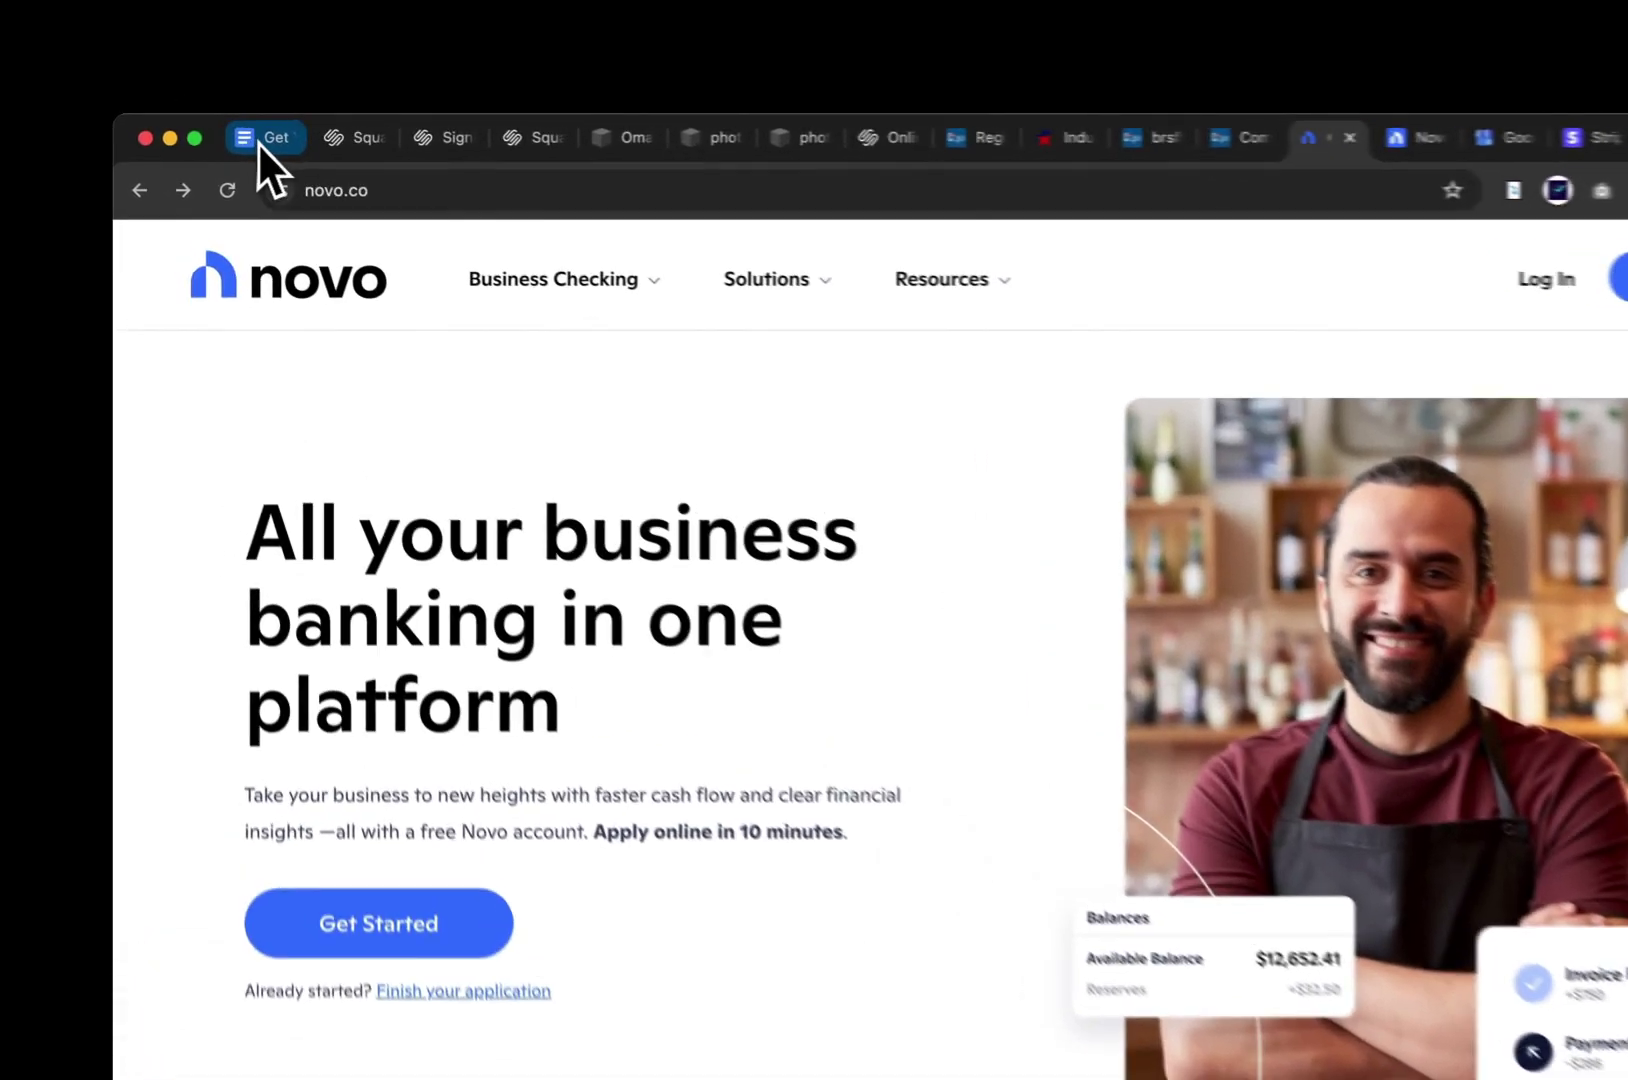
left_click(236, 132)
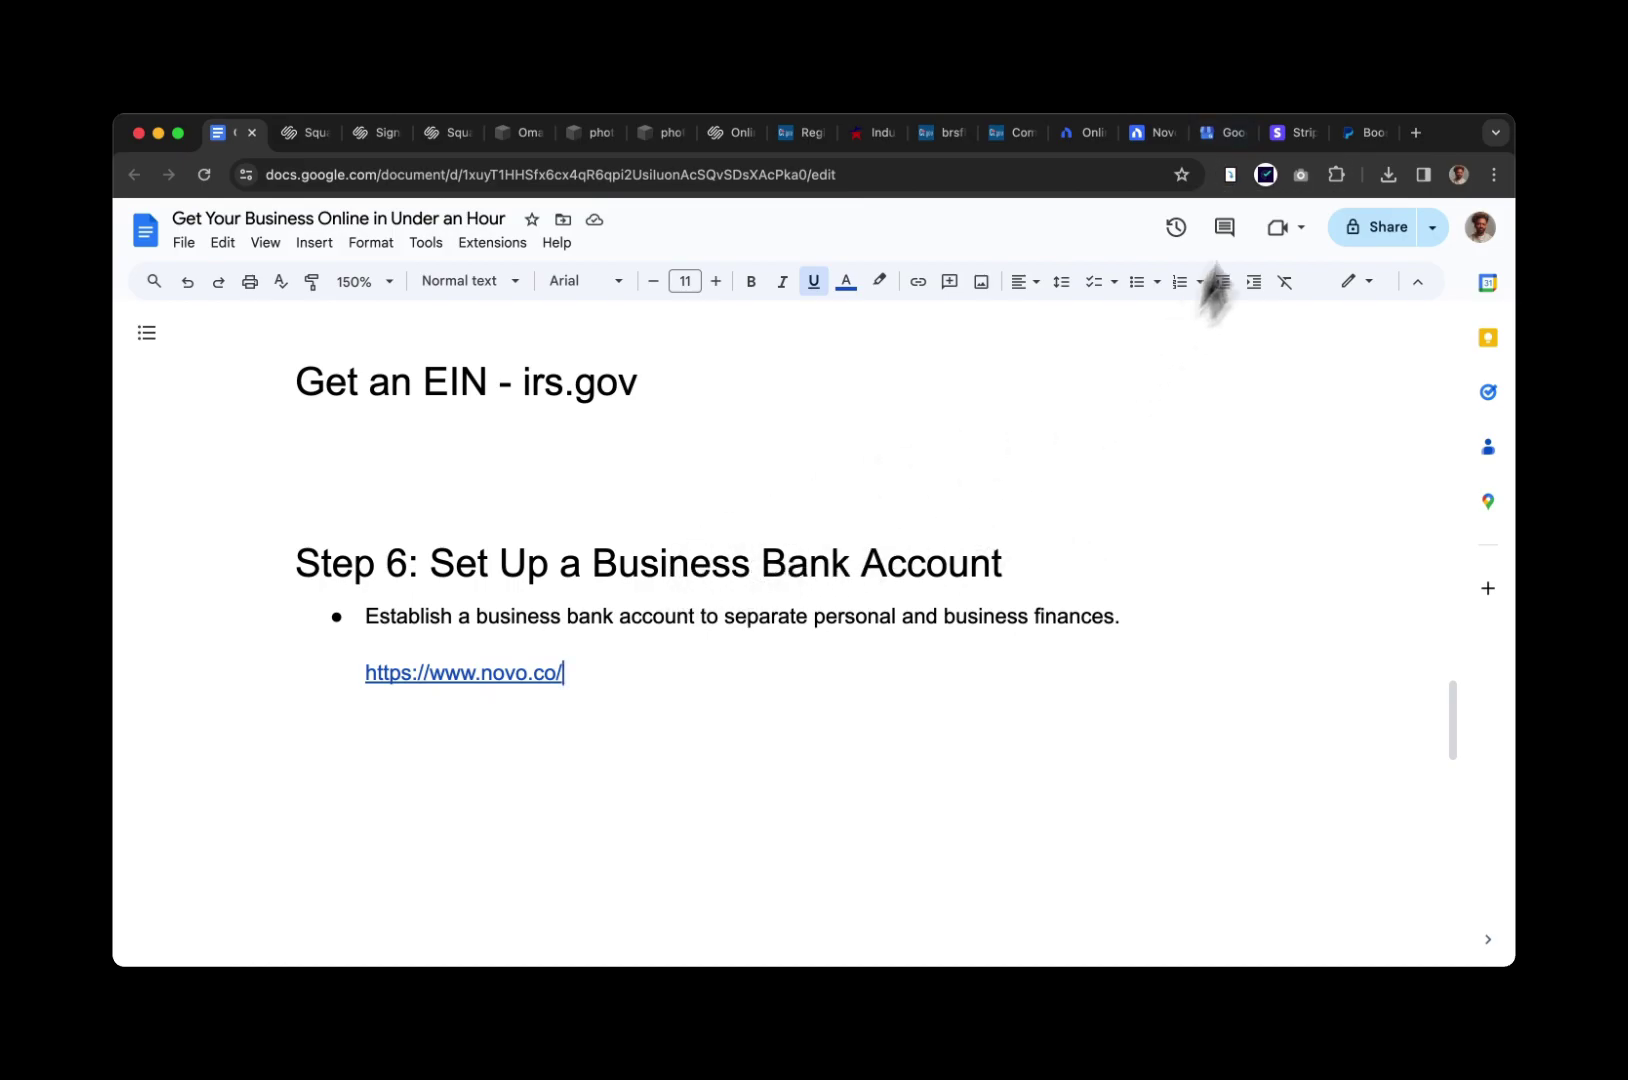
left_click(1100, 138)
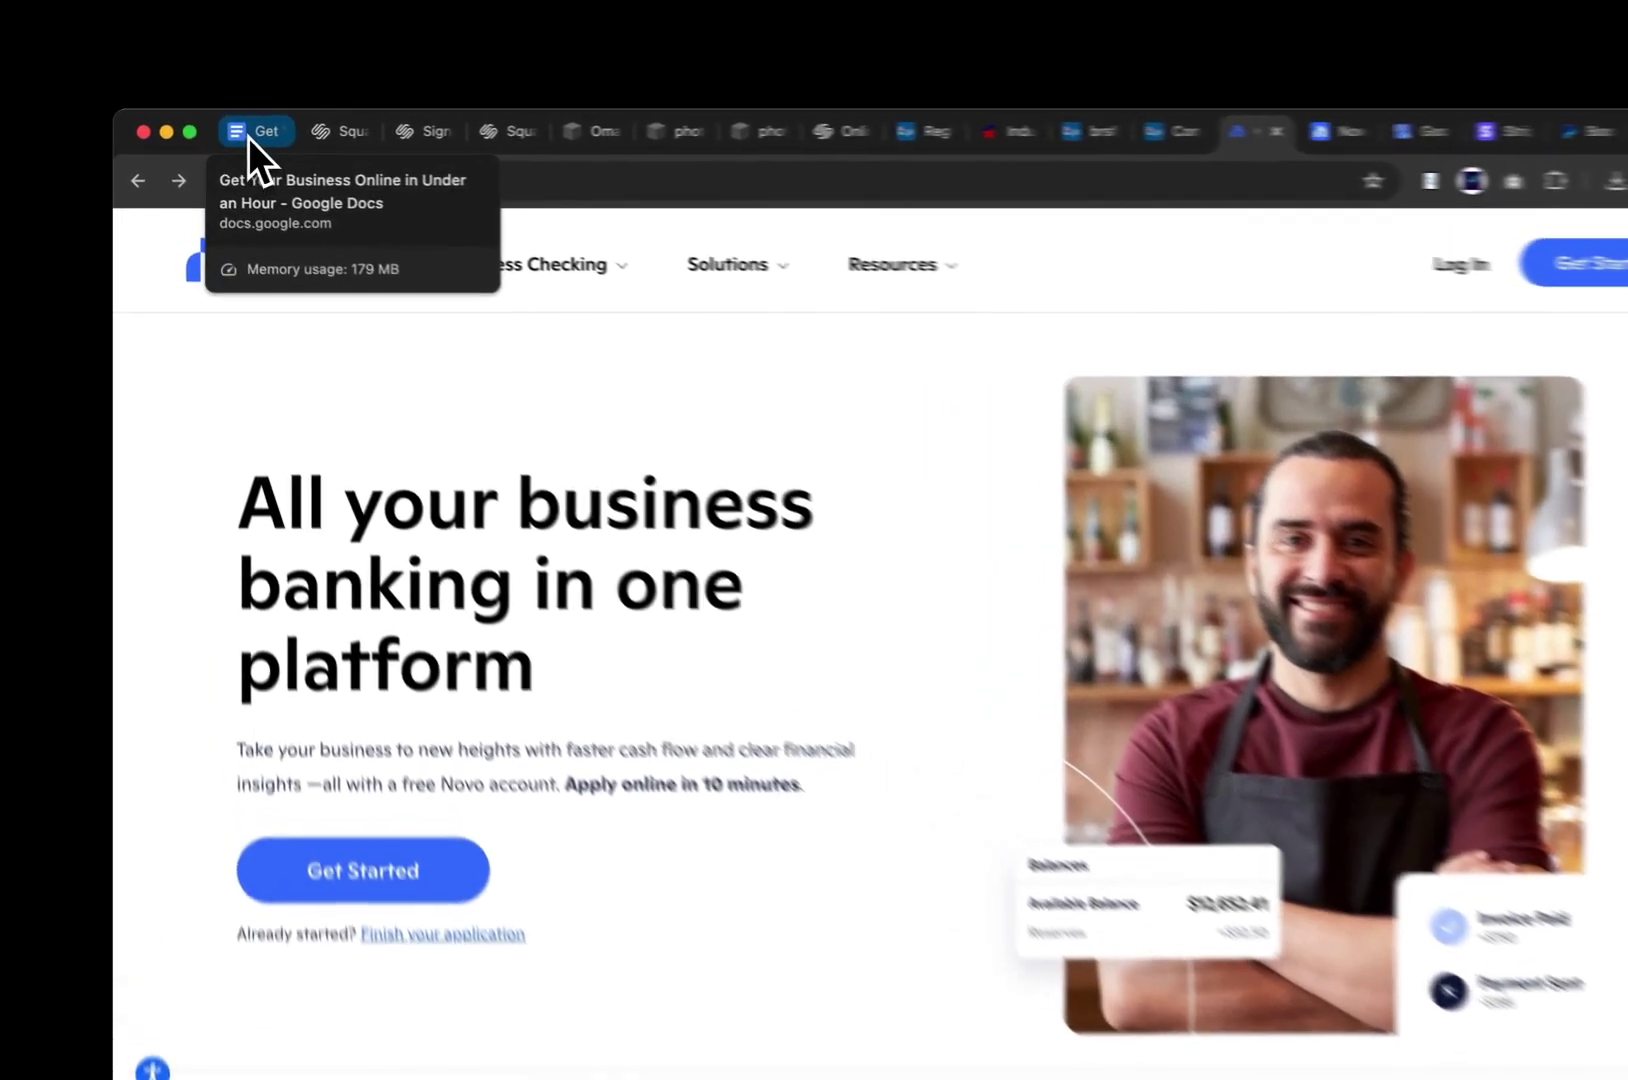
Follow the guide's Step 7 link to Google Business Profile and choose Manage now
left_click(228, 135)
scroll(556, 612, "down", 5)
scroll(630, 692, "down", 5)
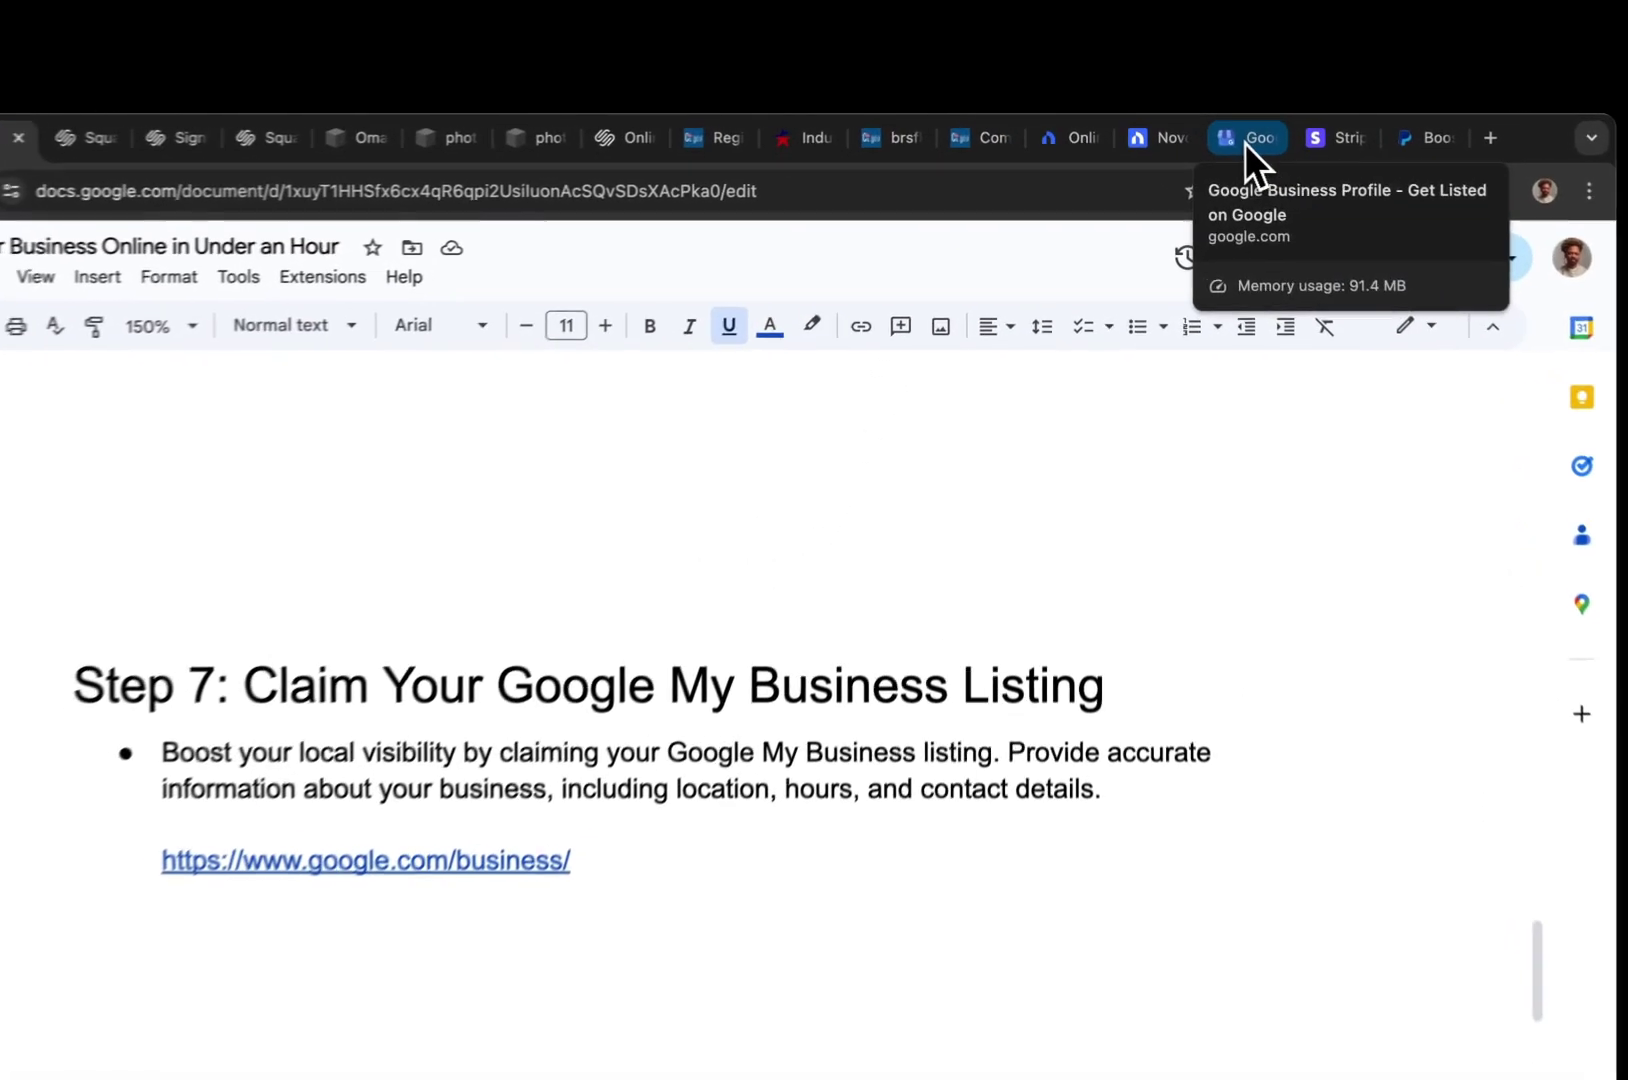
left_click(1229, 134)
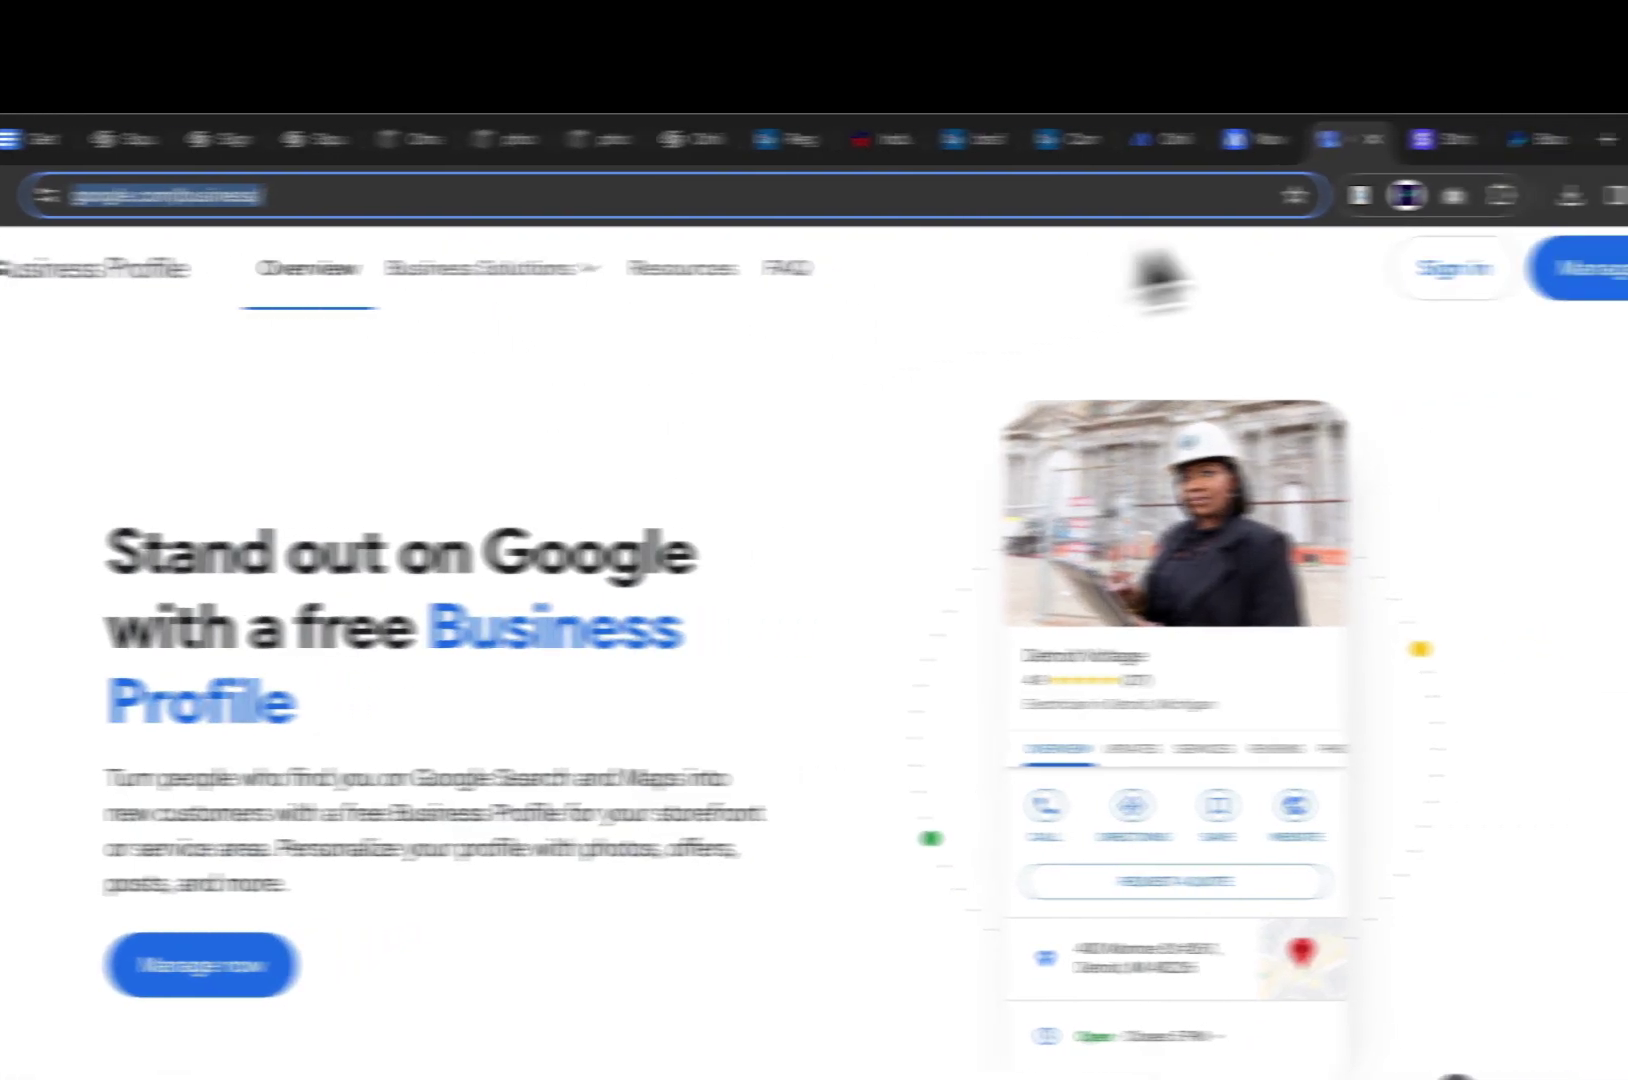
left_click(1615, 276)
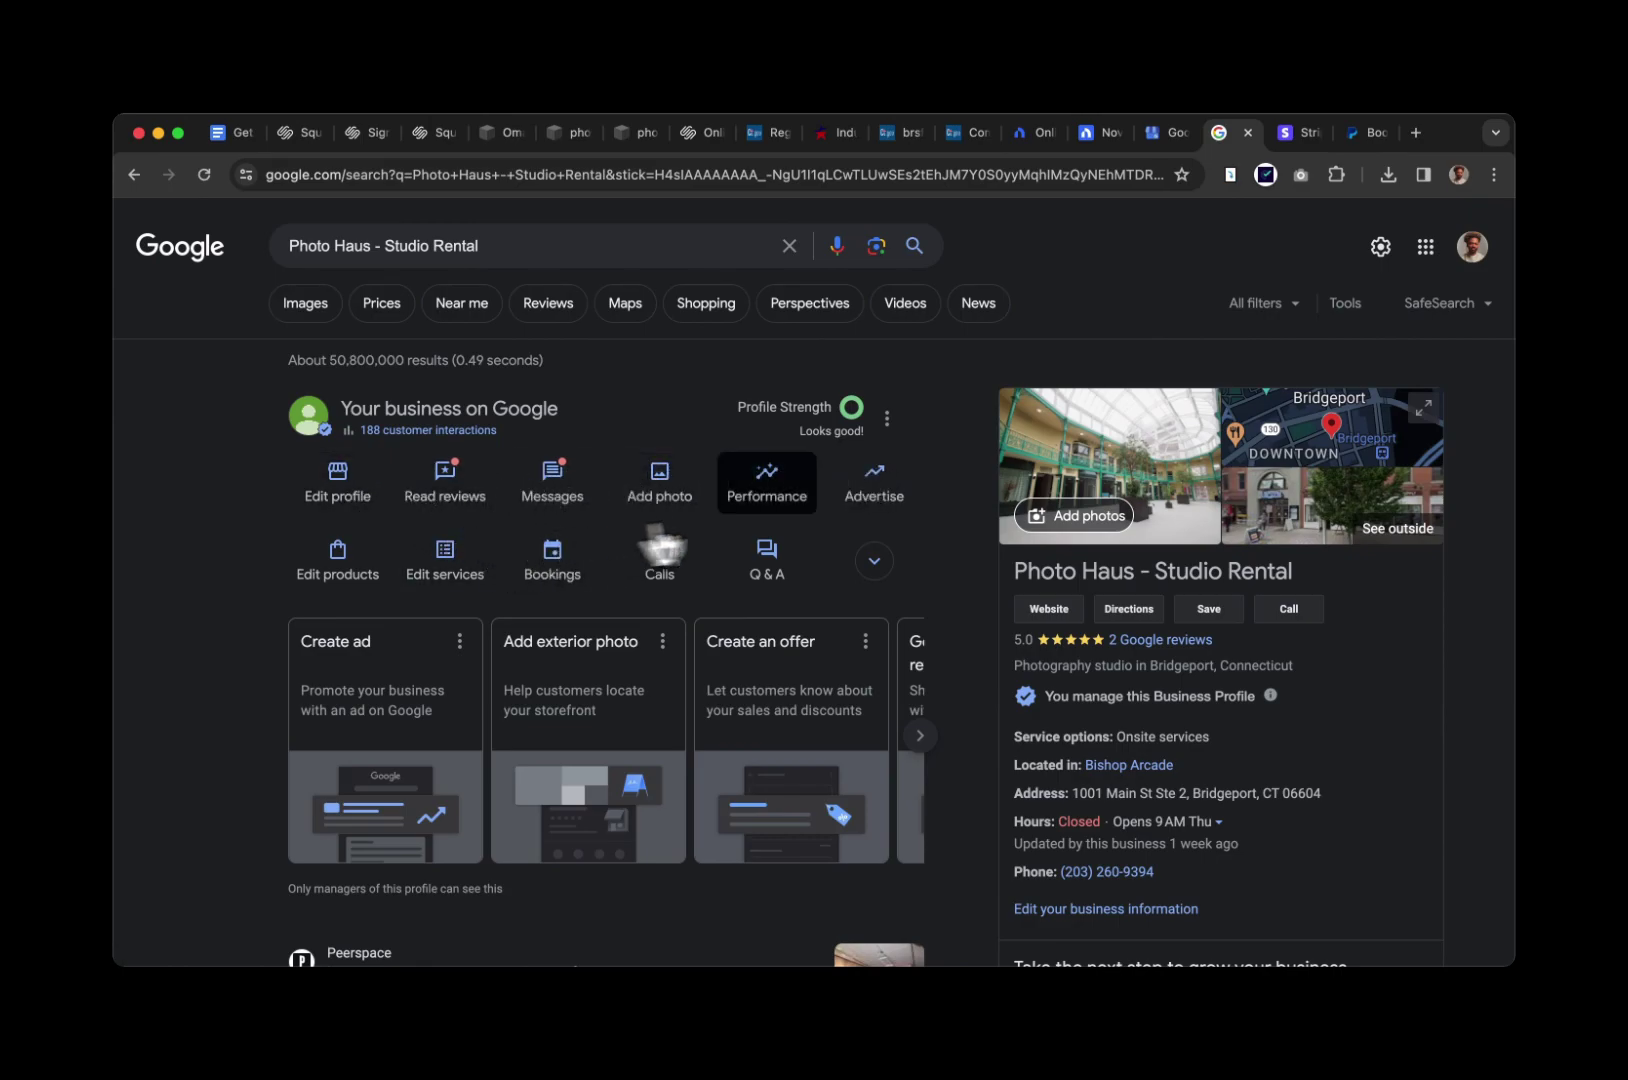
Scroll through the Photo Haus - Studio Rental profile panel, rated 'Looks good!'
scroll(1236, 810, "down", 3)
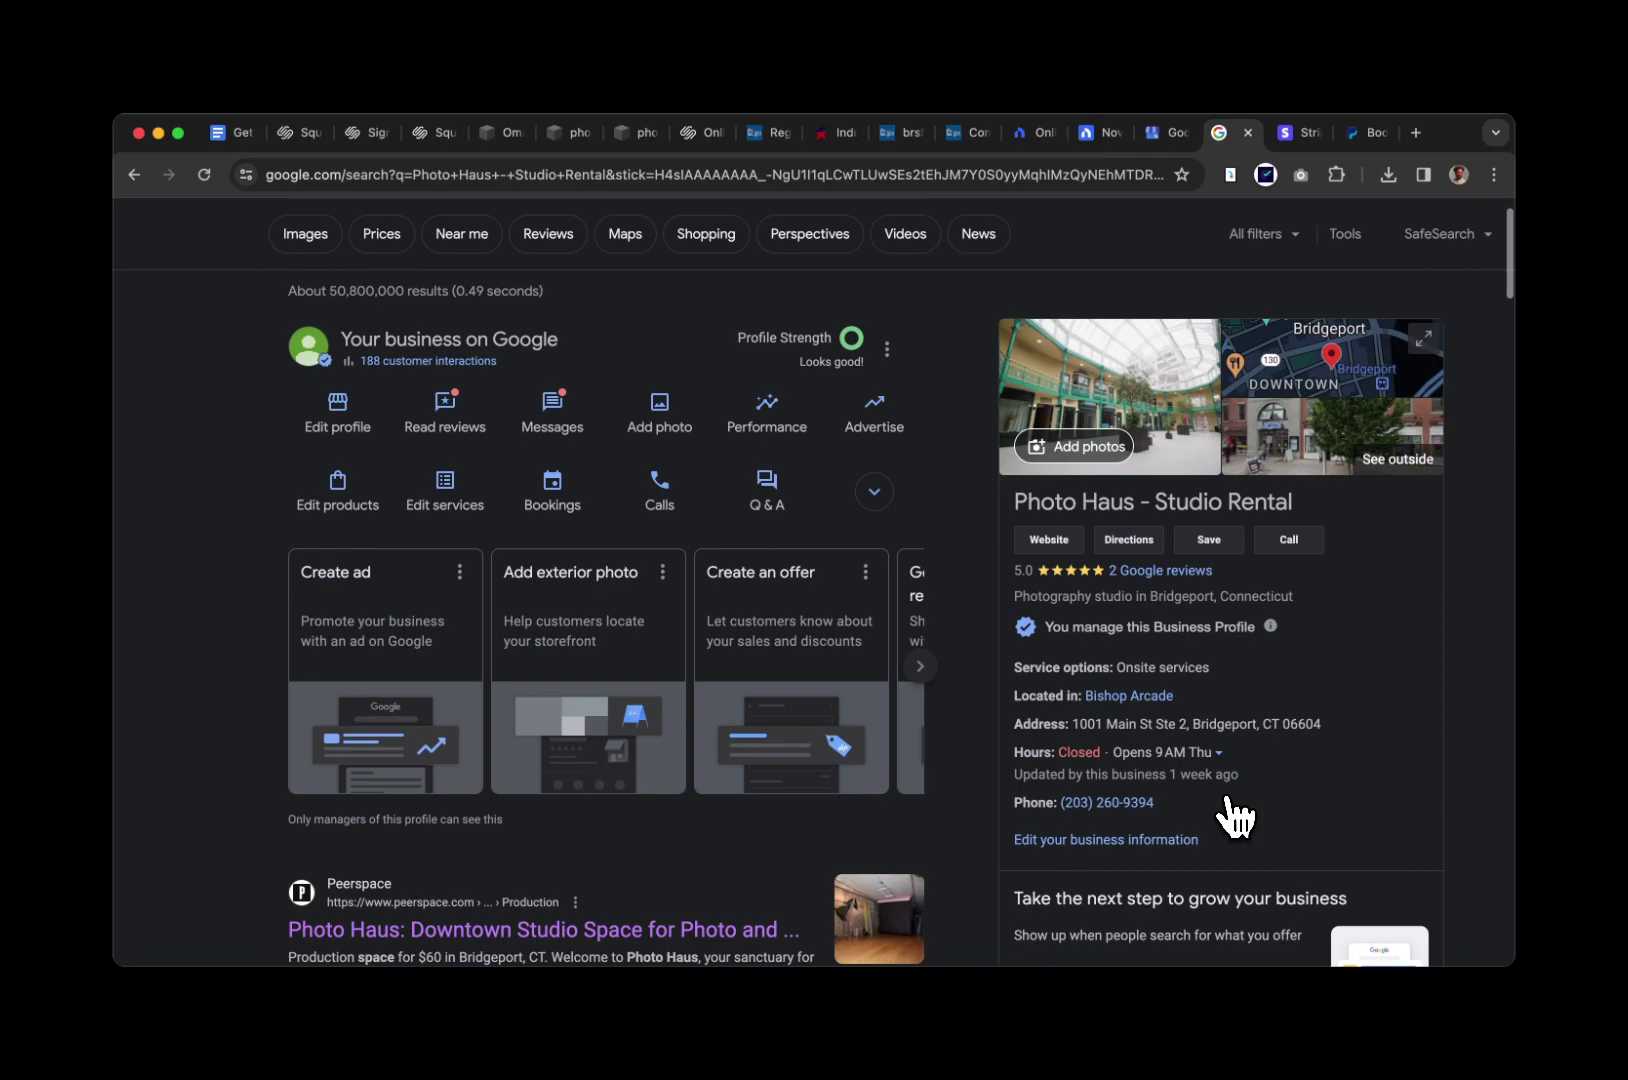
scroll(1236, 810, "up", 3)
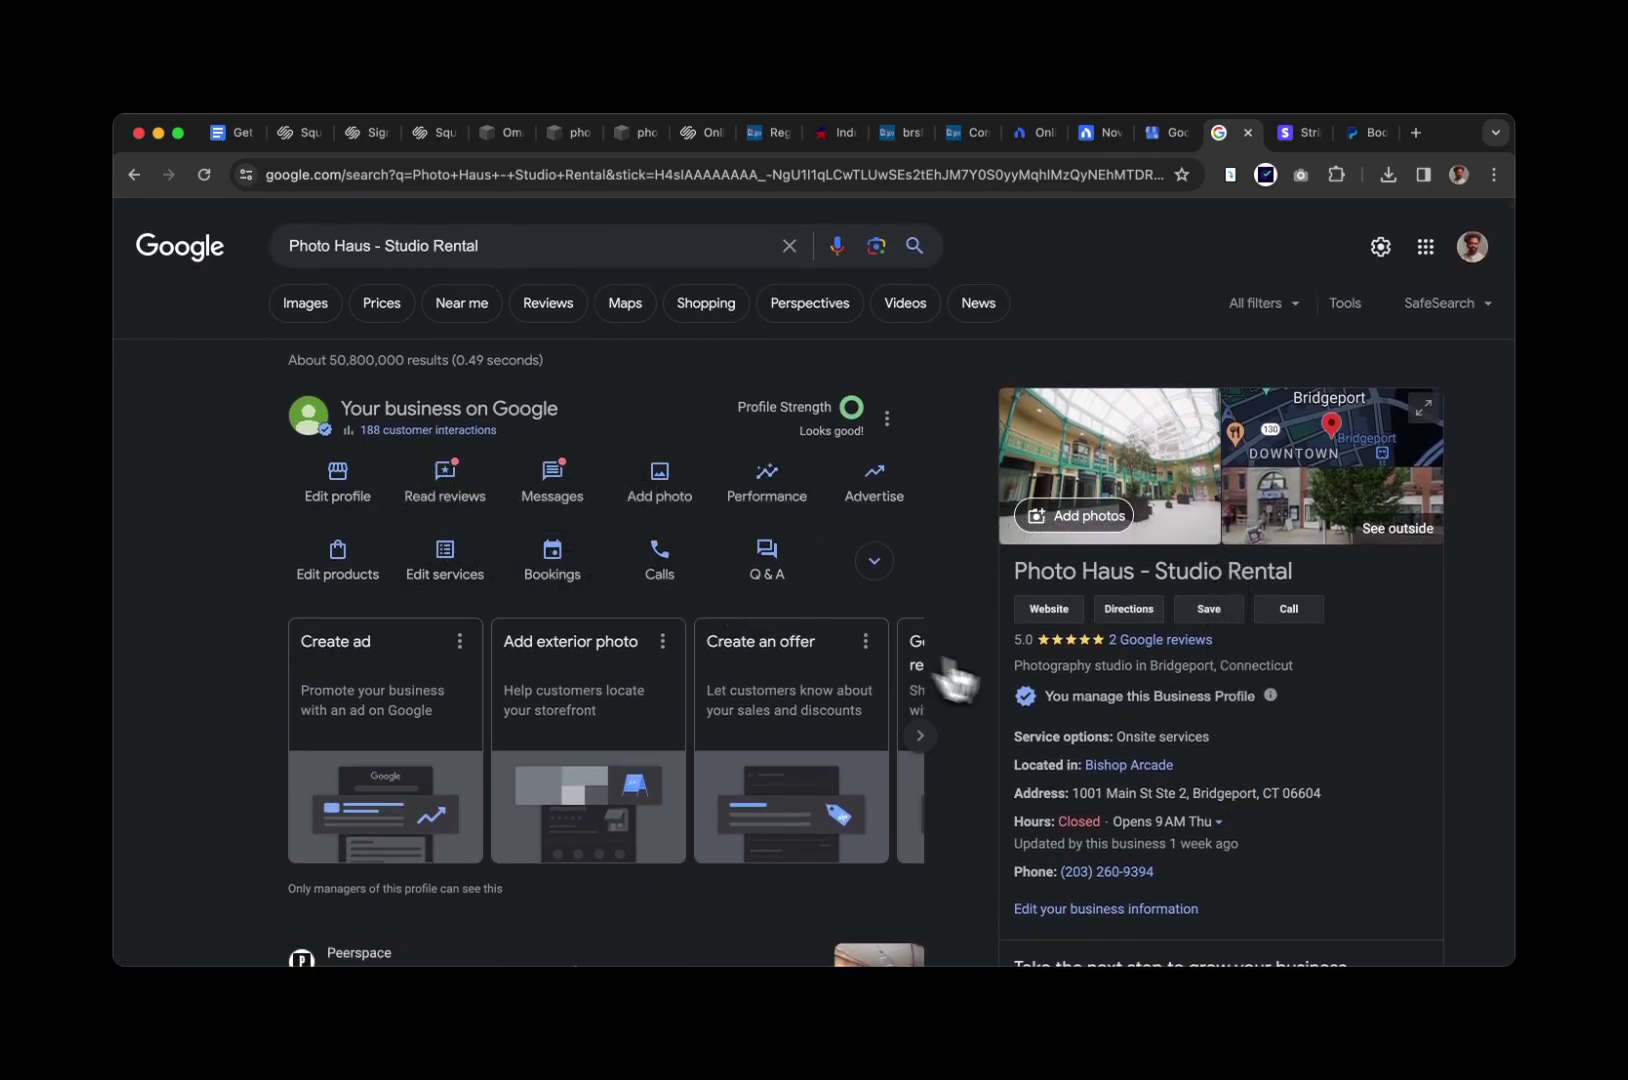
scroll(1195, 800, "down", 1)
scroll(1220, 795, "down", 1)
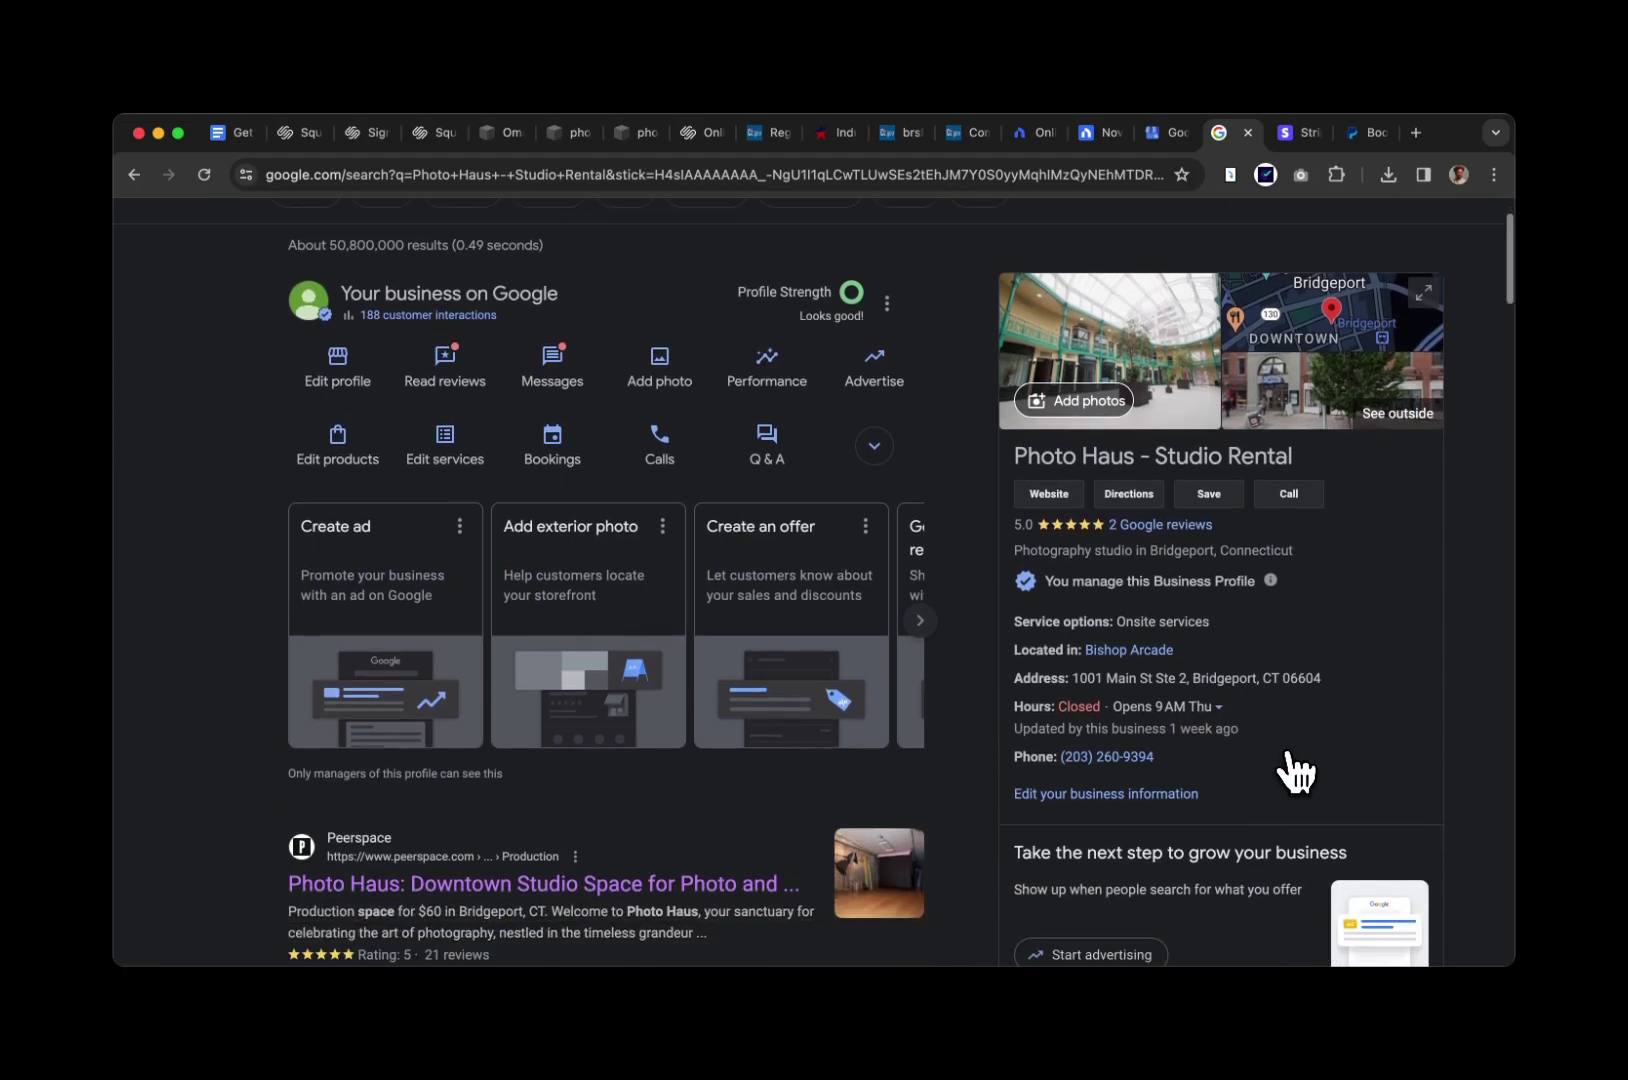
scroll(1290, 767, "down", 10)
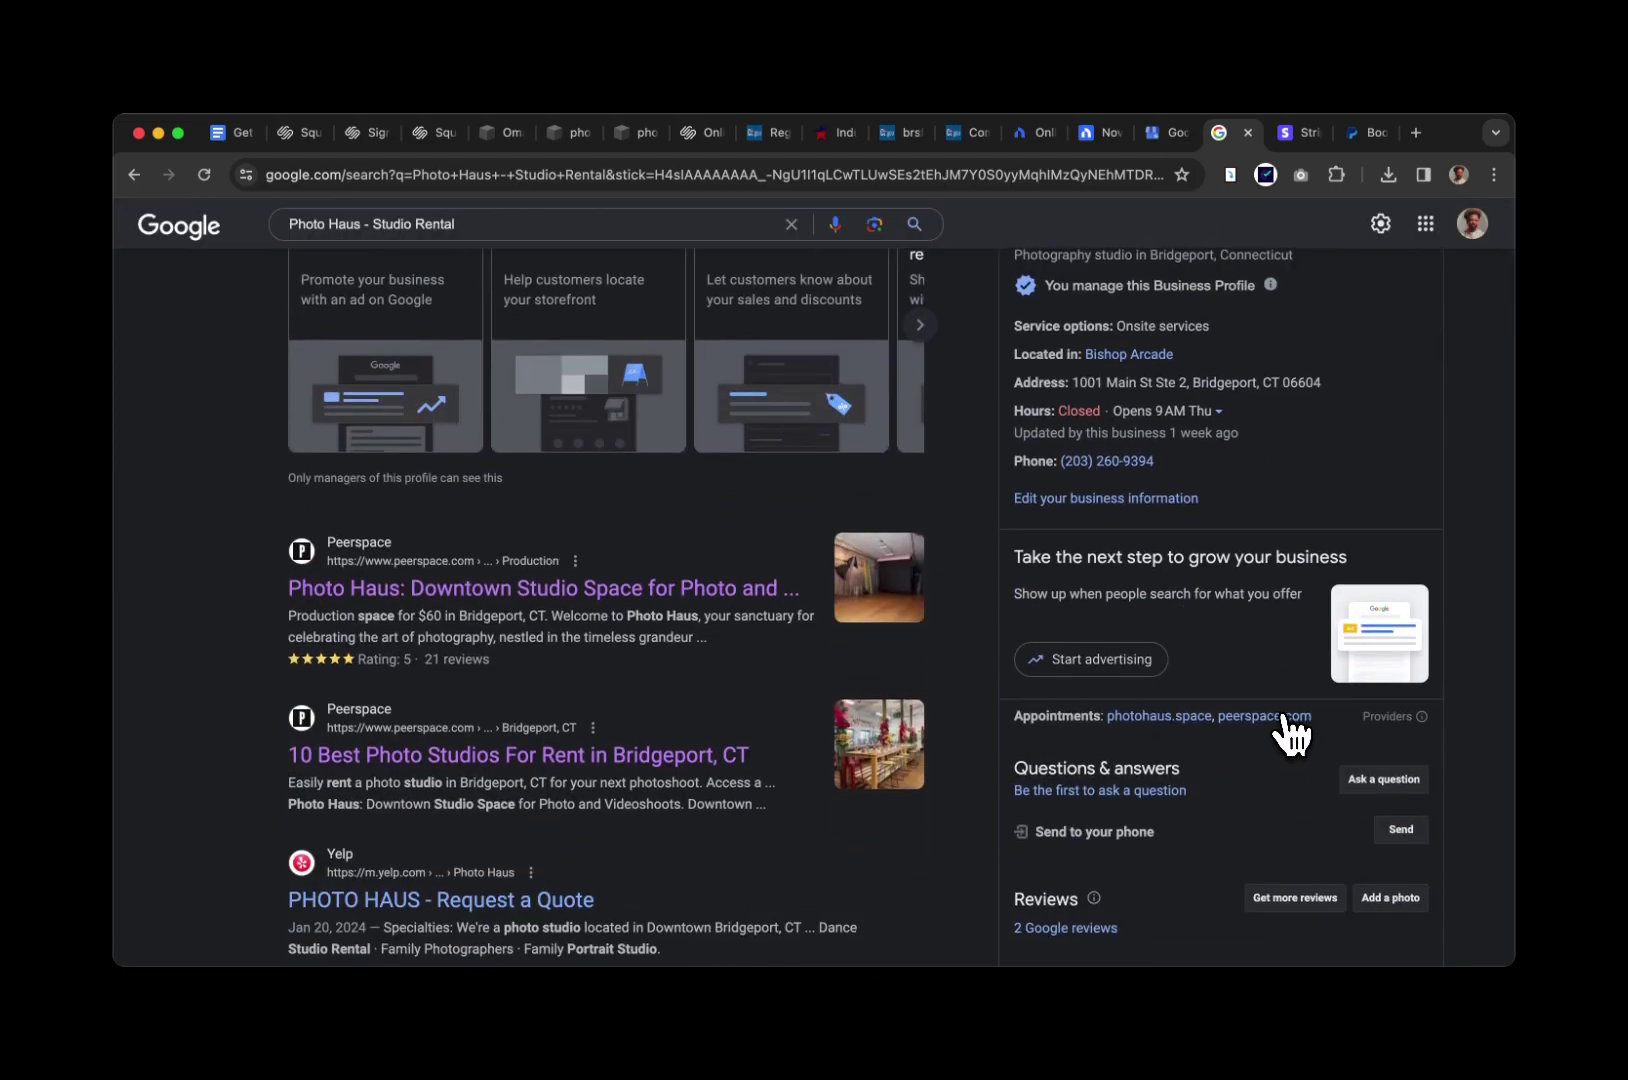
scroll(1290, 735, "down", 2)
scroll(1290, 706, "down", 2)
scroll(1276, 687, "up", 15)
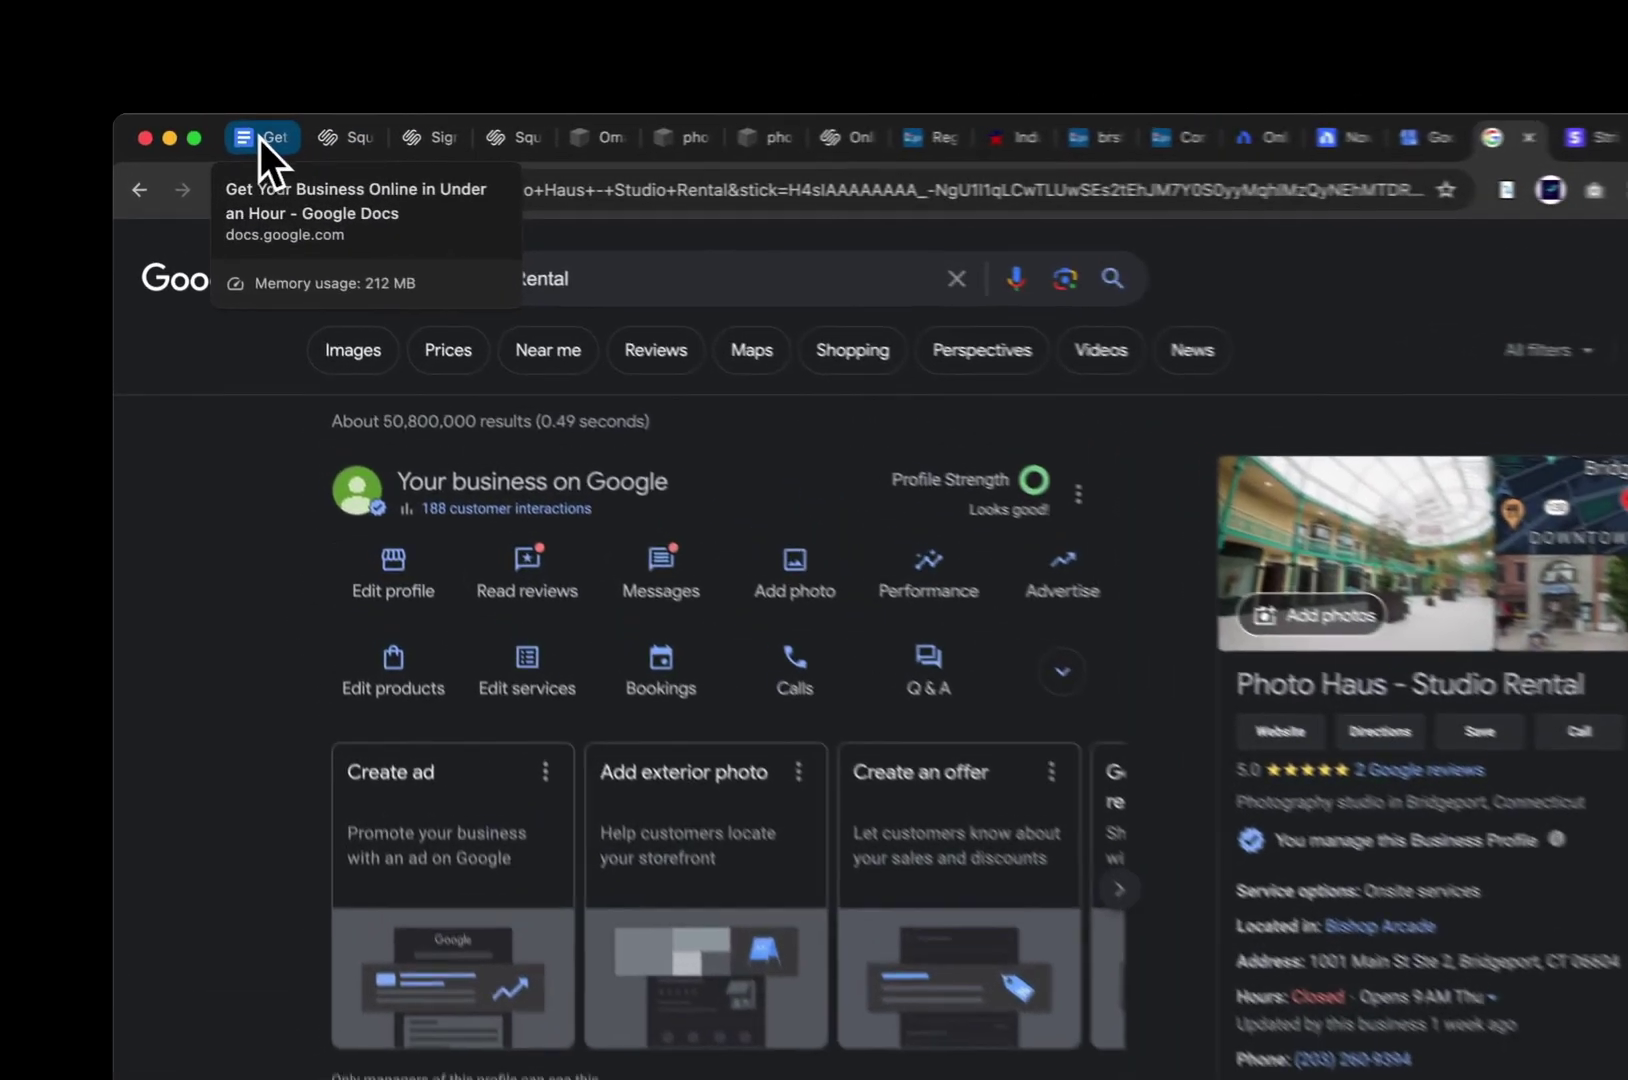
Scroll the guide to Step 8 and view the linked Stripe and PayPal homepages
left_click(250, 132)
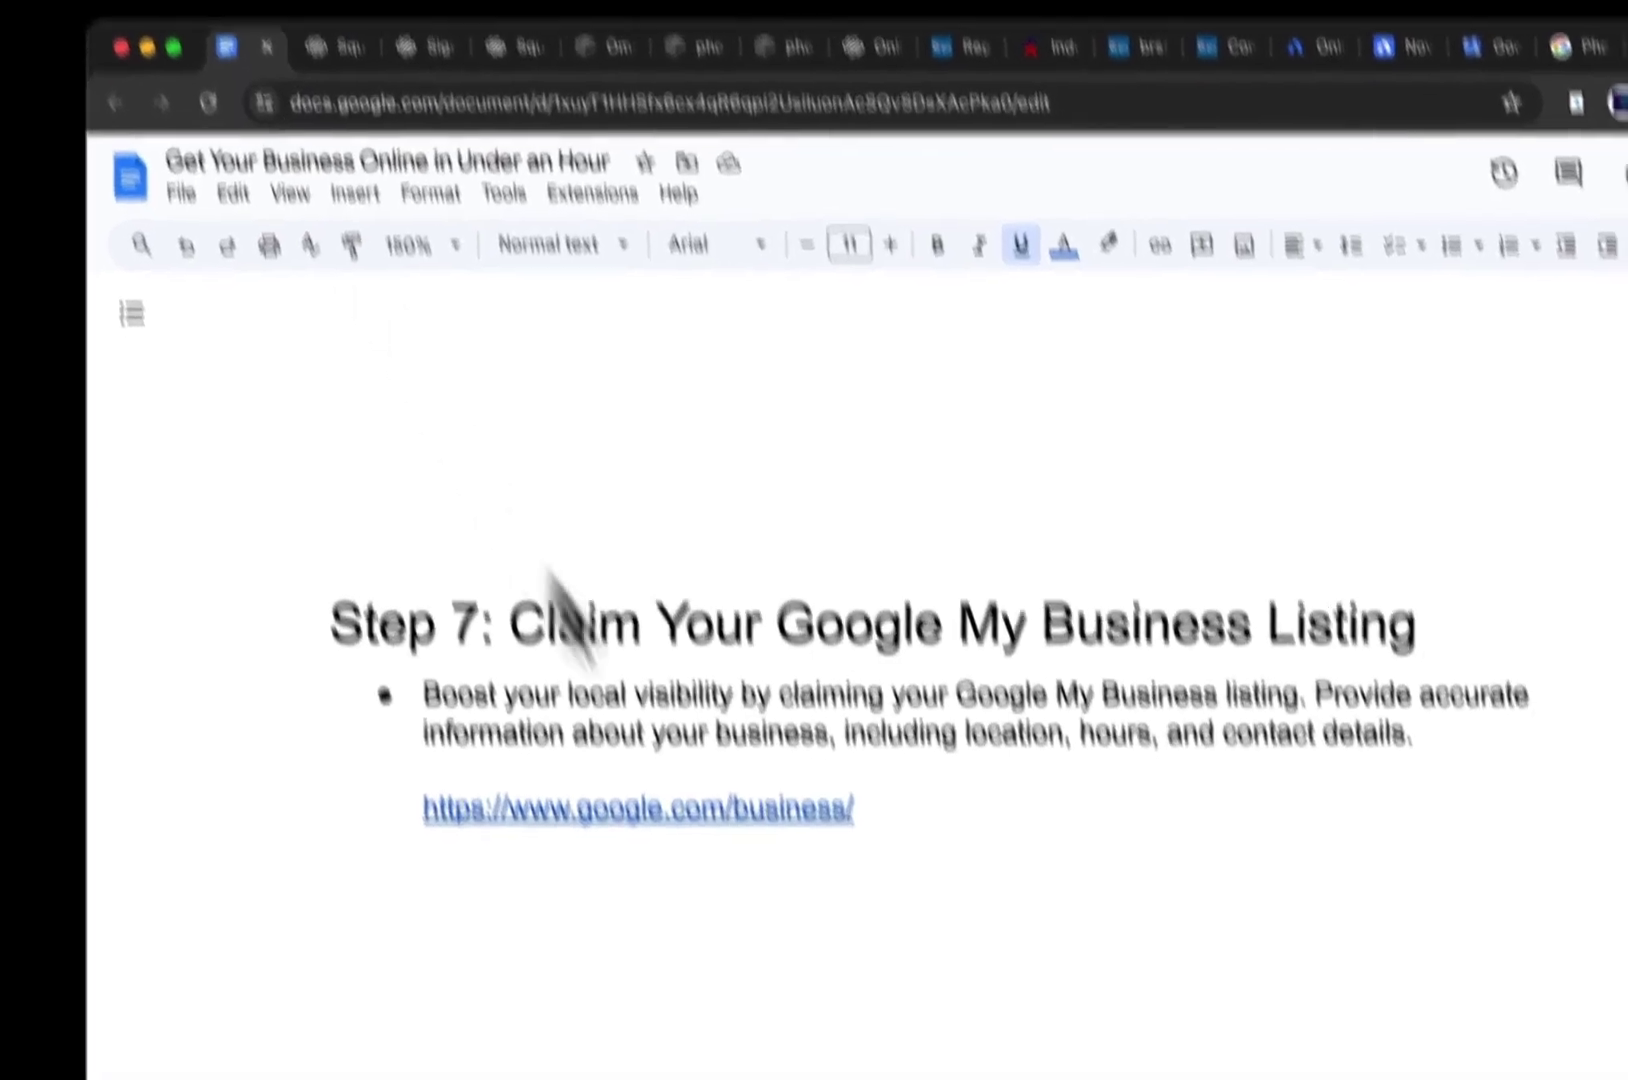
scroll(590, 645, "down", 6)
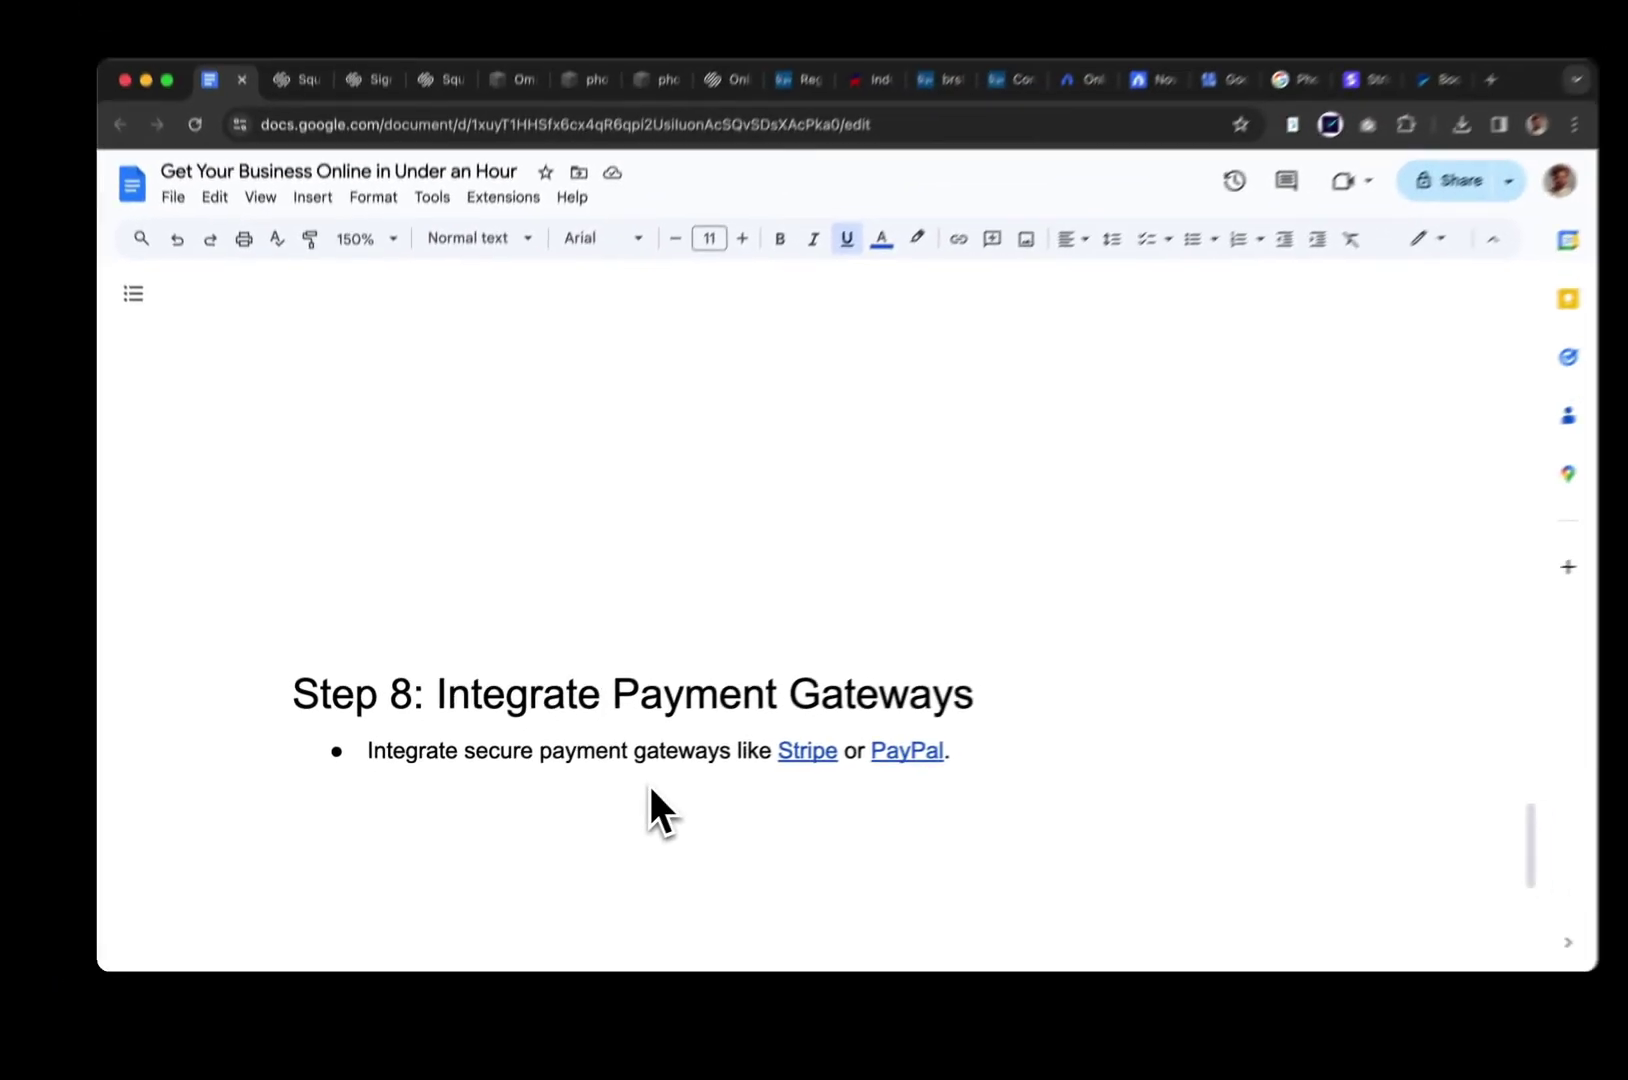
scroll(630, 791, "down", 1)
scroll(630, 792, "up", 1)
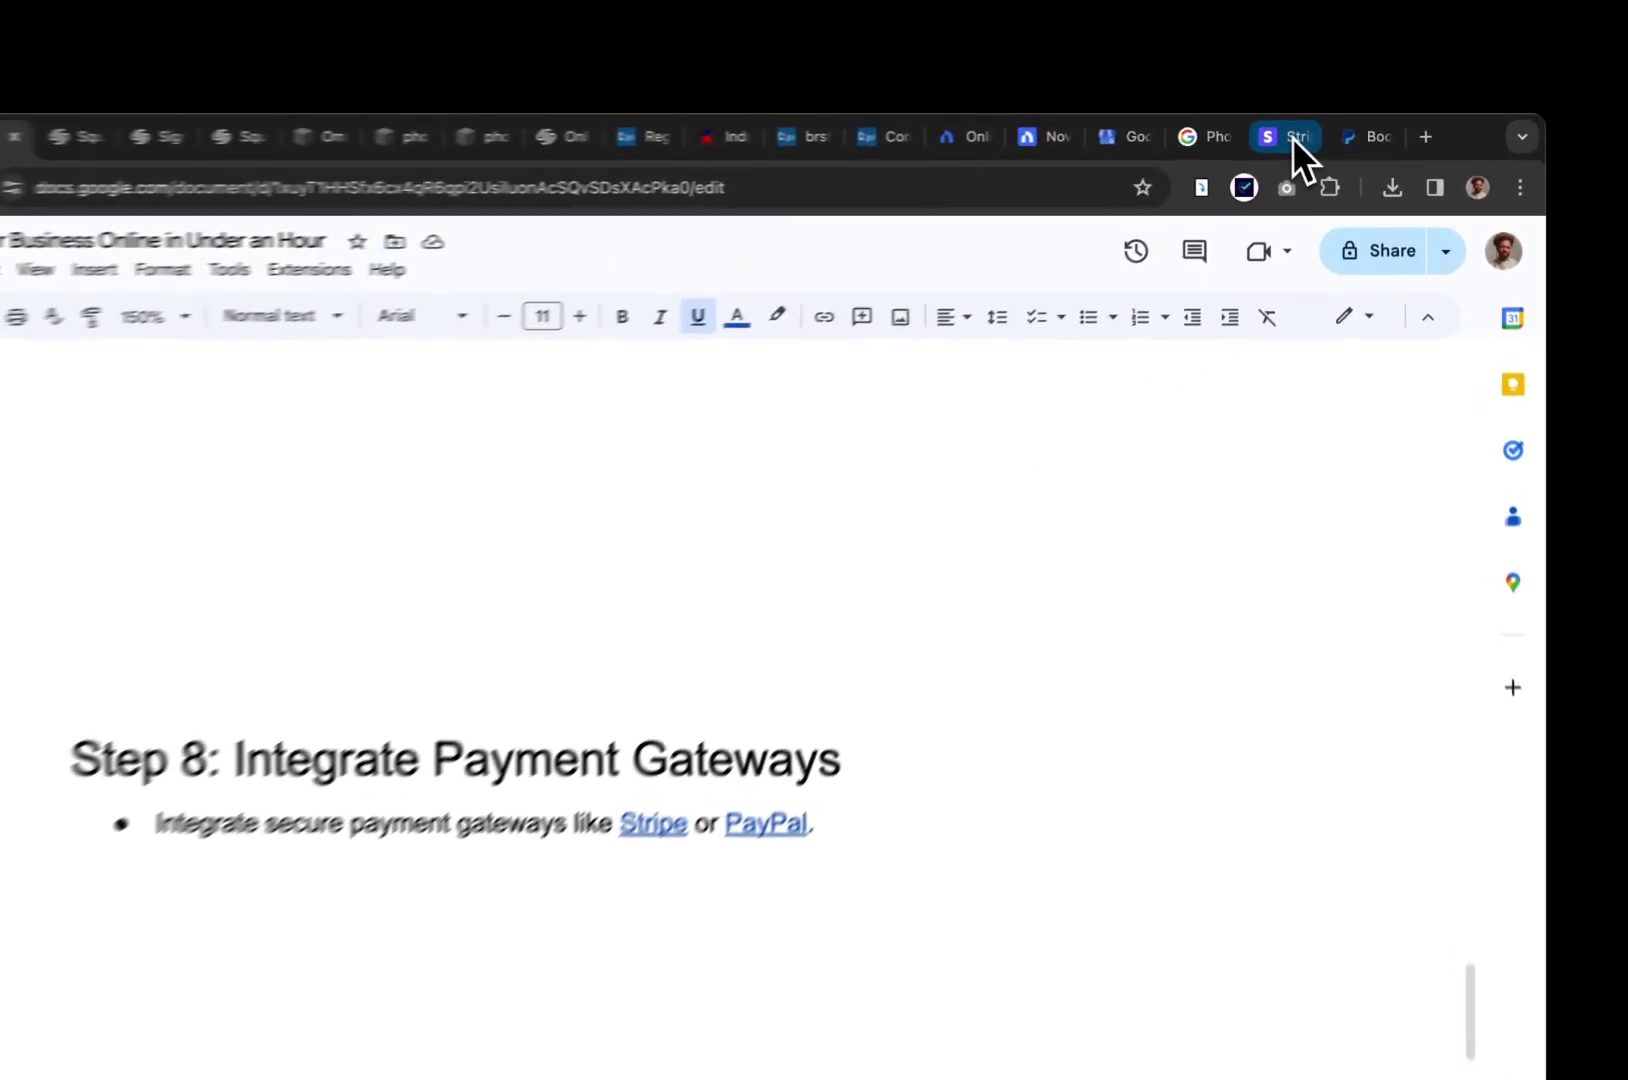
left_click(1291, 137)
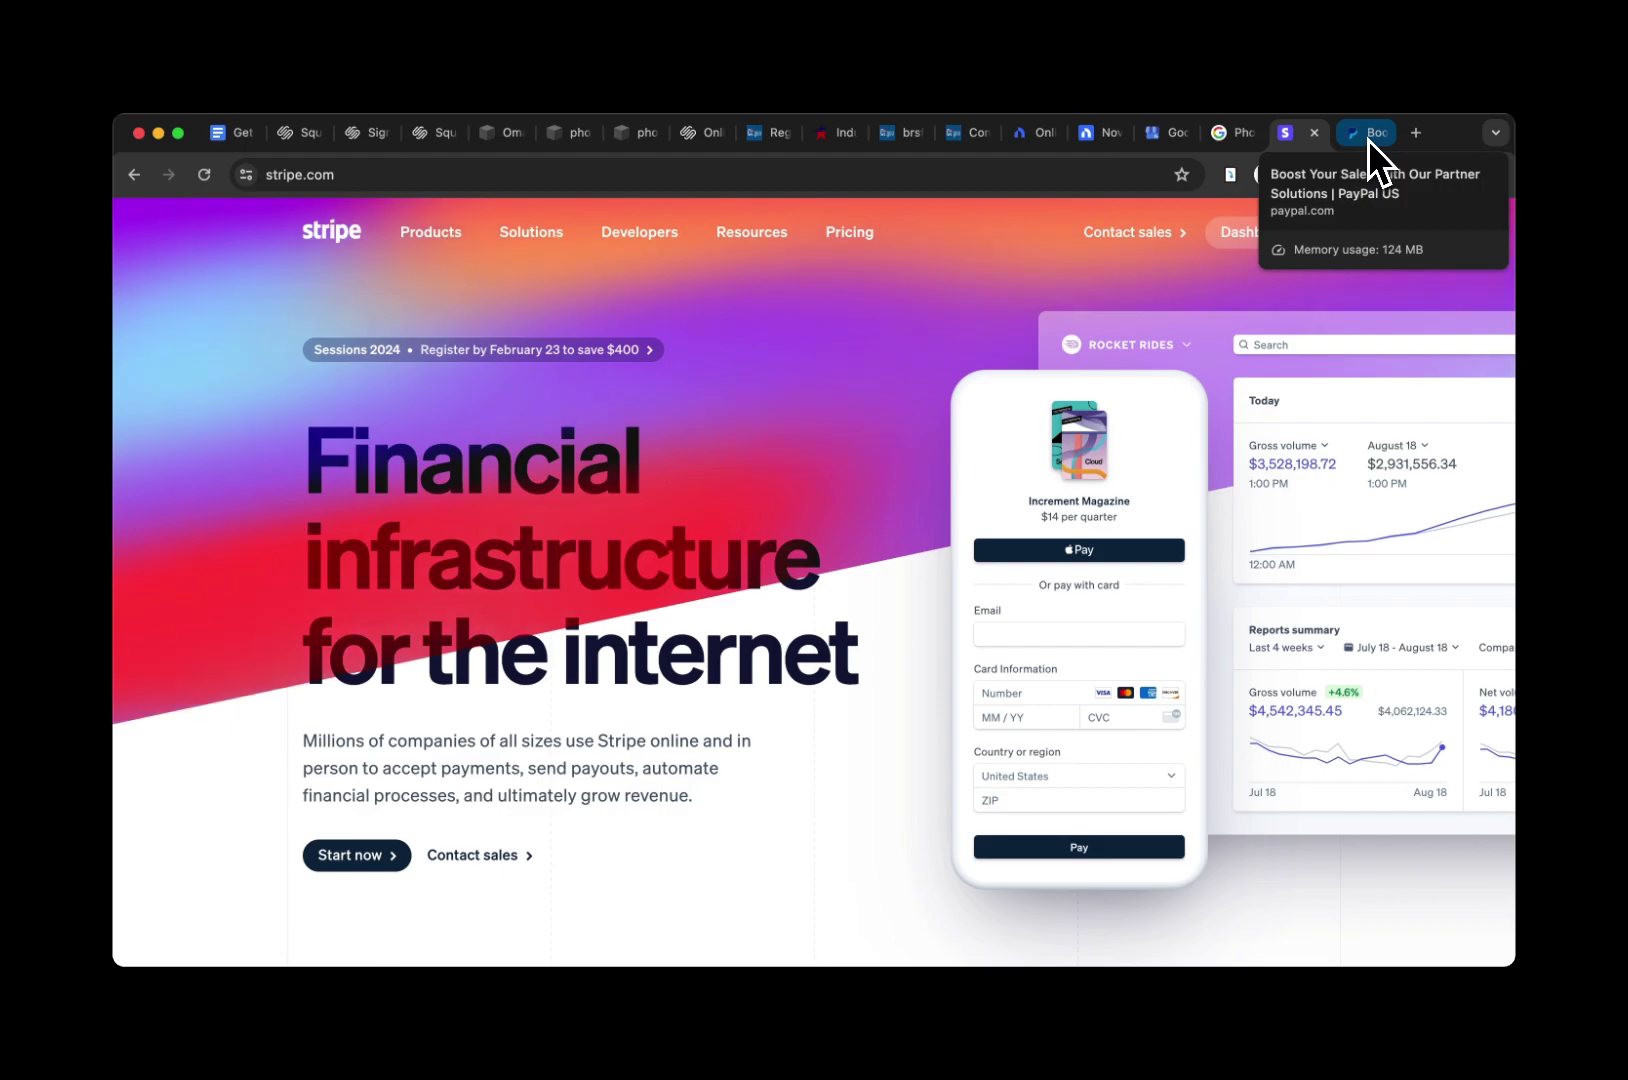
left_click(1369, 140)
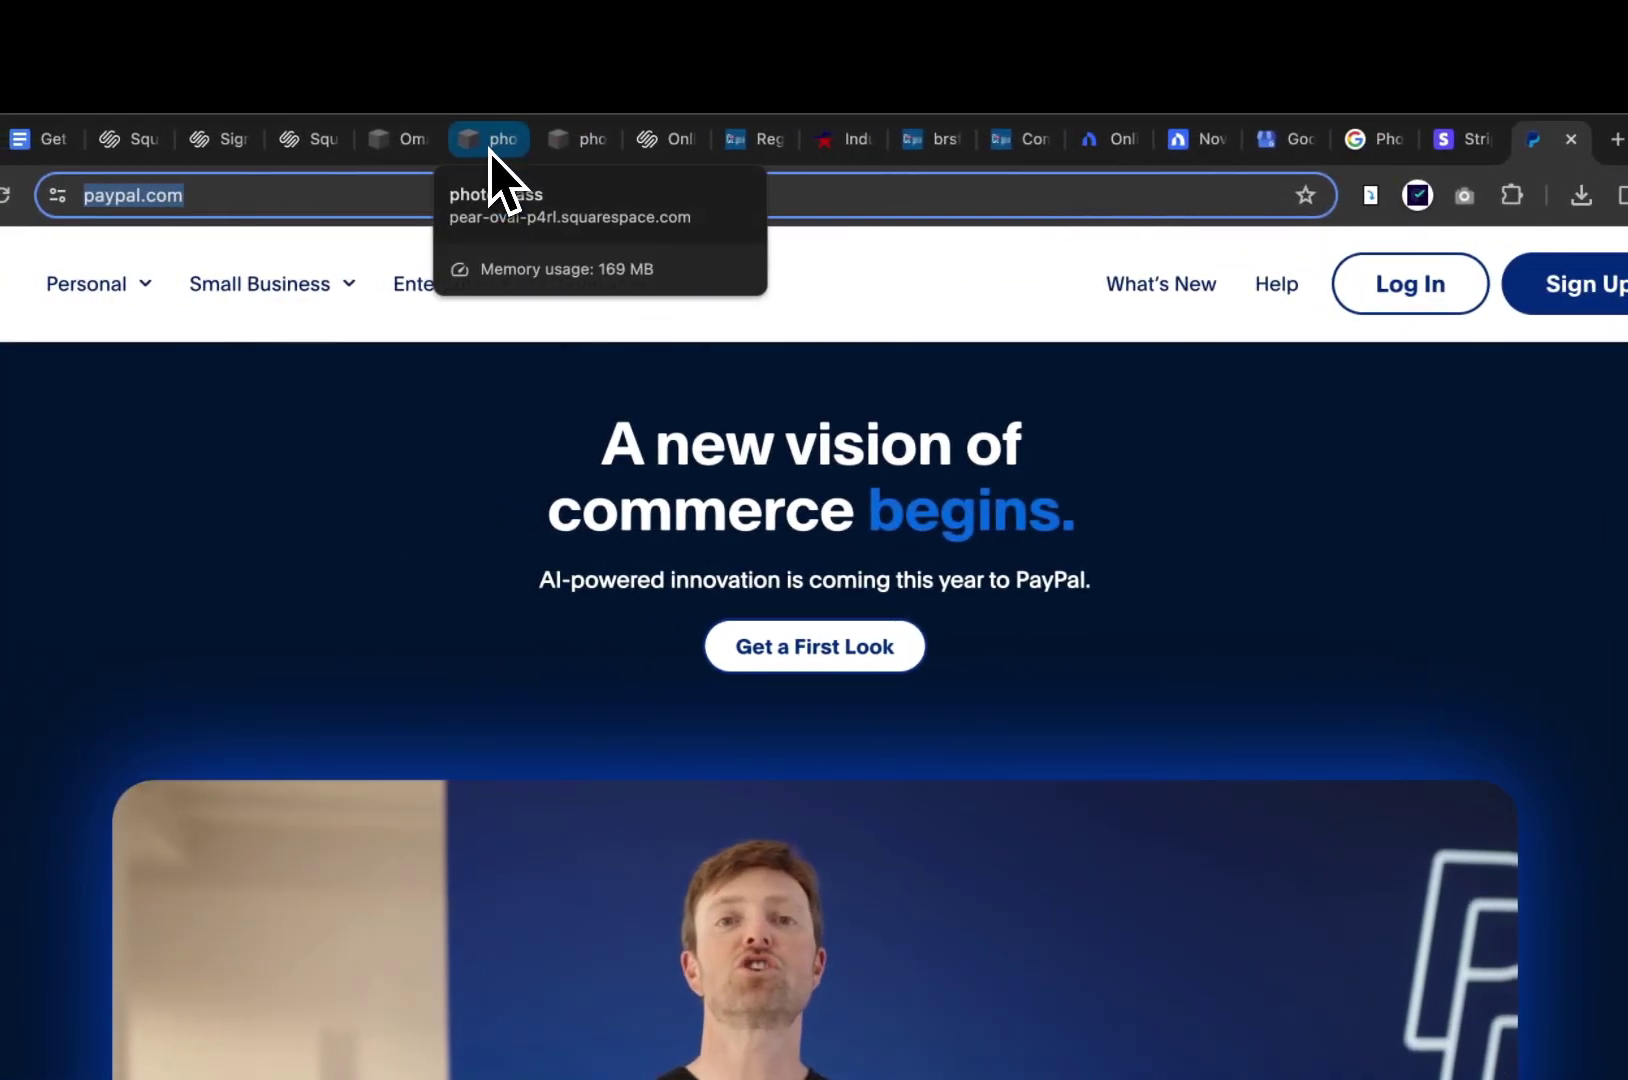
left_click(489, 149)
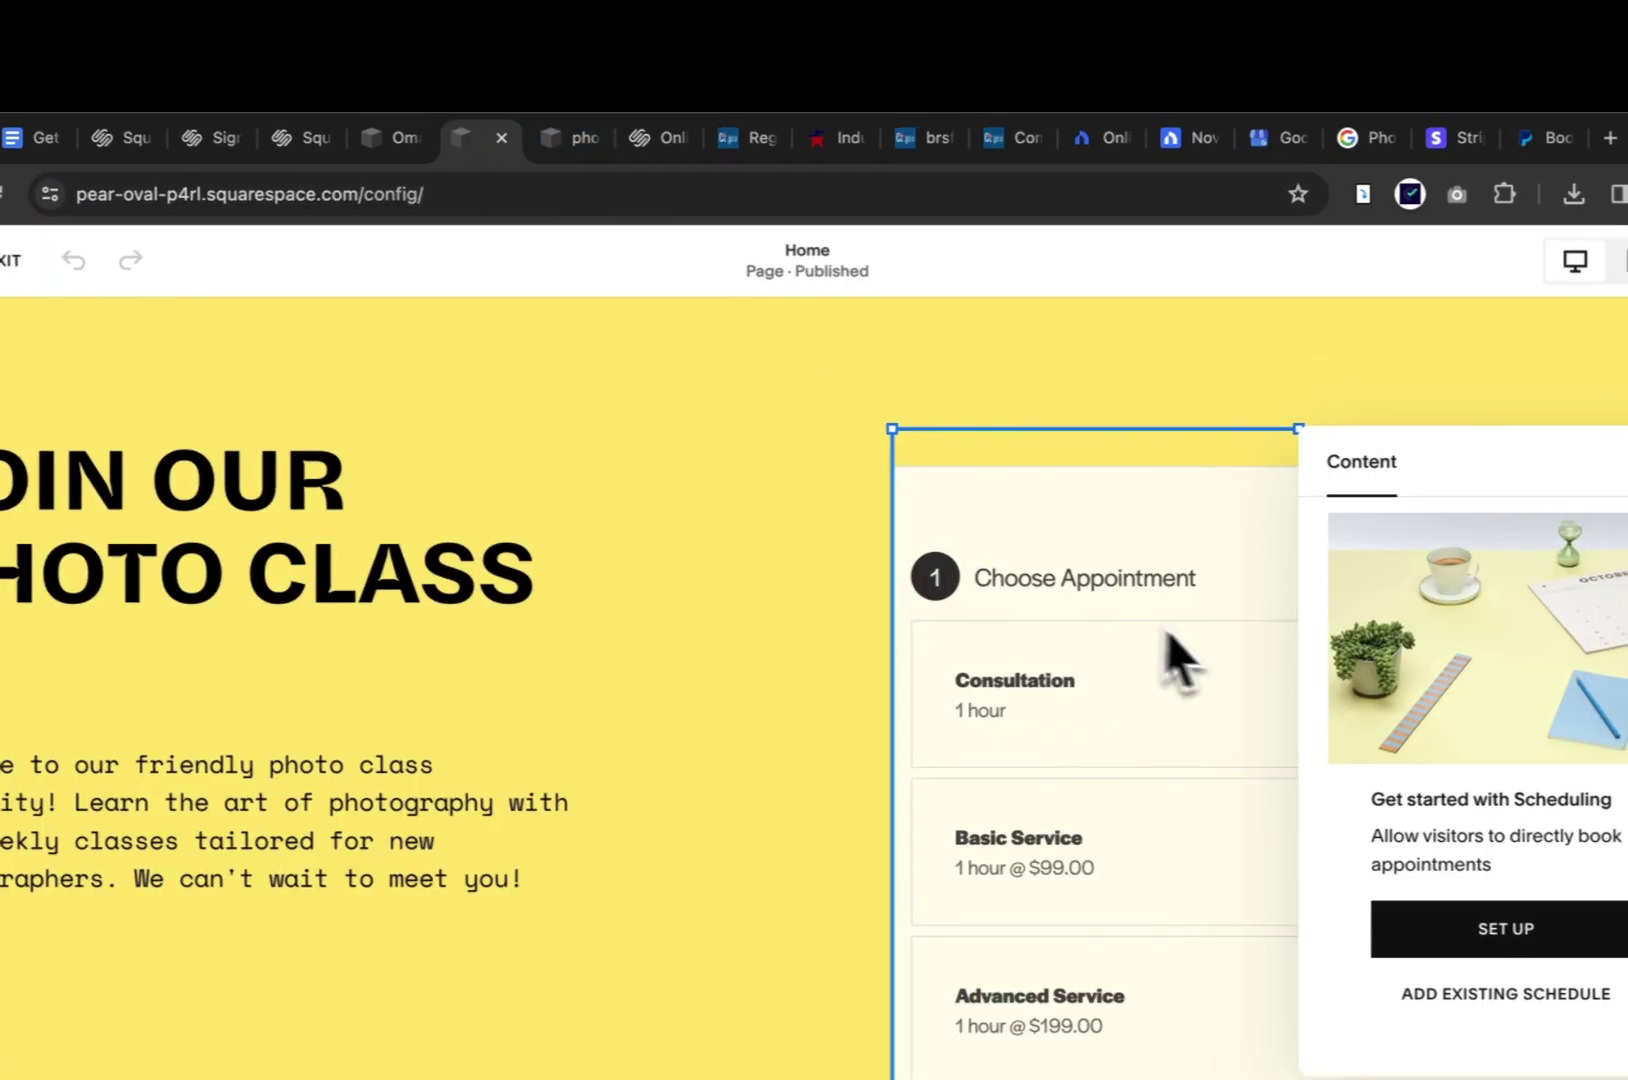
Open the scheduling dashboard's Payment Settings, listing Stripe, Square and PayPal processors
left_click(575, 145)
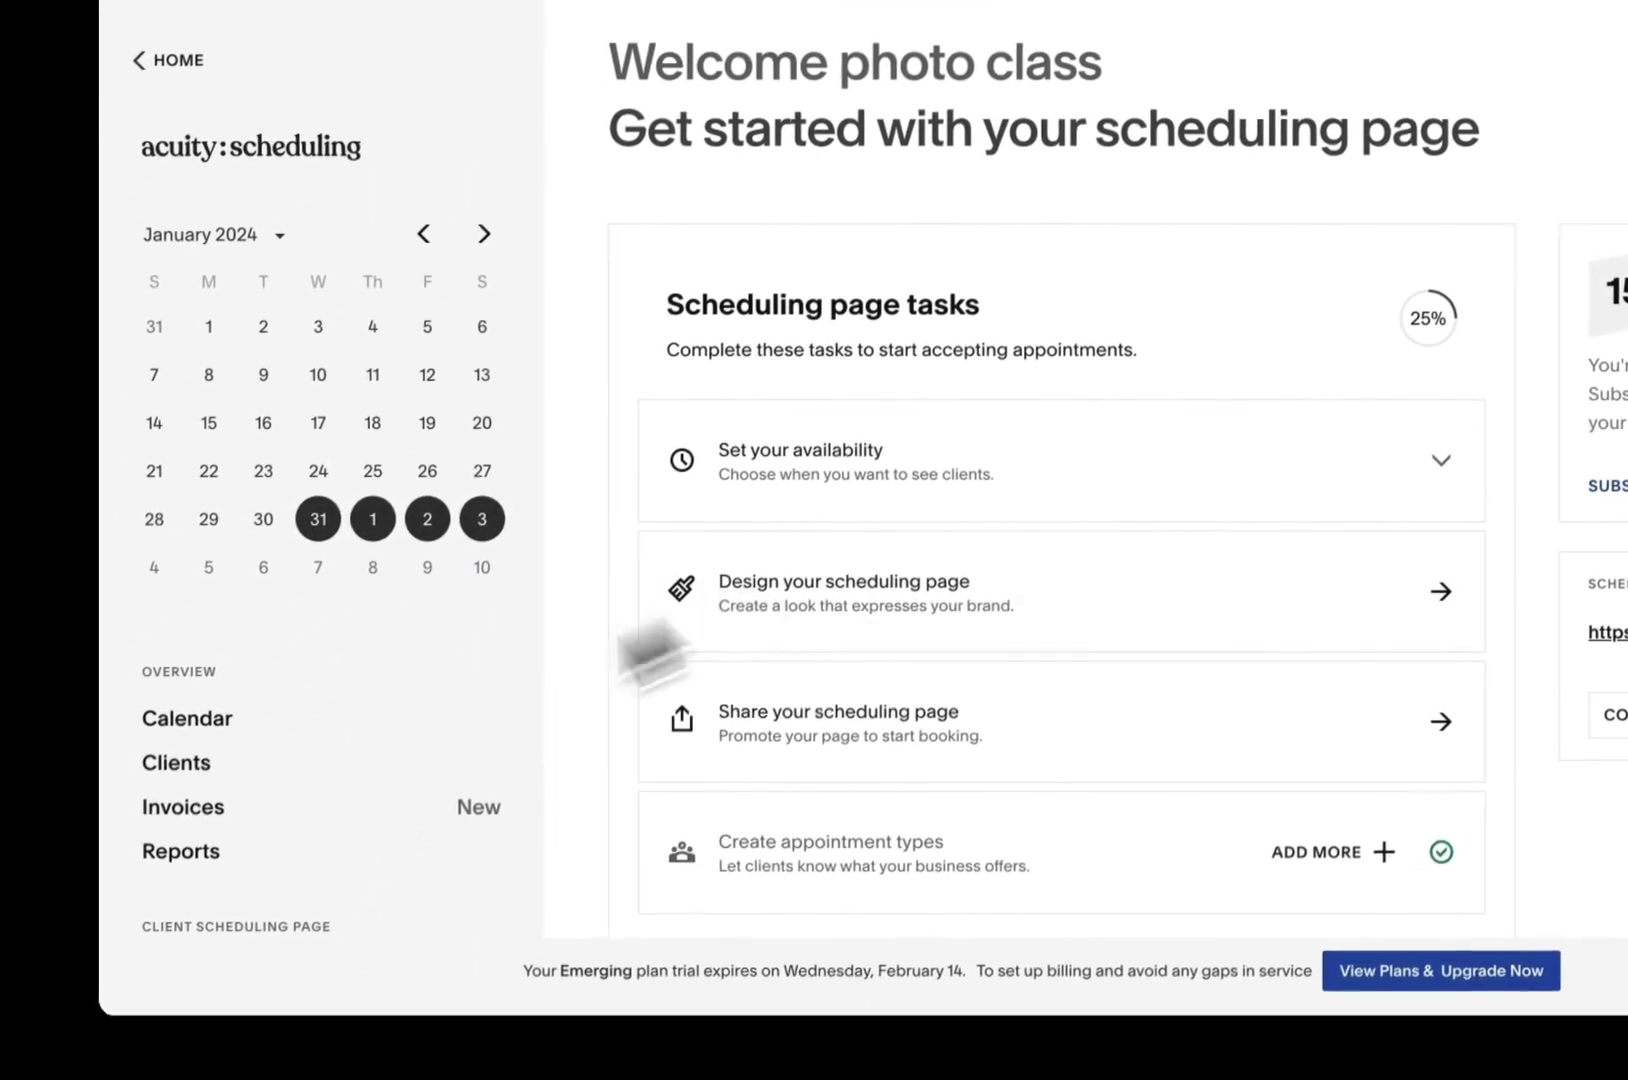
scroll(233, 805, "down", 5)
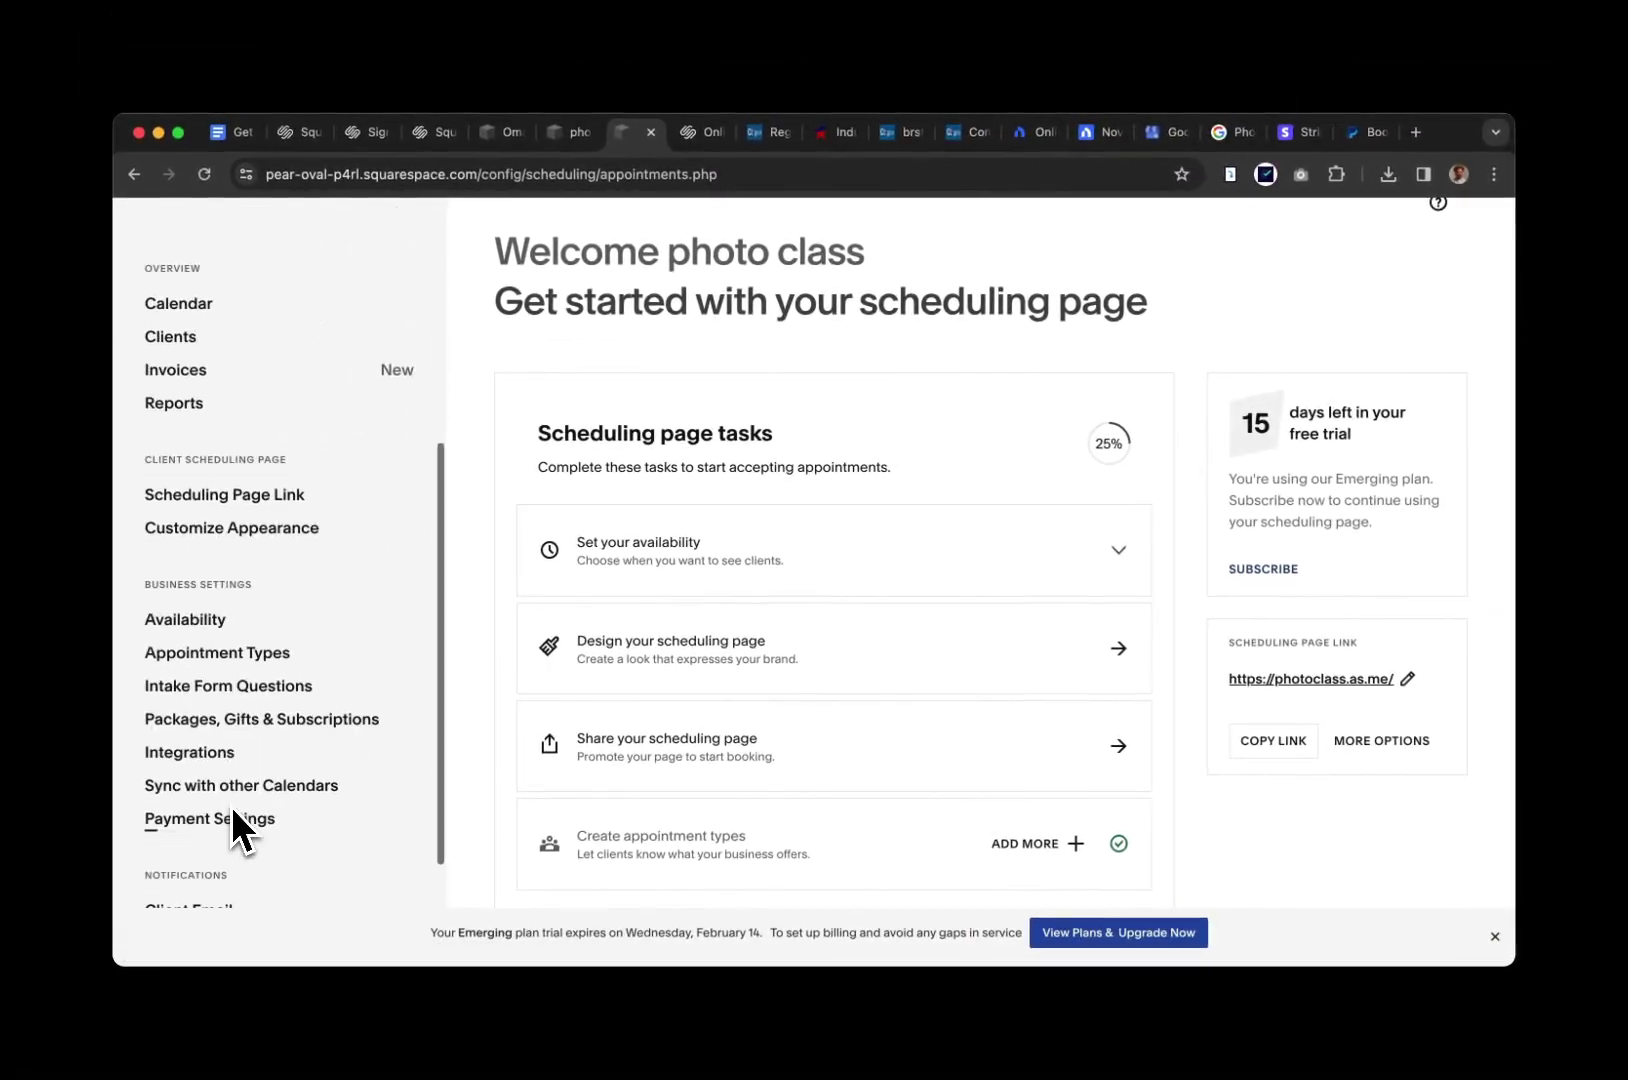
scroll(231, 806, "down", 3)
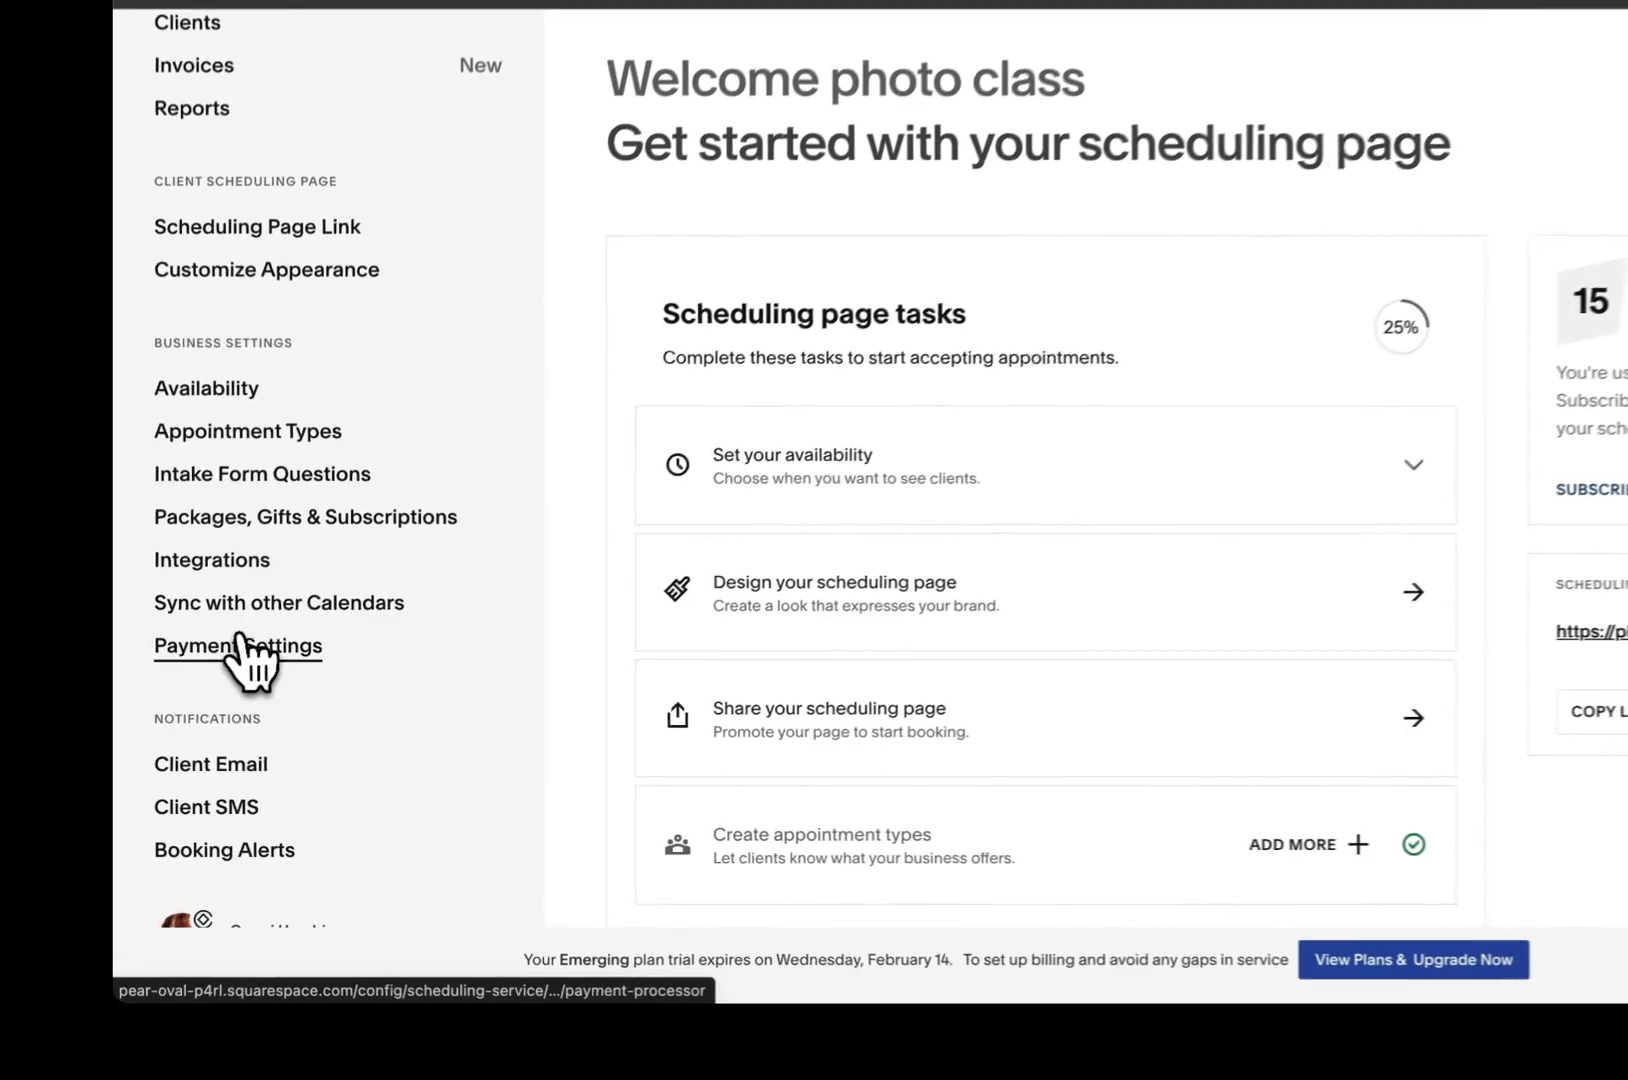
left_click(239, 640)
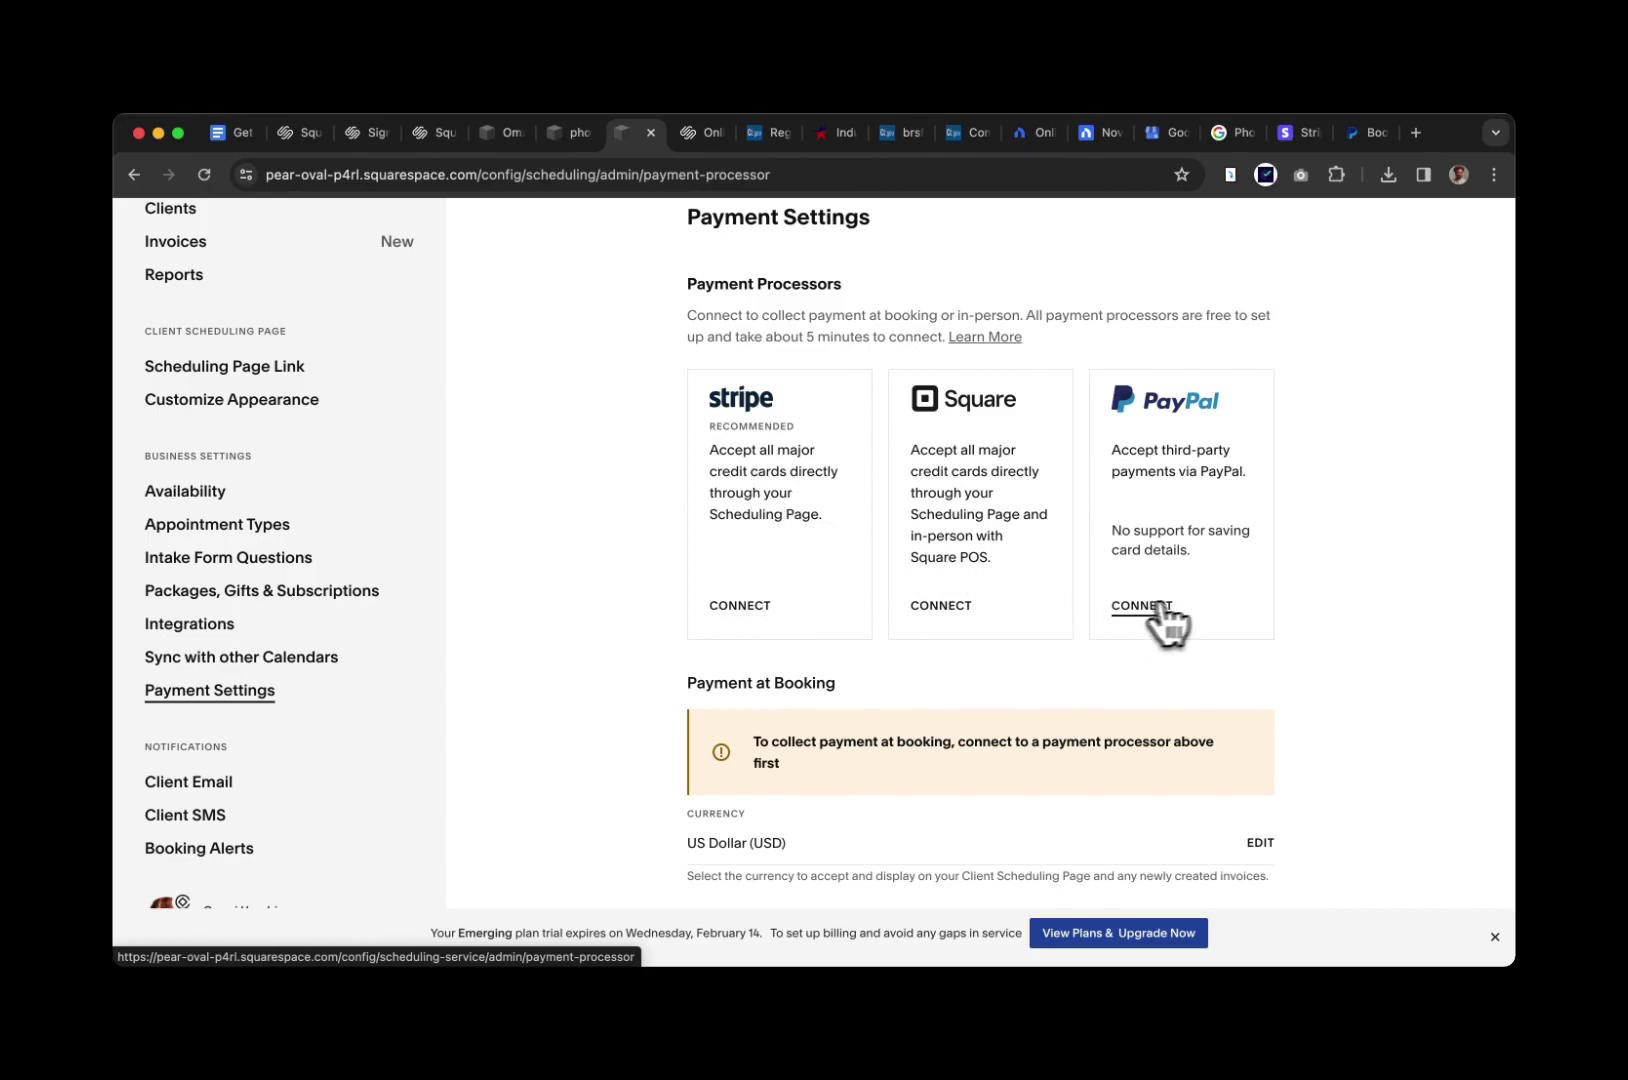
scroll(1307, 598, "up", 3)
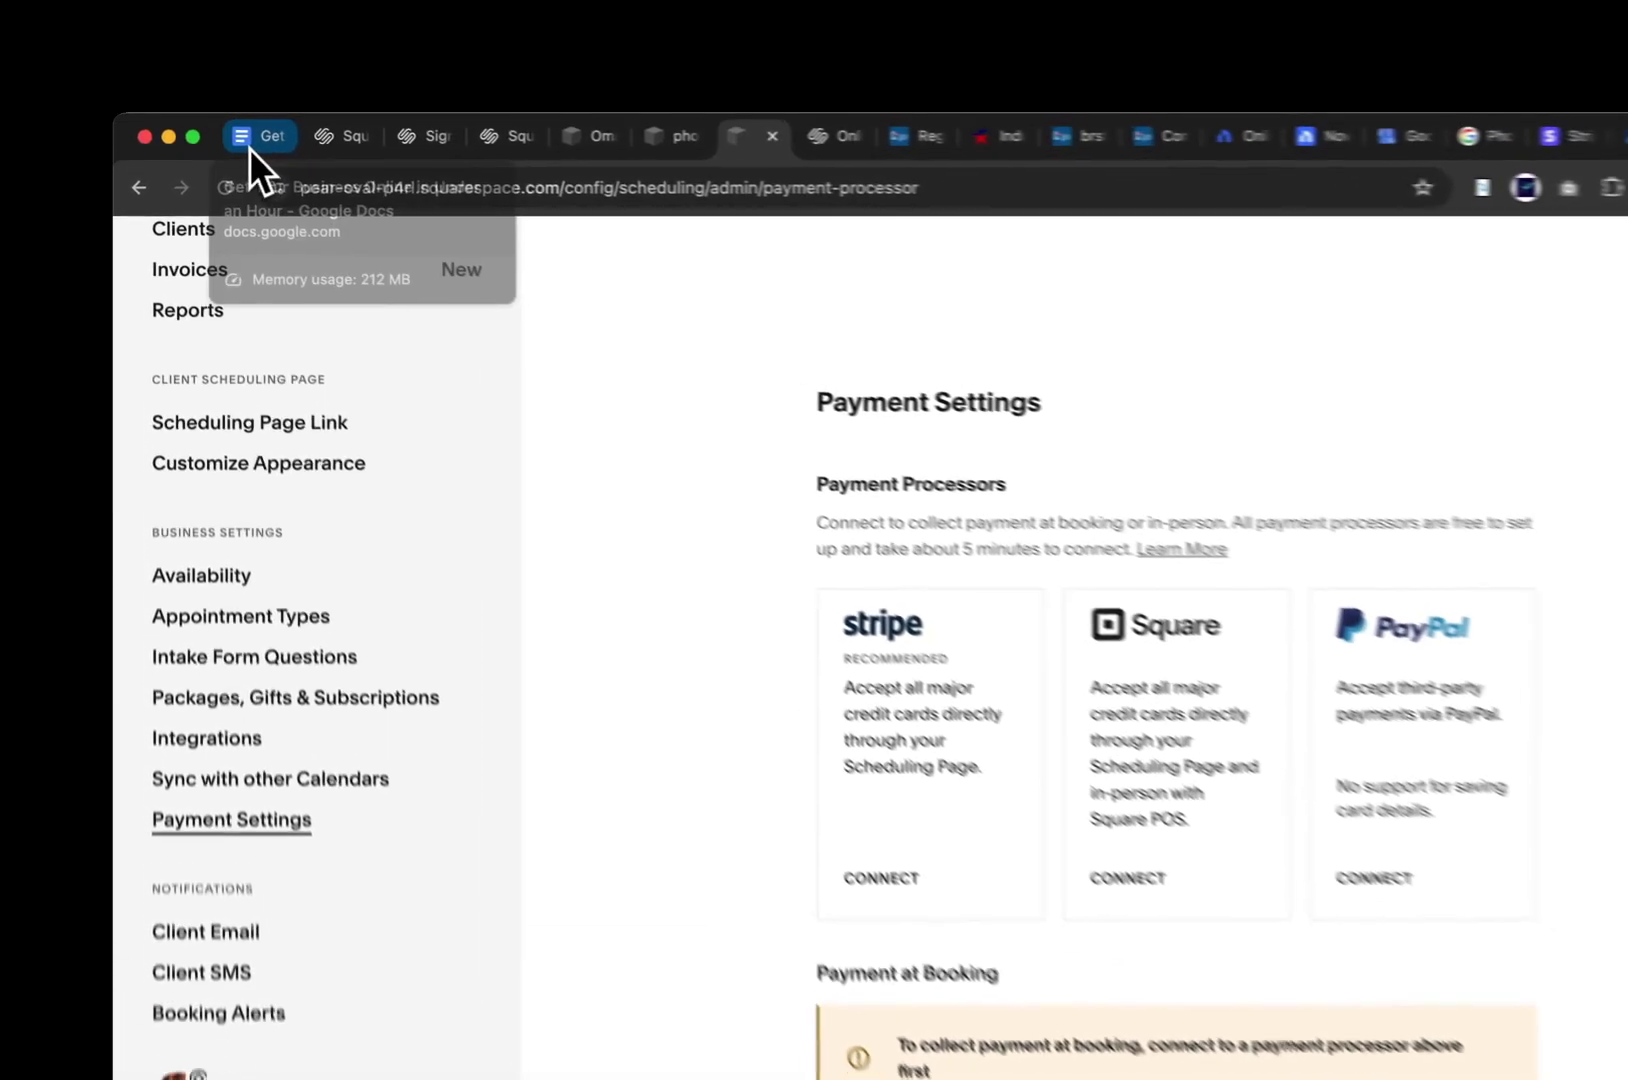
Go back to the guide and scroll to Step 8's closing 'Congratulations!' line
left_click(252, 145)
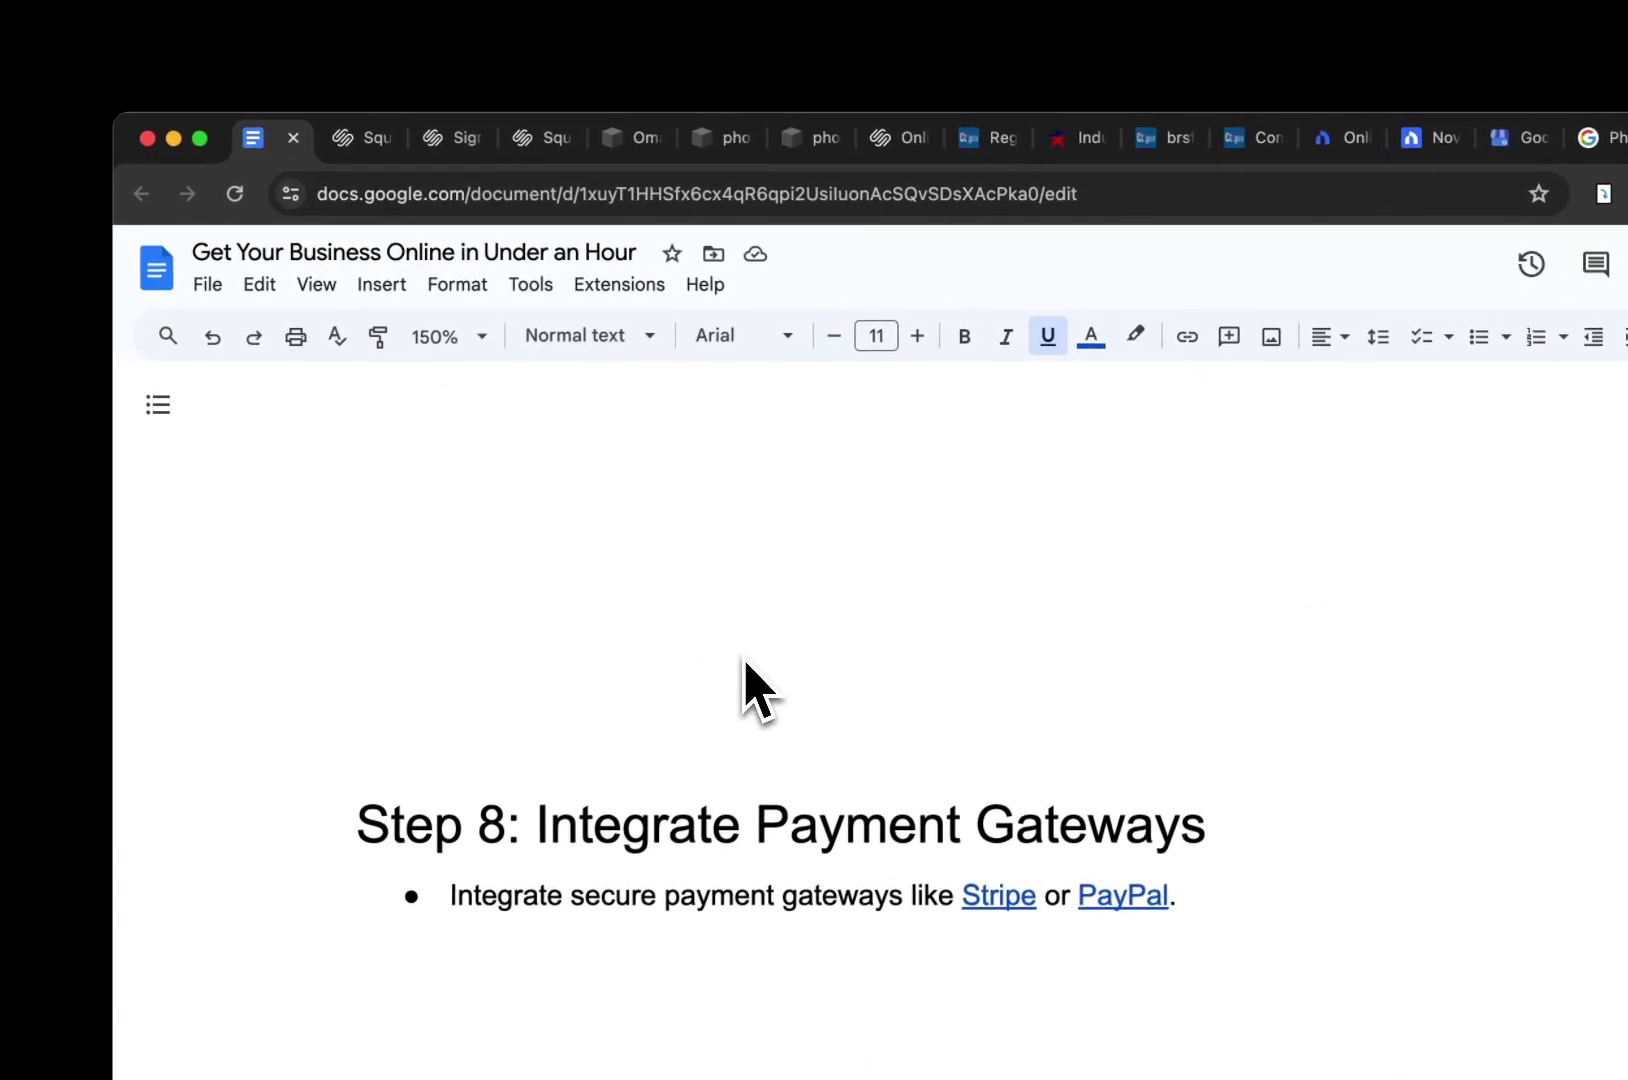
scroll(745, 664, "down", 2)
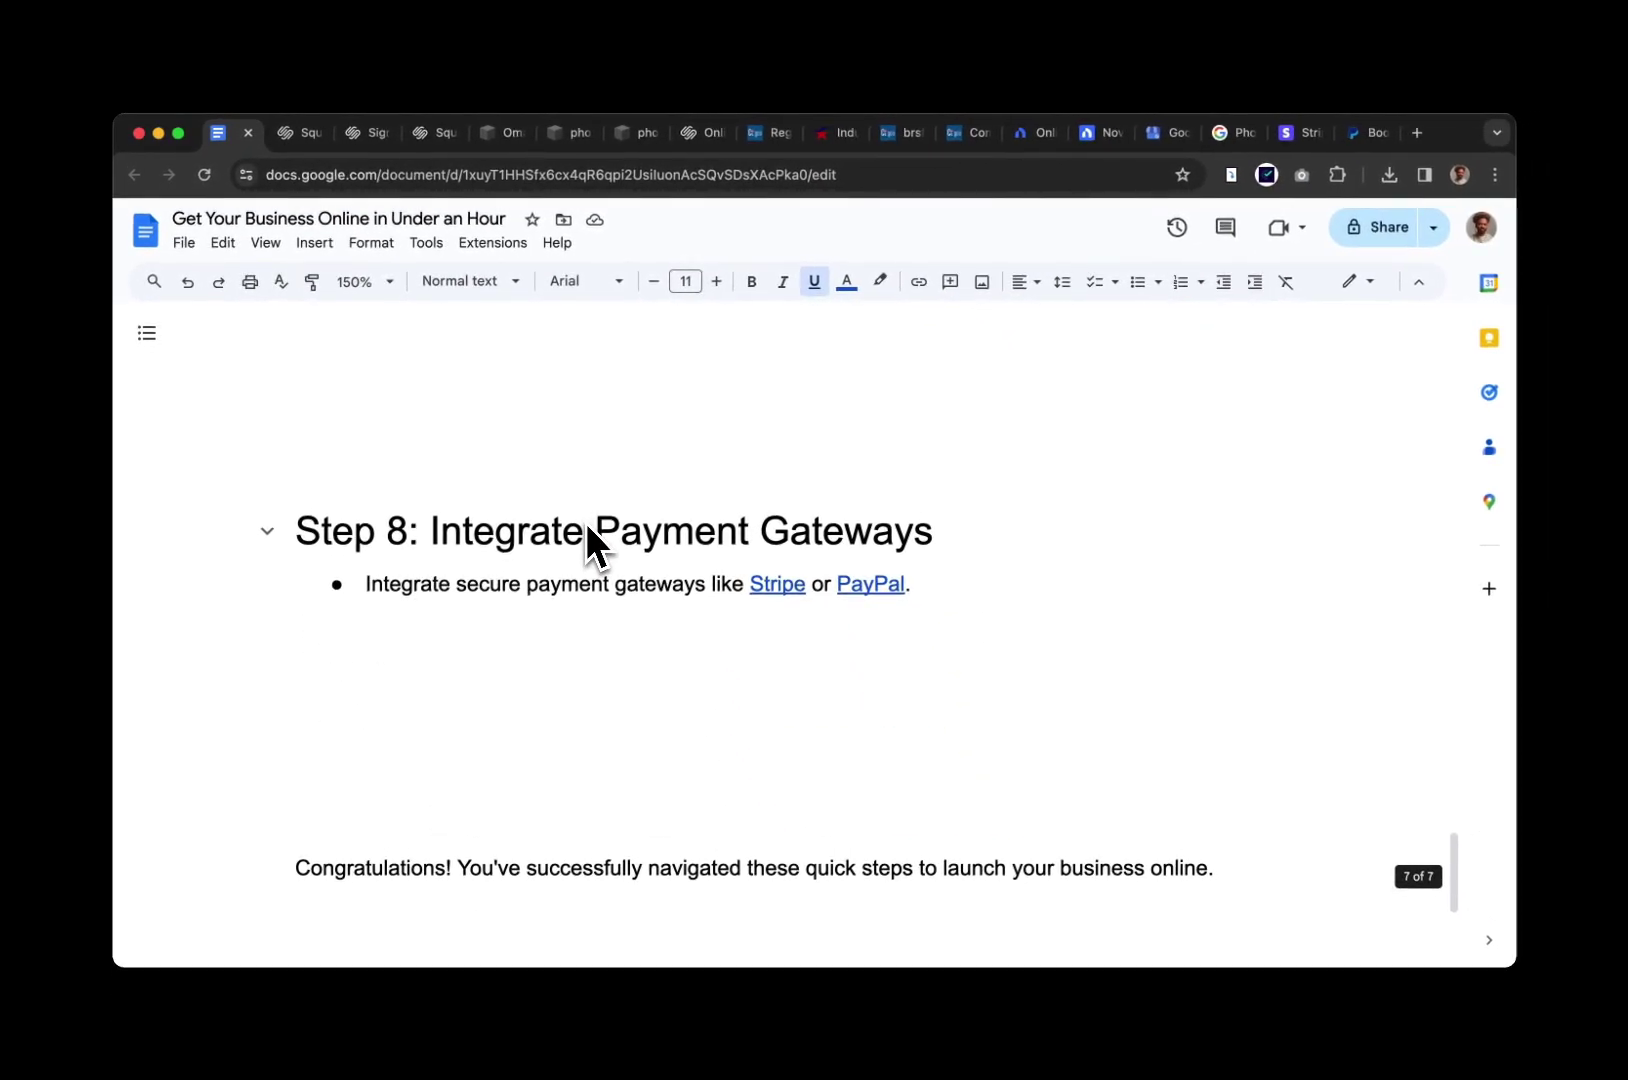